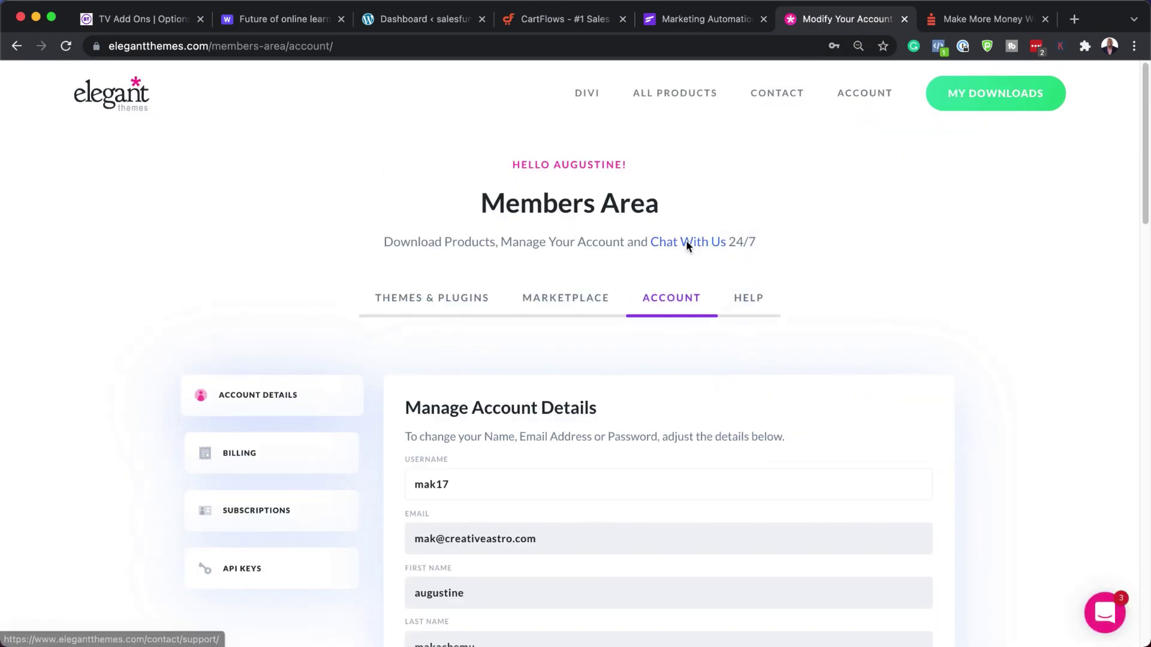
# - Browse the Divi theme downloads under Themes & Plugins, then switch to the WordPress dashboard
pyautogui.moveTo(802, 105)
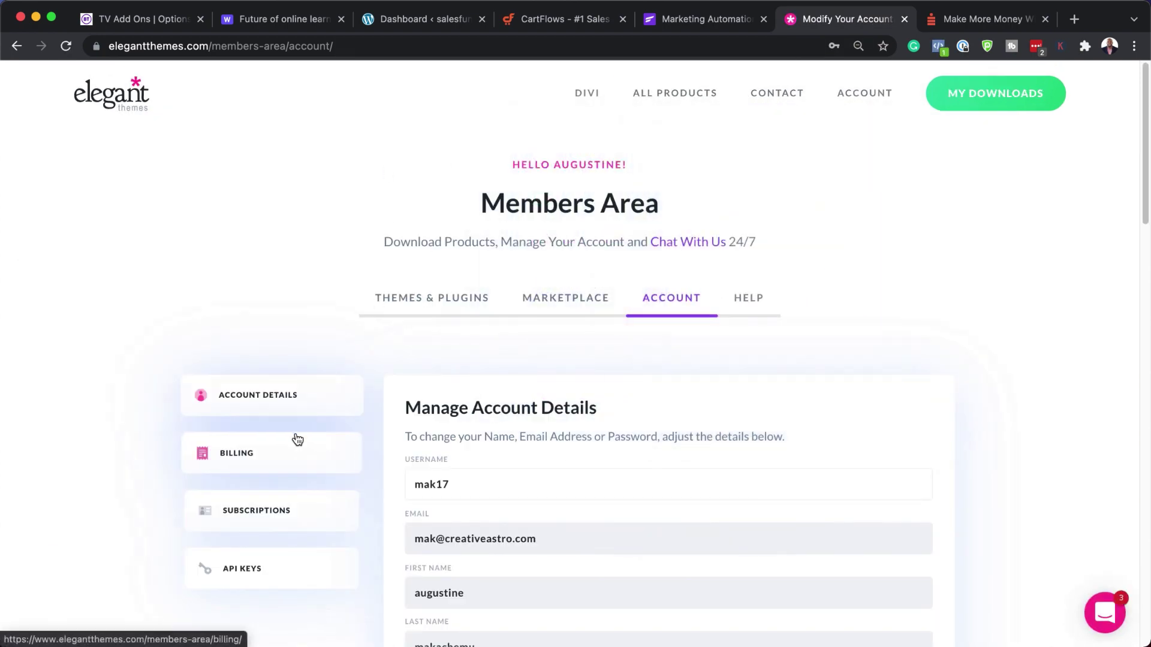
pyautogui.click(429, 298)
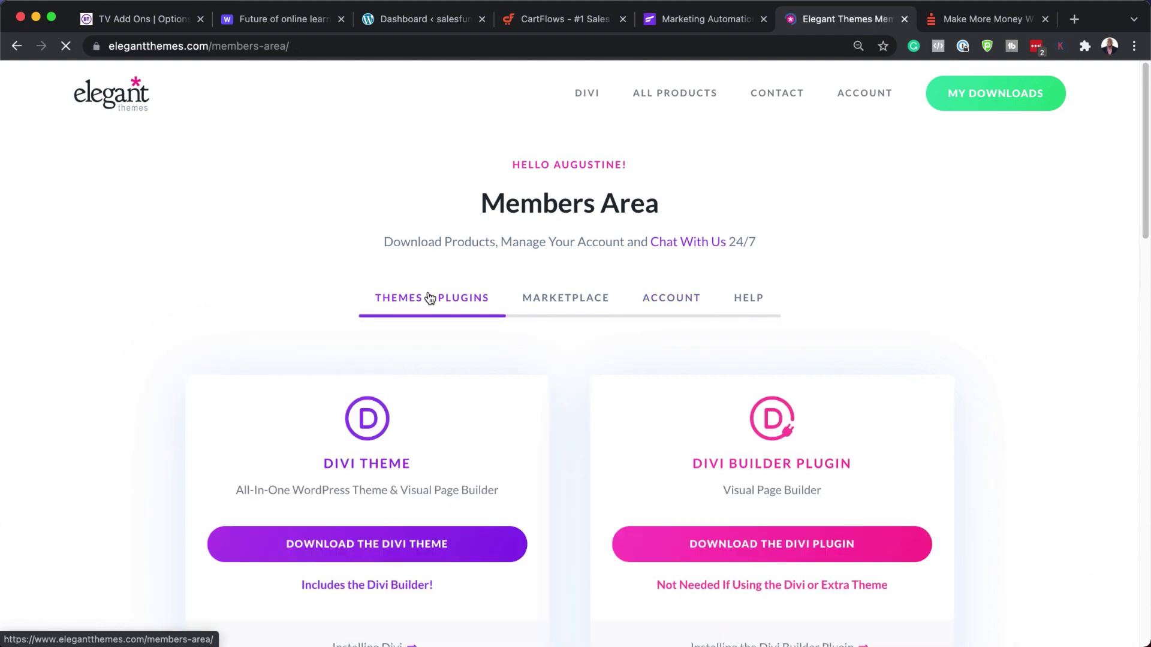
pyautogui.scroll(-1, 416, 444)
pyautogui.scroll(-2, 417, 444)
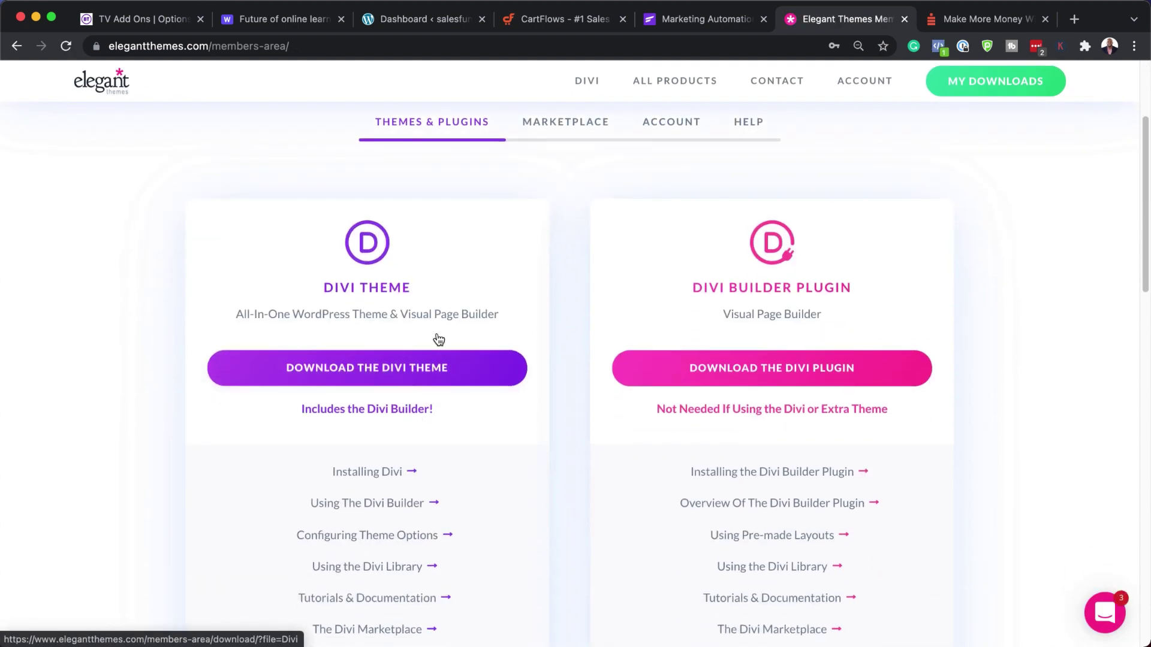
pyautogui.click(403, 24)
pyautogui.moveTo(60, 372)
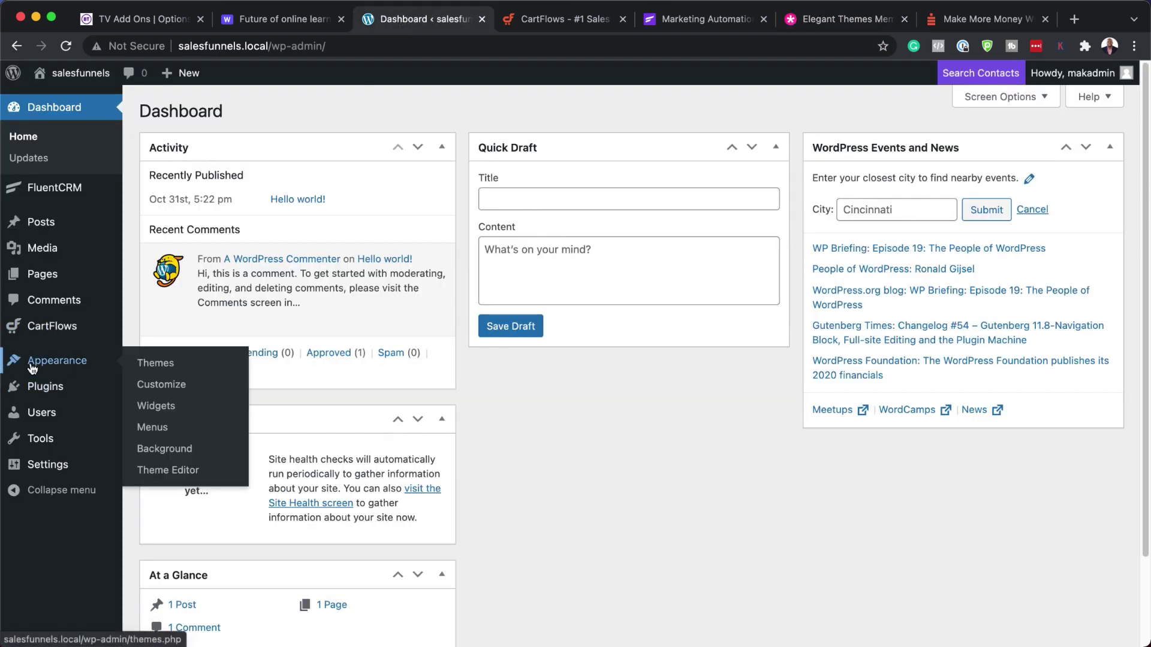
# - Glance at the Upload Theme panel, then activate Divi in place of Twenty Twenty-One
pyautogui.click(155, 365)
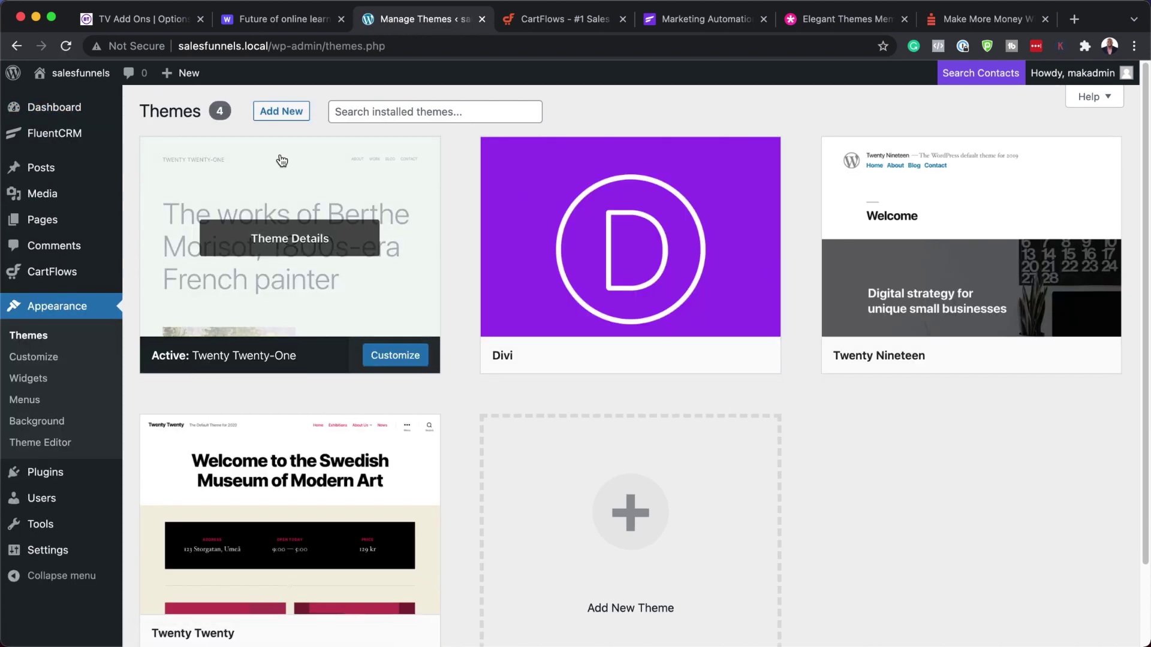
pyautogui.click(295, 112)
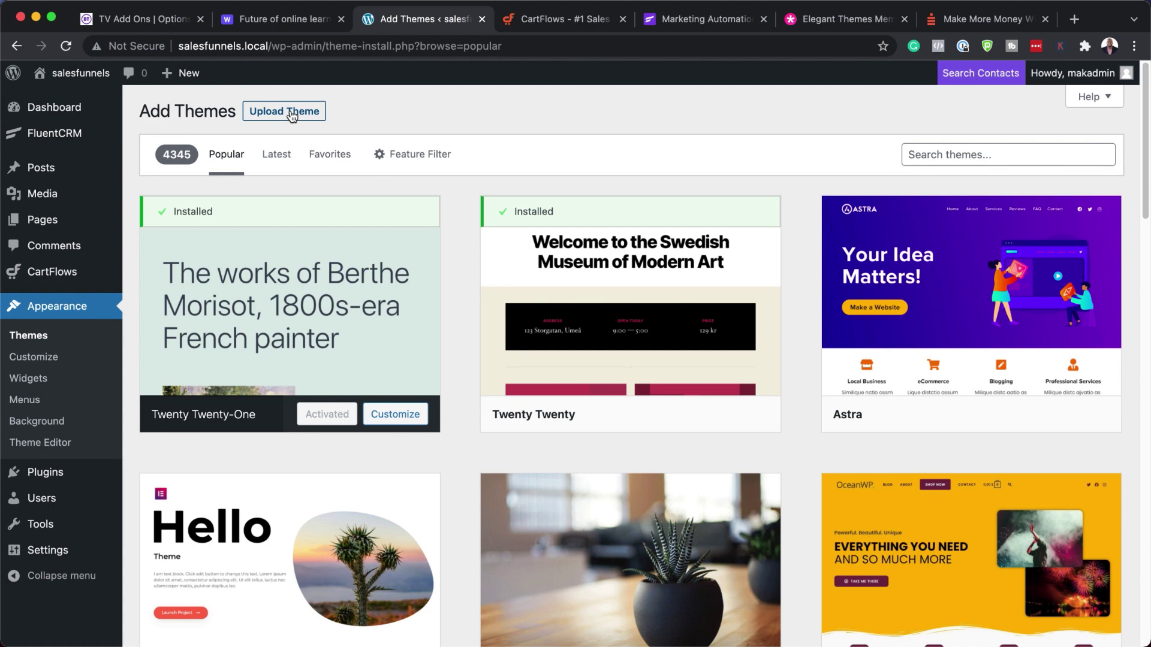
pyautogui.click(292, 117)
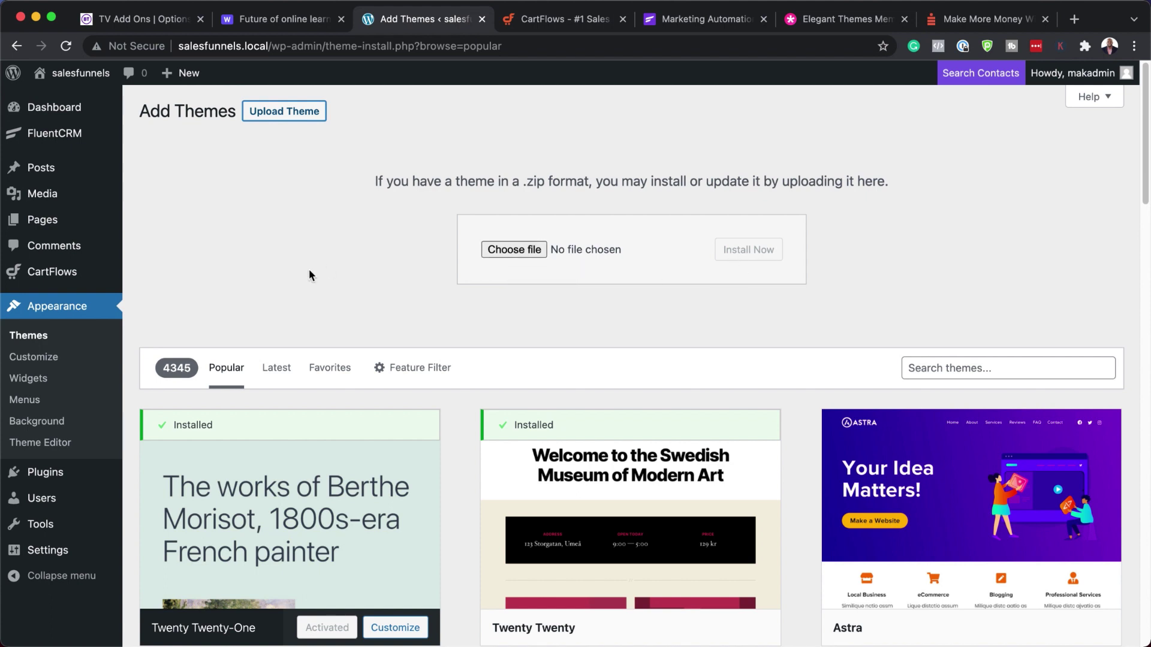
pyautogui.click(57, 342)
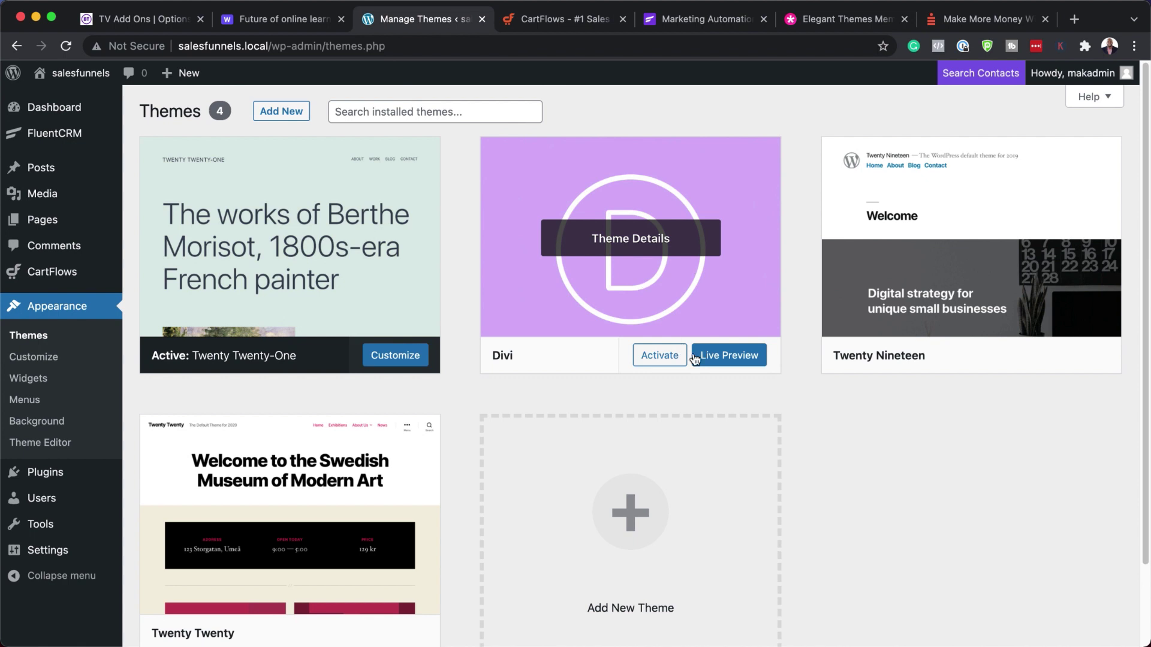
pyautogui.click(659, 356)
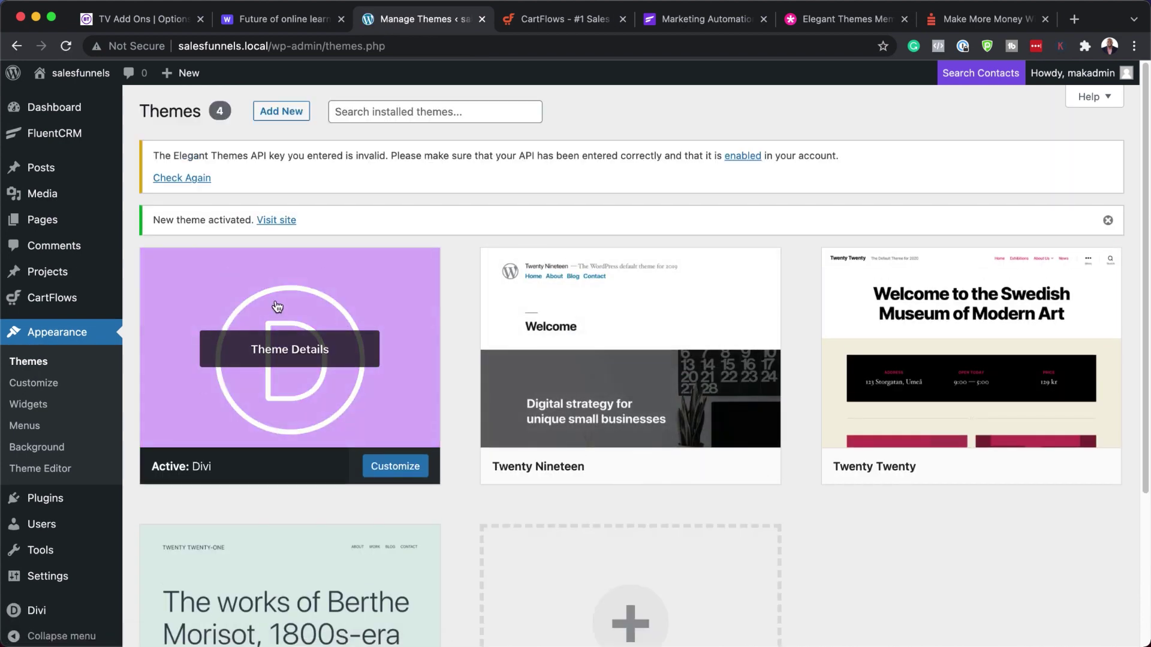
# - Open Divi Theme Options on the Updates tab with the Username and API Key fields
pyautogui.scroll(-5, 70, 509)
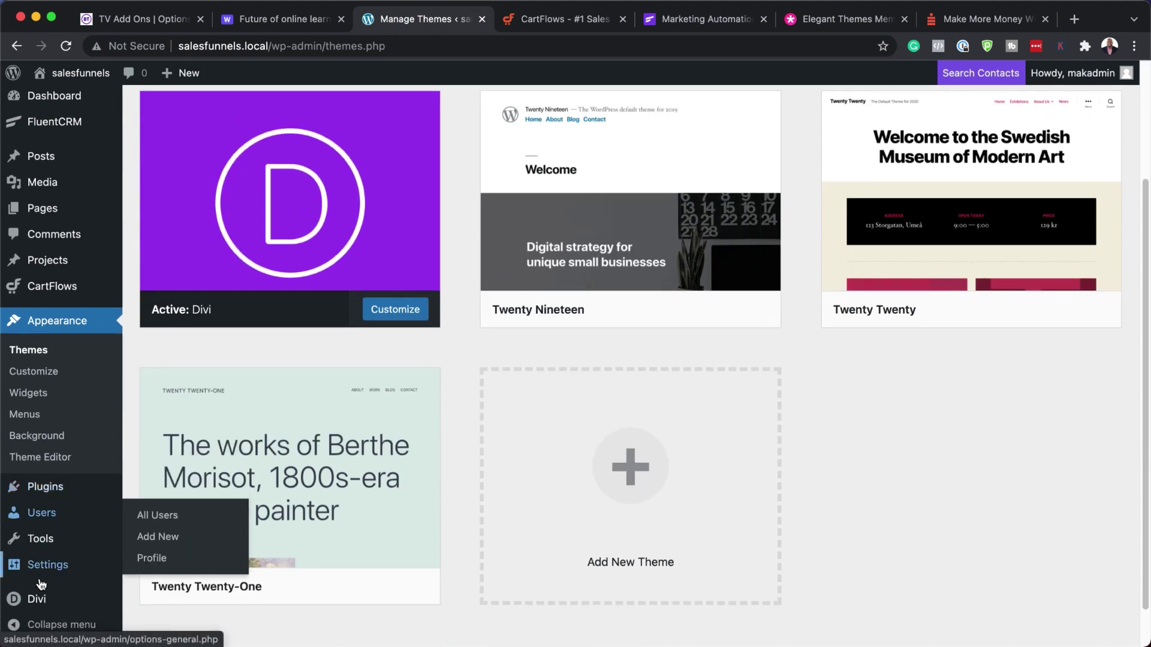
pyautogui.moveTo(43, 602)
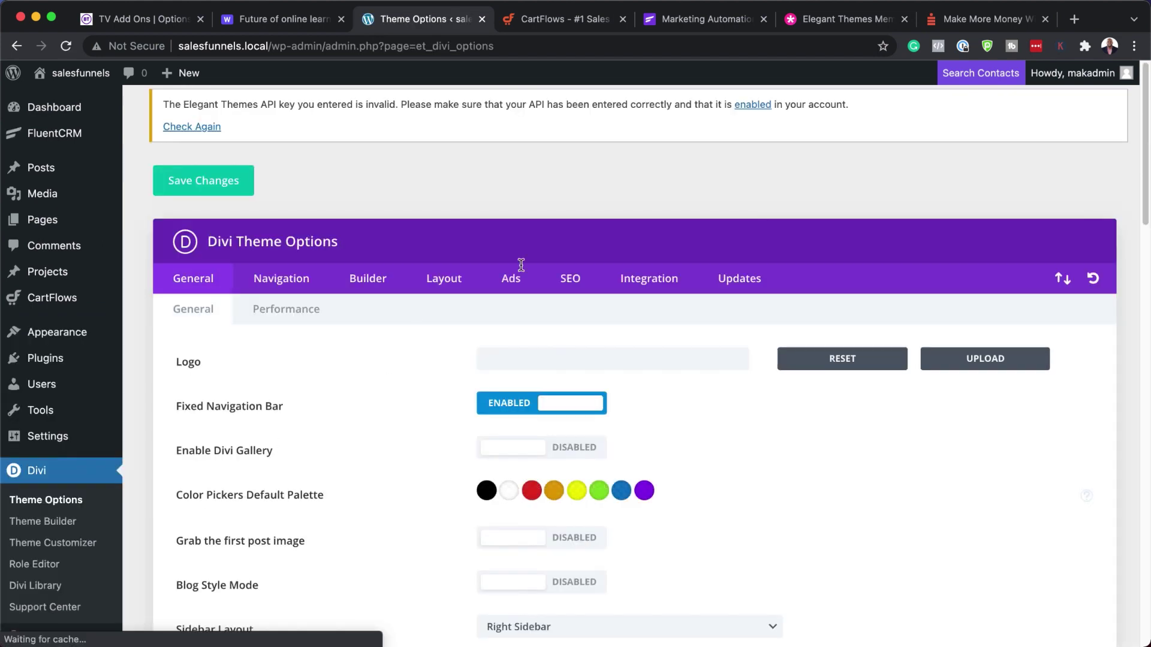
pyautogui.click(747, 284)
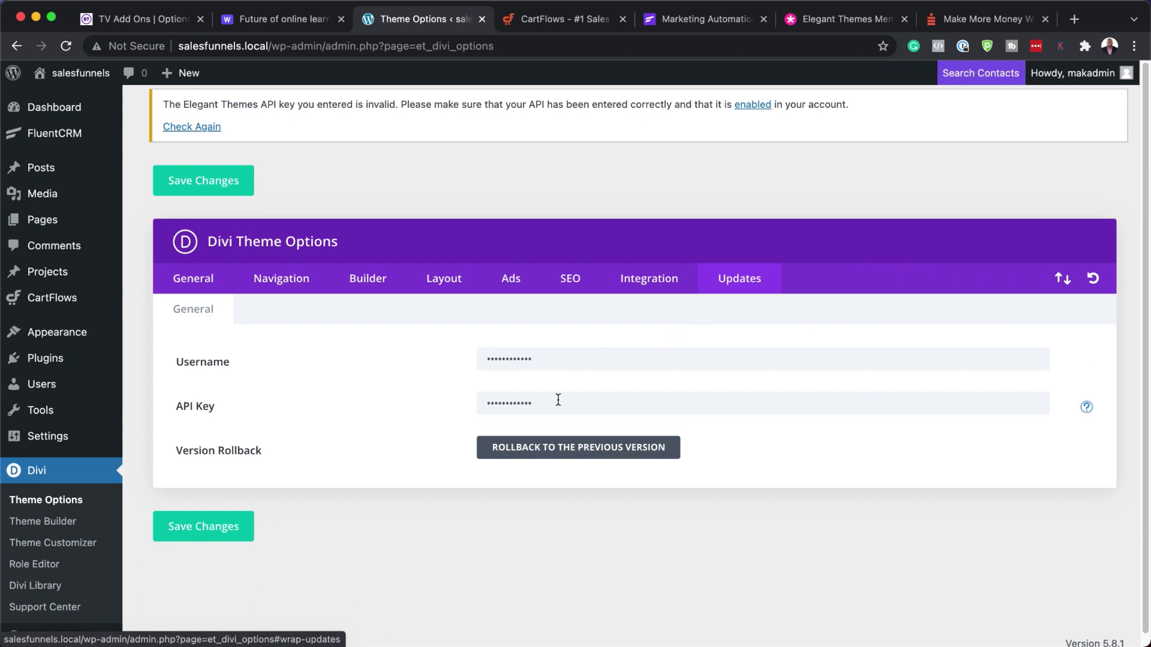
# - Check the username and API key under Elegant Themes Account > API Keys, then close that tab
pyautogui.click(834, 20)
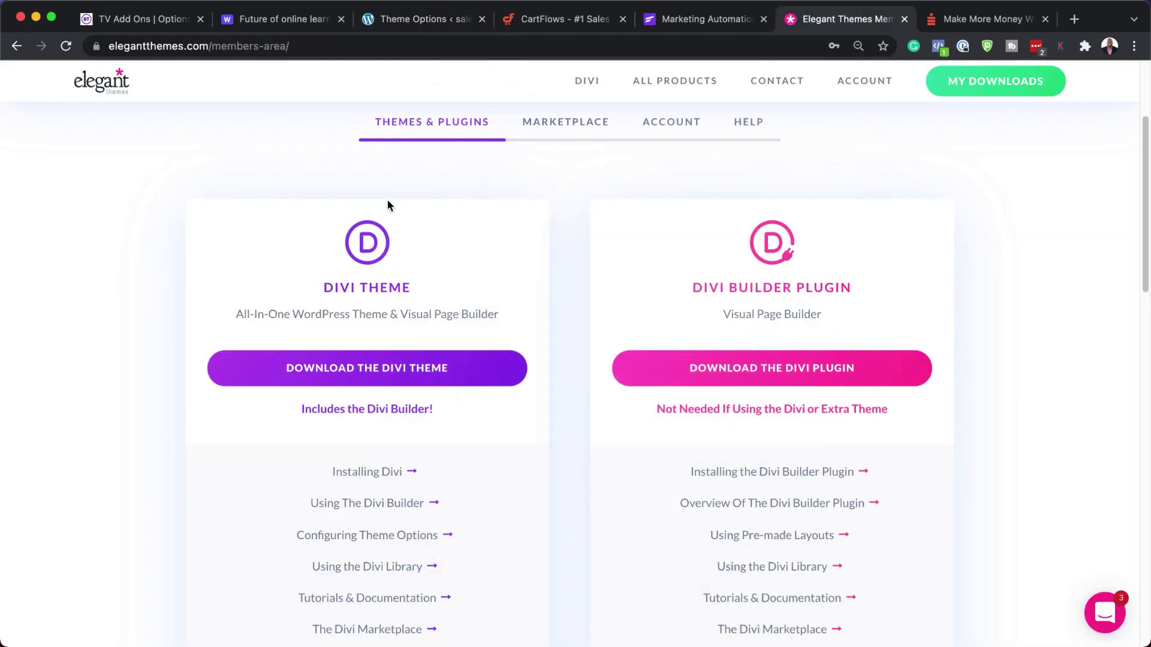
pyautogui.scroll(3, 526, 293)
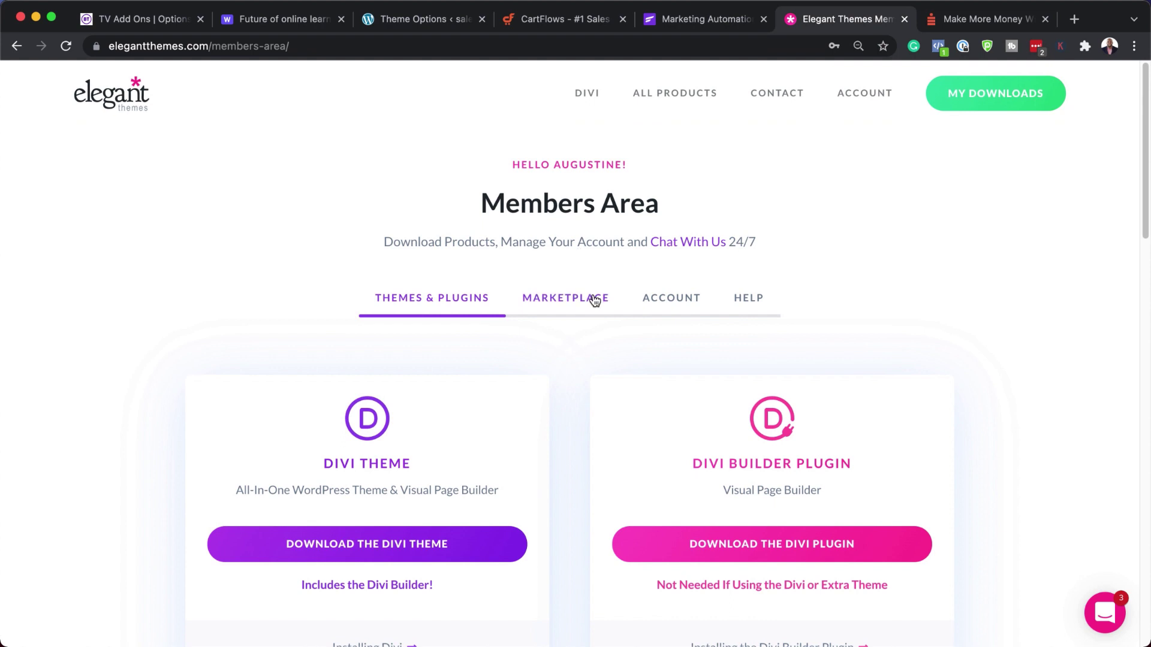
pyautogui.click(671, 300)
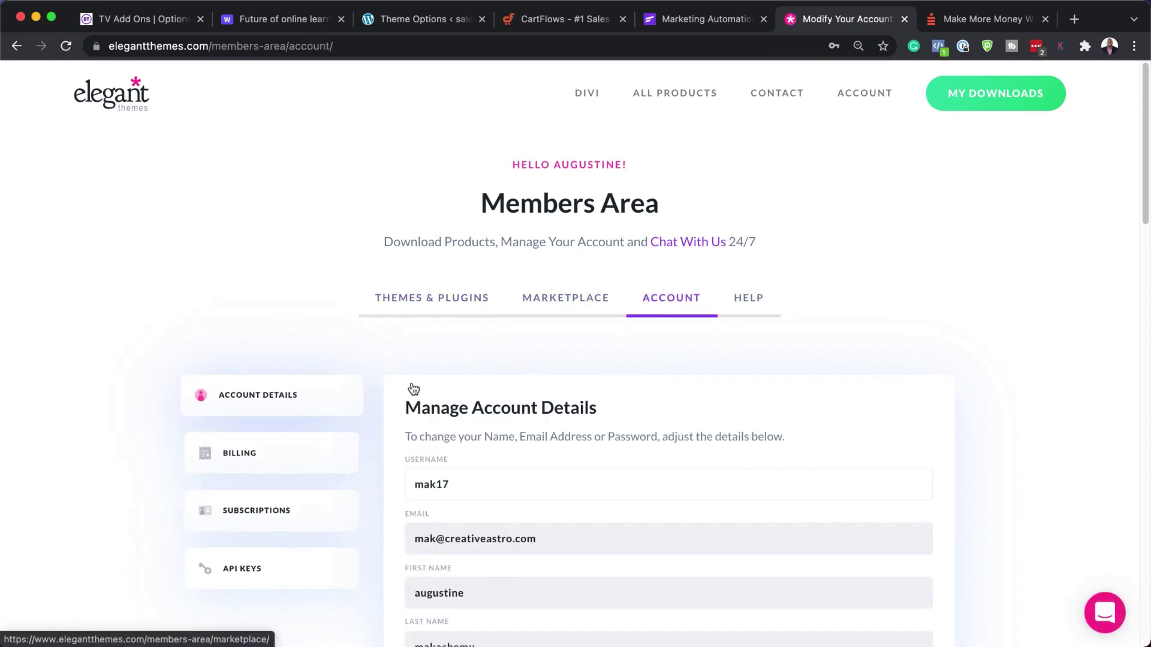
pyautogui.scroll(-1, 259, 554)
pyautogui.click(255, 558)
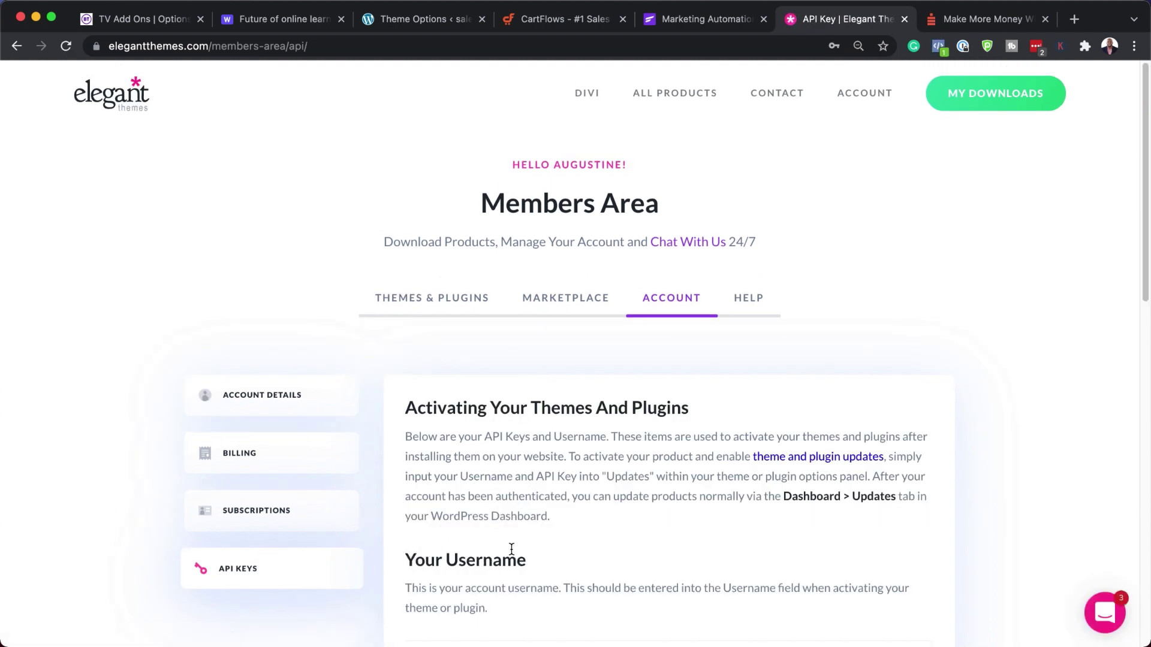
pyautogui.scroll(-1, 529, 560)
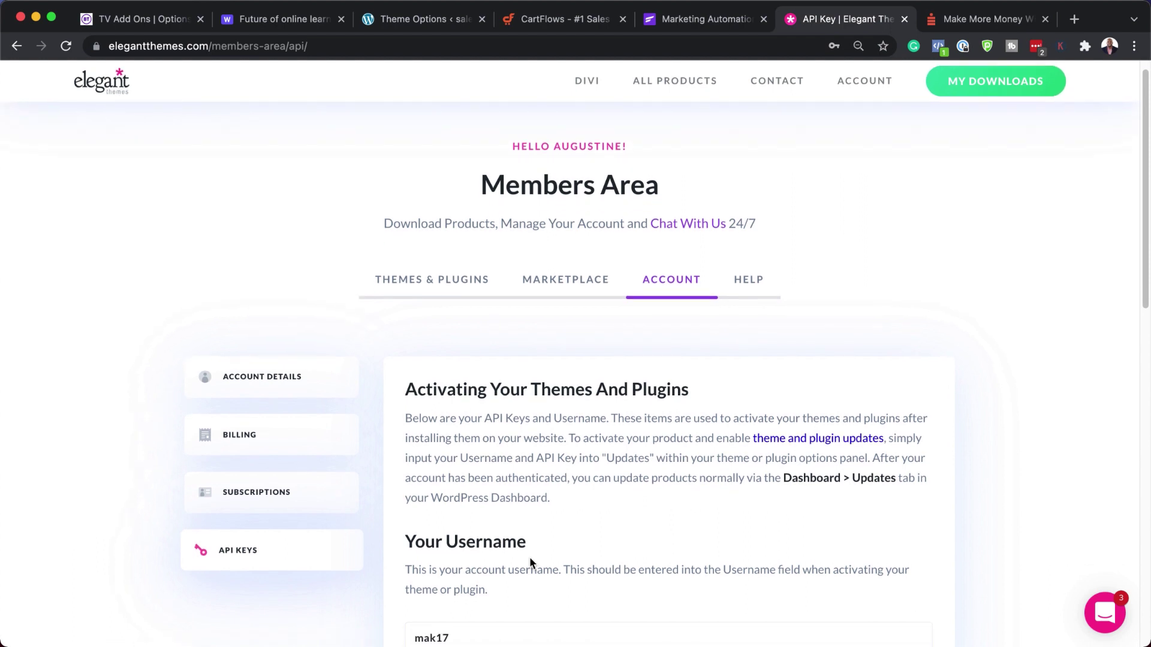
pyautogui.click(904, 20)
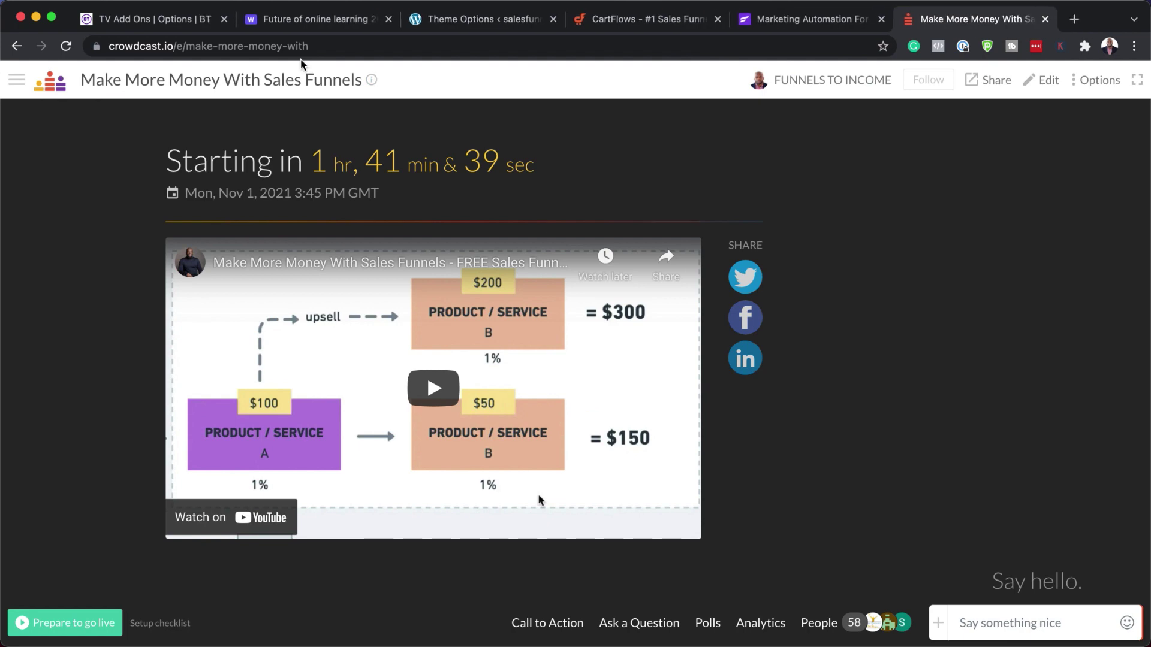
# - Return via the Whimsical tab to Divi Theme Options, then move to the CartFlows homepage
pyautogui.click(267, 24)
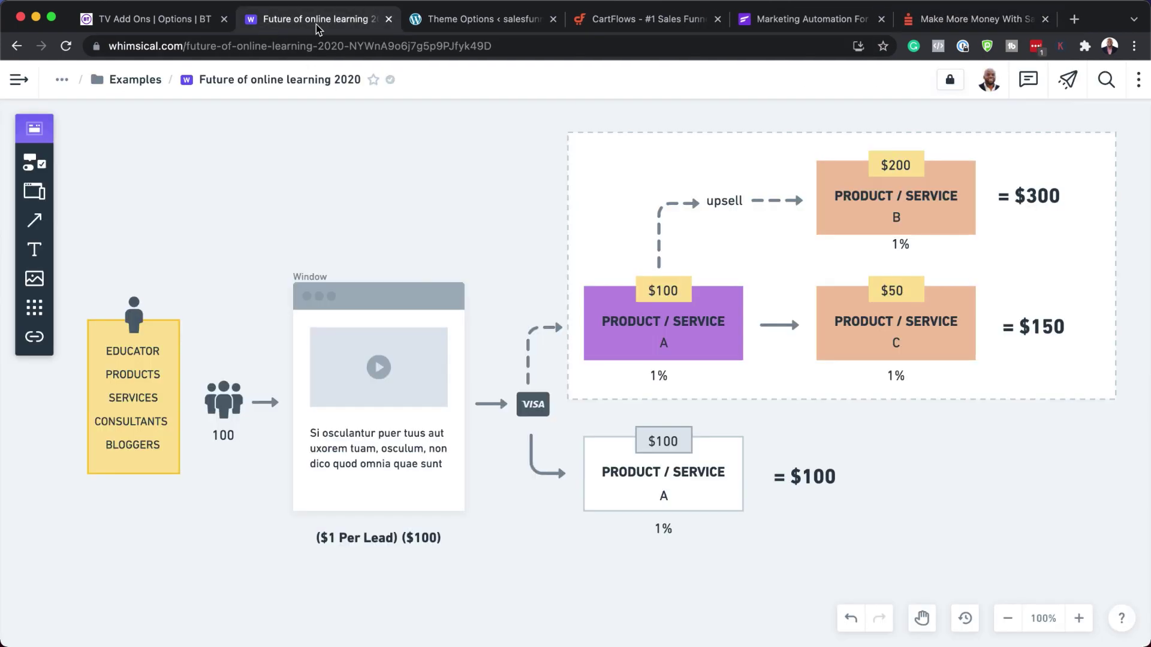
pyautogui.click(489, 20)
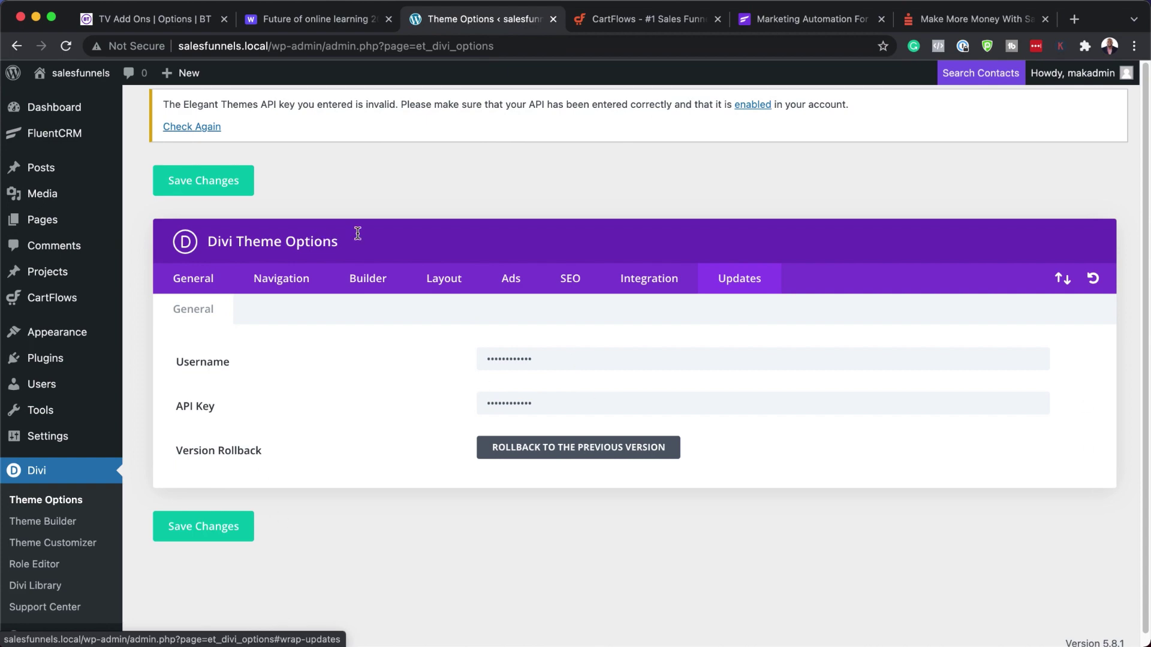
pyautogui.moveTo(114, 169)
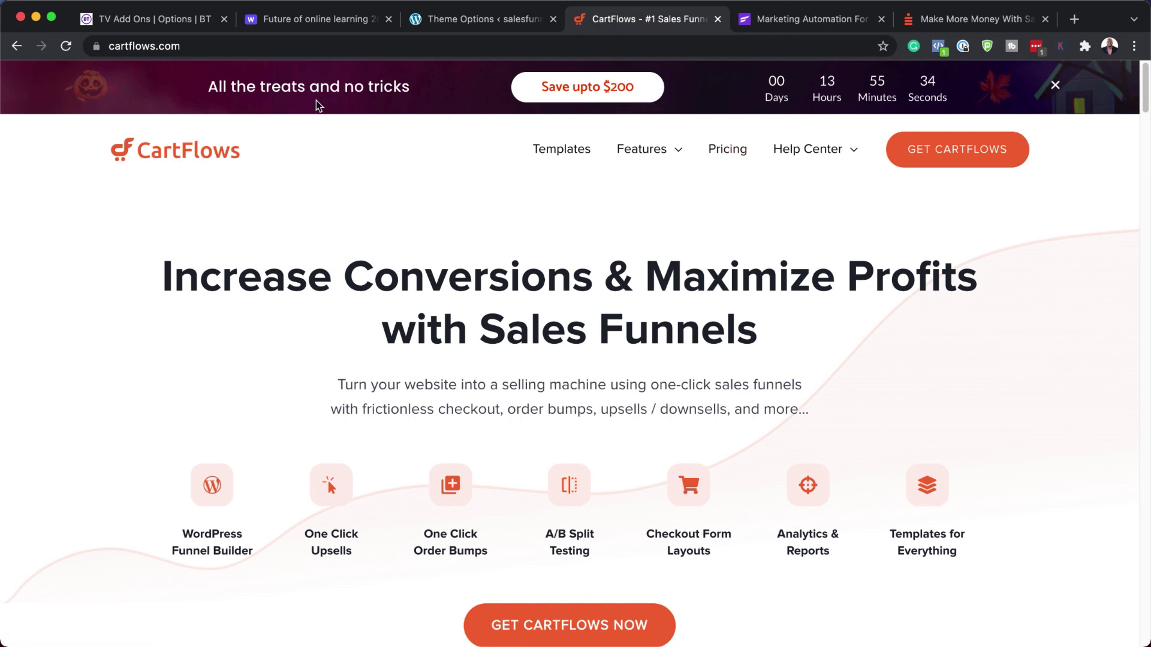
# - Review CartFlows pricing ($199 annual, $799 lifetime), then go back to Divi Theme Options
pyautogui.click(729, 151)
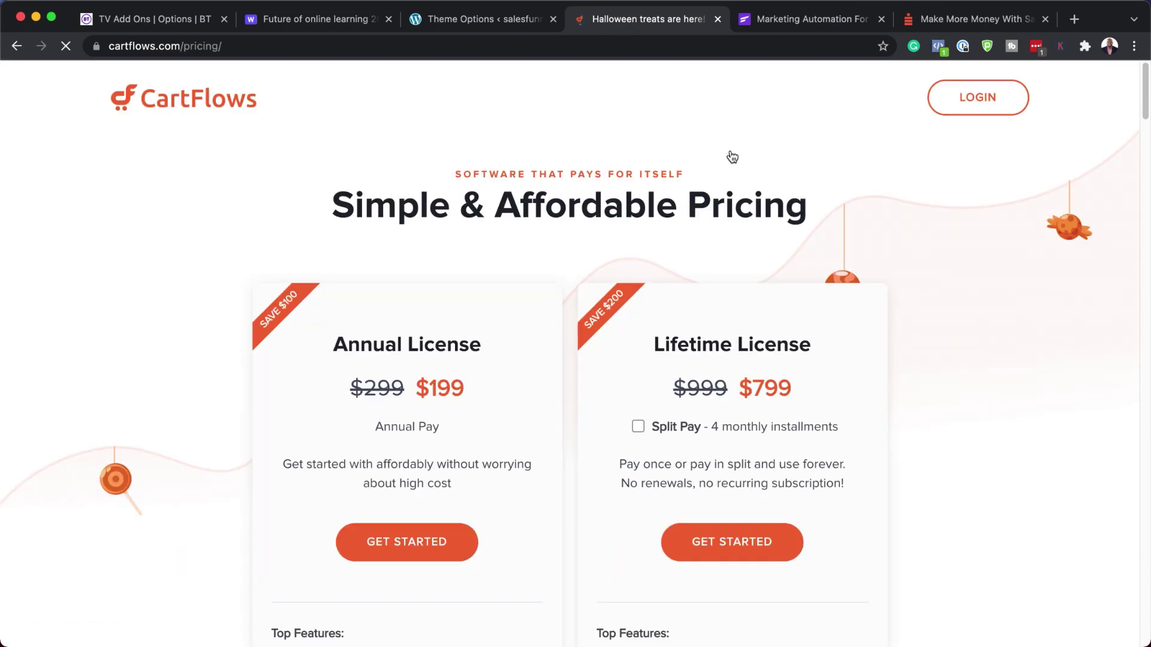
pyautogui.scroll(-3, 480, 506)
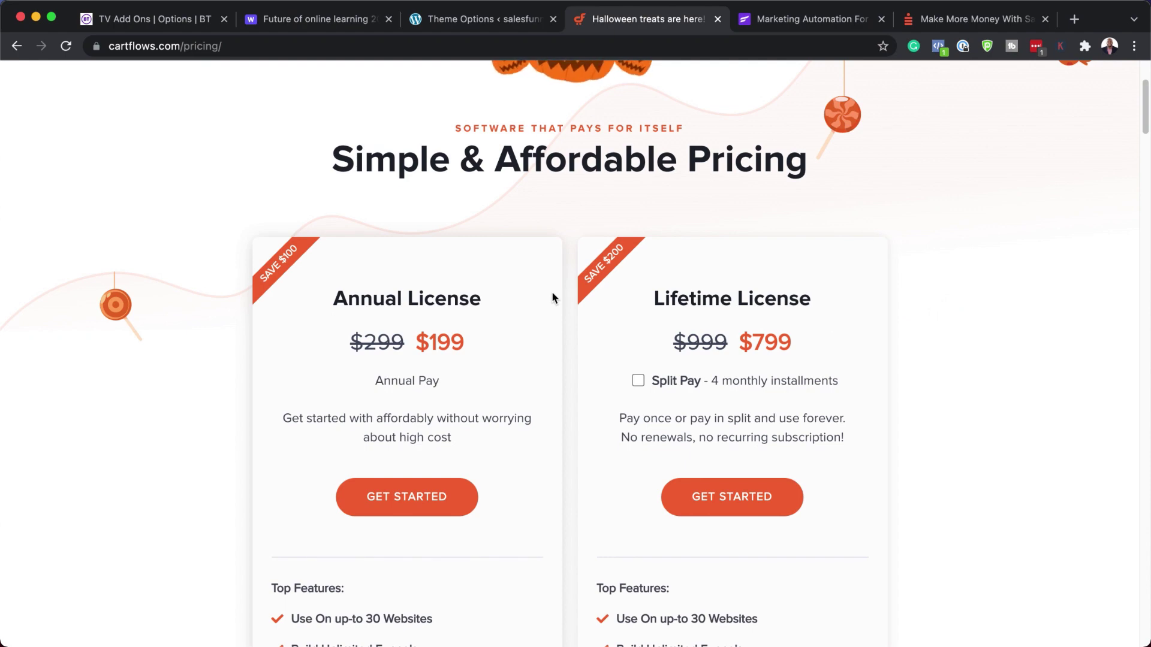
pyautogui.click(441, 24)
# - Search Add New Plugins for 'cartflows', finding Funnel Builder by CartFlows already active
pyautogui.moveTo(52, 359)
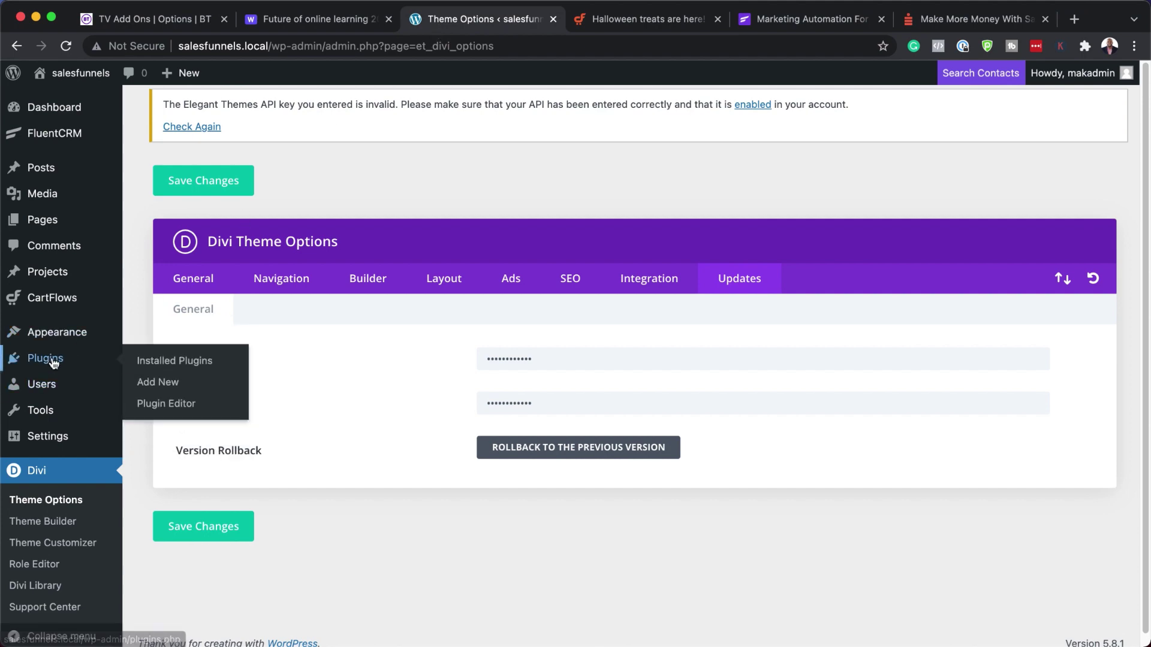
pyautogui.click(175, 389)
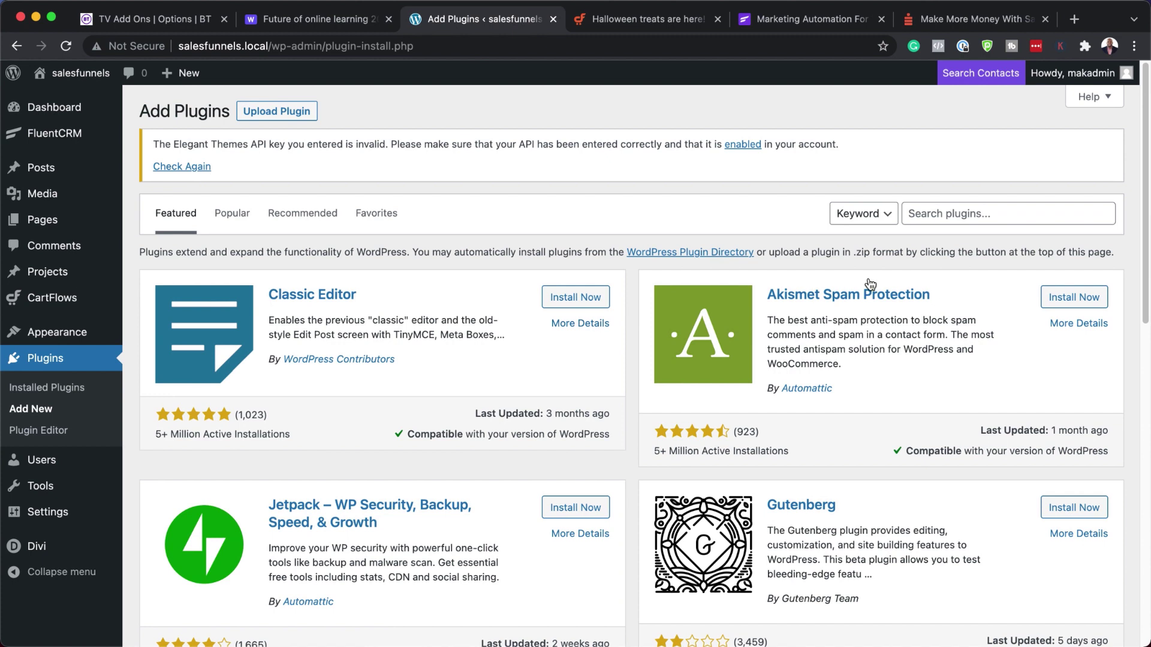
pyautogui.click(963, 215)
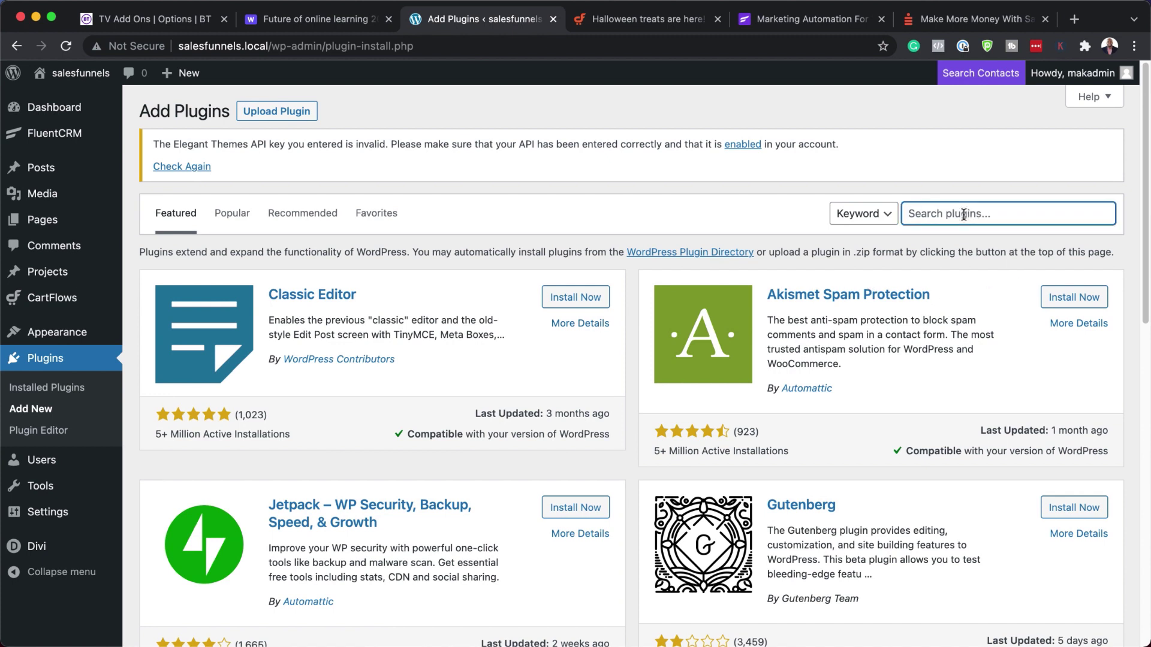
pyautogui.write('cartflows')
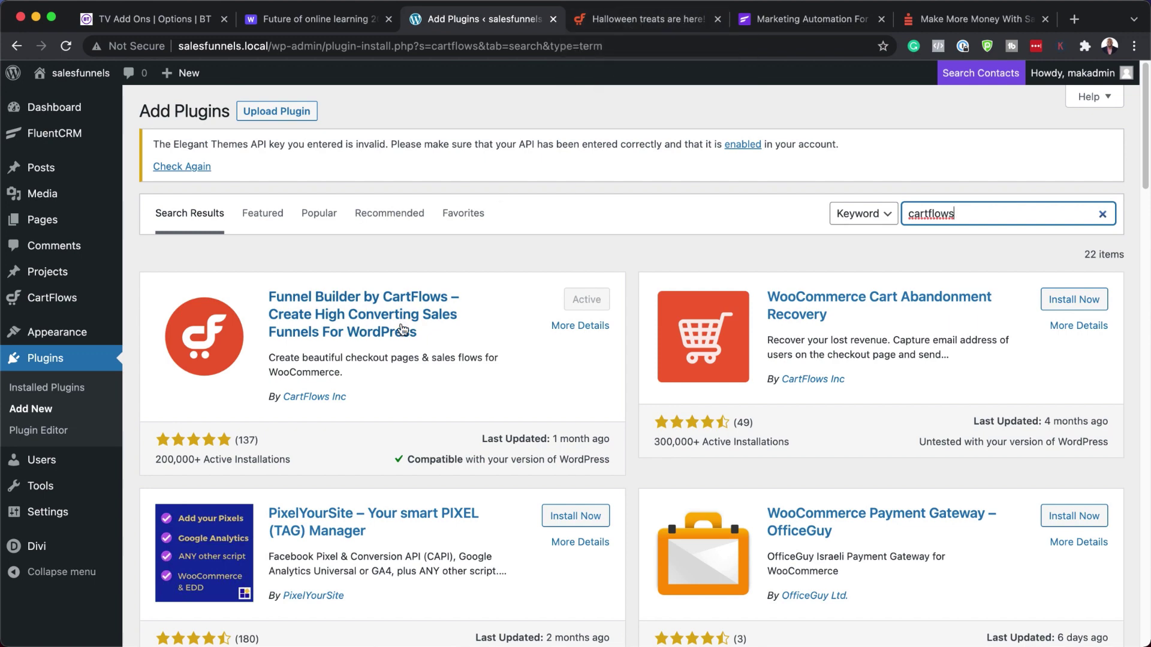
pyautogui.click(637, 24)
# - Scroll through the cartflows.com homepage features, then return to the 'cartflows' plugin results
pyautogui.scroll(3, 864, 295)
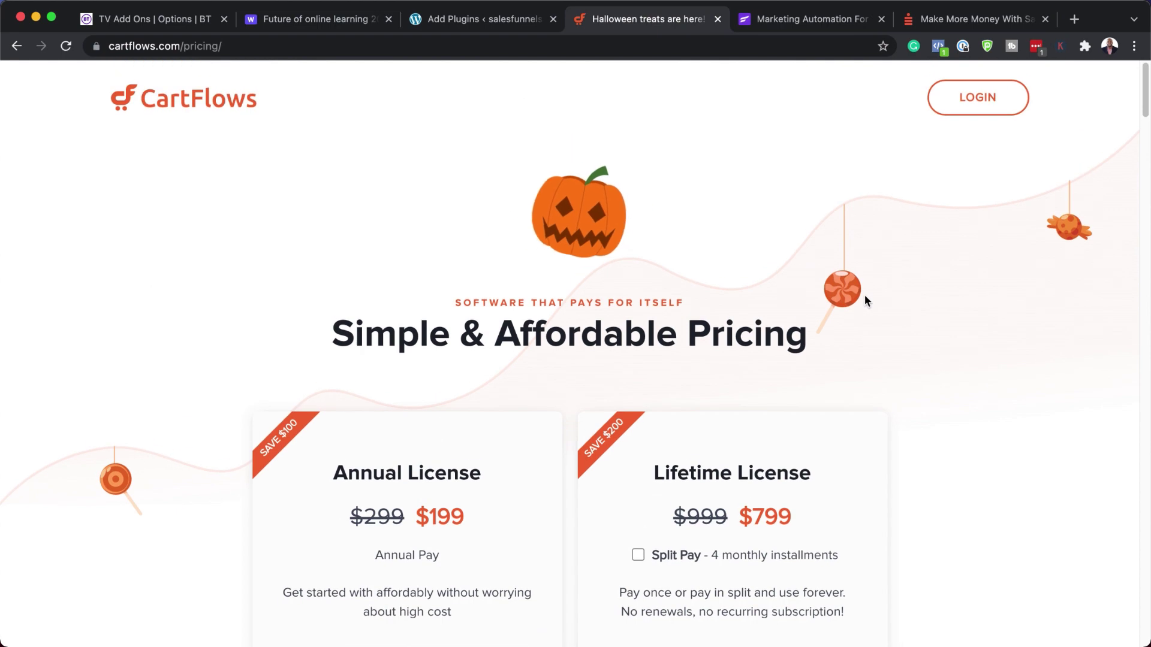
pyautogui.click(15, 45)
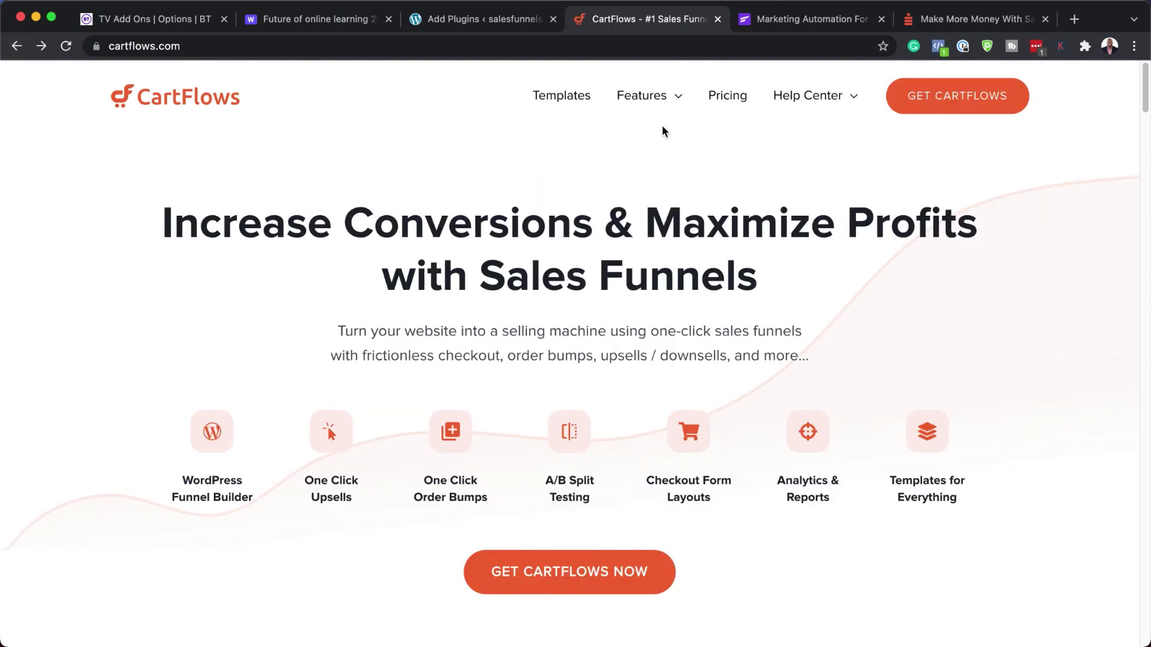
pyautogui.scroll(-20, 629, 354)
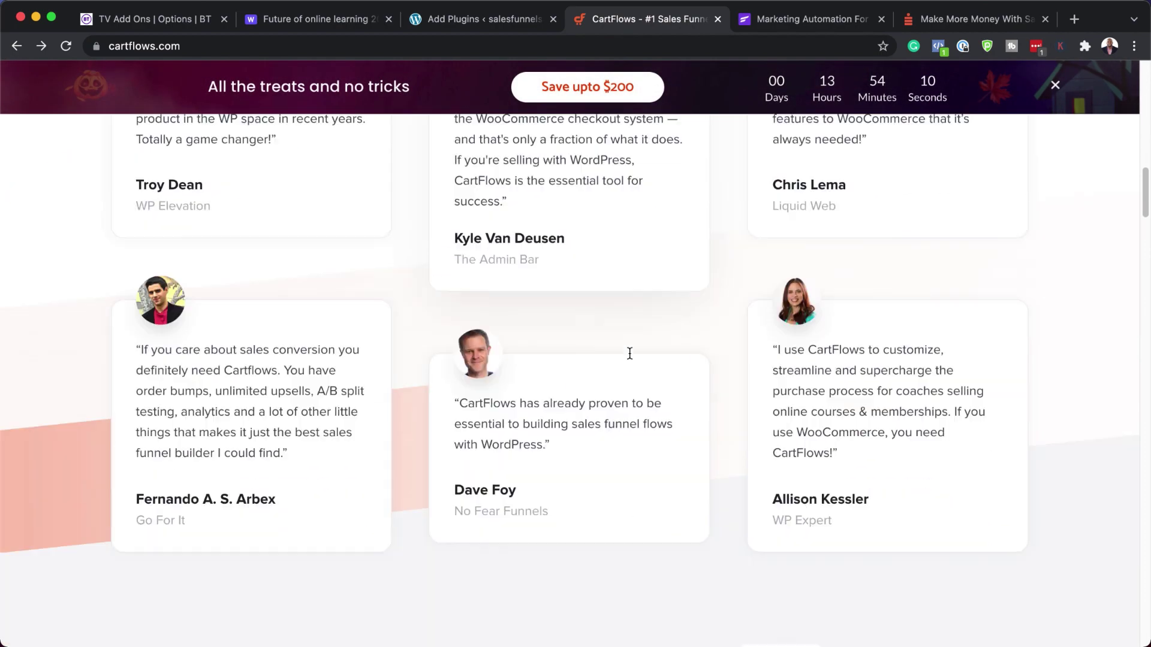
pyautogui.scroll(-20, 629, 354)
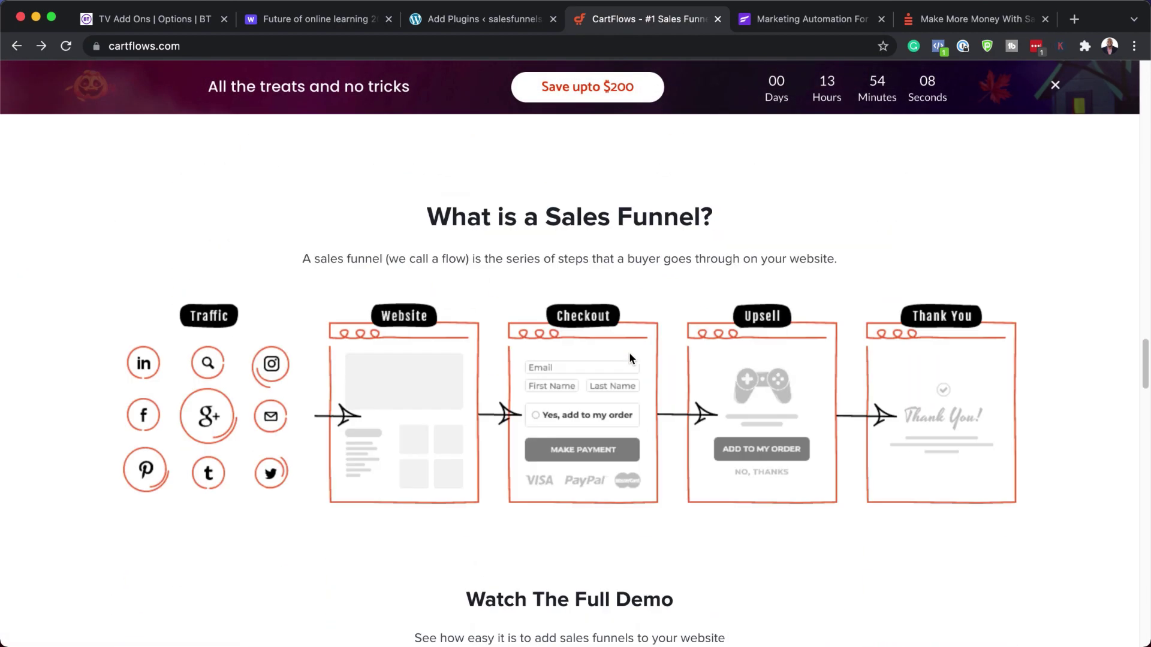
pyautogui.scroll(-15, 629, 355)
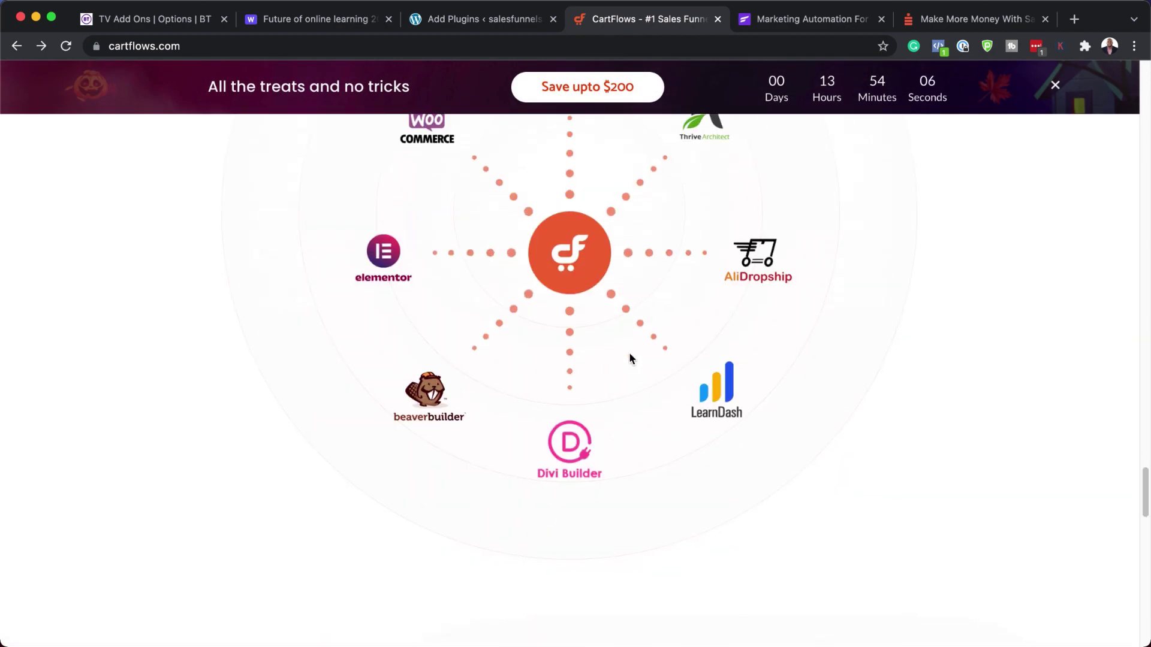
pyautogui.scroll(-20, 629, 358)
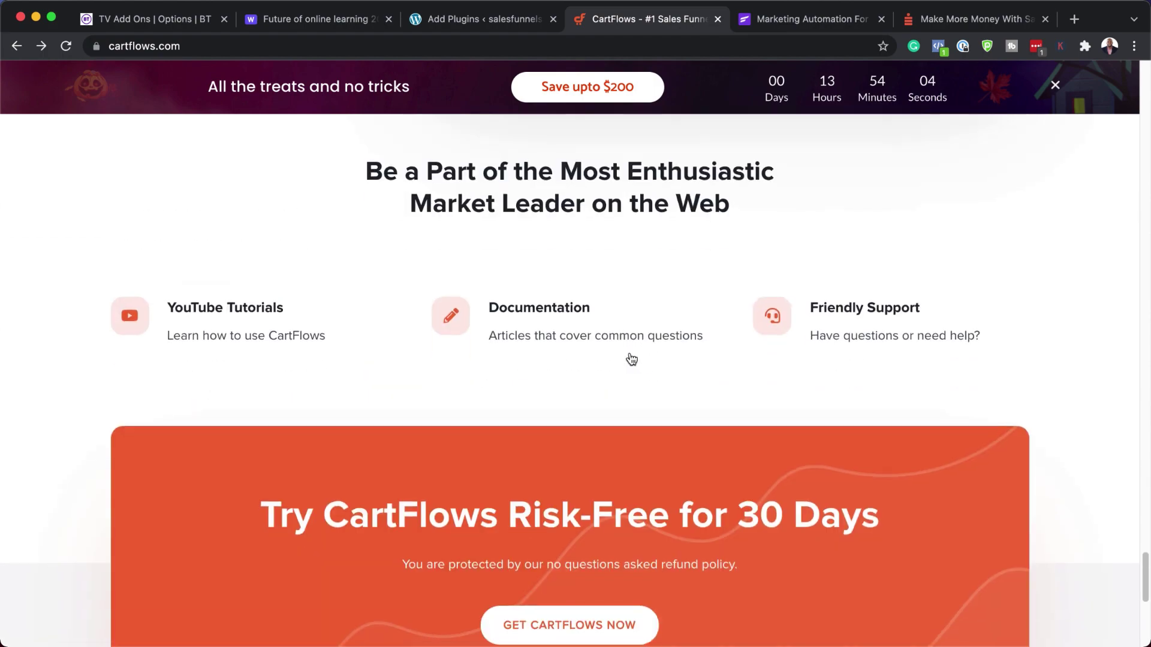
pyautogui.scroll(-2, 630, 358)
pyautogui.press('Home')
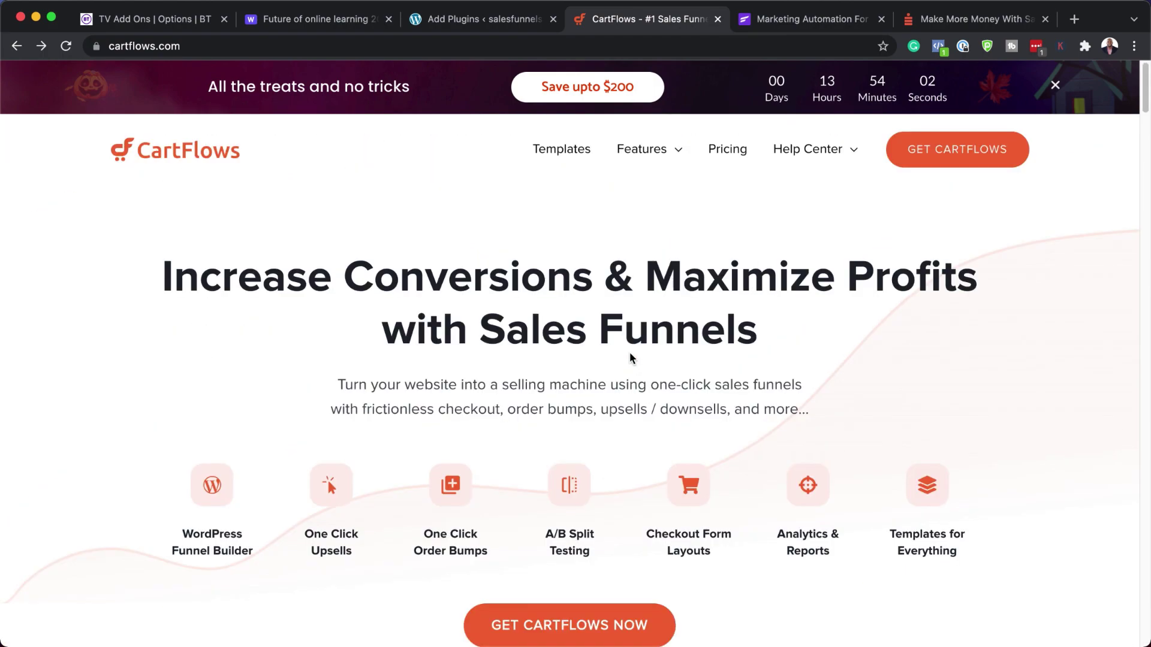
pyautogui.moveTo(658, 154)
pyautogui.click(460, 21)
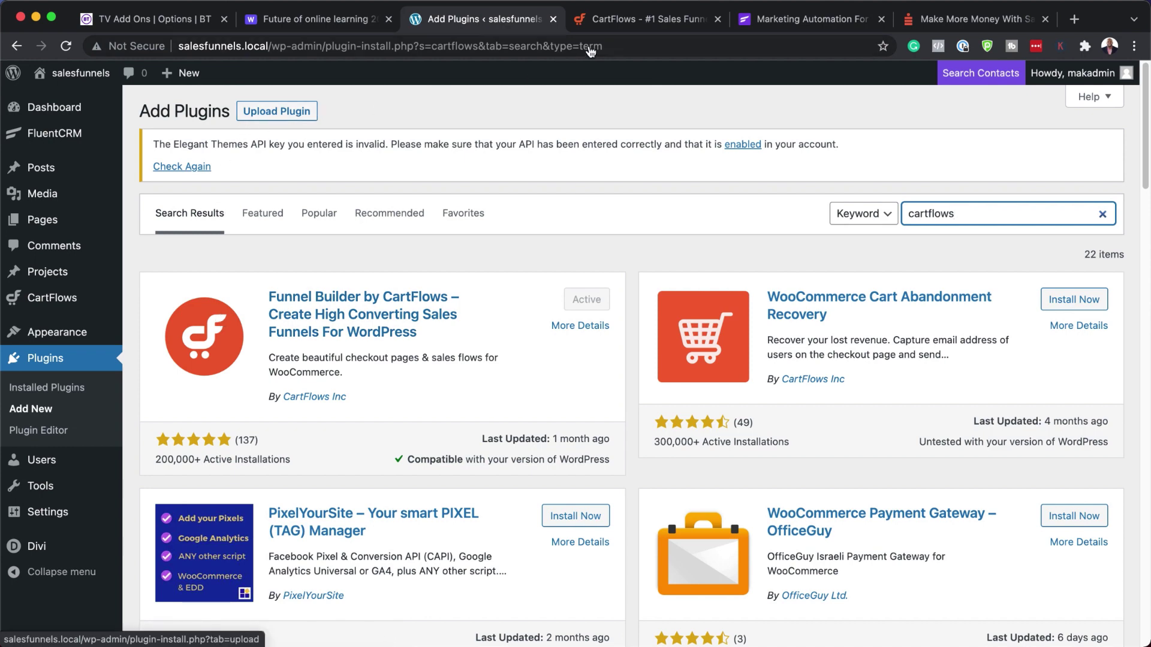
# - Open the CartFlows account dashboard via Get CartFlows and Login, then return to Add Plugins
pyautogui.click(633, 24)
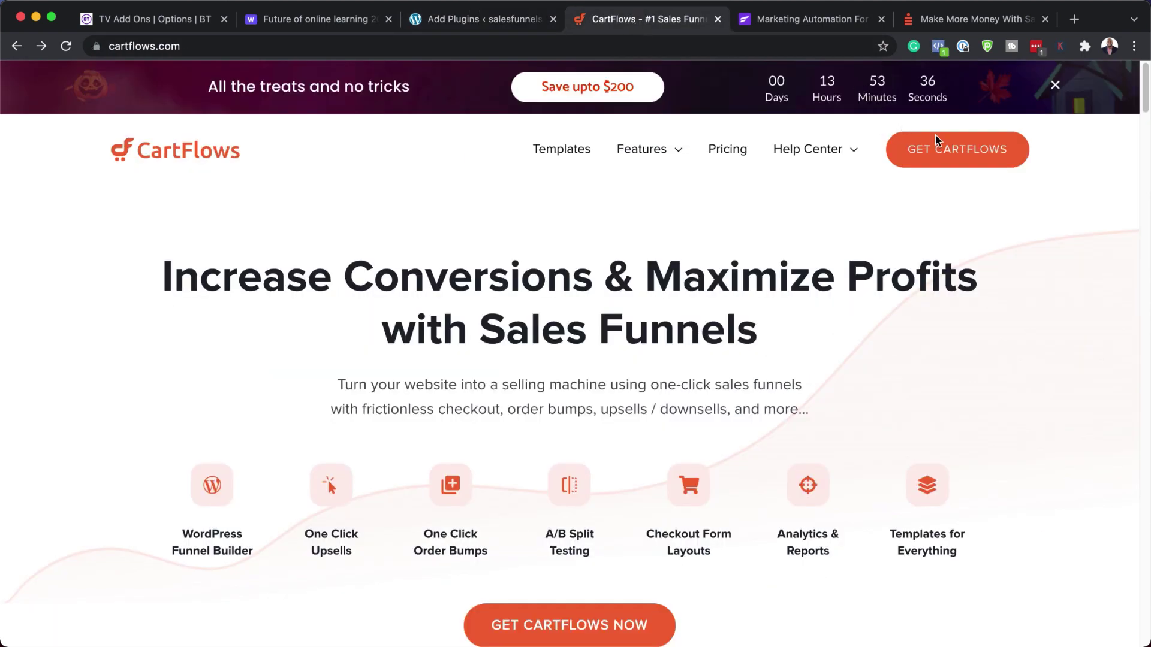
pyautogui.click(972, 154)
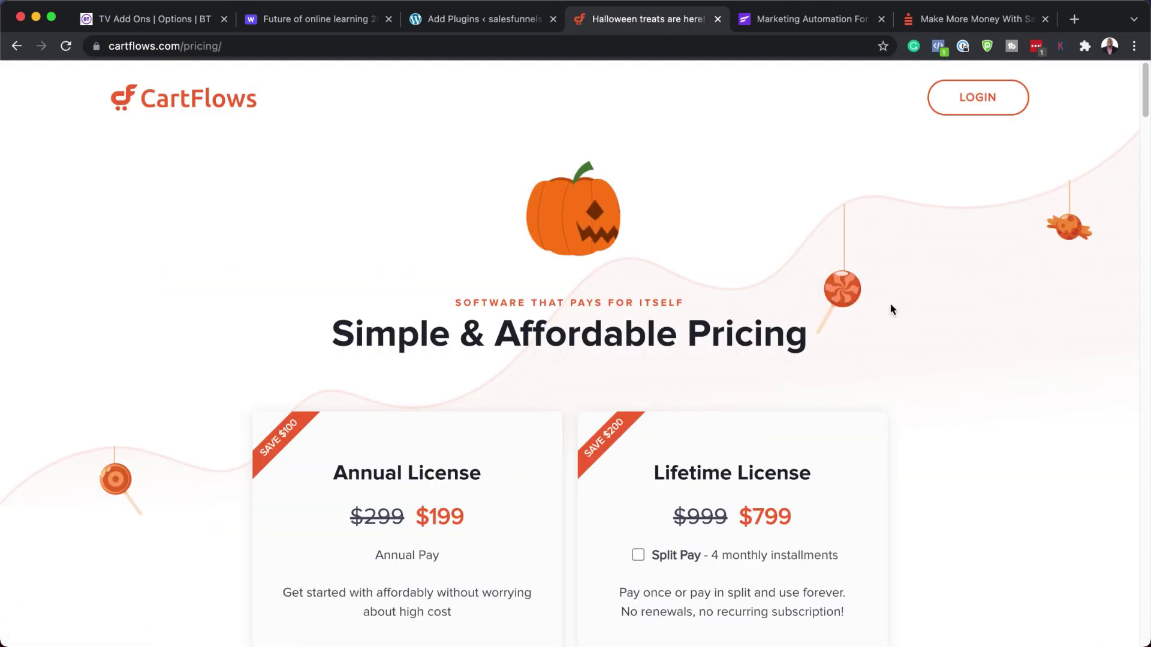
pyautogui.click(982, 109)
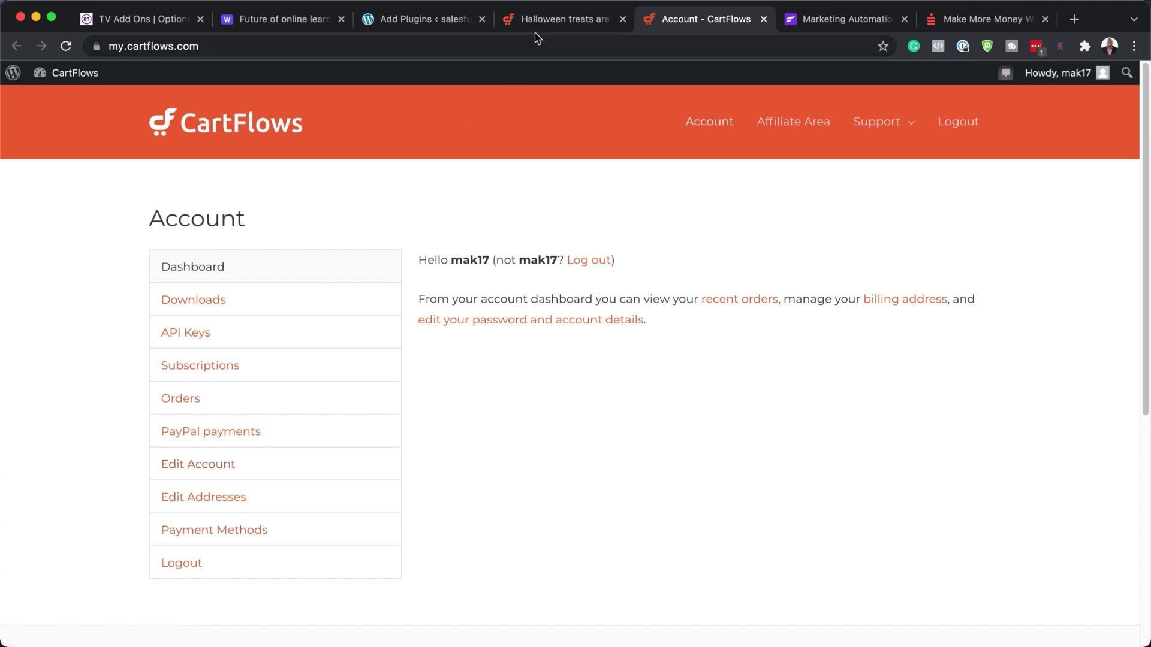
pyautogui.click(413, 24)
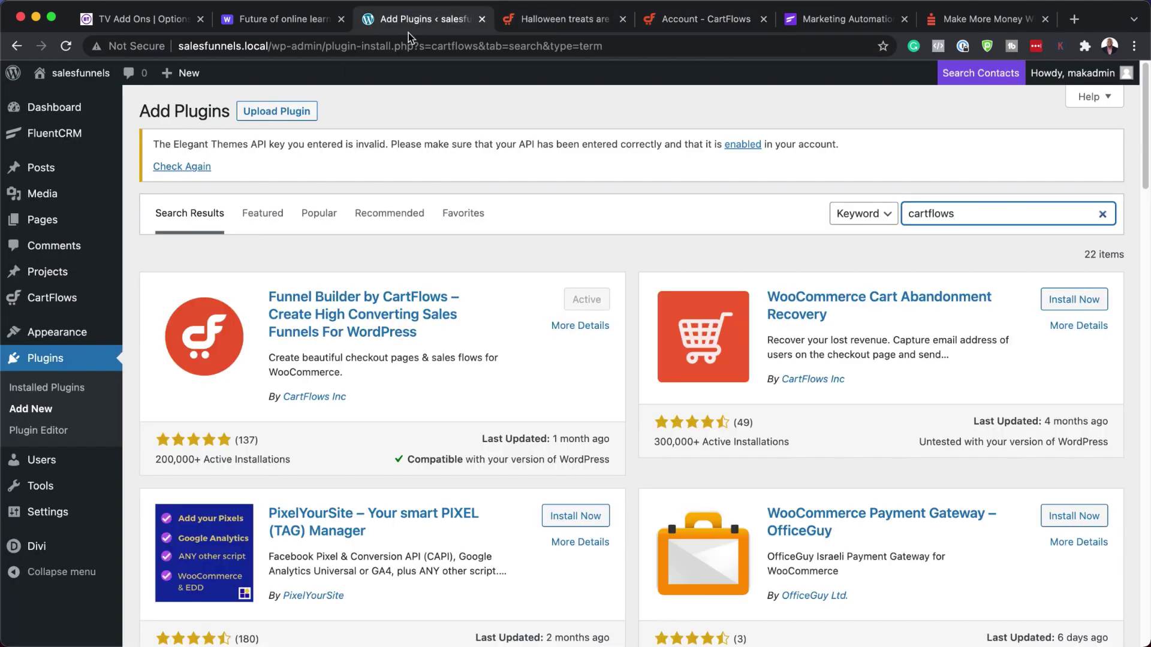
# - Reveal the Upload Plugin .zip panel, opening and cancelling the file picker without choosing a file
pyautogui.click(284, 113)
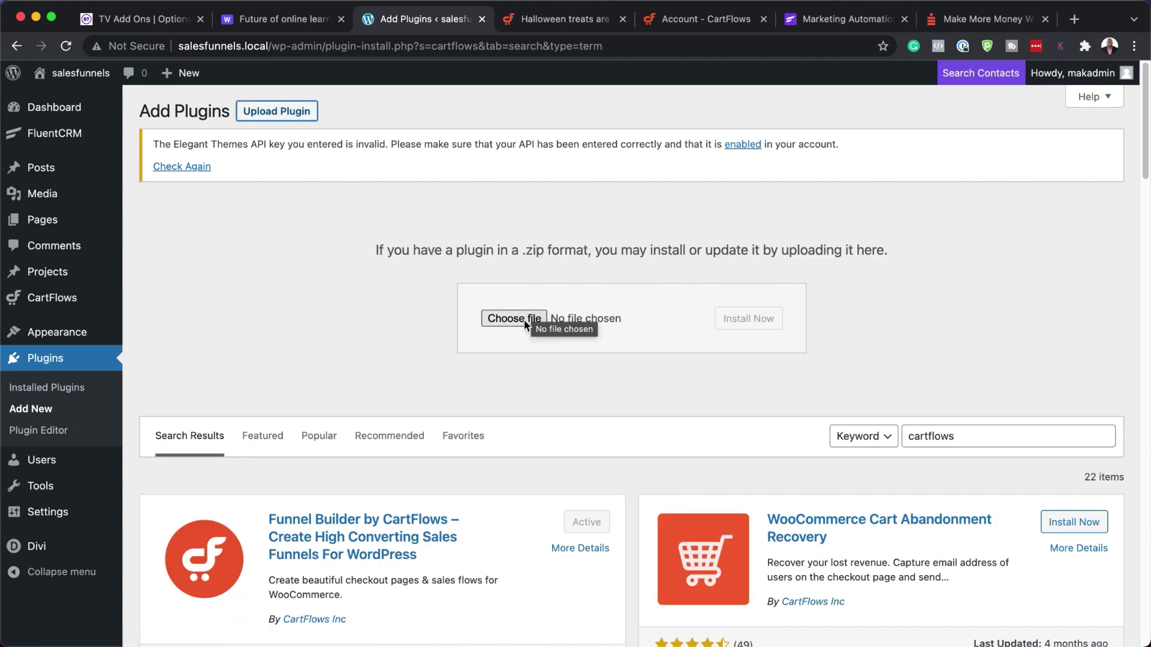
pyautogui.click(524, 319)
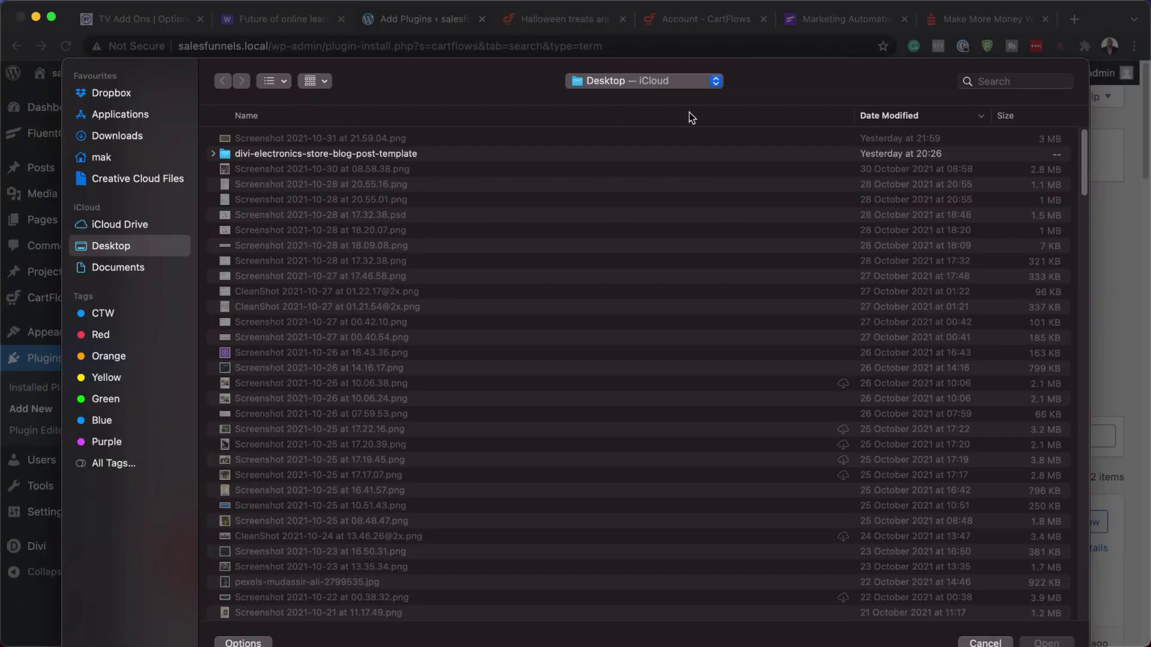
pyautogui.click(986, 642)
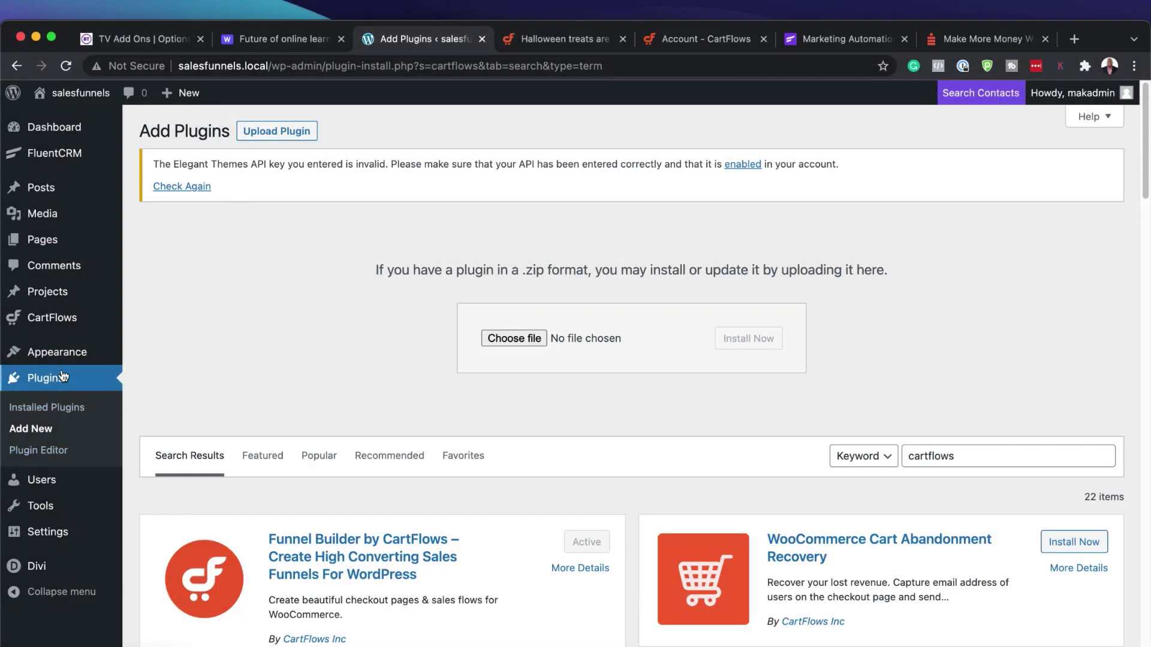
pyautogui.moveTo(73, 357)
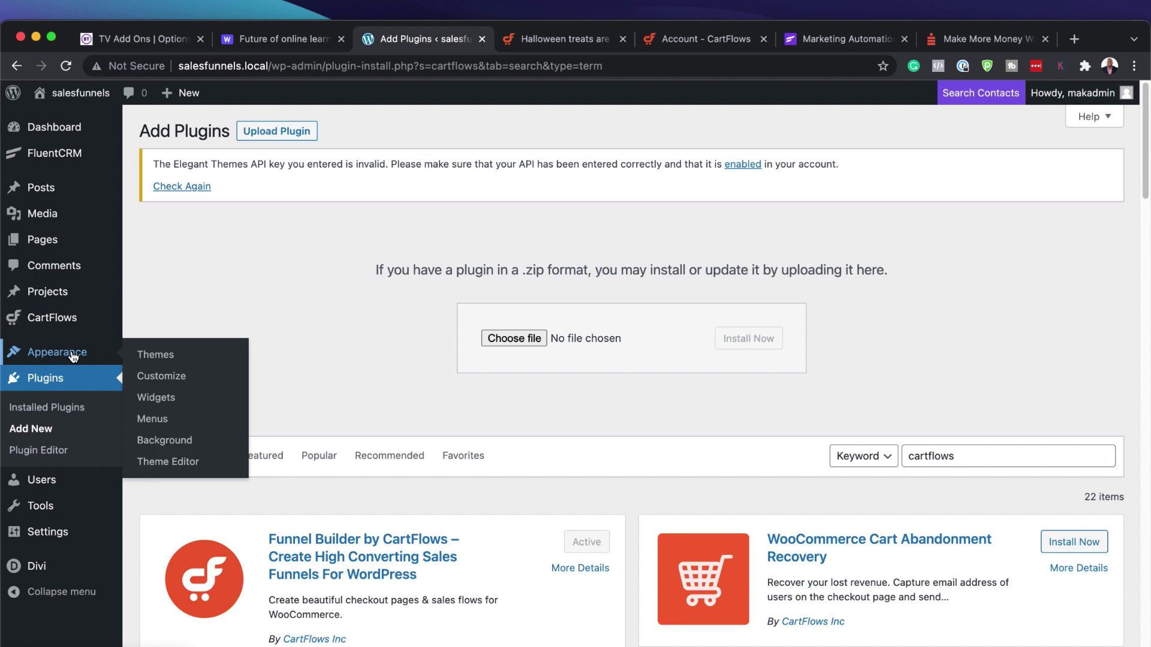
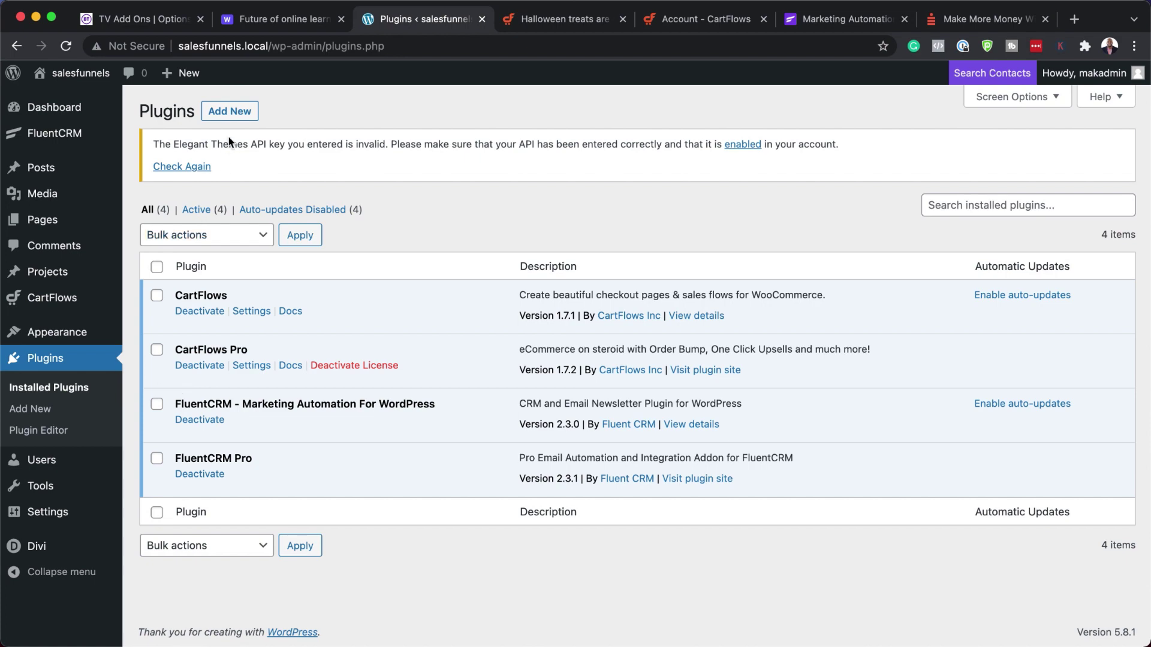
# - Search the plugin directory for 'fluentcrm' and confirm FluentCRM is already active
pyautogui.click(232, 112)
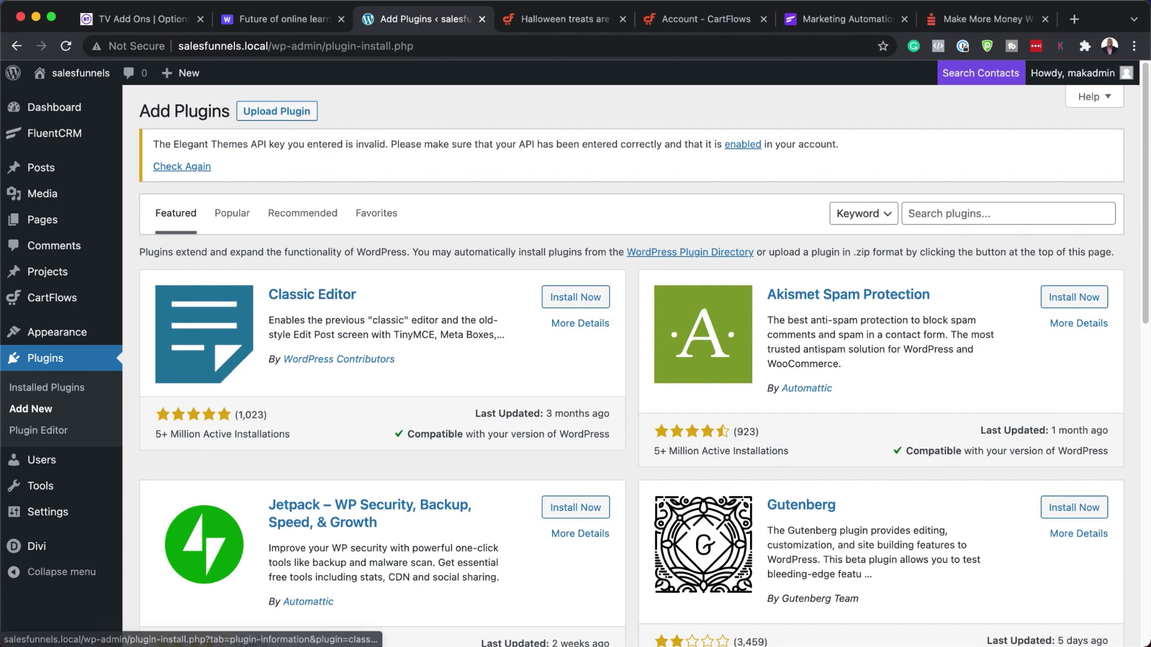
pyautogui.click(918, 212)
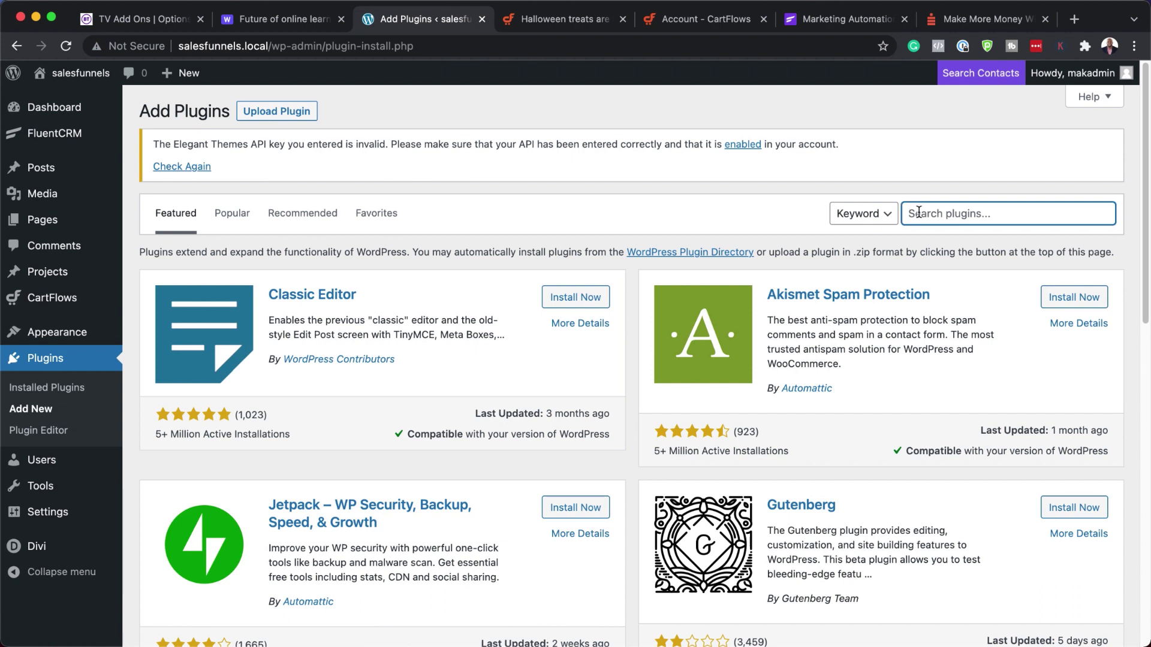
pyautogui.write('fluentcrm')
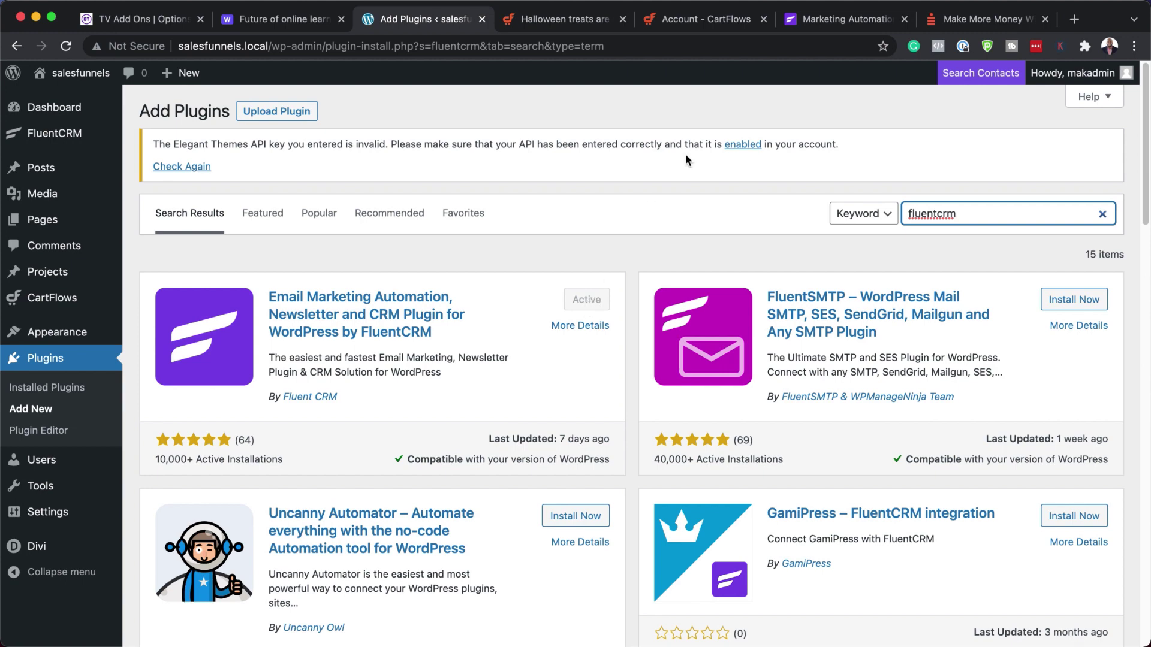
pyautogui.click(808, 22)
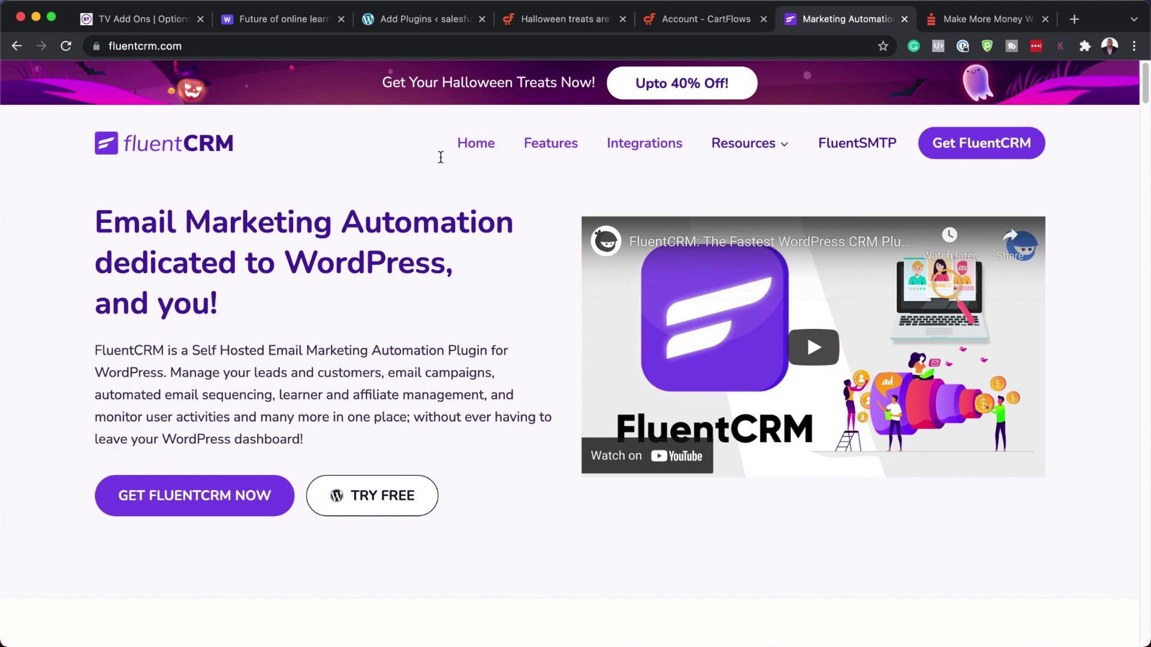
pyautogui.click(426, 20)
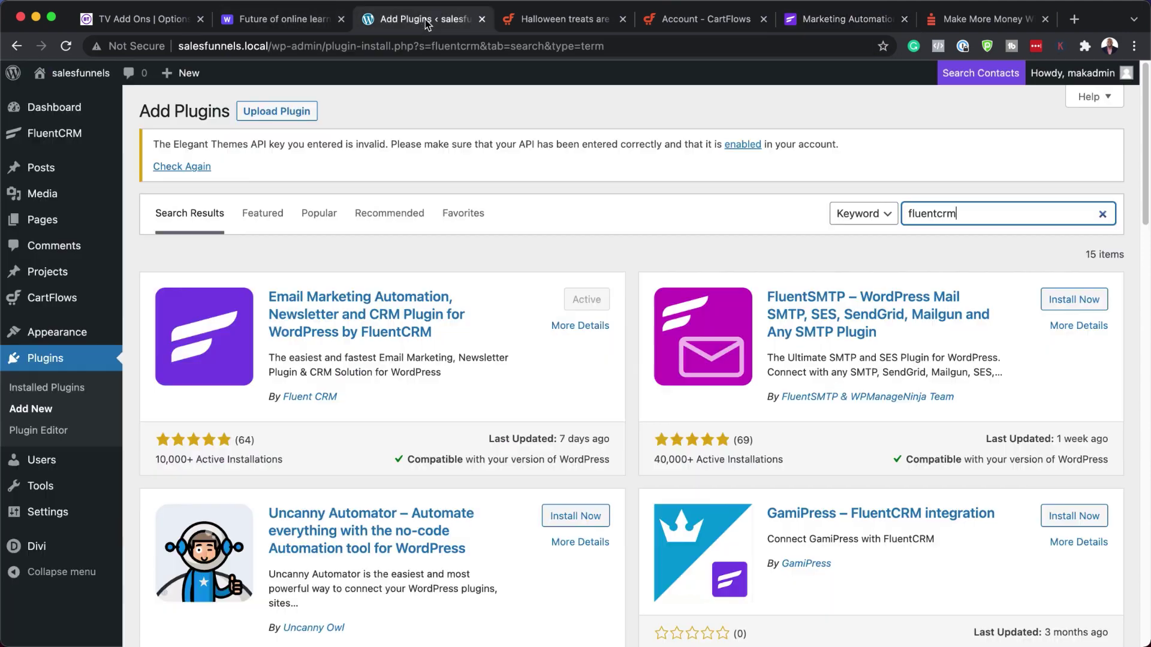
# - Open the plugin upload area, cancel the file picker, and go to the FluentCRM dashboard
pyautogui.click(295, 112)
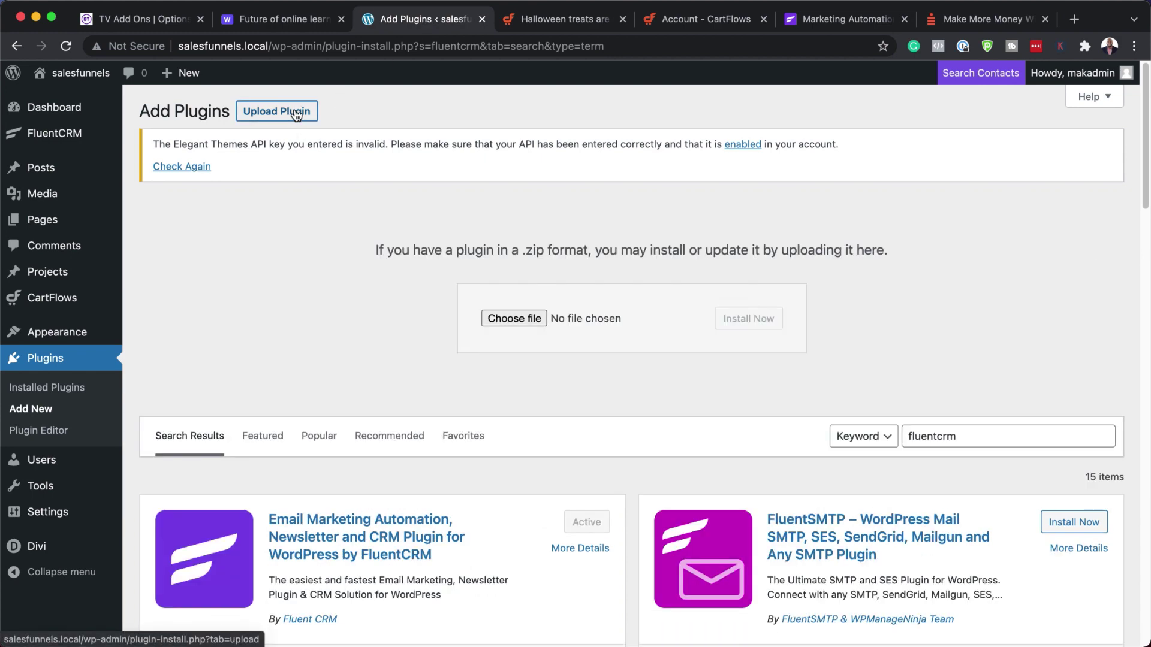
pyautogui.click(532, 317)
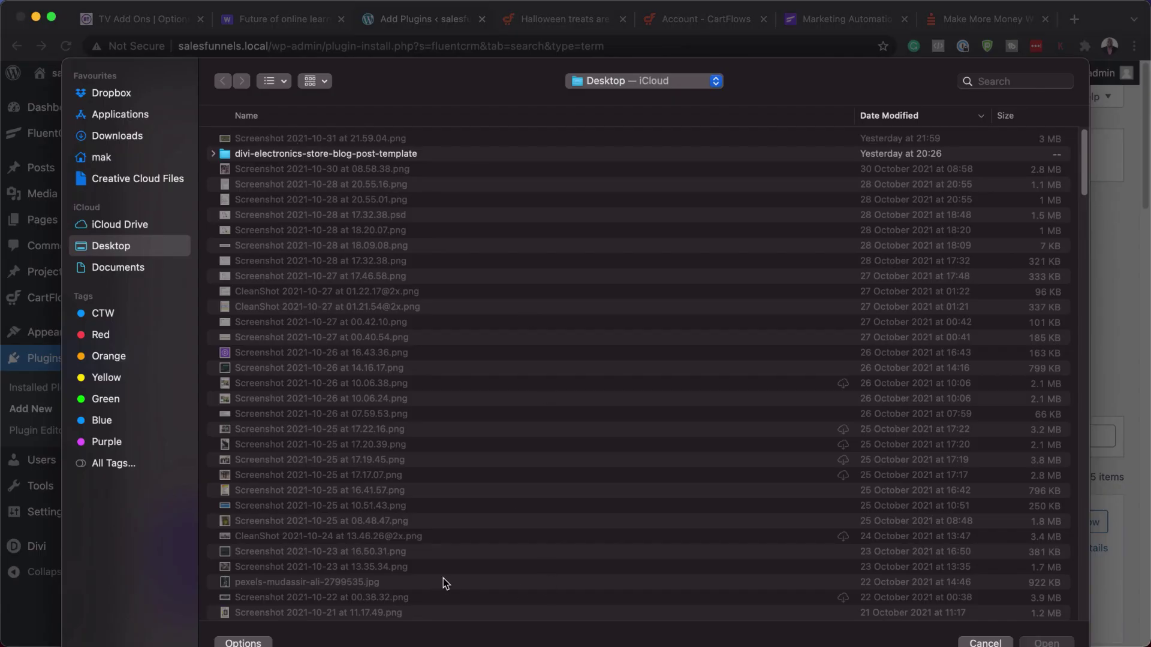
pyautogui.click(1000, 642)
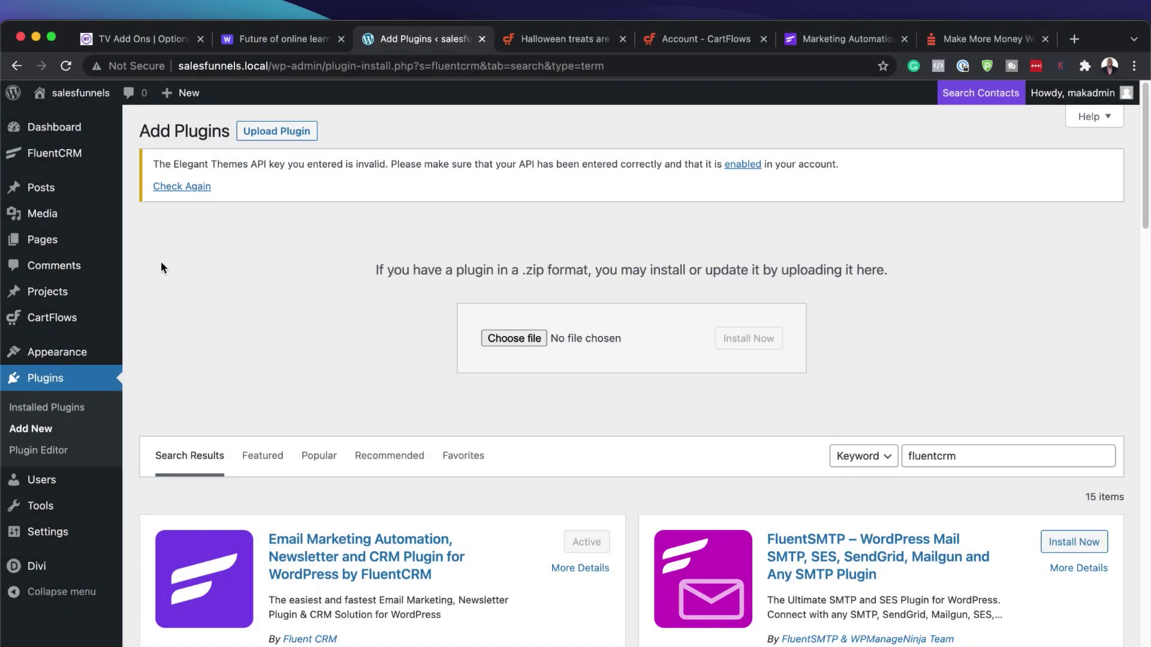
pyautogui.moveTo(66, 155)
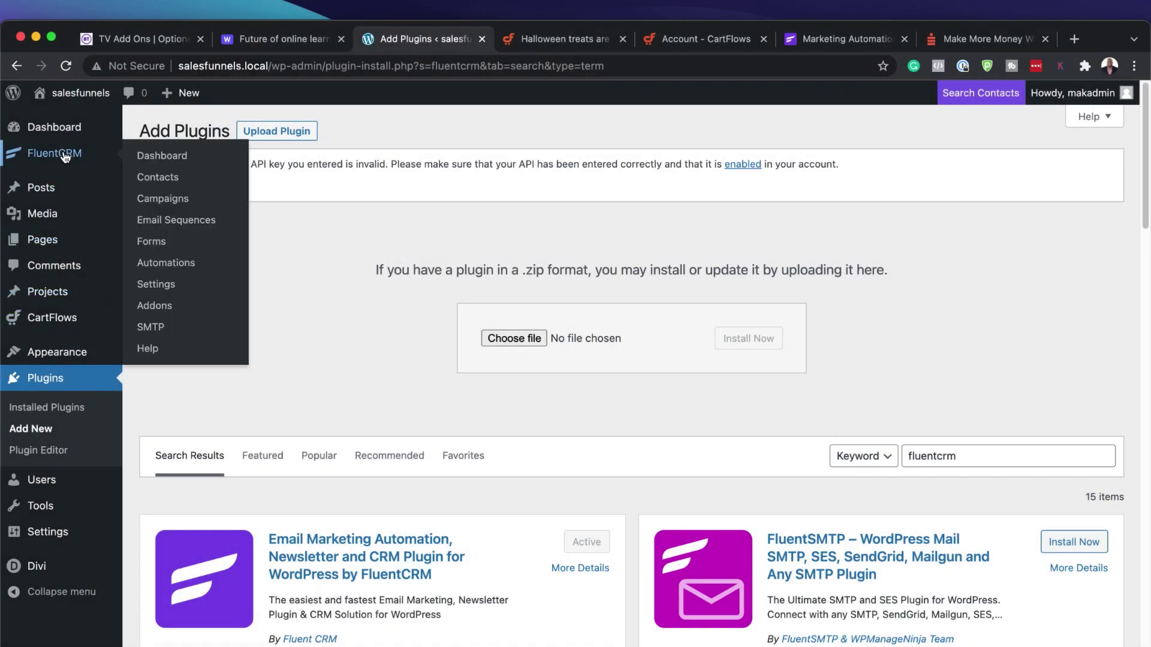
pyautogui.click(168, 157)
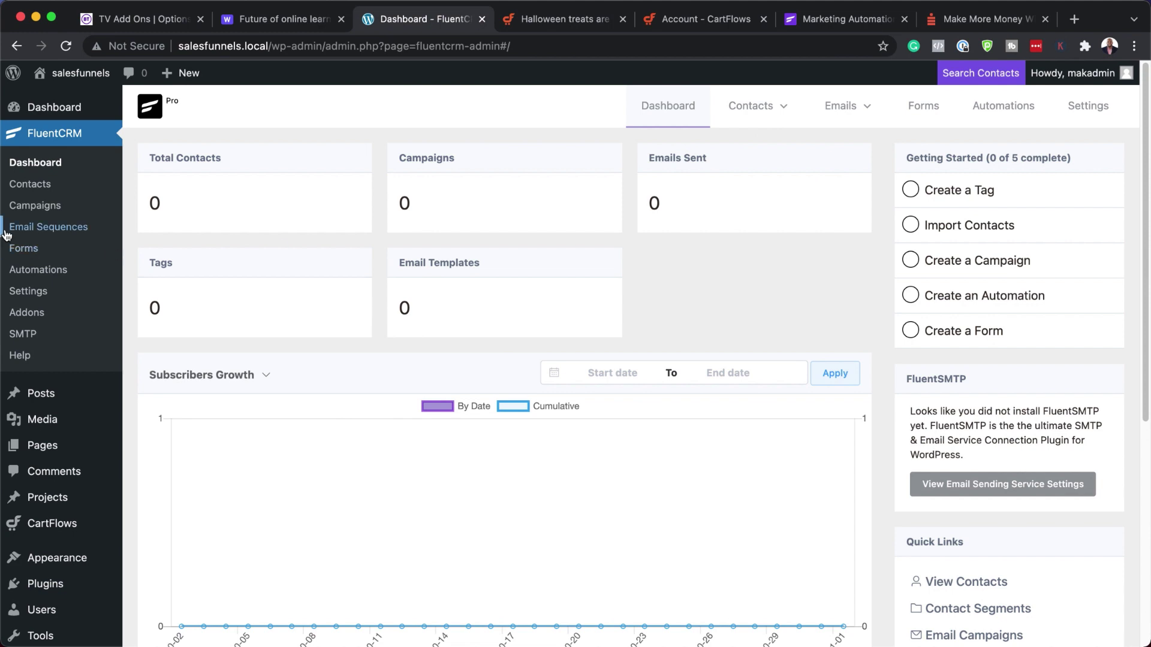
# - Open the CartFlows Flows list, which shows 0 flows
pyautogui.scroll(-1, 54, 504)
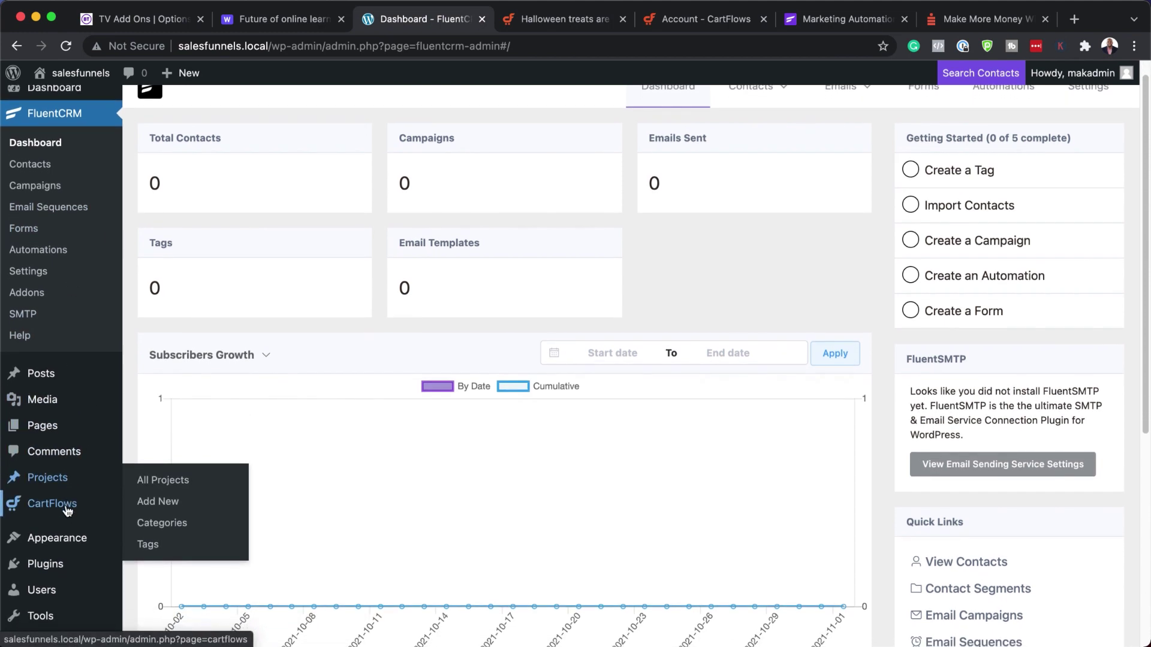
pyautogui.moveTo(68, 511)
pyautogui.click(157, 532)
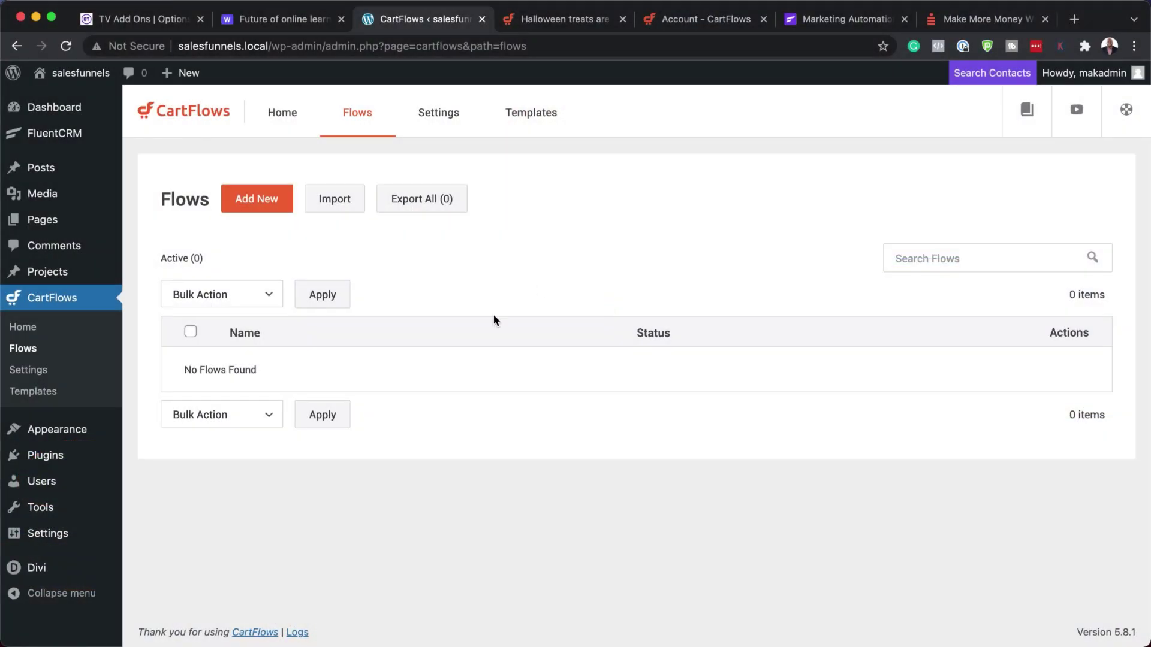
pyautogui.moveTo(52, 458)
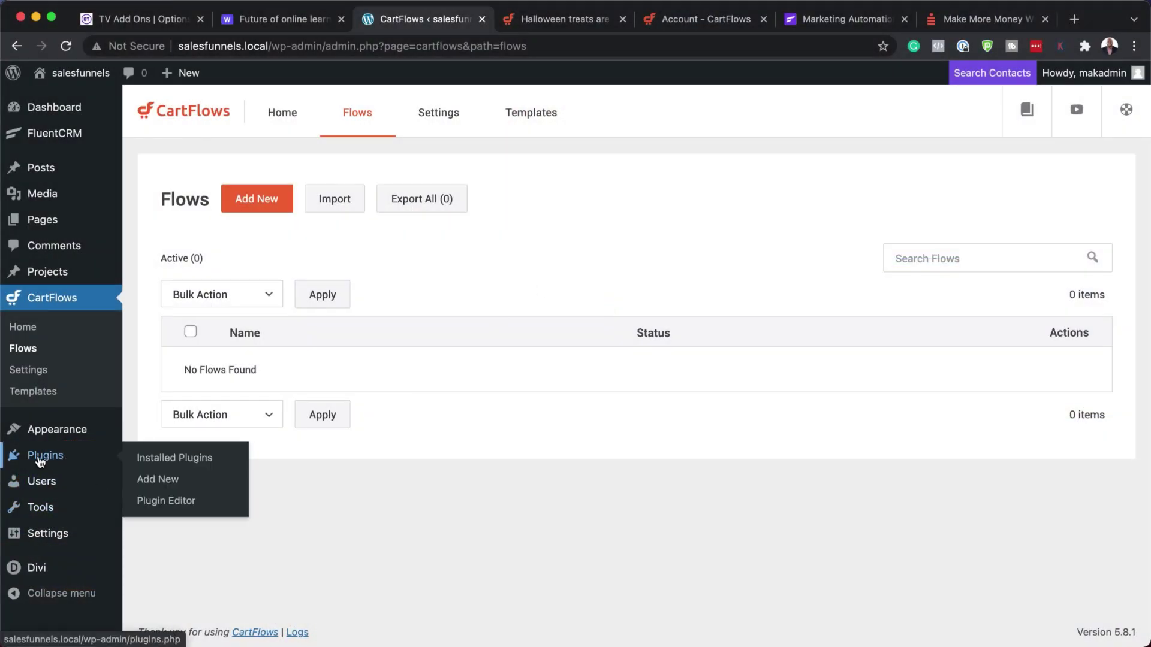
# - Search the plugin directory for 'woocommerce', then install and activate WooCommerce
pyautogui.click(168, 482)
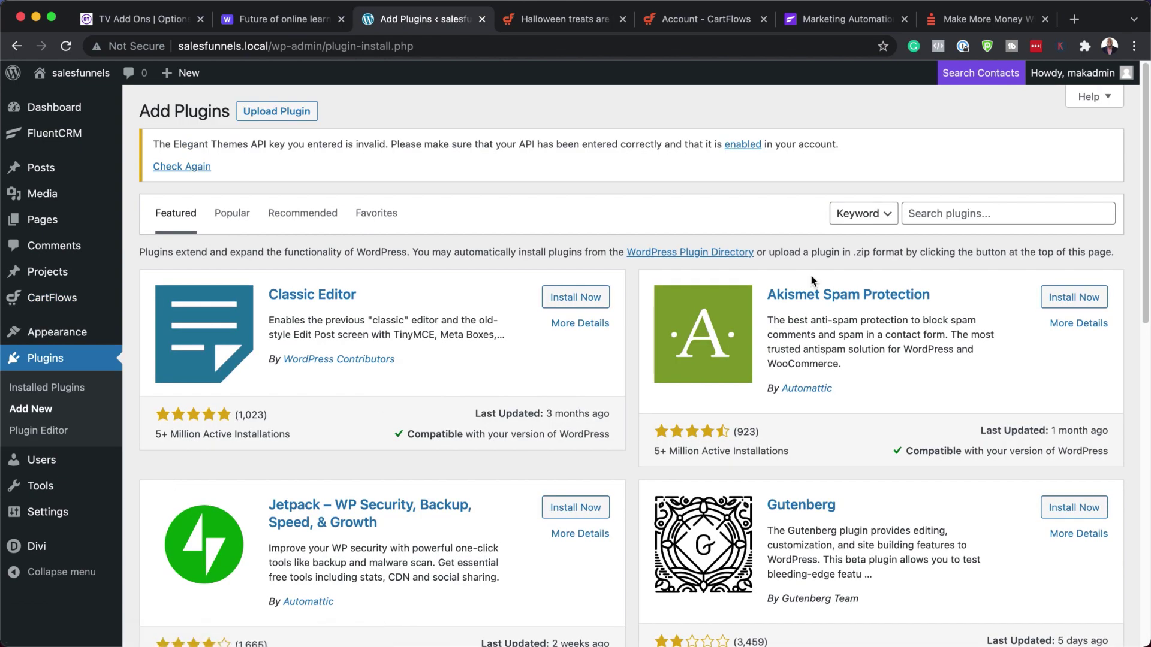
pyautogui.click(946, 217)
pyautogui.write('woocommerce')
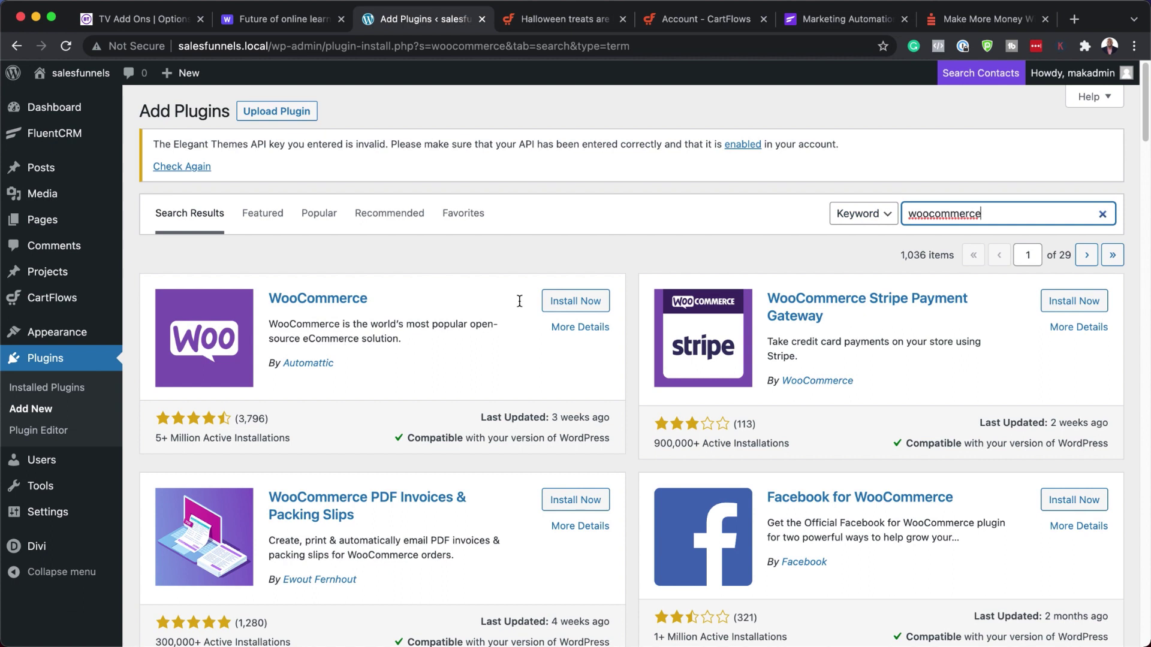
pyautogui.click(591, 304)
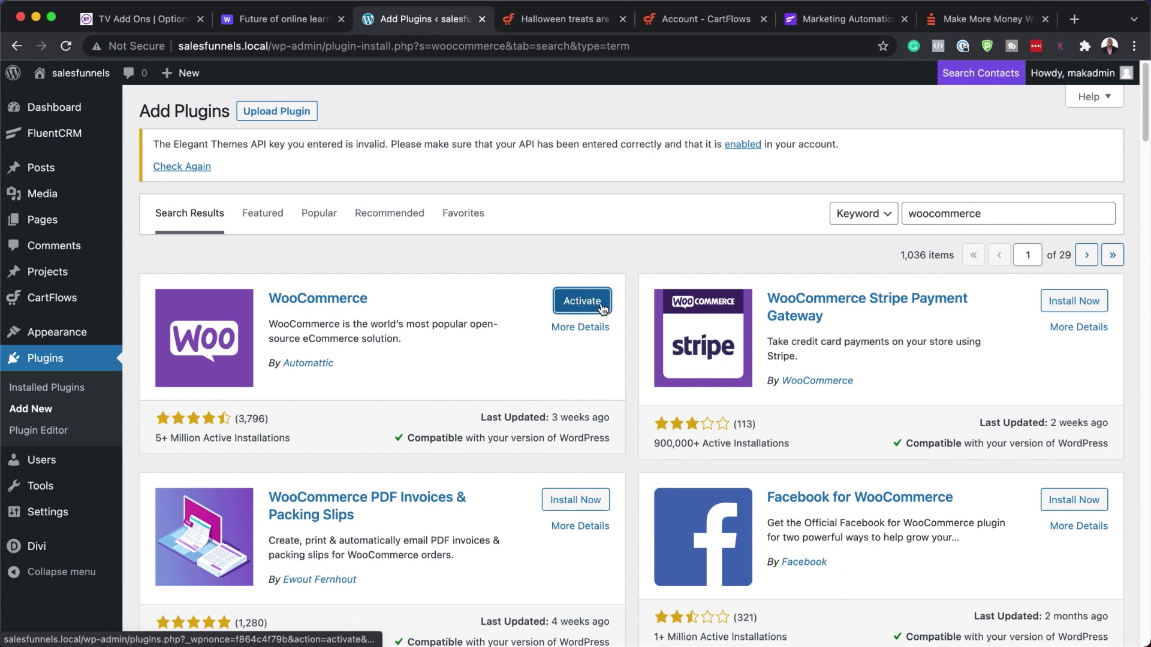
pyautogui.click(599, 306)
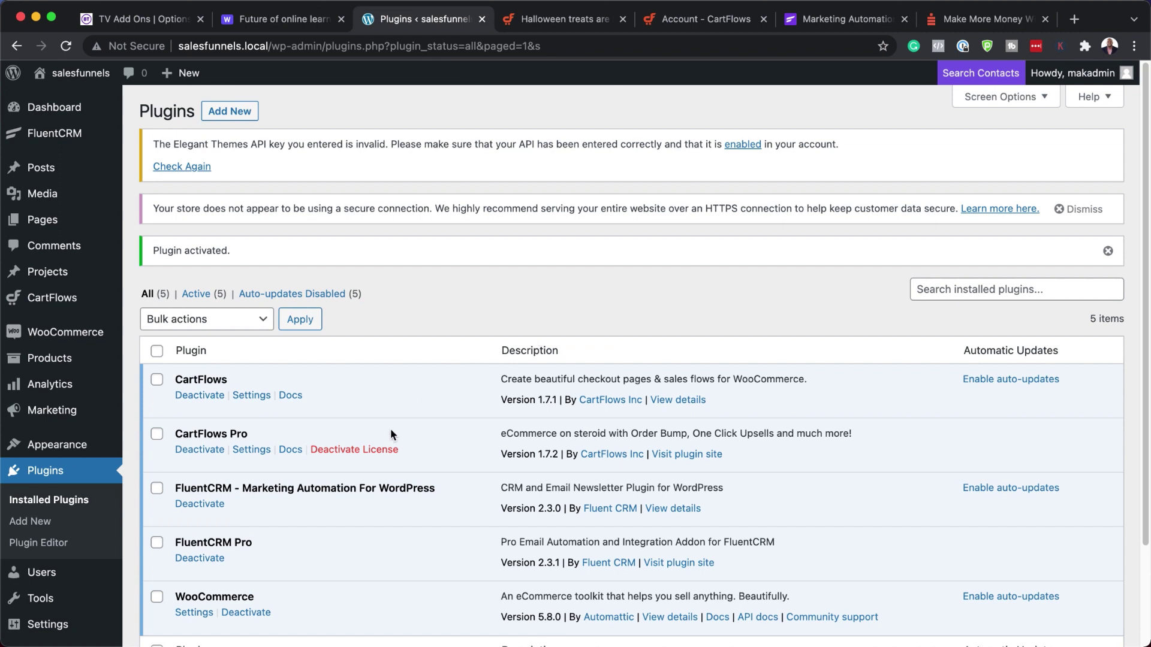
# - Open the WooCommerce Add new product page from the Products menu
pyautogui.moveTo(103, 337)
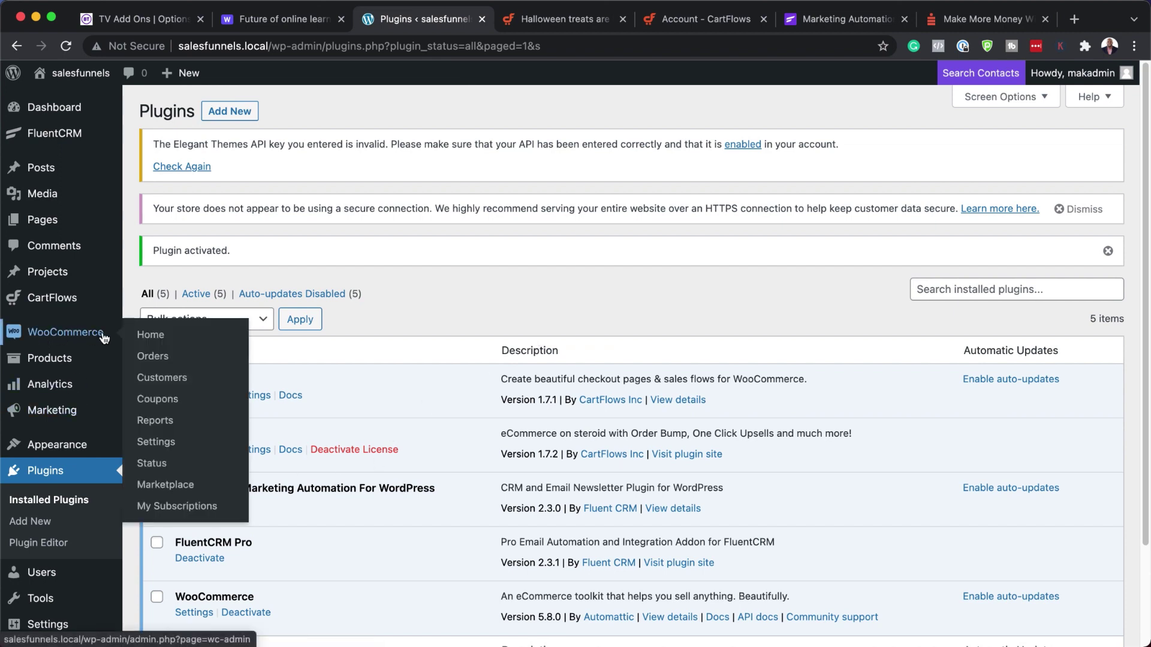
pyautogui.moveTo(60, 362)
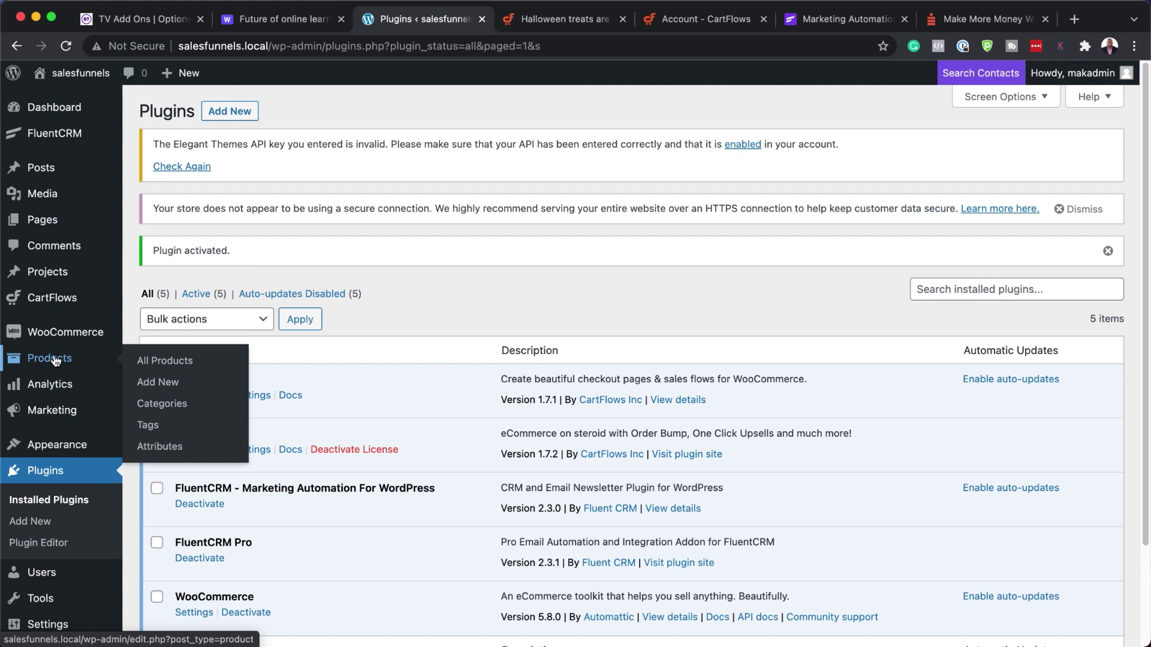
pyautogui.click(157, 387)
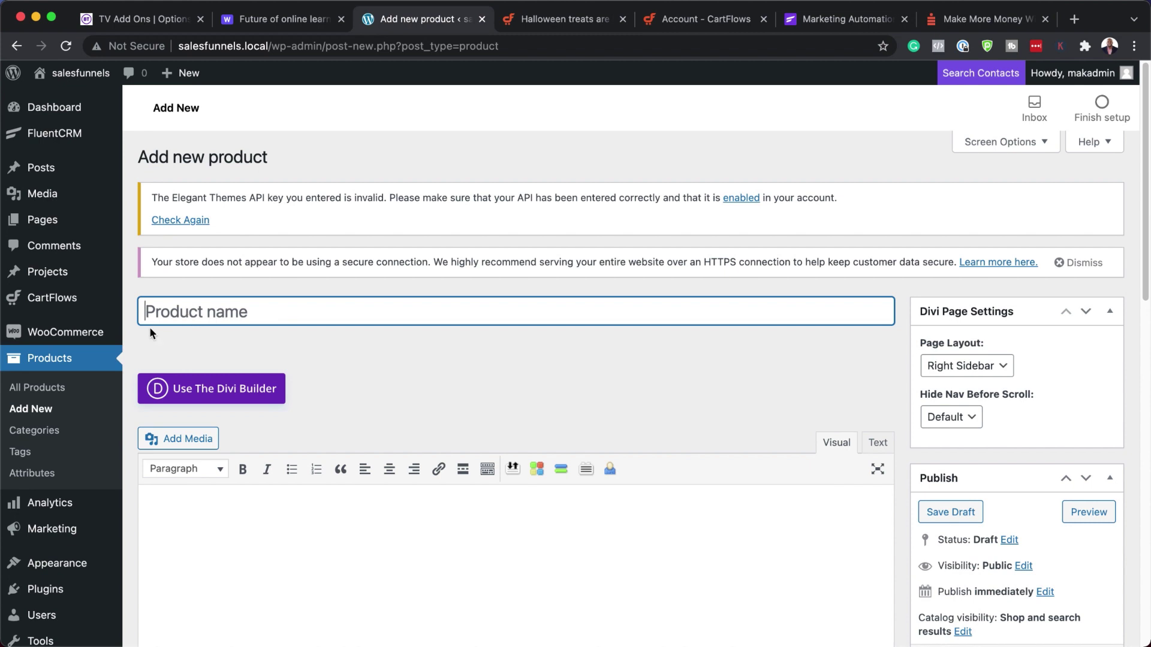
# - Create 'Product A' with a regular price of $100 and publish it
pyautogui.write('Pro')
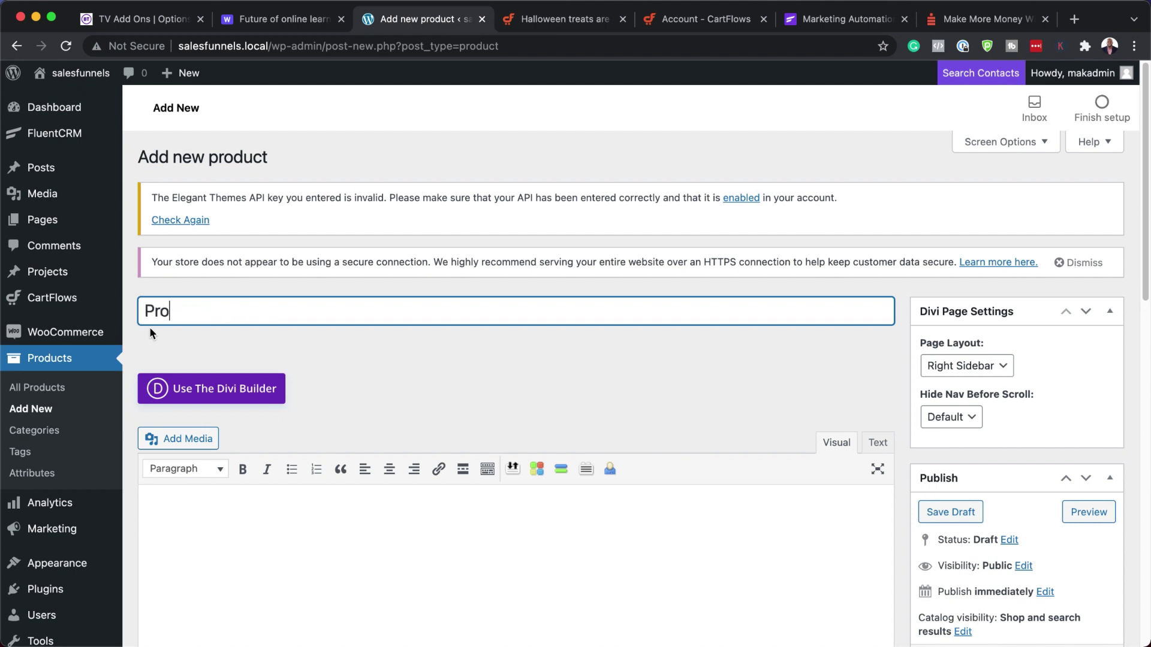
pyautogui.write('duct A')
pyautogui.click(289, 23)
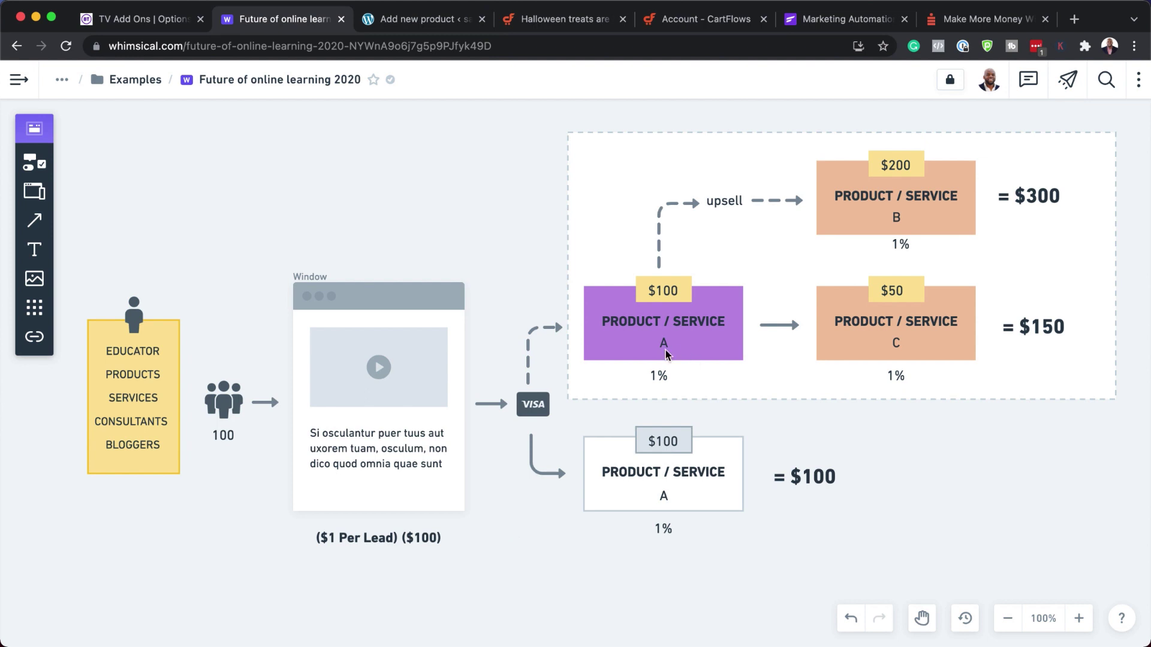
pyautogui.click(375, 20)
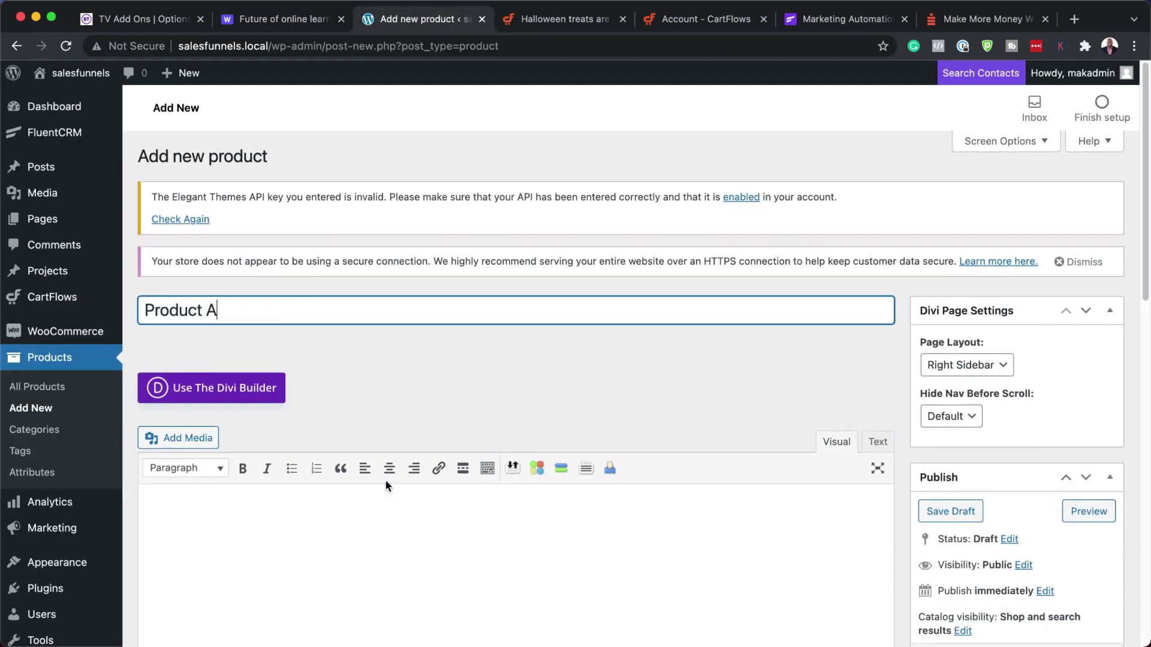
pyautogui.scroll(-10, 386, 486)
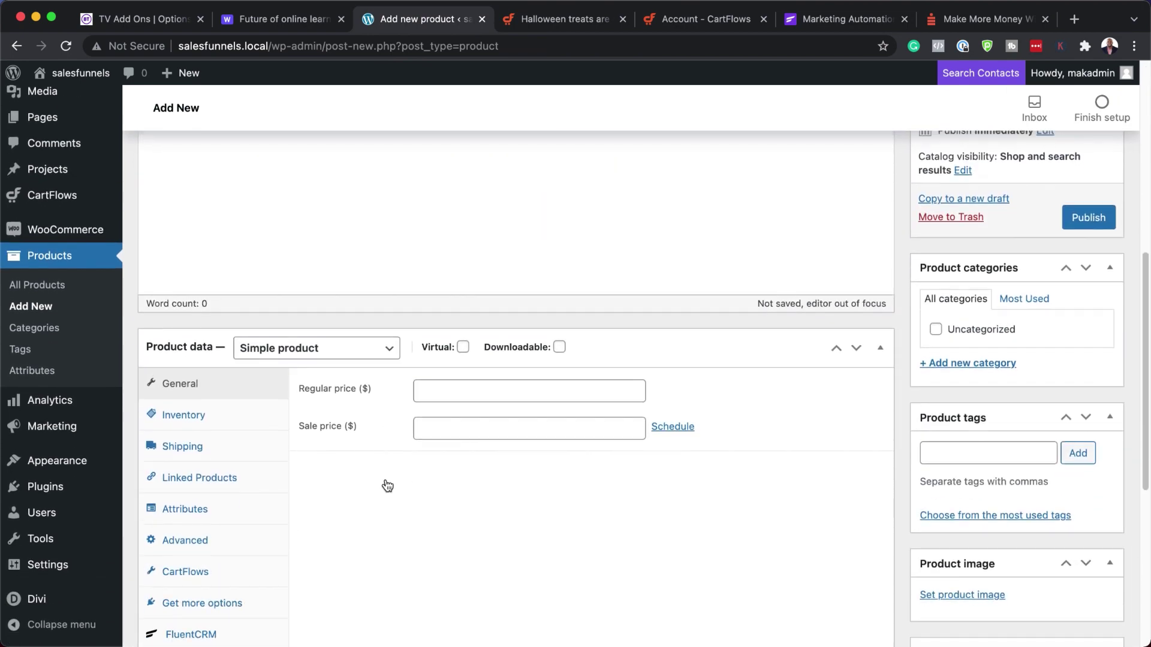
pyautogui.click(460, 385)
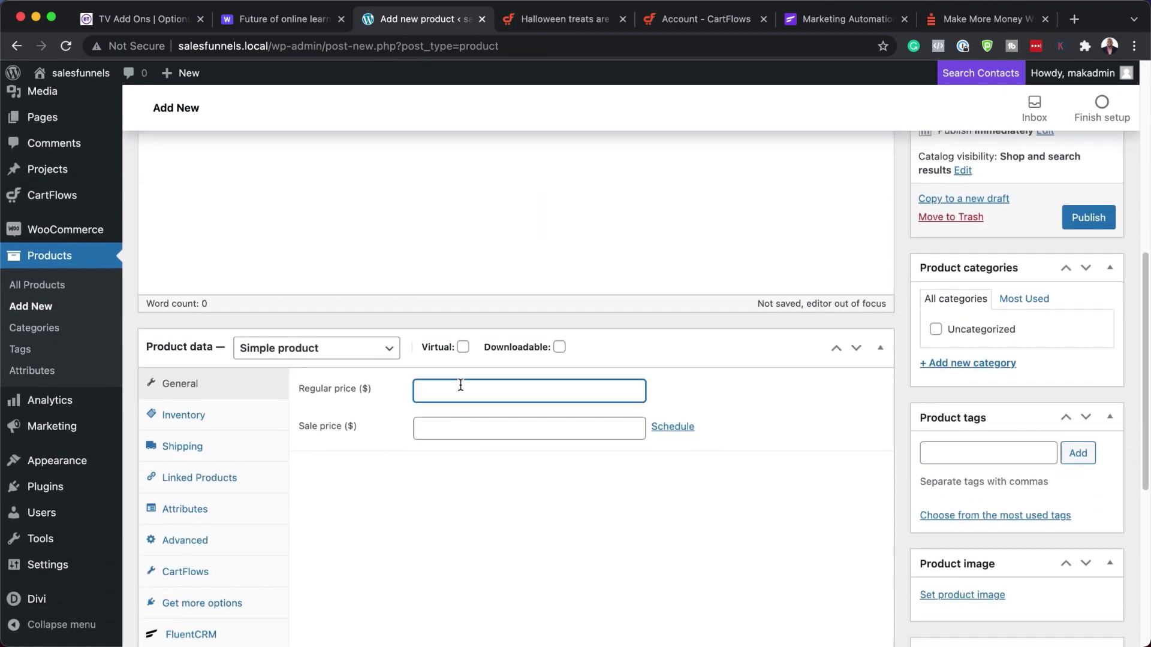
pyautogui.write('100')
pyautogui.scroll(-3, 412, 545)
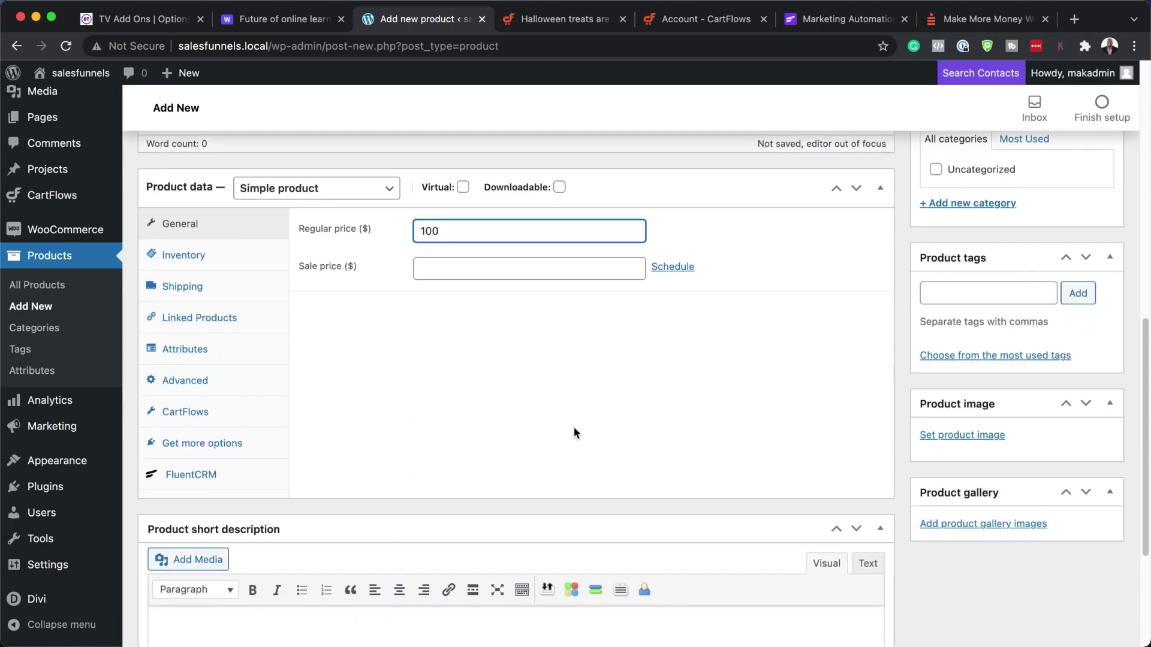
pyautogui.scroll(6, 745, 403)
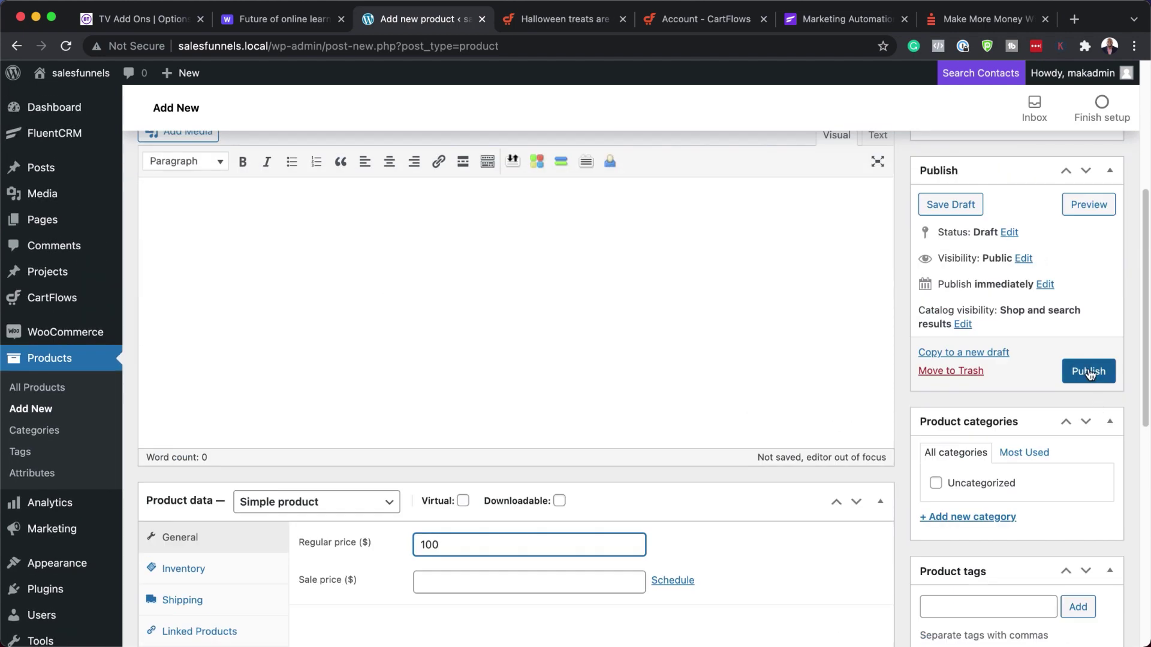
pyautogui.click(1088, 372)
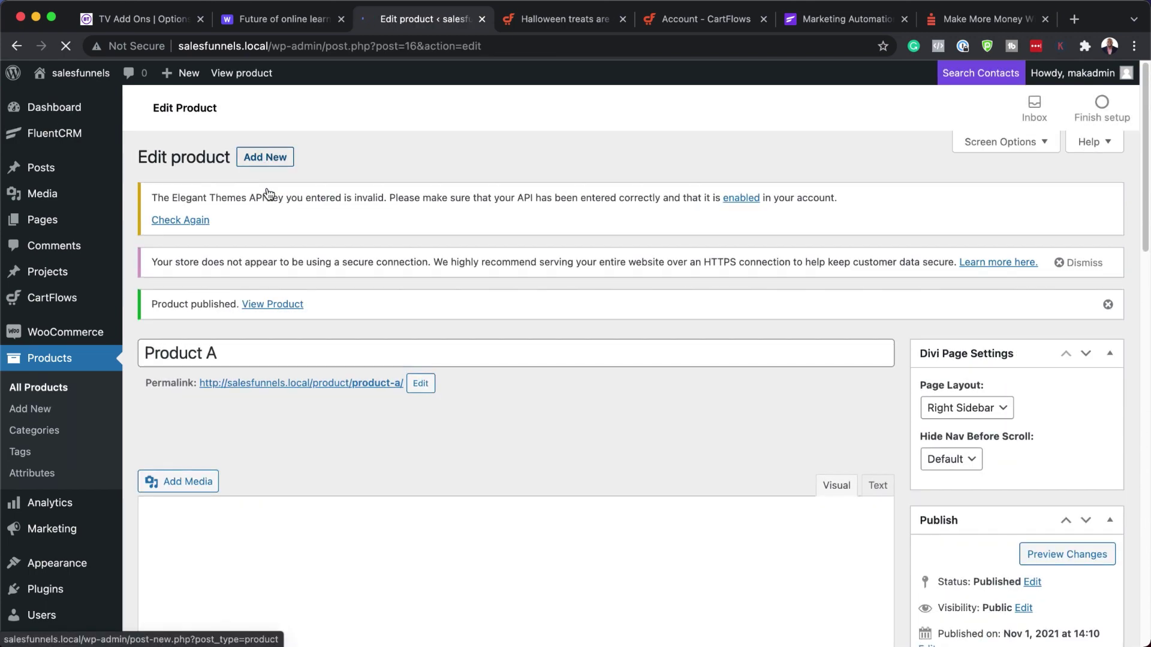
# - Add a new product 'Product B' with a $200 regular price and publish it
pyautogui.click(266, 161)
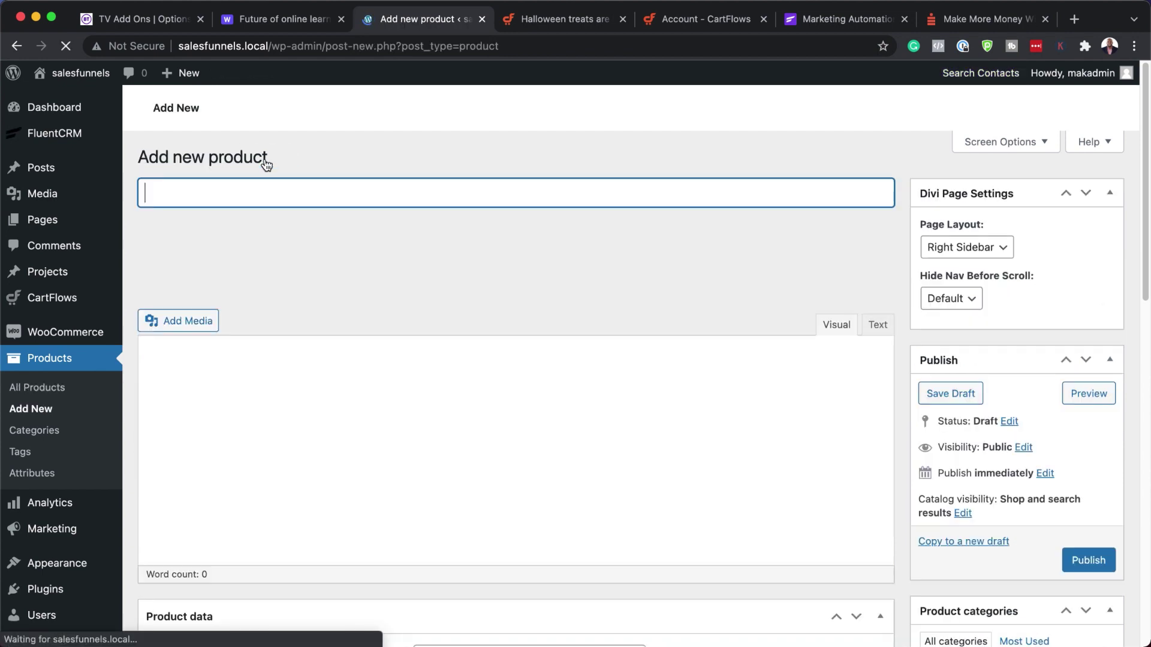
pyautogui.write('Pro')
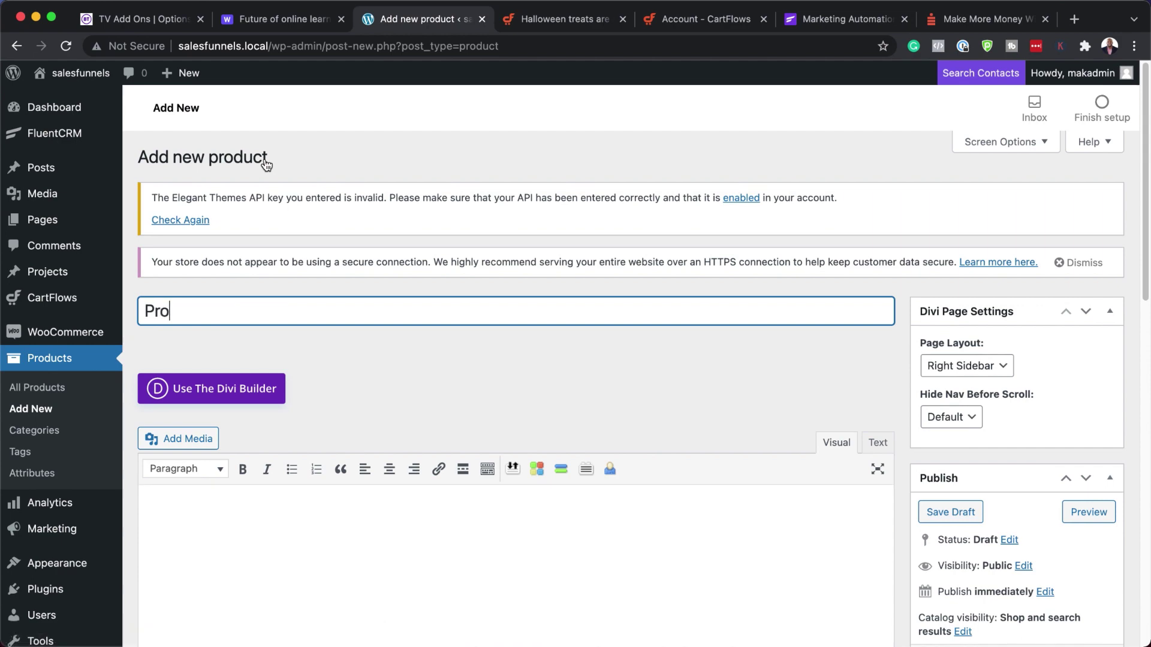
pyautogui.write('duct B')
pyautogui.scroll(-5, 512, 406)
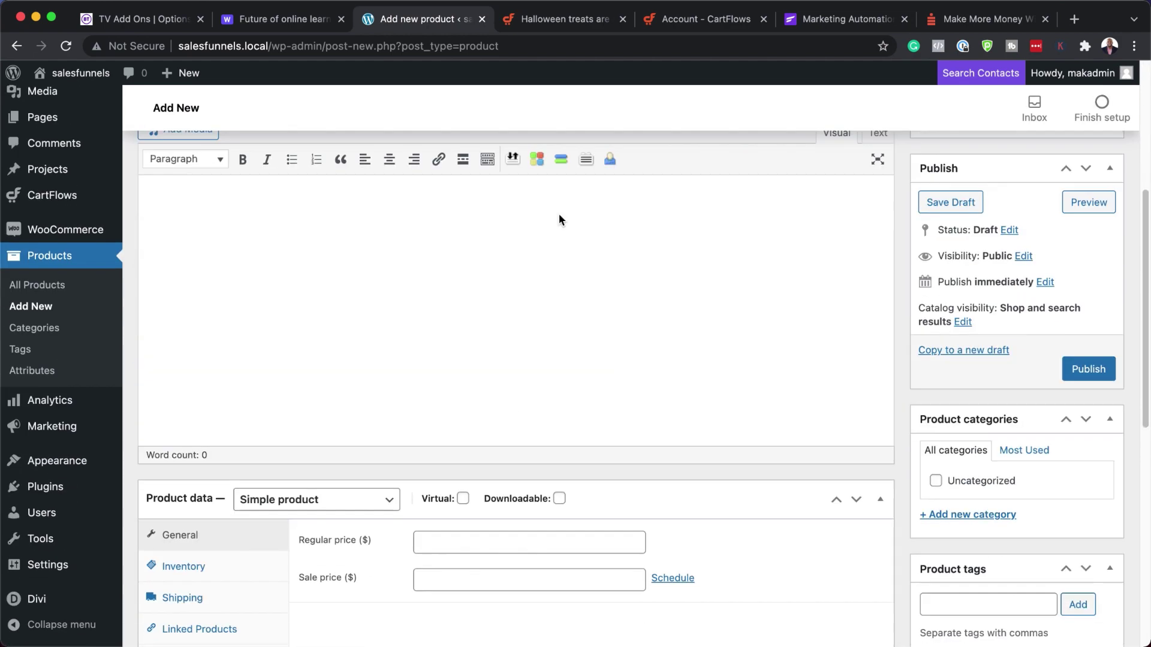
pyautogui.click(295, 23)
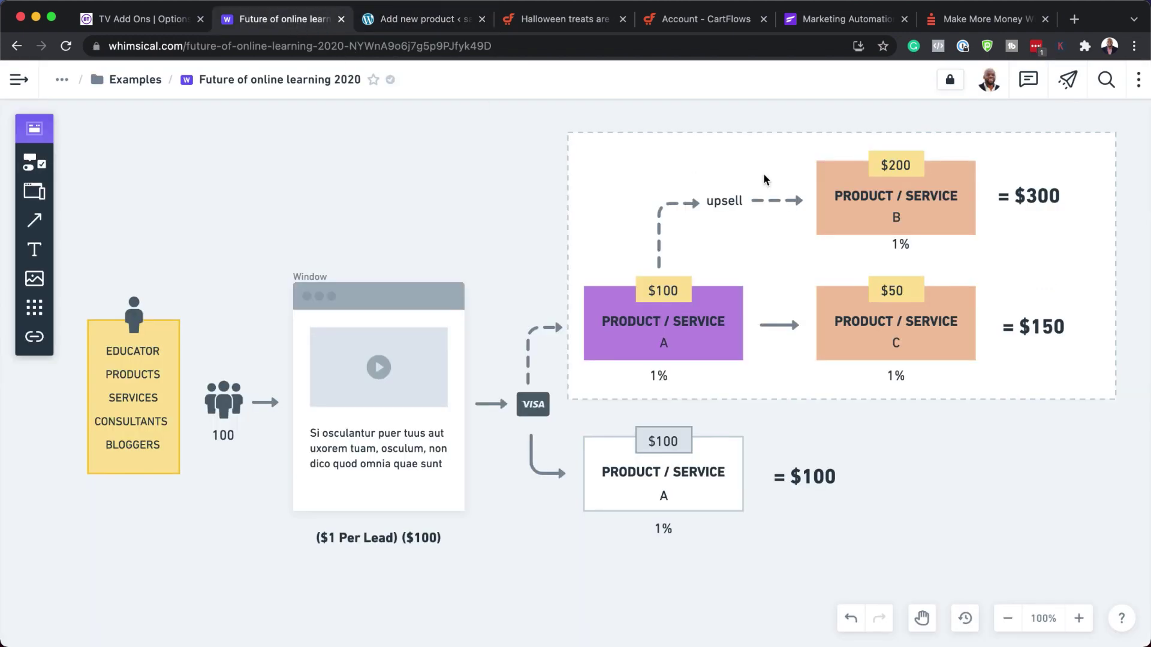
pyautogui.click(416, 24)
pyautogui.scroll(-4, 311, 527)
pyautogui.click(463, 331)
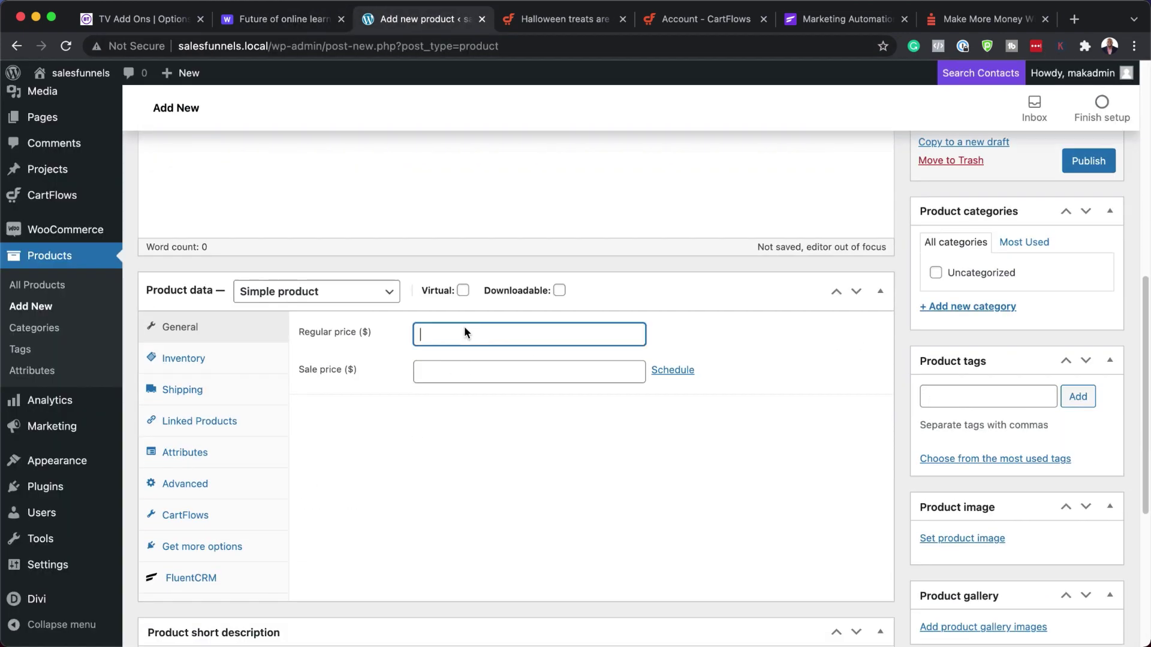
pyautogui.write('200')
pyautogui.scroll(-5, 625, 474)
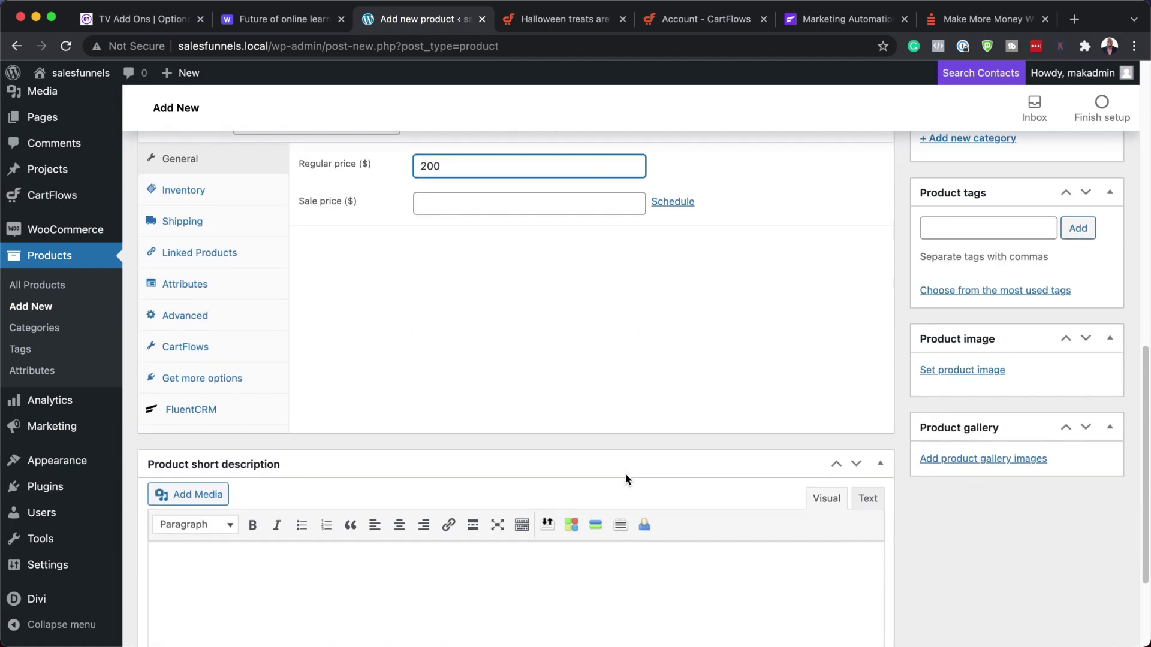
pyautogui.scroll(10, 625, 473)
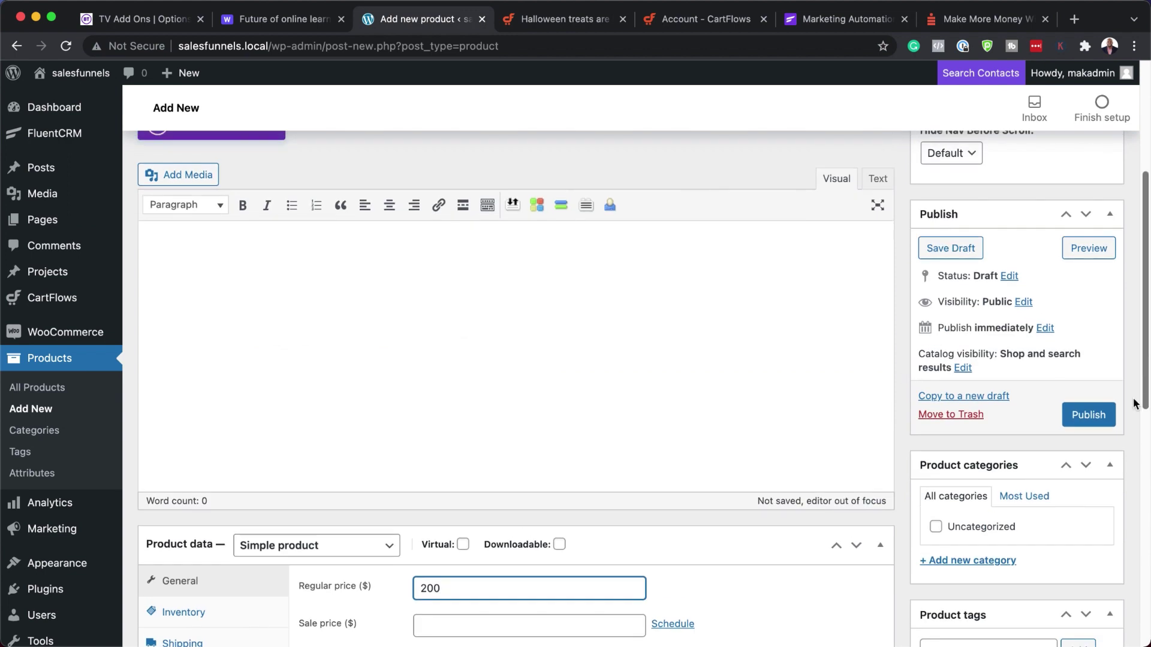
pyautogui.click(1092, 414)
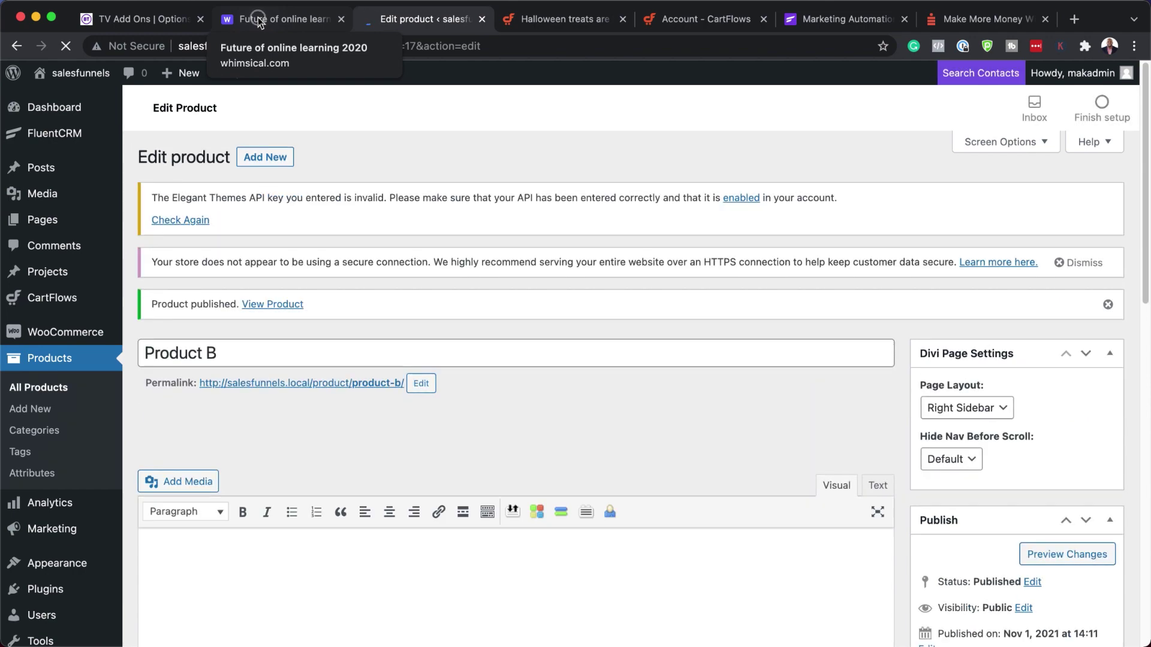
pyautogui.click(258, 17)
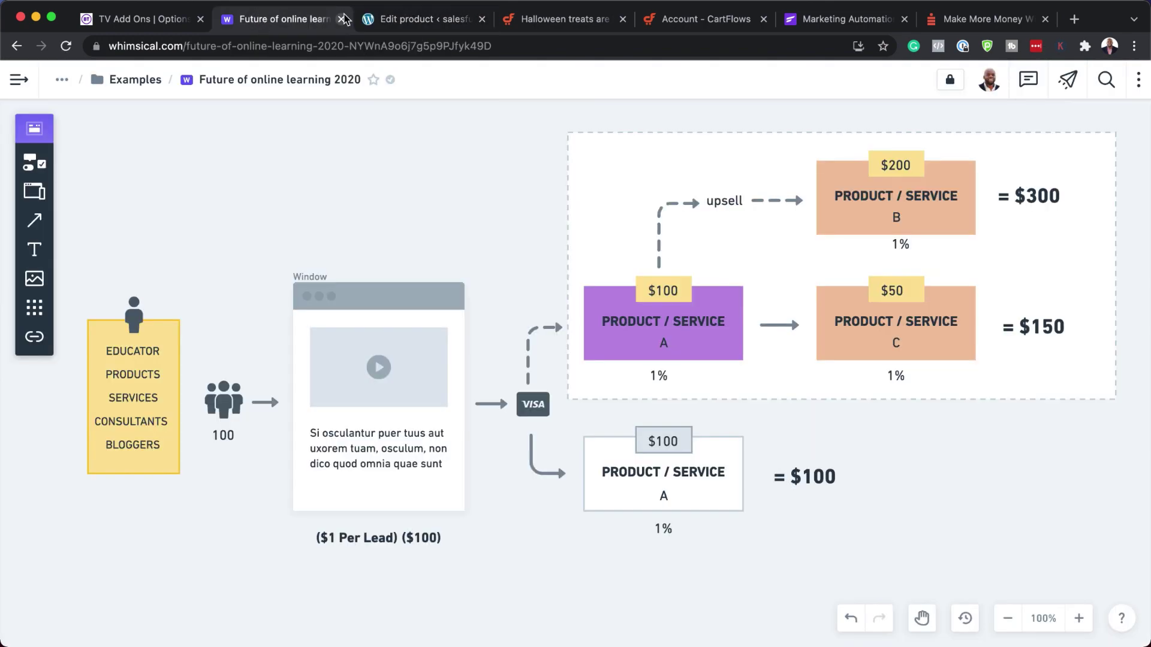
pyautogui.click(386, 20)
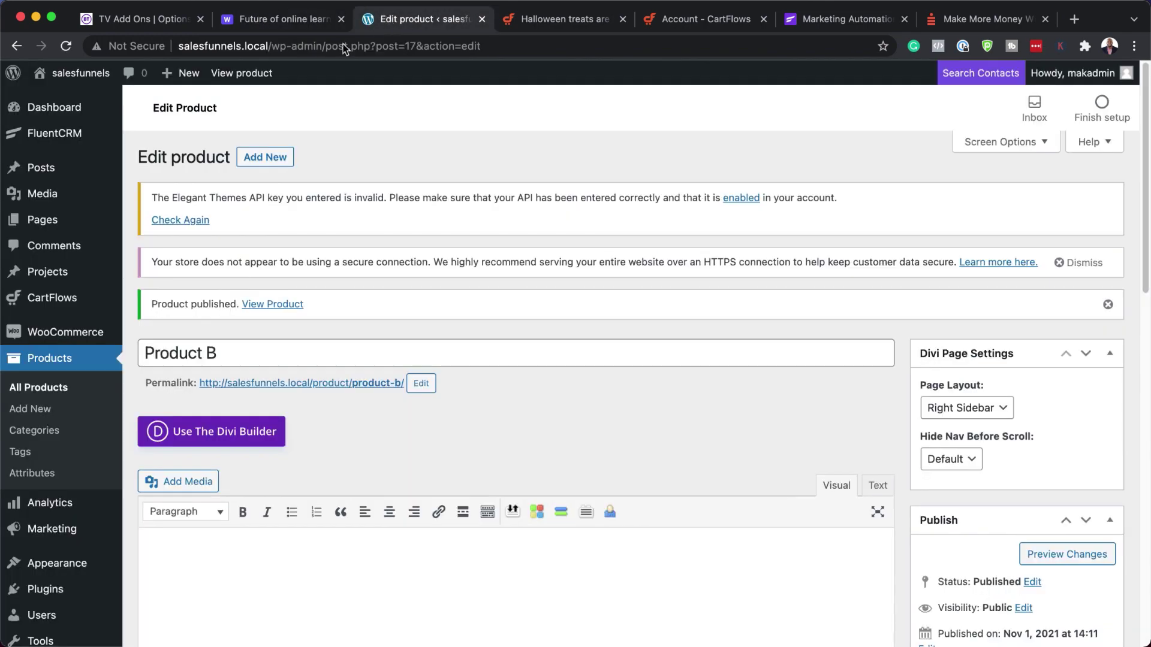
# - Add 'Product C' with a $50 regular price and publish it
pyautogui.click(265, 160)
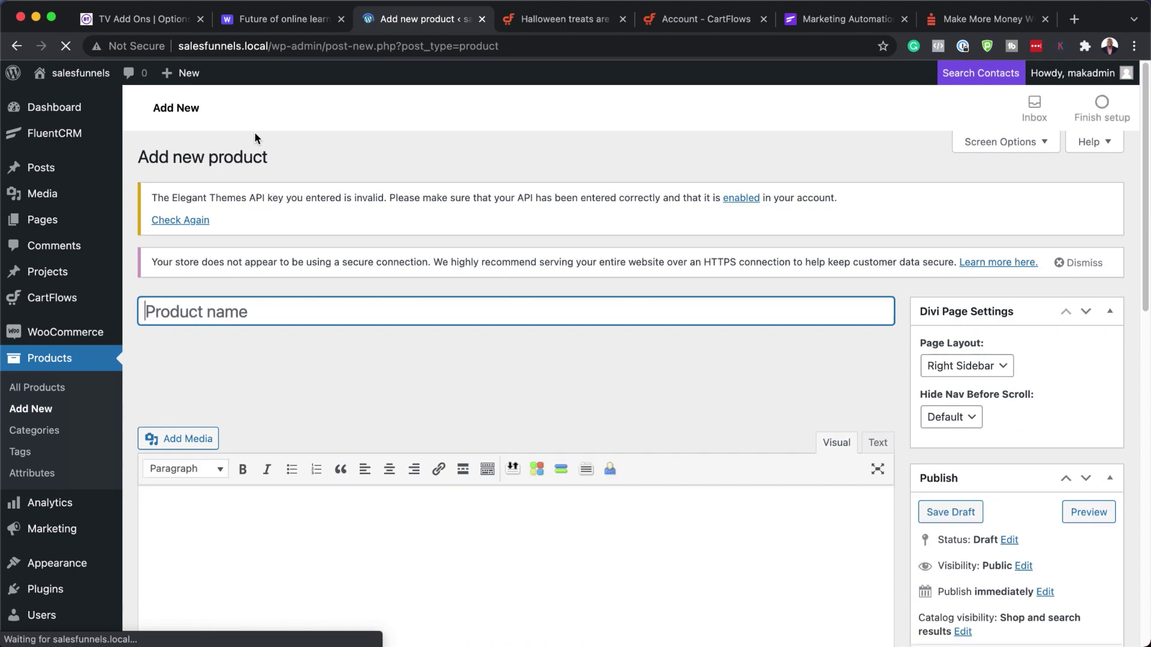
pyautogui.write('P')
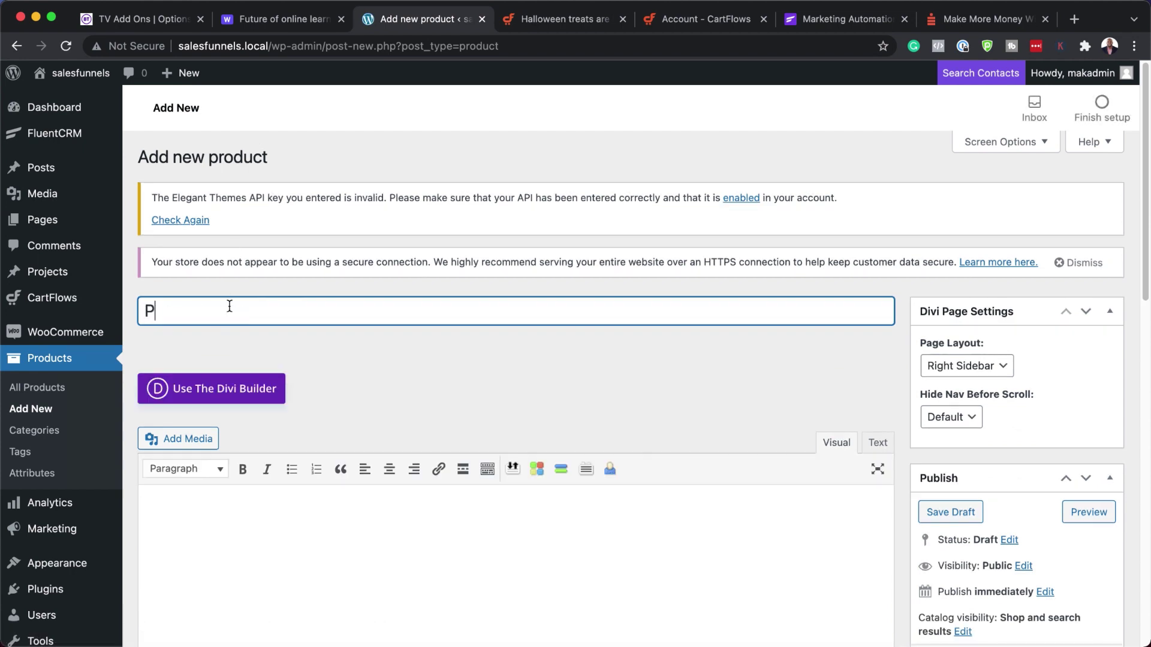
pyautogui.write('roduct C')
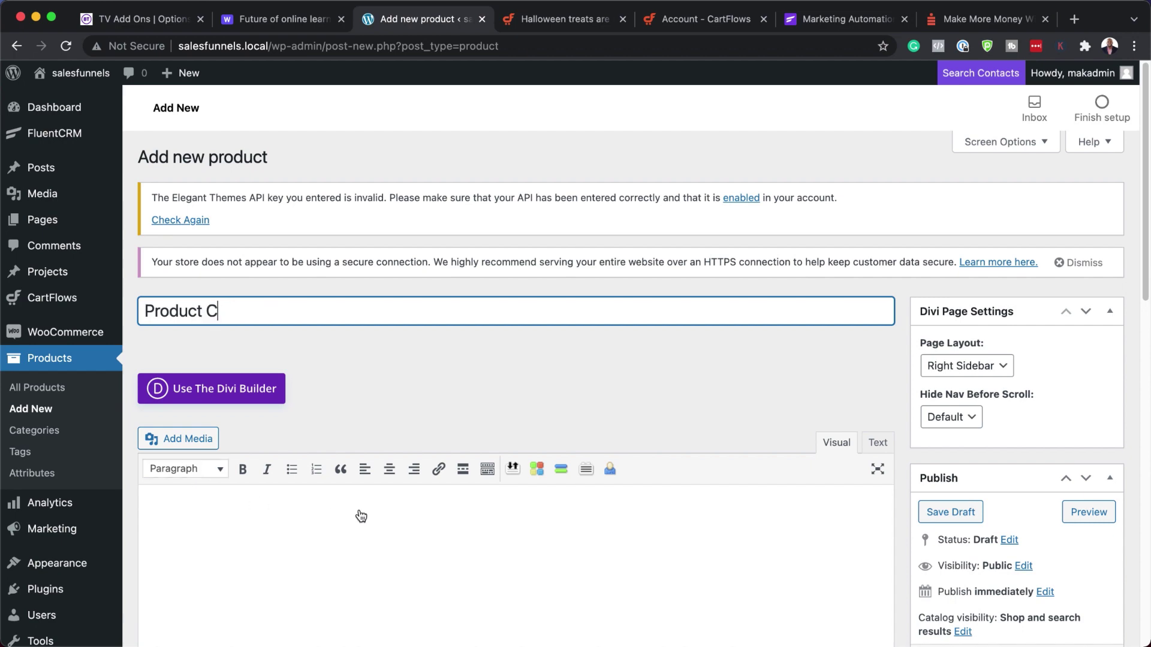
pyautogui.scroll(-5, 360, 514)
pyautogui.click(444, 453)
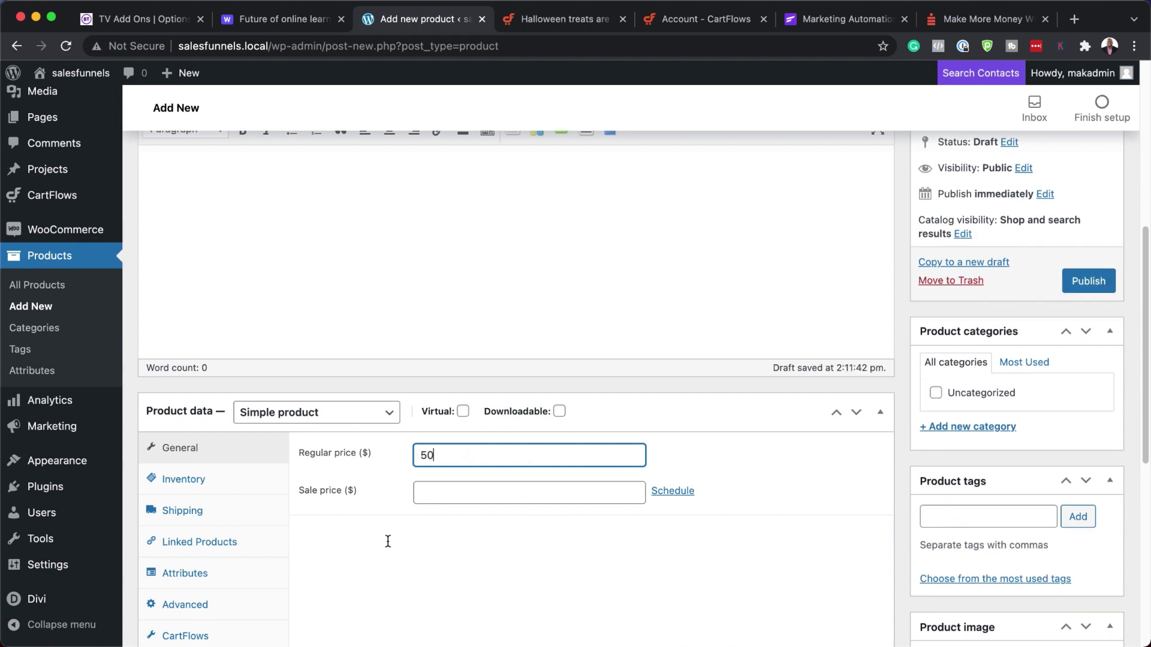
pyautogui.scroll(-1, 949, 339)
pyautogui.write('50')
pyautogui.click(1097, 268)
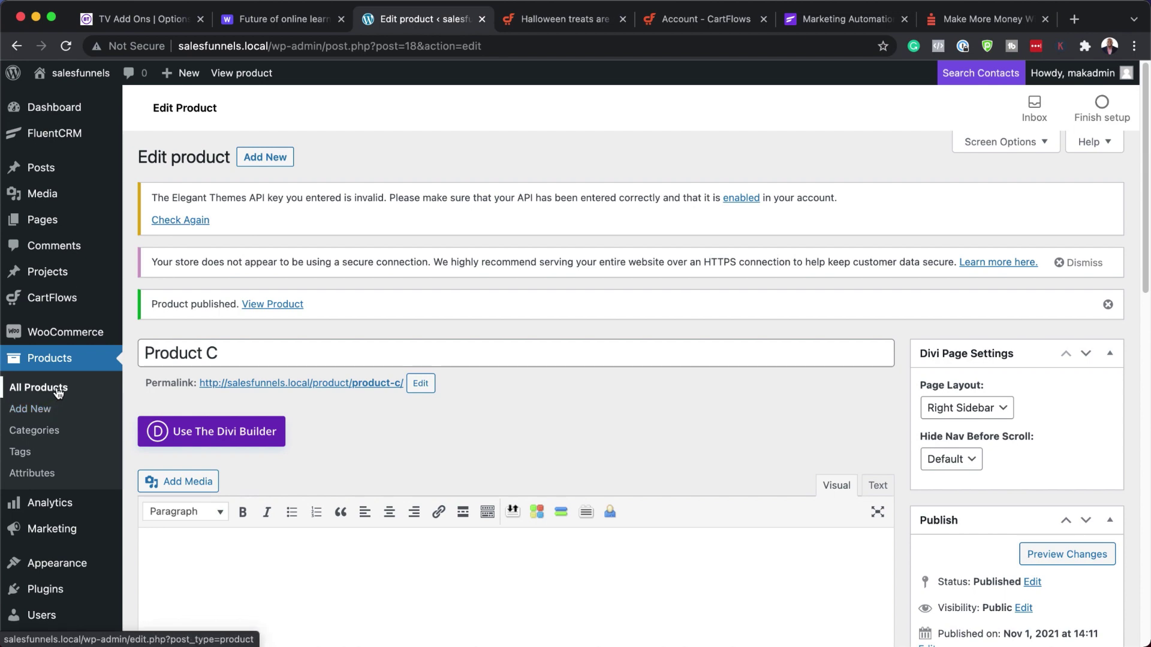
# - Open All Products to list Products A, B and C at $100, $200 and $50
pyautogui.click(57, 389)
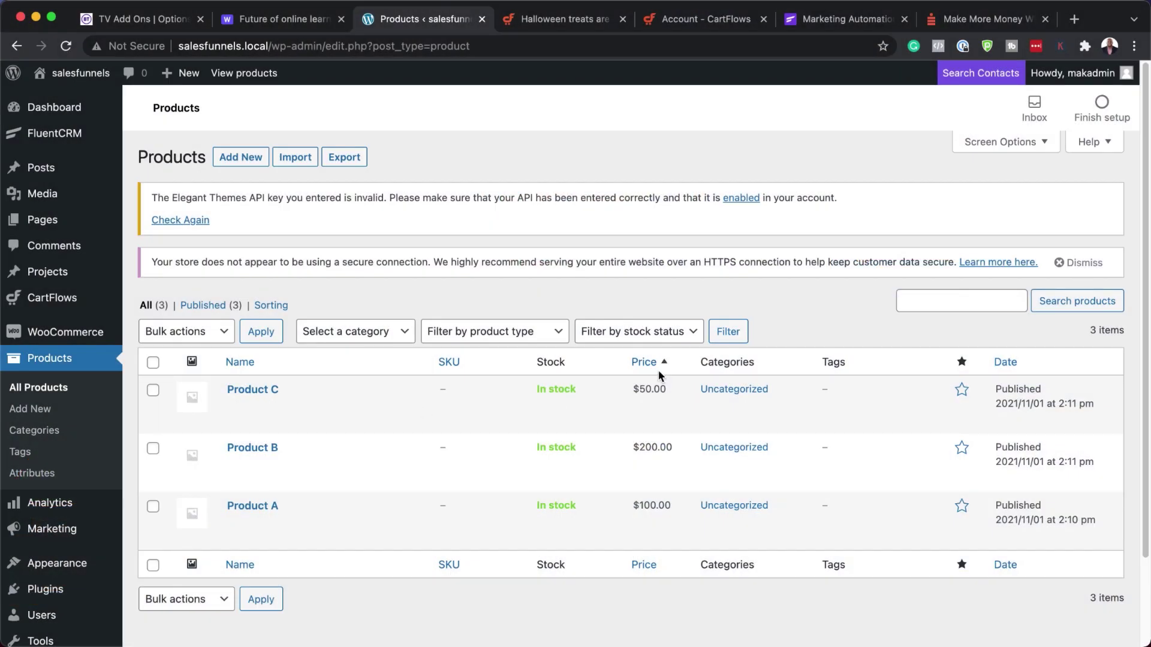
pyautogui.moveTo(92, 341)
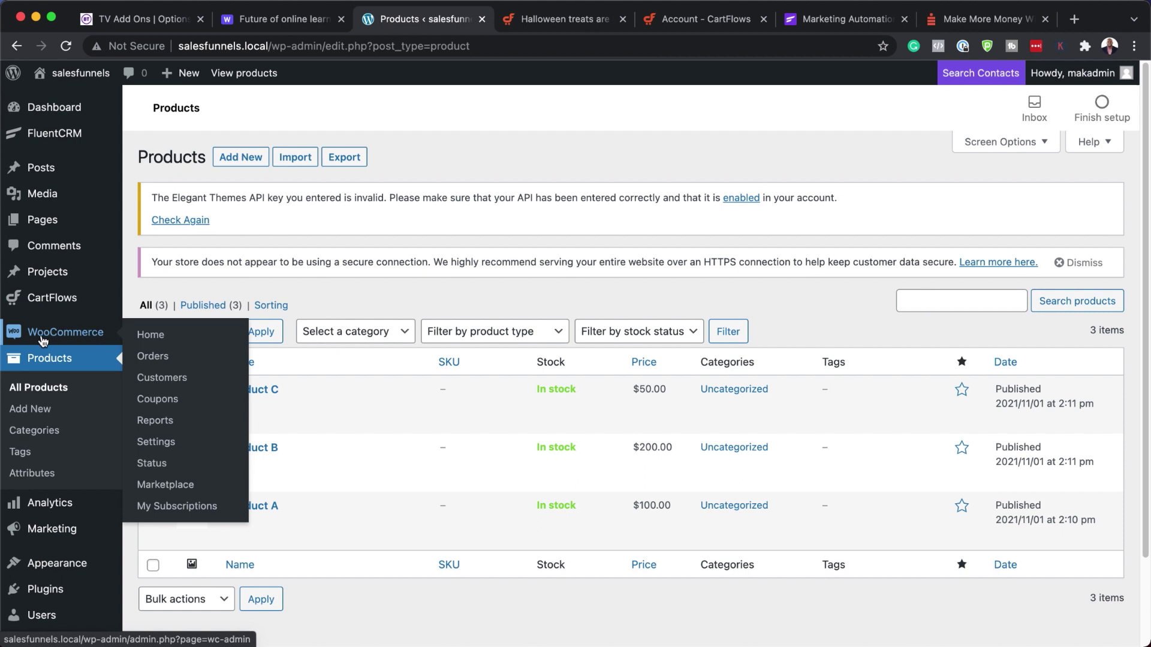
# - Skip the WooCommerce store-details setup, decline usage tracking, and dismiss the welcome tour
pyautogui.click(76, 339)
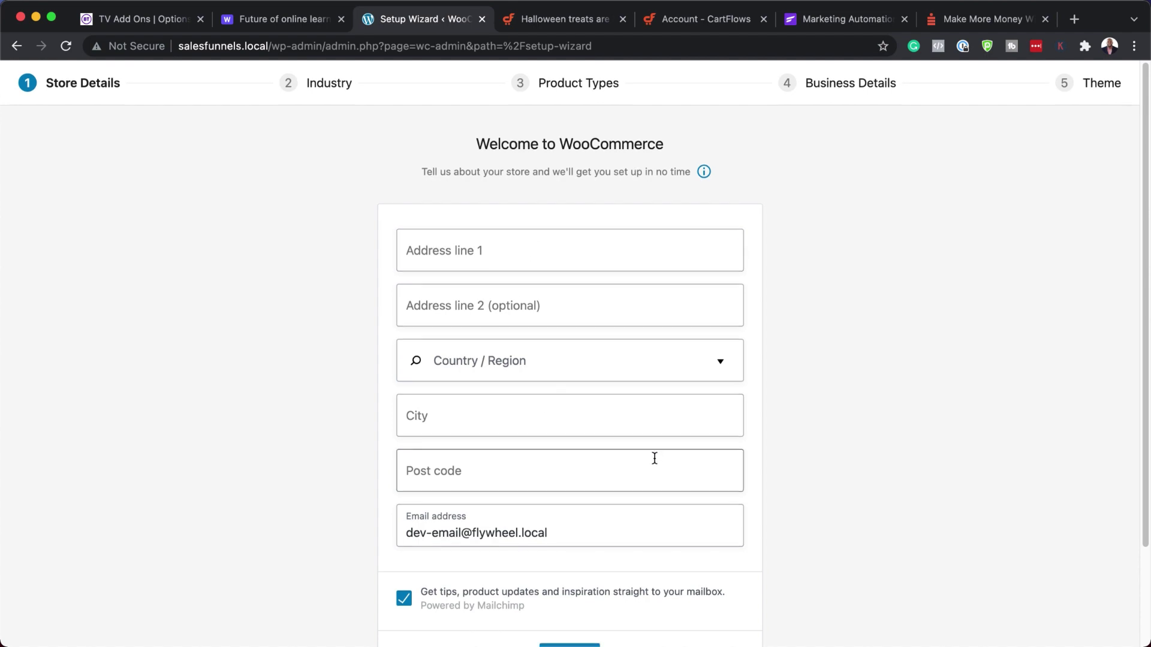
pyautogui.scroll(-3, 654, 462)
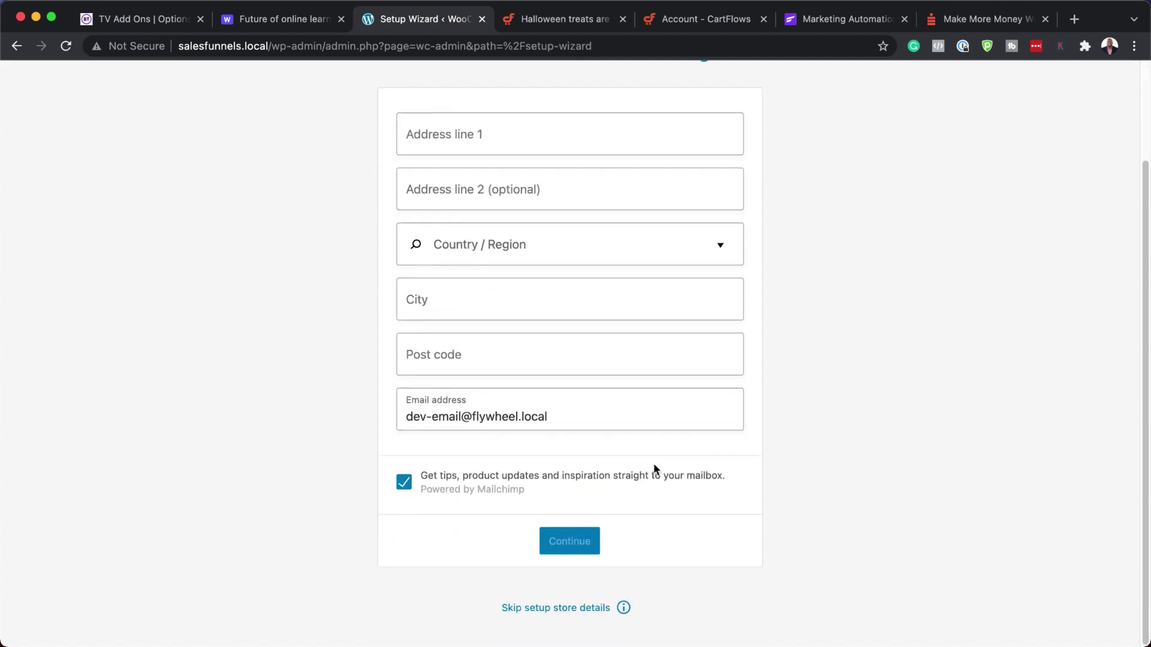
pyautogui.click(556, 608)
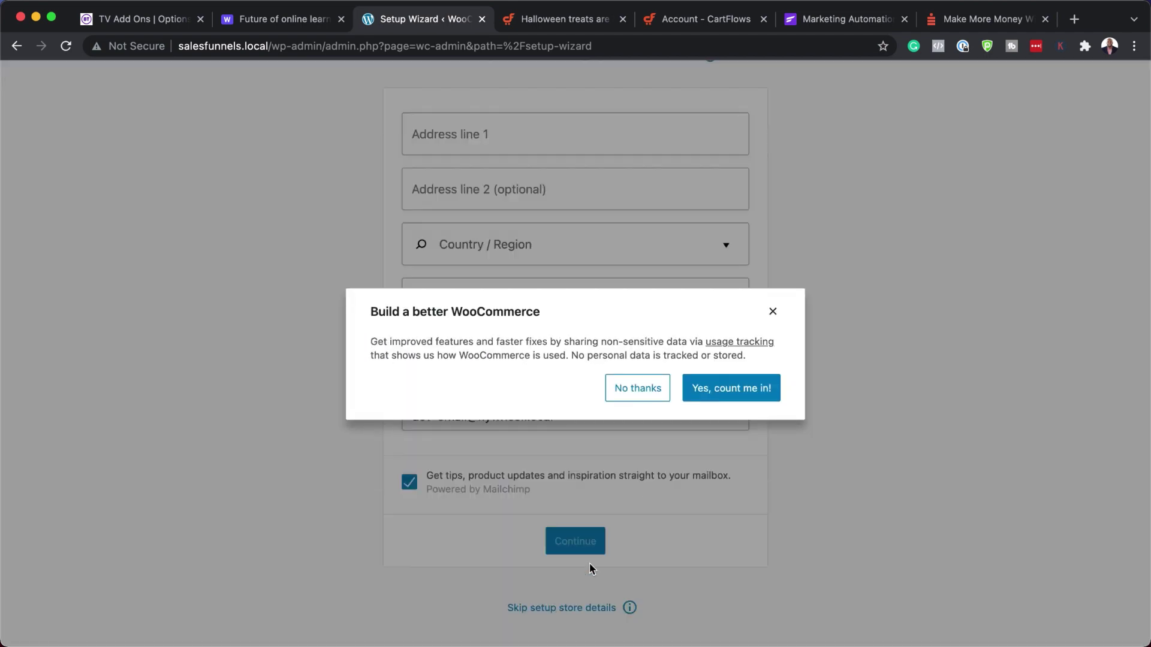
pyautogui.click(641, 388)
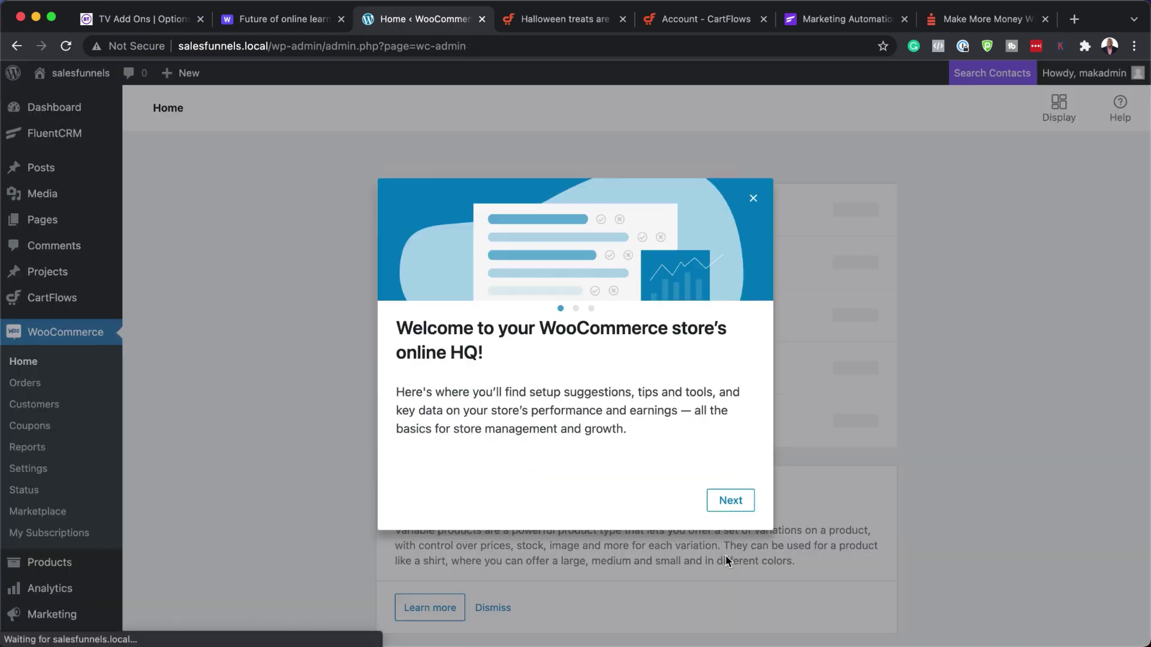
pyautogui.click(755, 200)
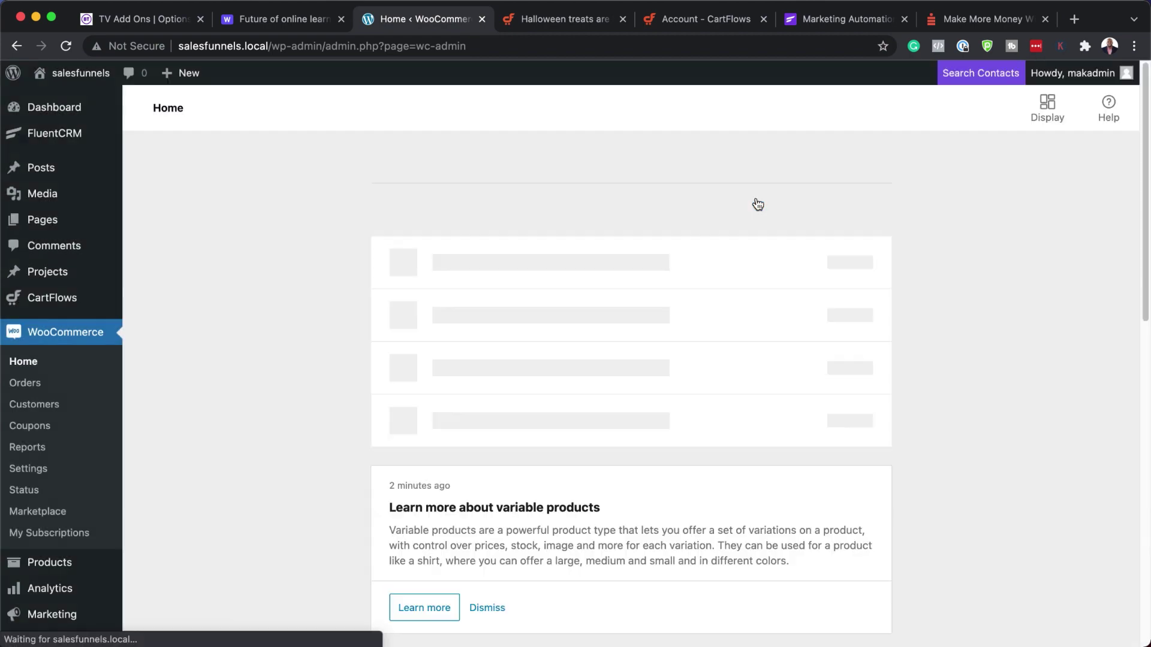
pyautogui.scroll(-1, 587, 518)
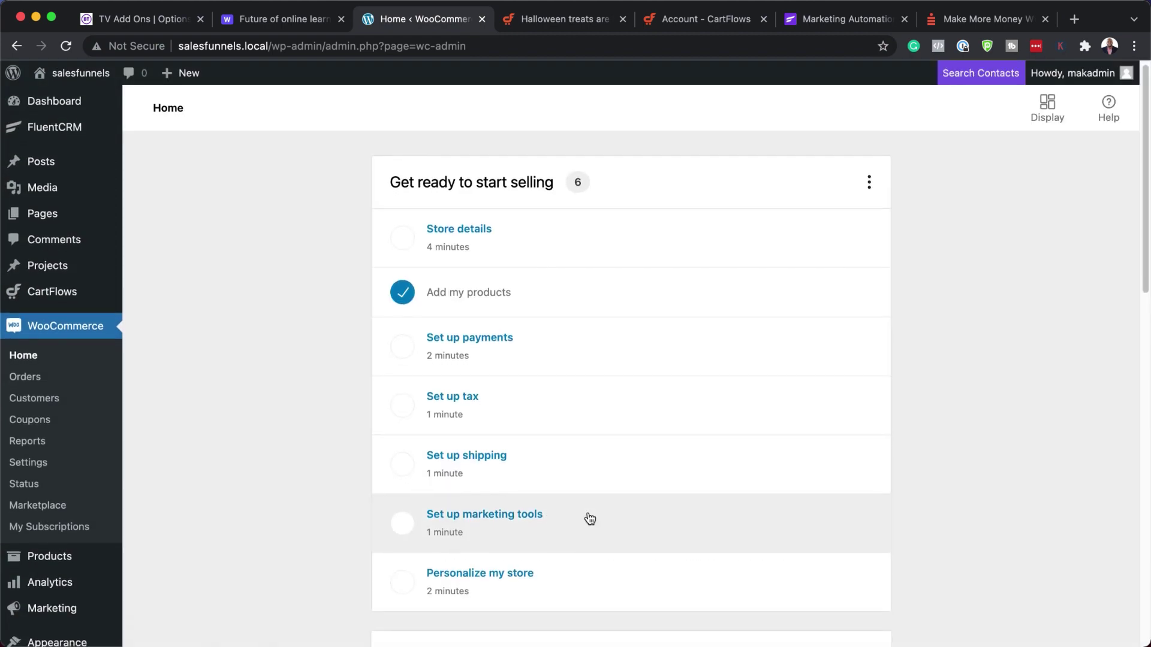
pyautogui.scroll(-15, 590, 519)
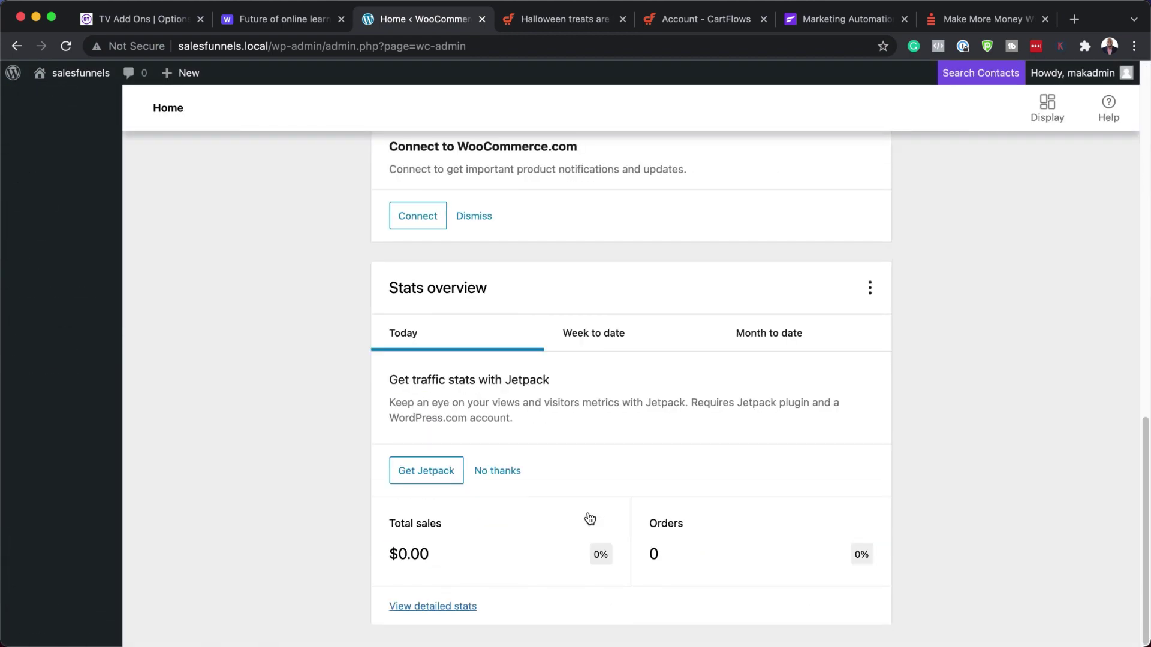
pyautogui.scroll(15, 590, 519)
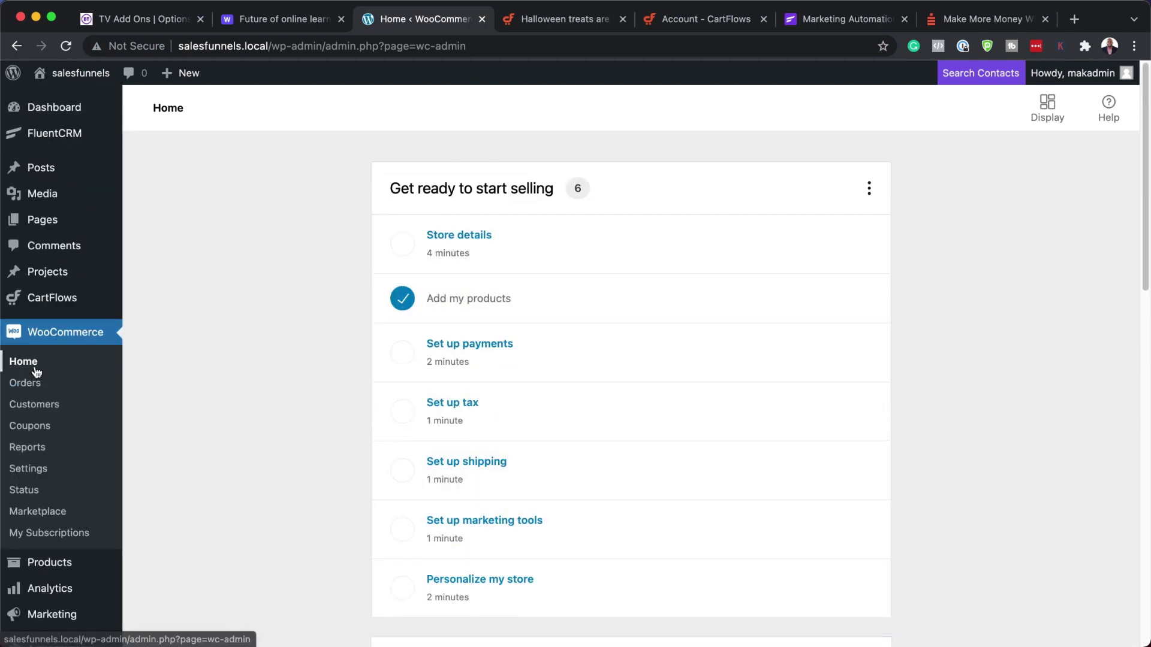
# - Open WooCommerce Settings and look over the Payments tab
pyautogui.click(28, 469)
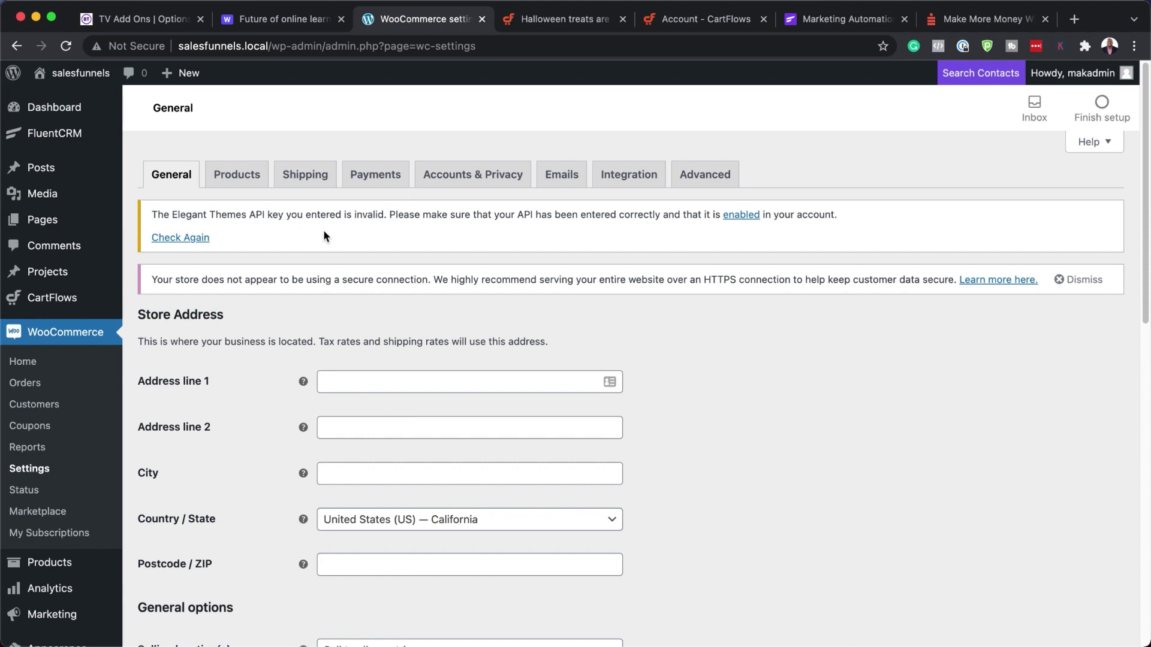
pyautogui.click(385, 178)
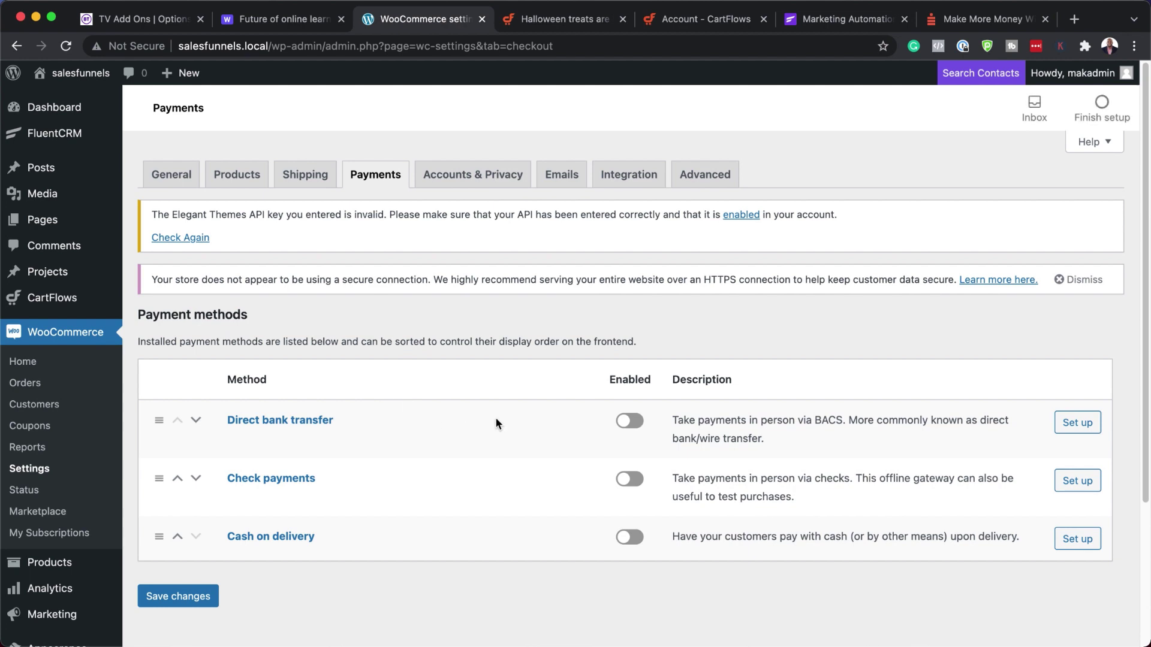
pyautogui.scroll(-2, 491, 421)
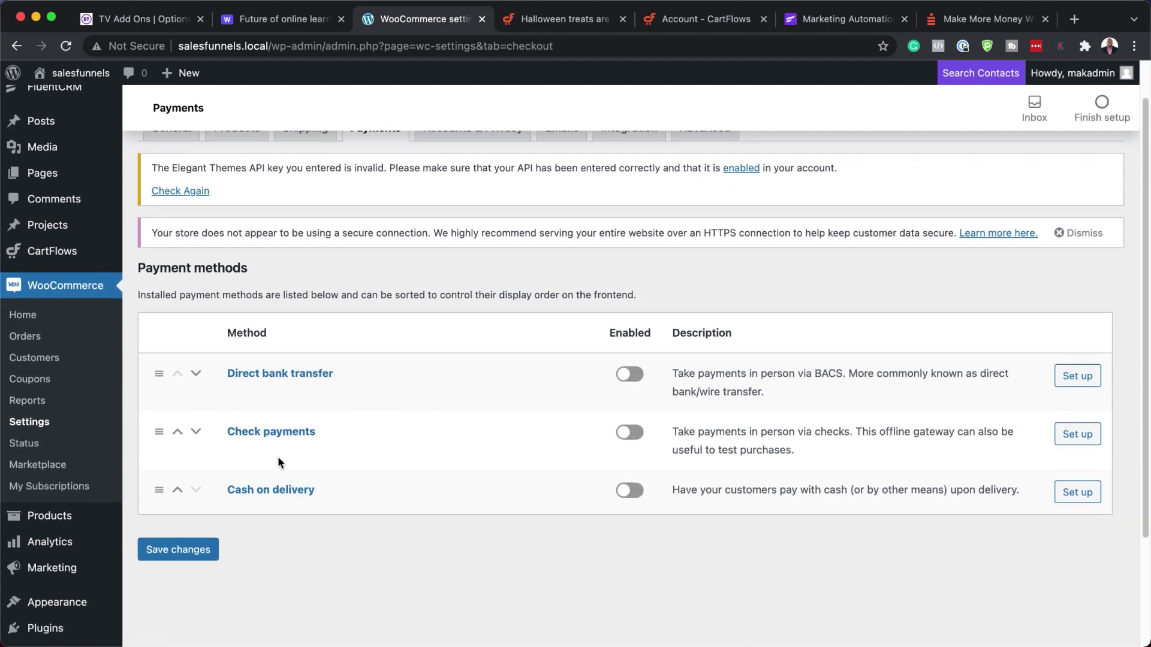
pyautogui.scroll(-1, 436, 550)
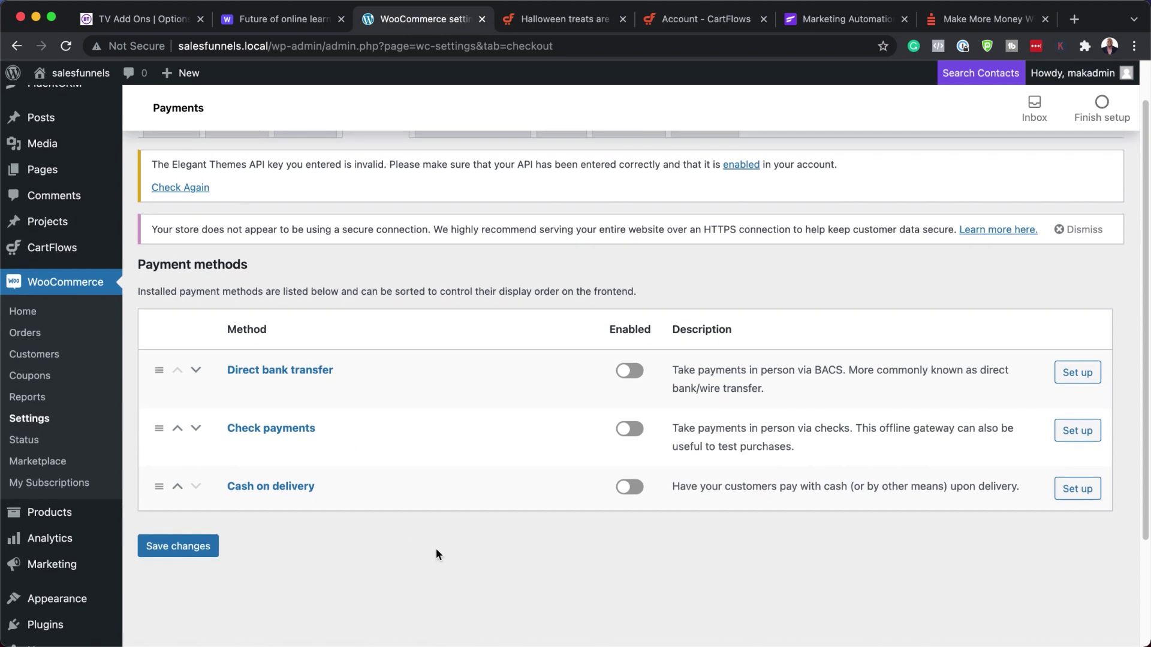
pyautogui.scroll(-5, 436, 550)
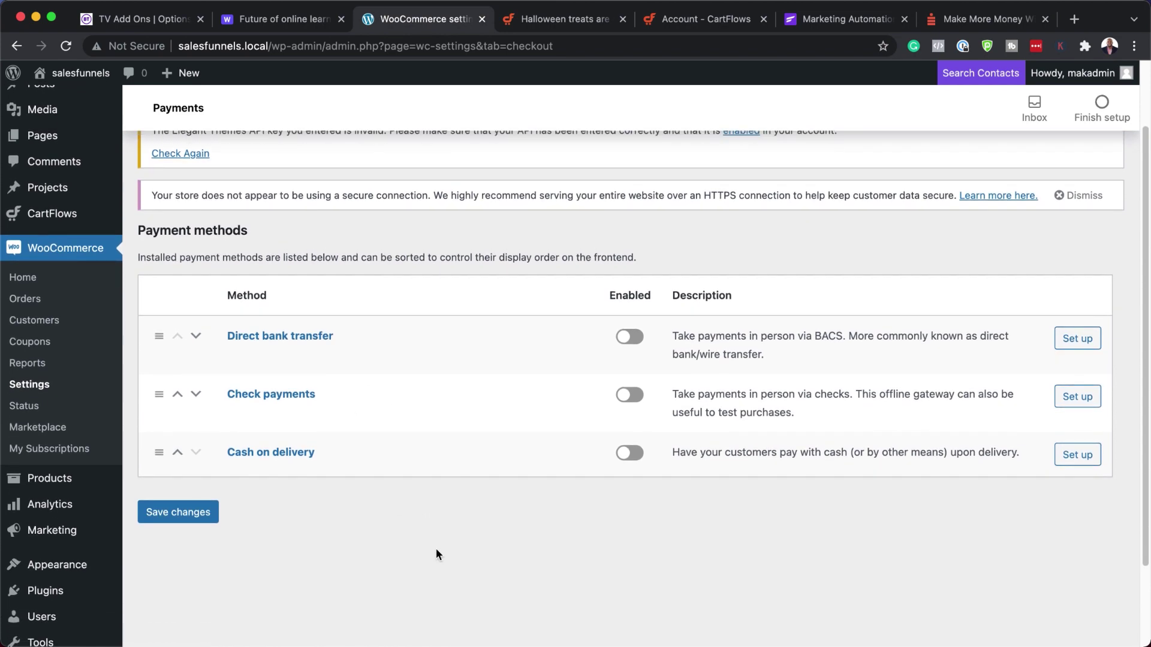
pyautogui.scroll(6, 436, 550)
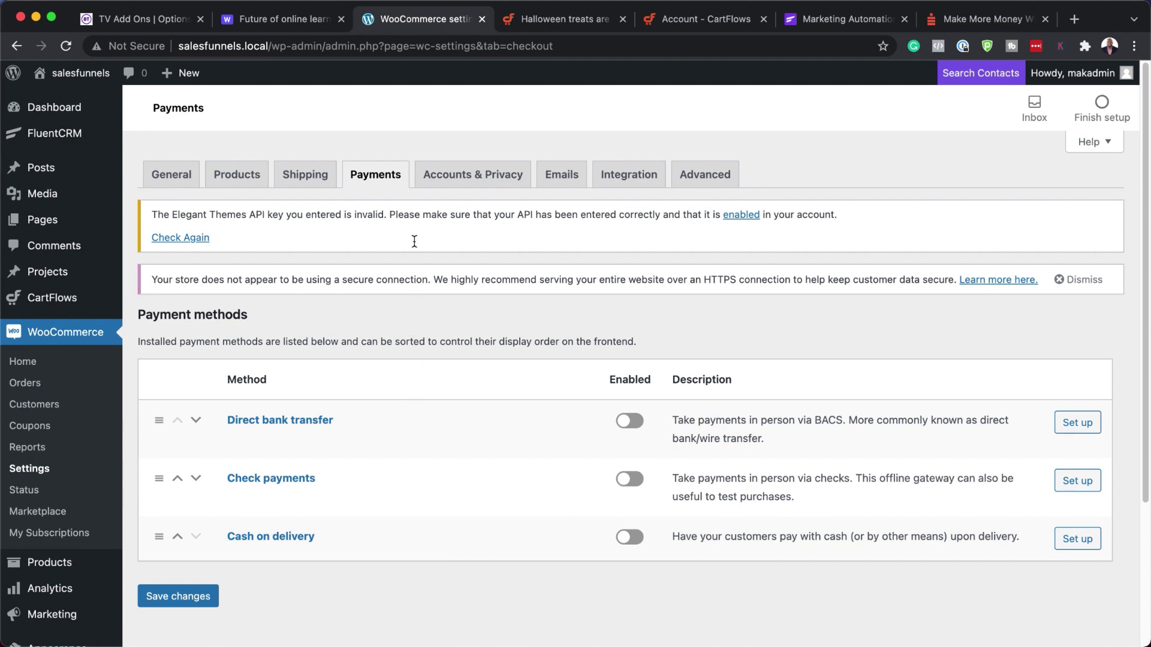
# - Allow customers to create accounts during checkout and save the Accounts & Privacy settings
pyautogui.click(483, 178)
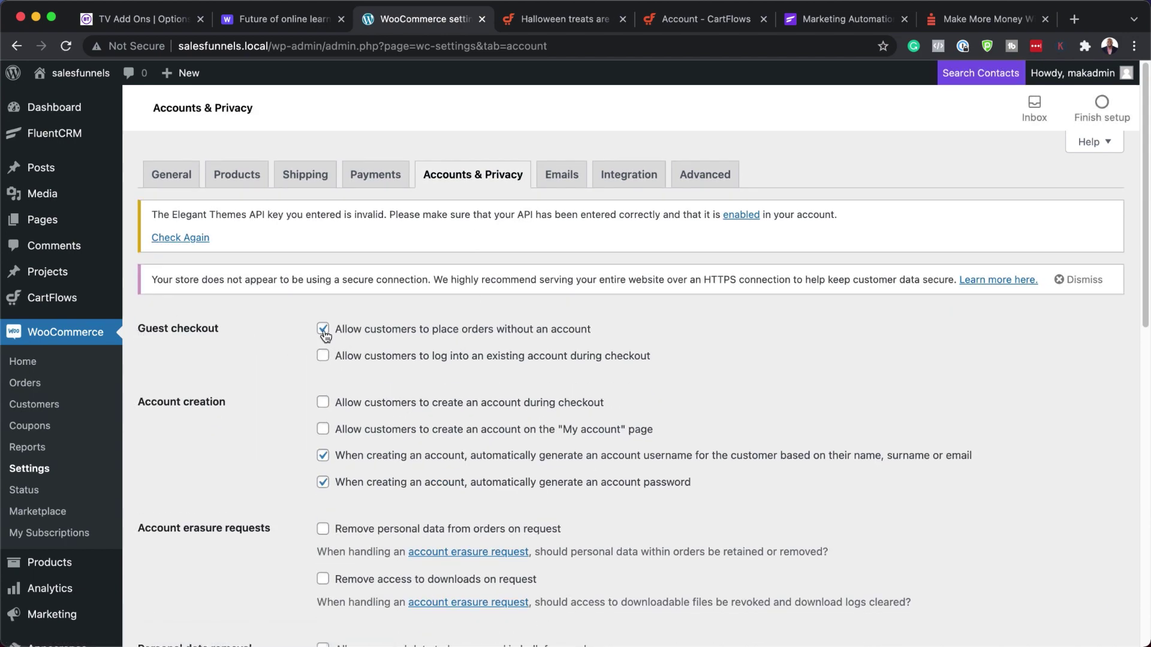
pyautogui.click(323, 404)
pyautogui.scroll(-15, 559, 467)
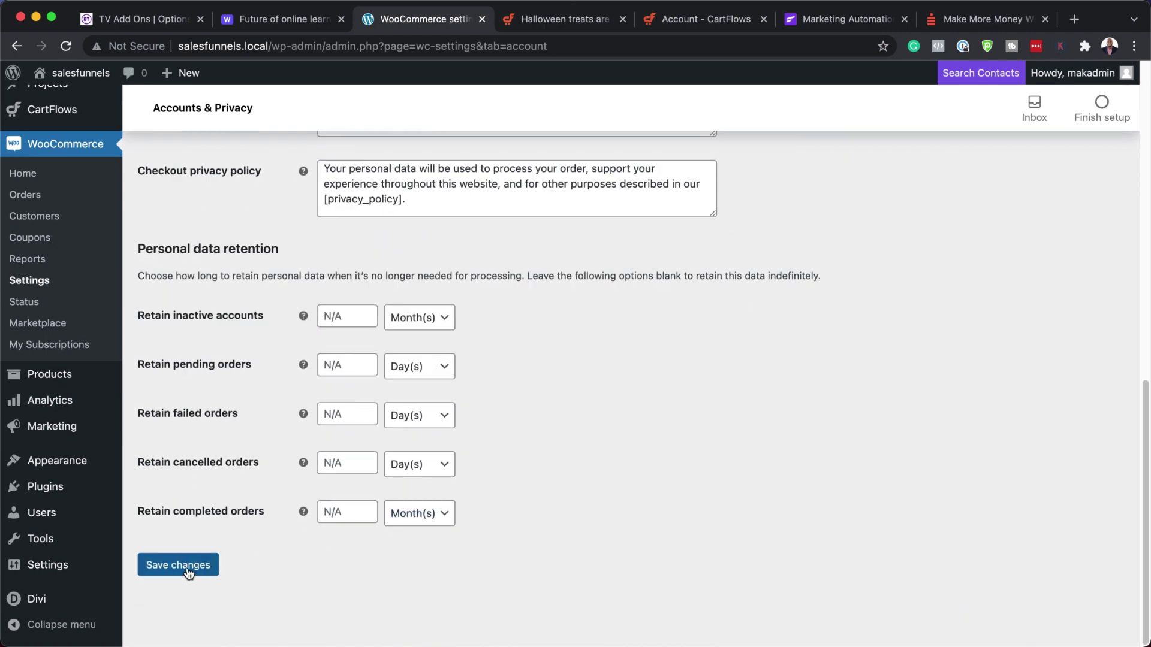
pyautogui.click(187, 572)
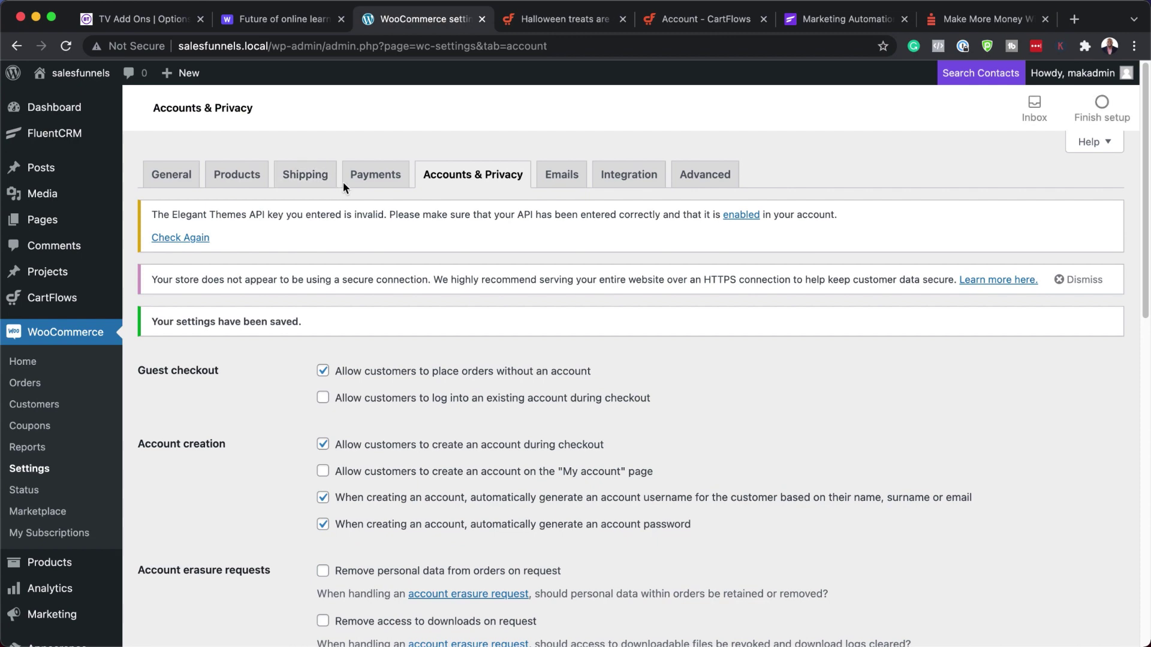
# - Return to Payments, listing bank transfer, check payments and cash on delivery
pyautogui.click(375, 180)
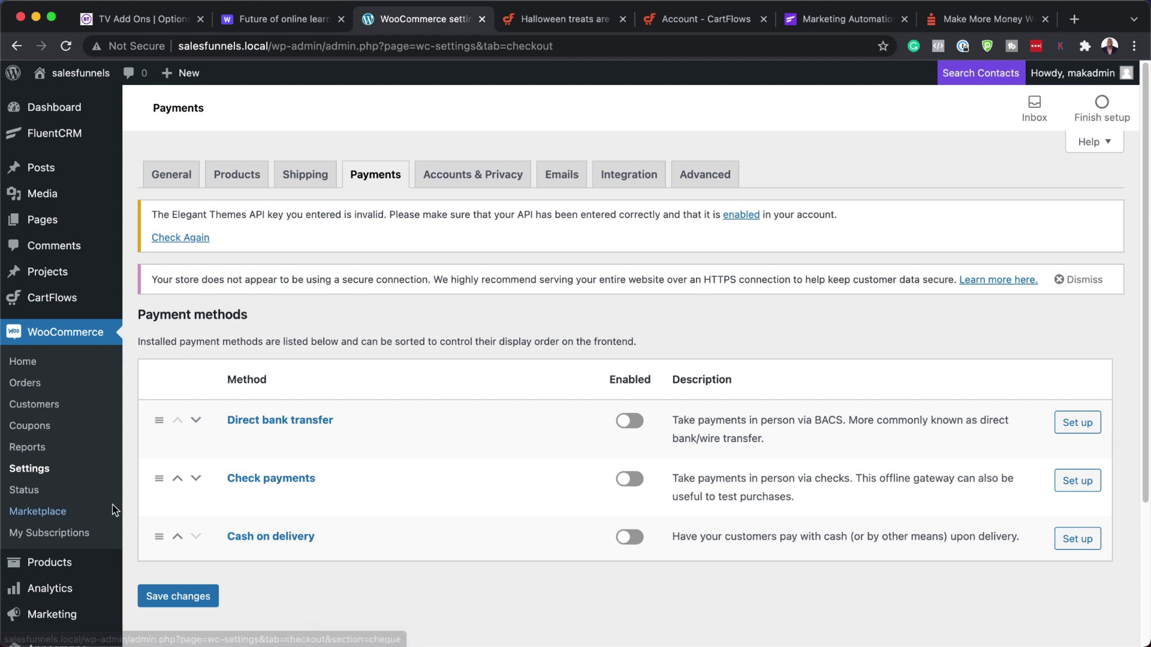
pyautogui.scroll(-5, 120, 455)
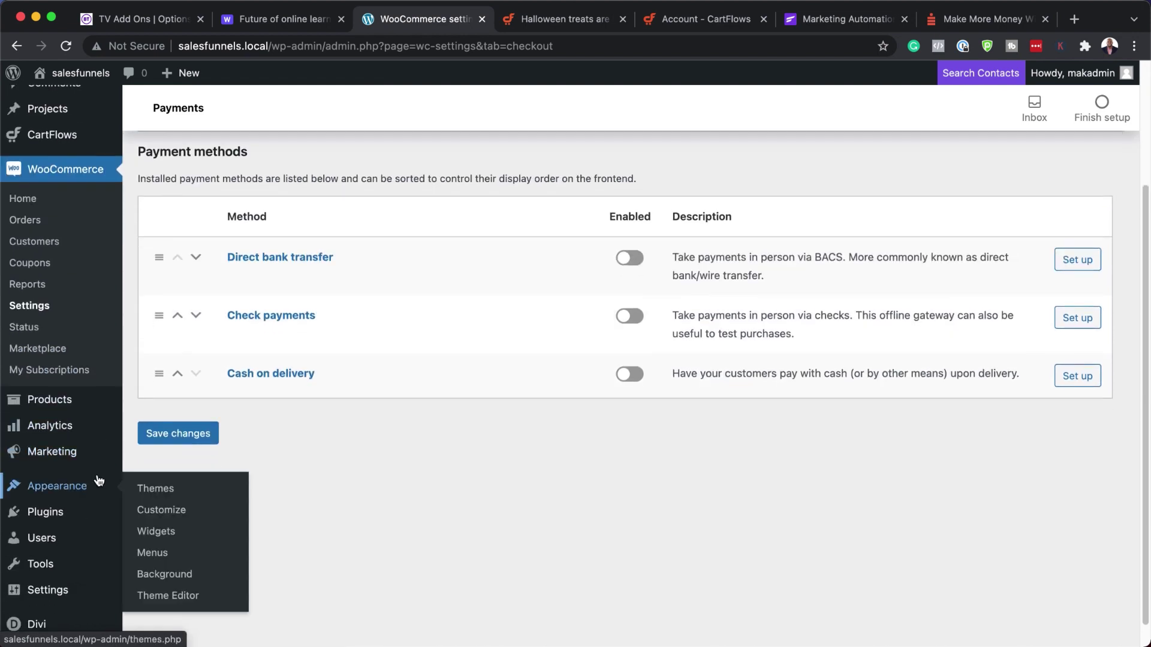
pyautogui.moveTo(66, 516)
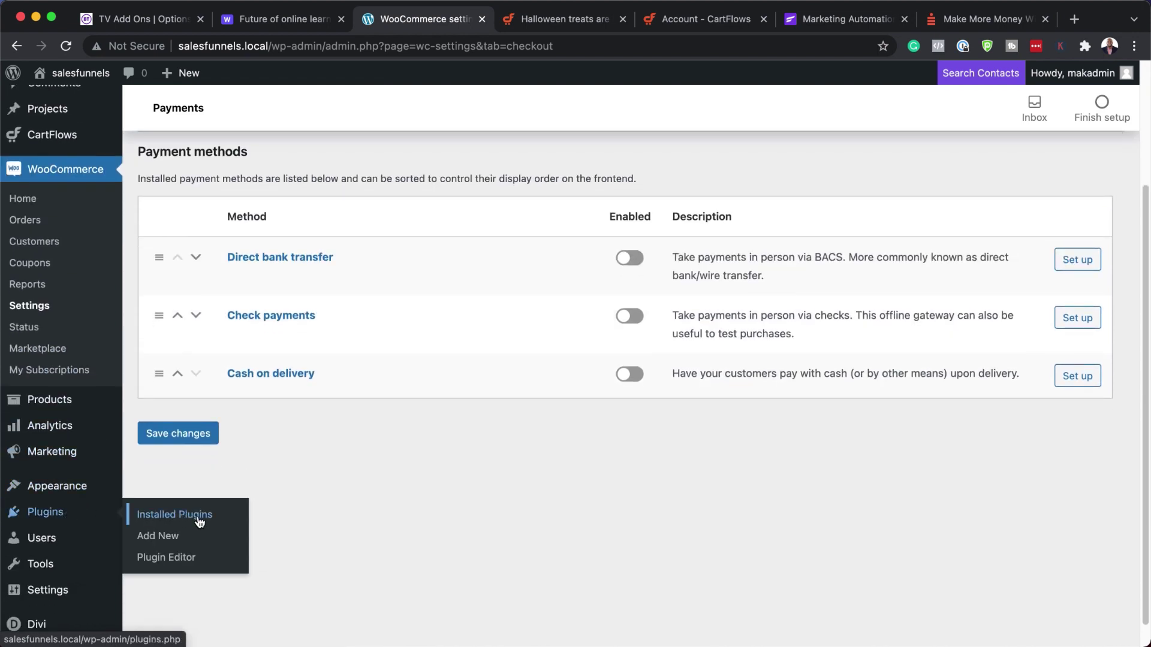
# - Search plugins for 'paypal woocommerce', then install and activate WooCommerce PayPal Payments
pyautogui.click(171, 542)
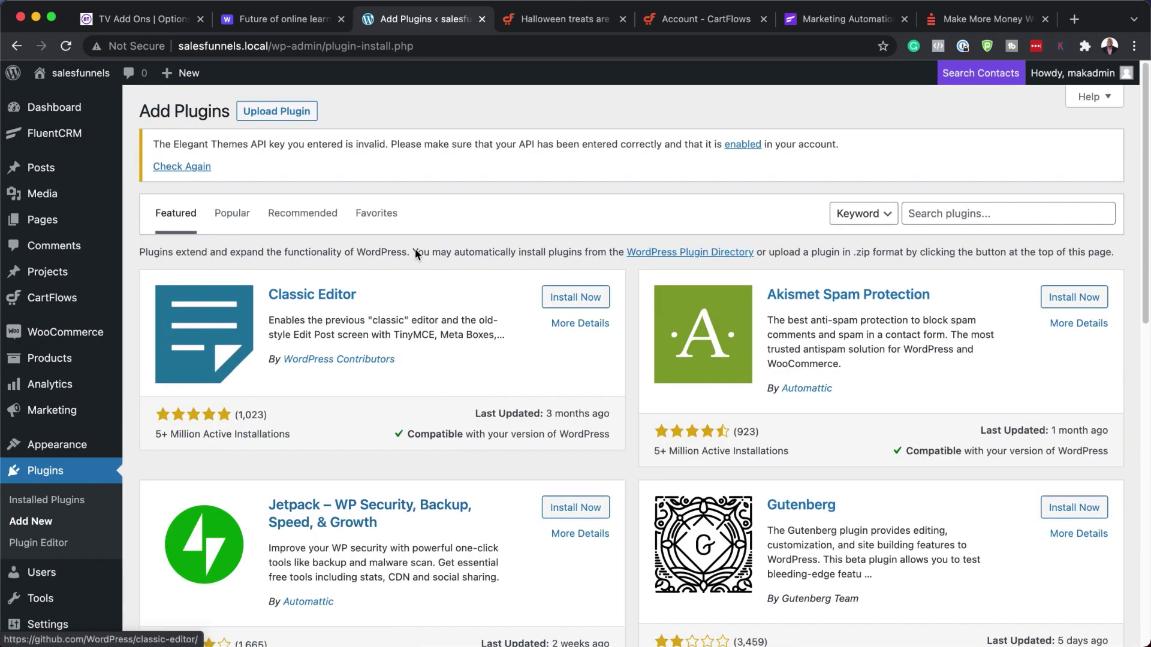
pyautogui.click(972, 216)
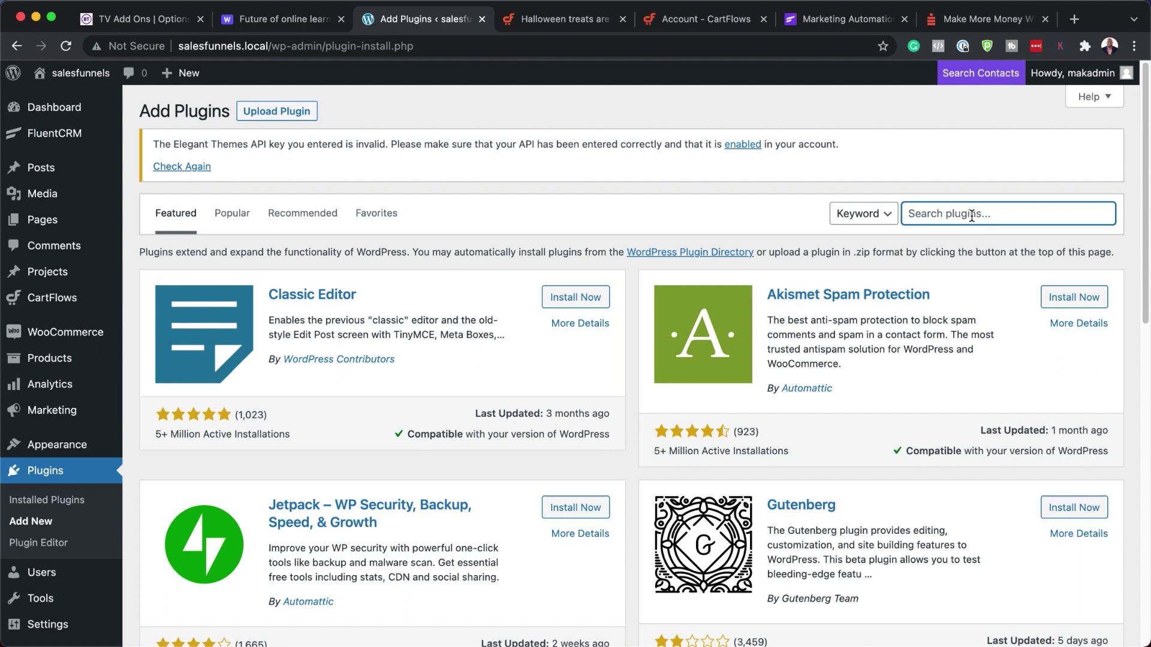
pyautogui.write('paypal woo')
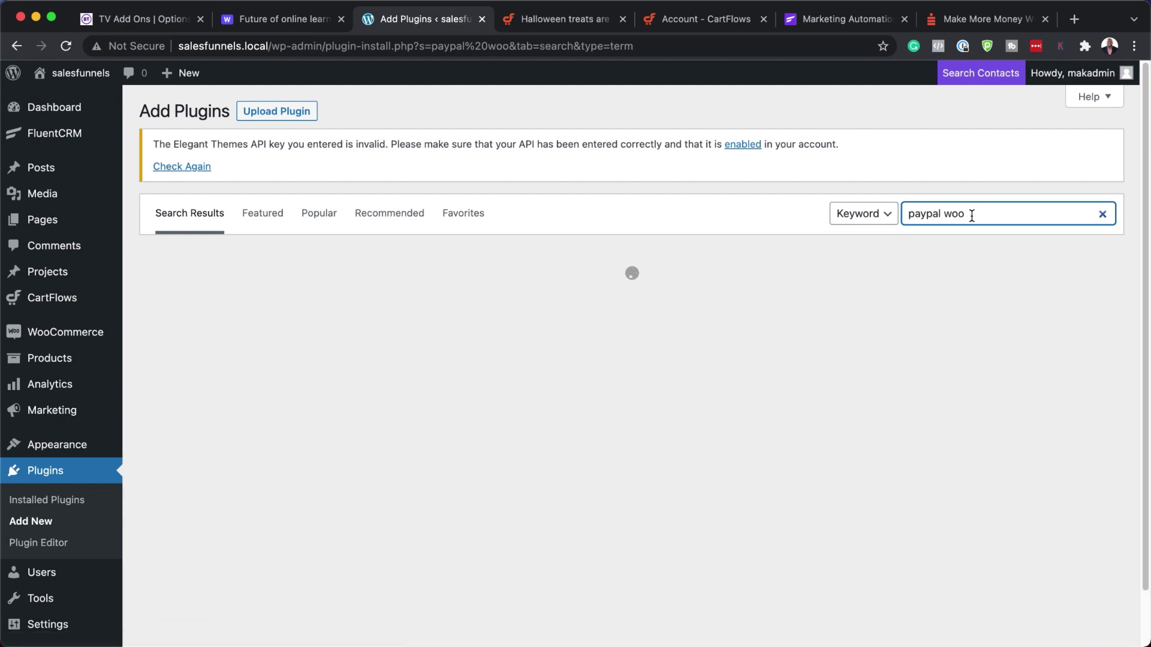
pyautogui.write('commerce')
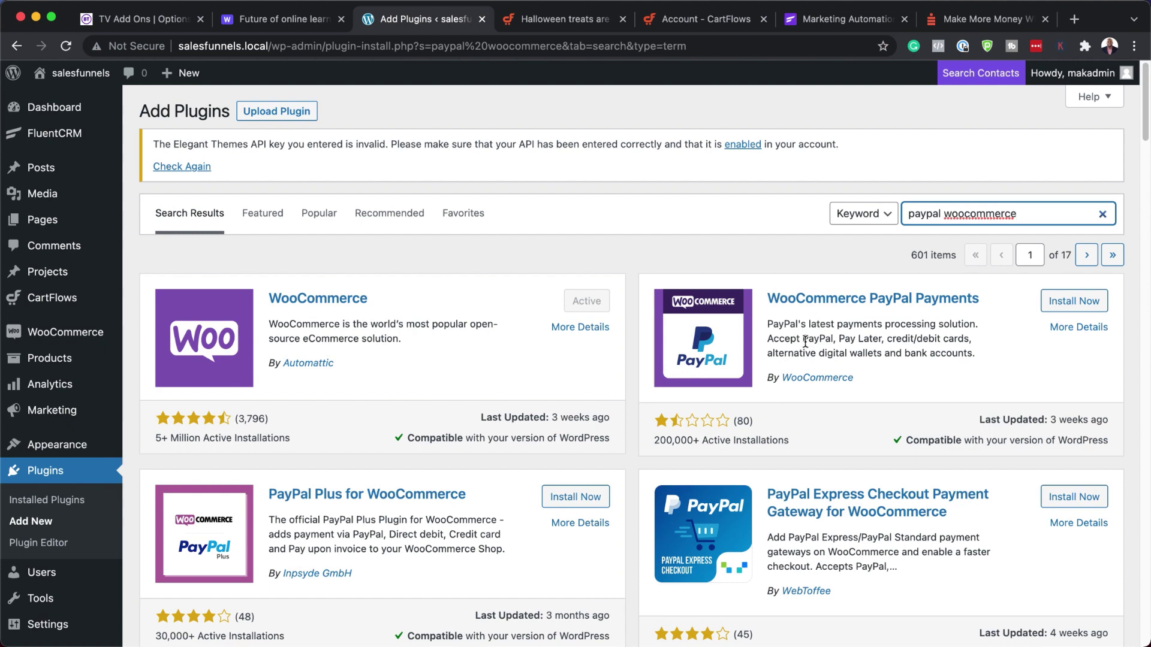
pyautogui.scroll(-1, 805, 344)
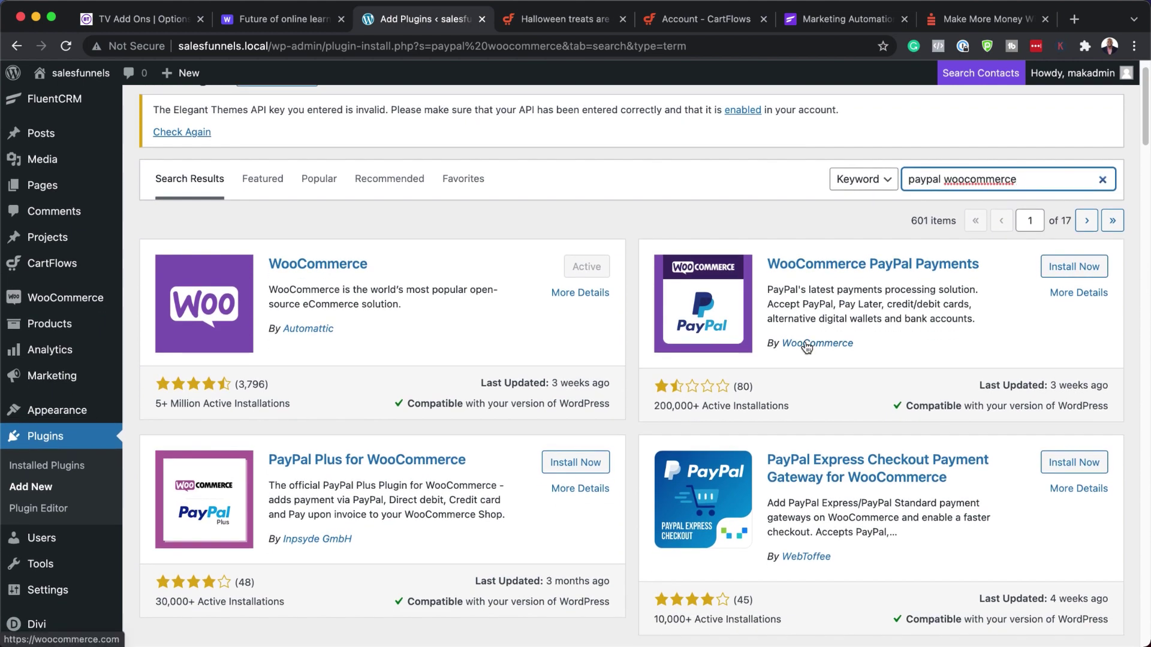
pyautogui.scroll(-1, 807, 348)
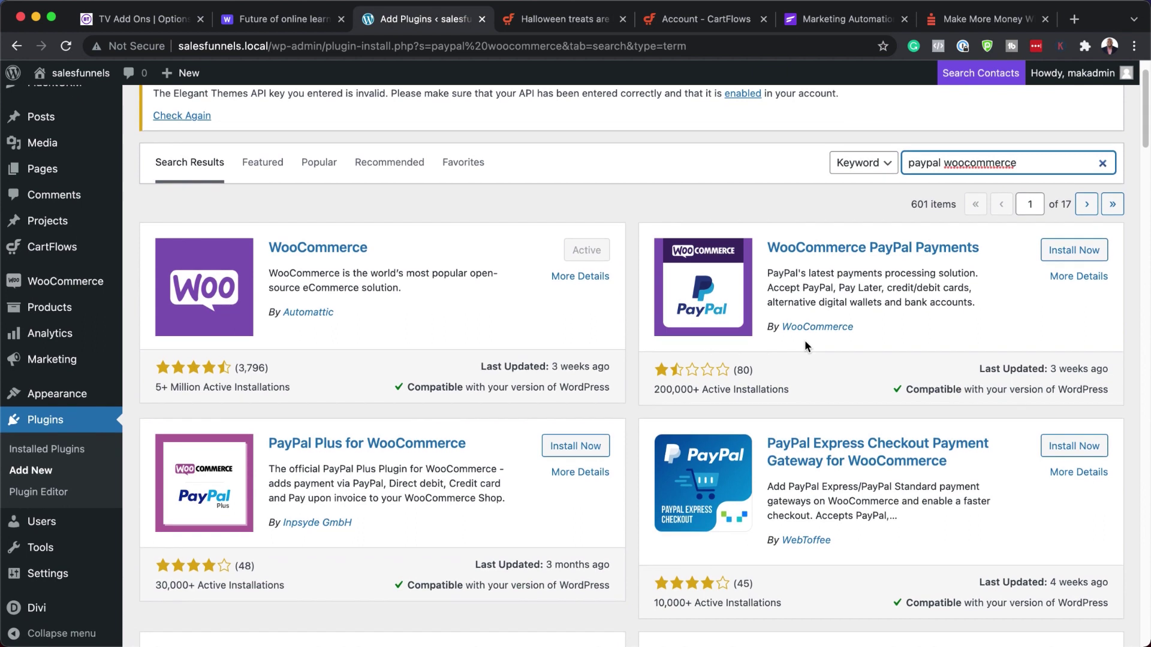
pyautogui.click(1089, 252)
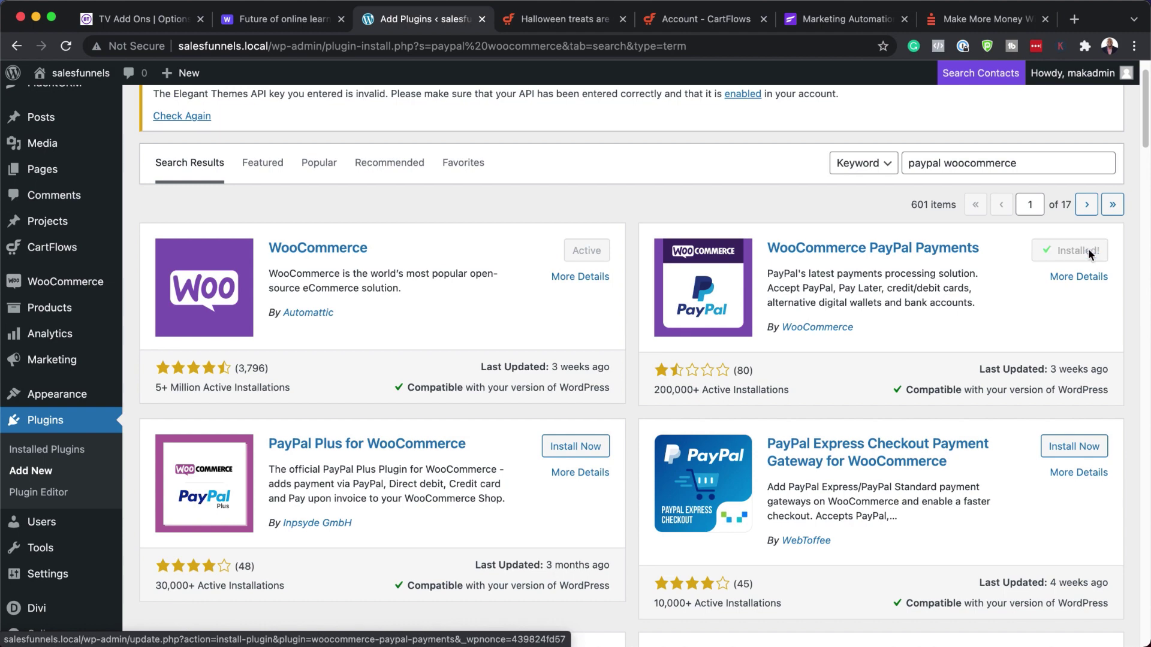
pyautogui.click(1087, 256)
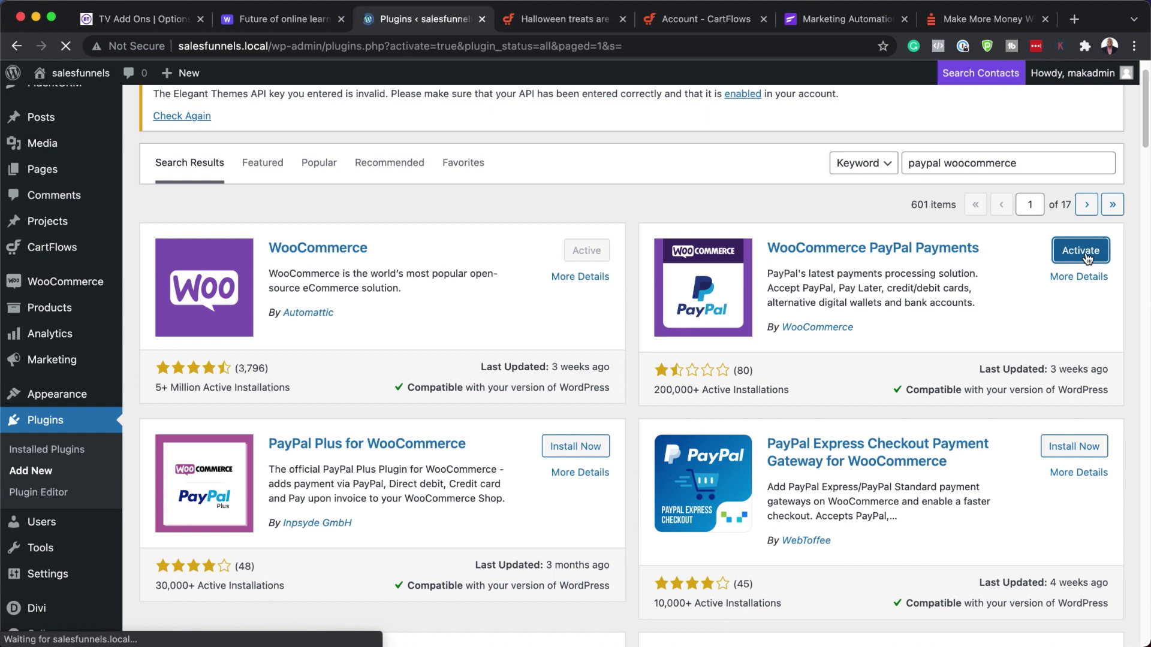
pyautogui.scroll(-5, 699, 400)
pyautogui.scroll(-1, 698, 401)
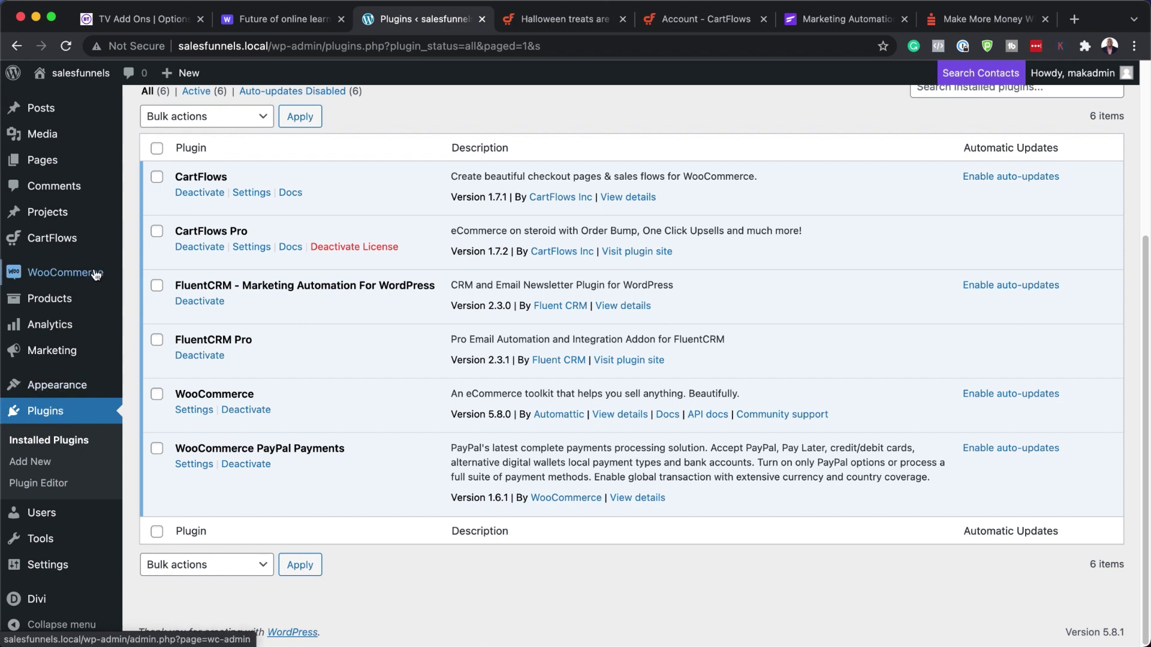
pyautogui.moveTo(95, 274)
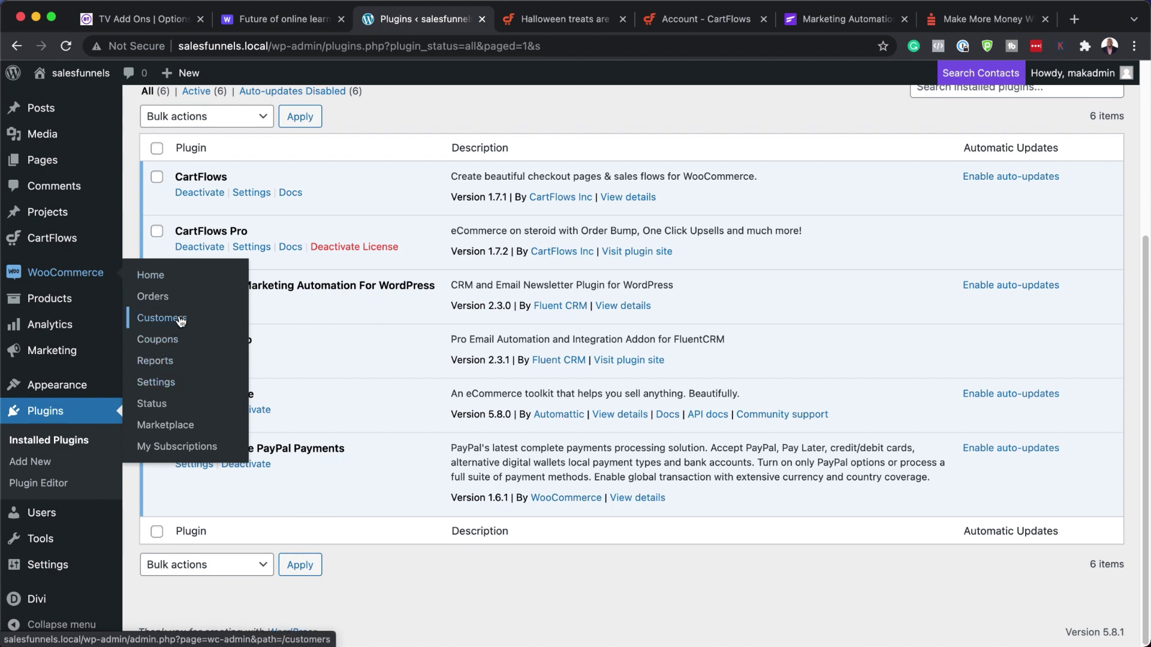
# - Open the PayPal payment method's settings and enable sandbox test mode
pyautogui.click(177, 385)
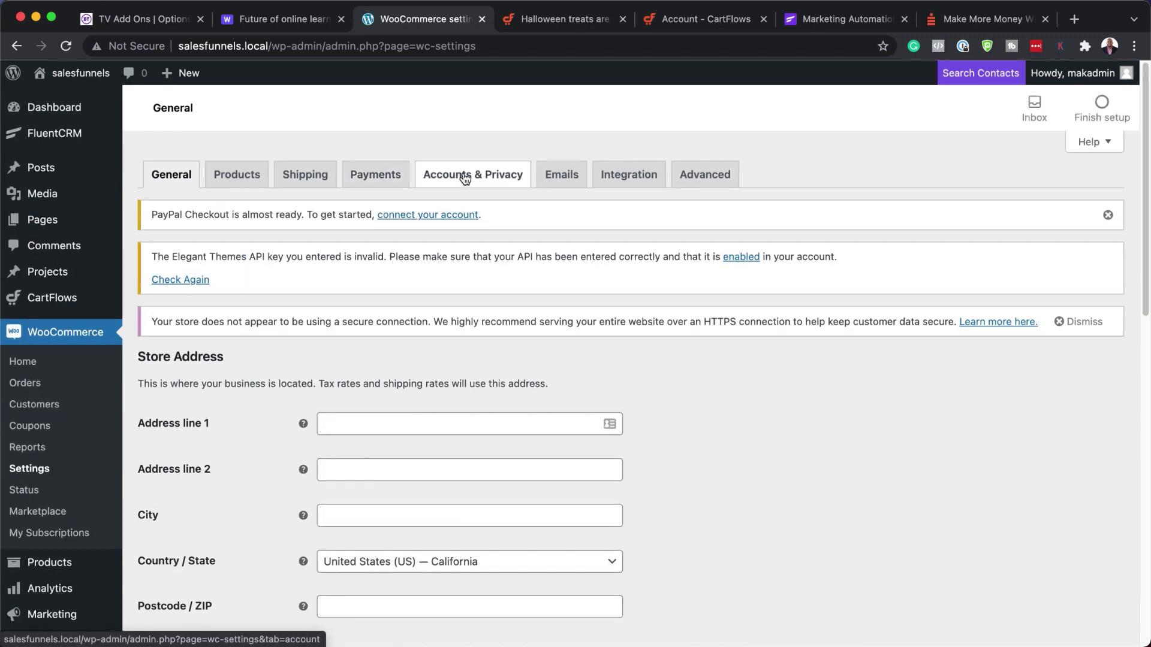
pyautogui.click(367, 175)
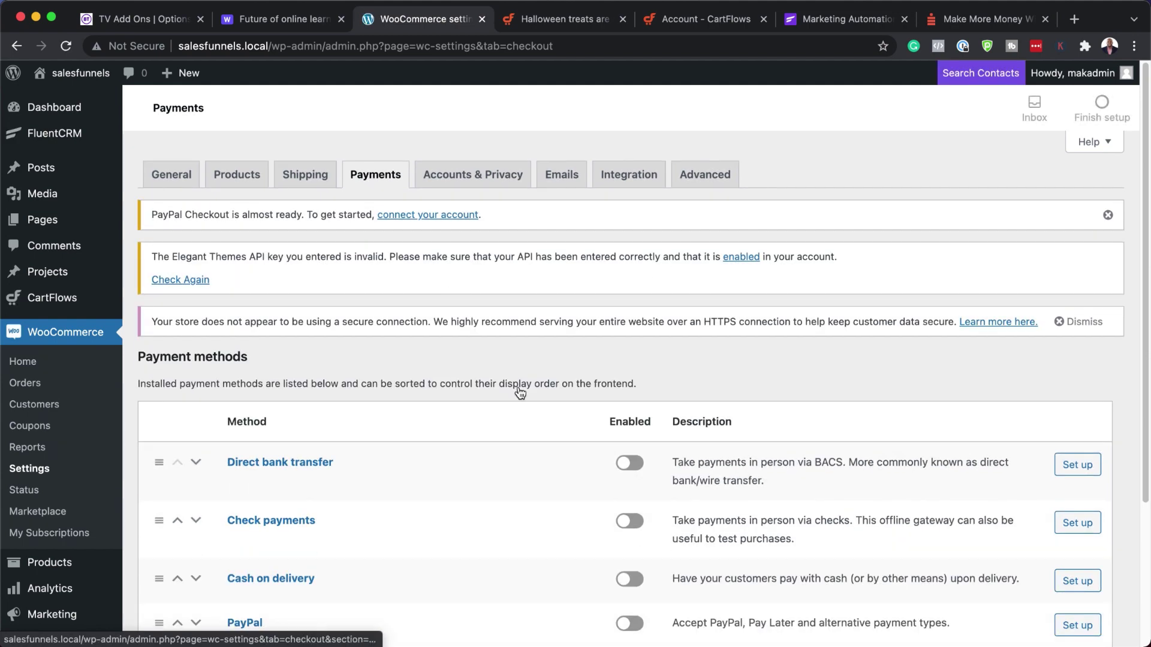
pyautogui.scroll(-4, 443, 504)
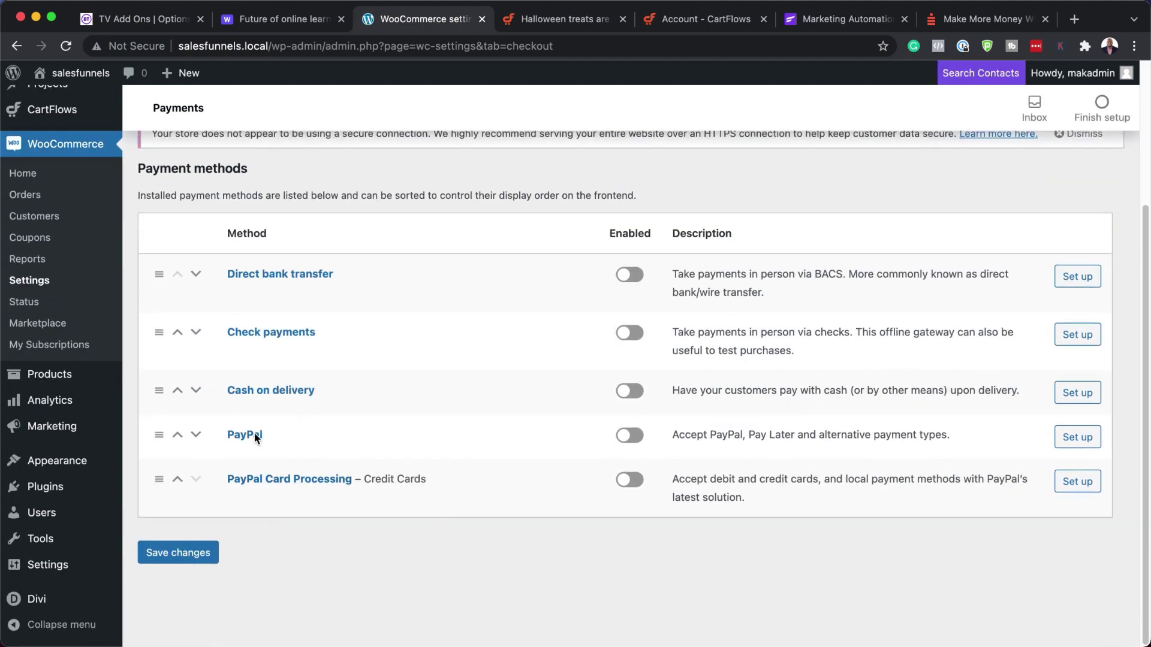
pyautogui.click(636, 440)
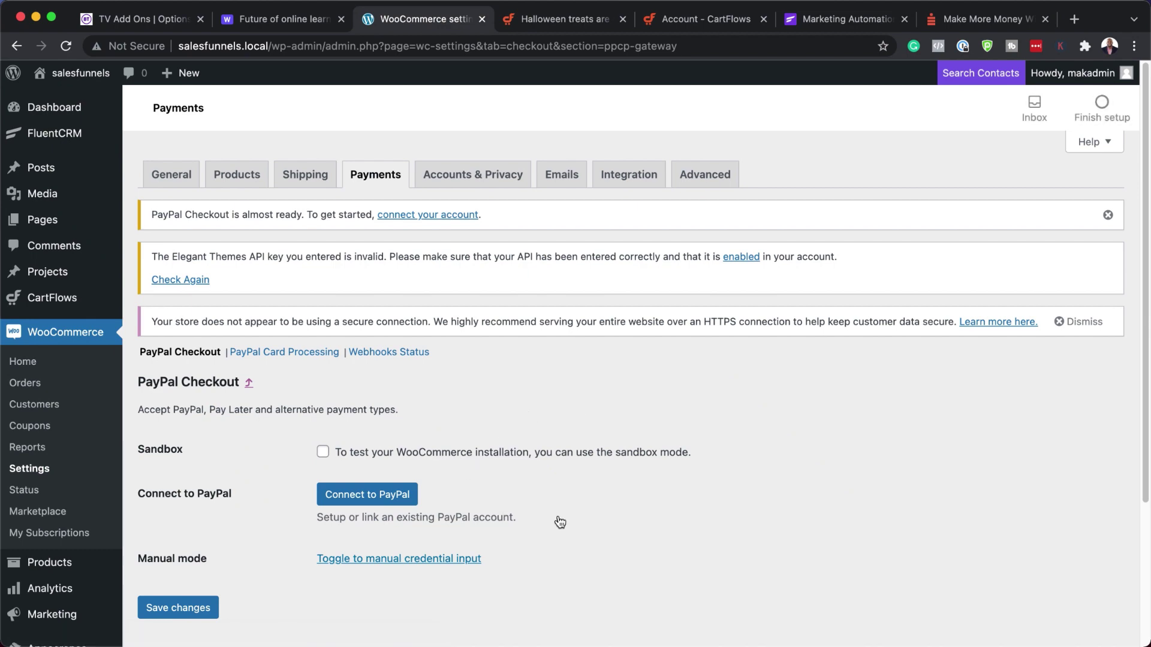
pyautogui.scroll(-5, 559, 521)
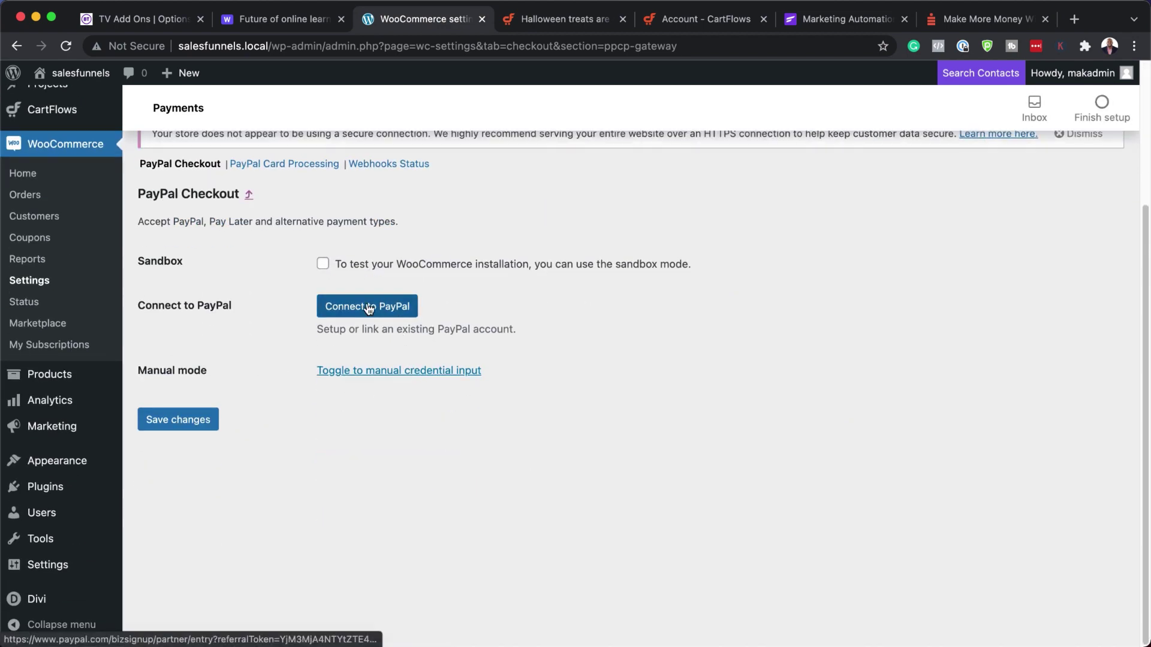
pyautogui.scroll(2, 505, 365)
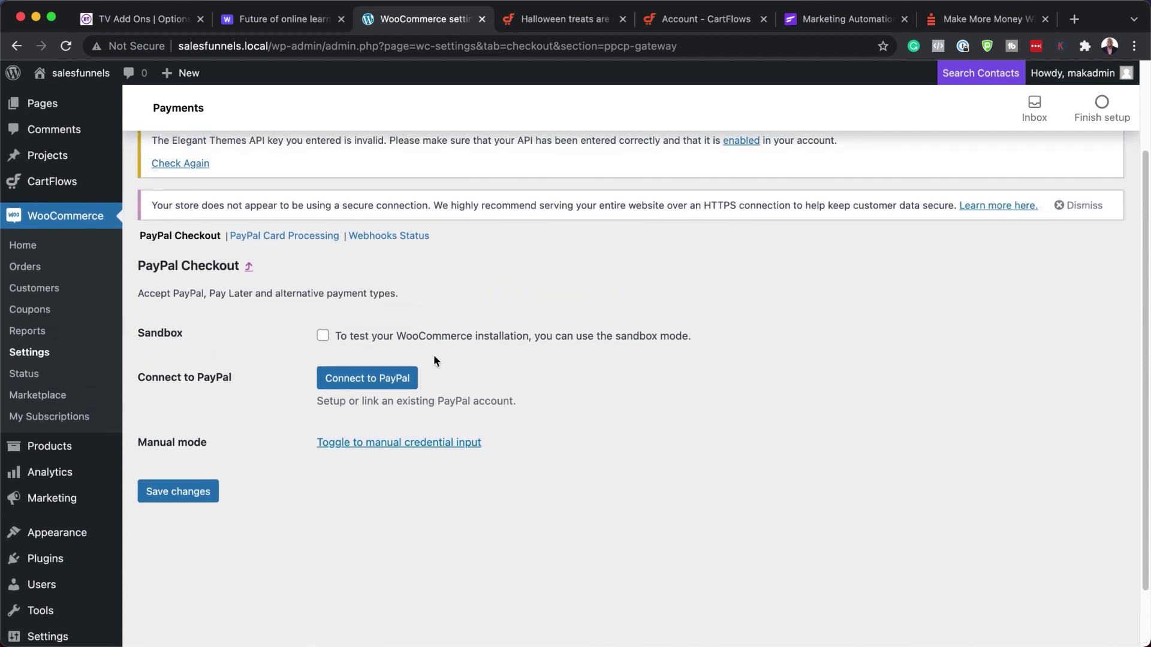
pyautogui.click(323, 336)
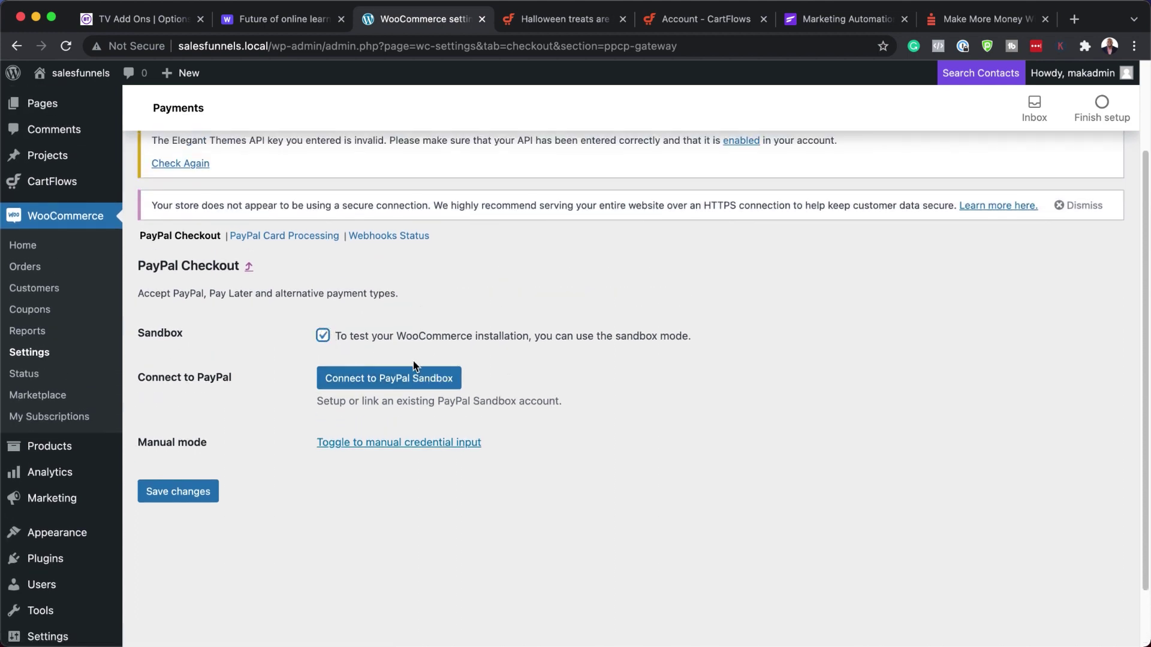
# - Start the PayPal sandbox sign-up with the account e-mail and United Kingdom as country
pyautogui.click(401, 383)
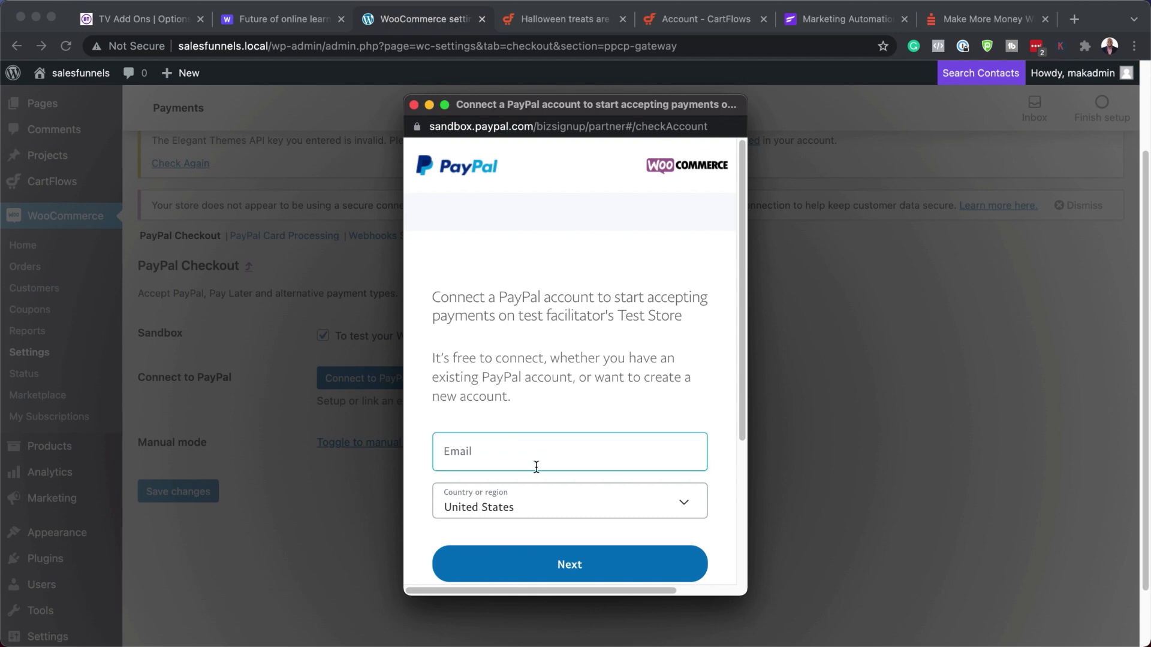
pyautogui.click(534, 457)
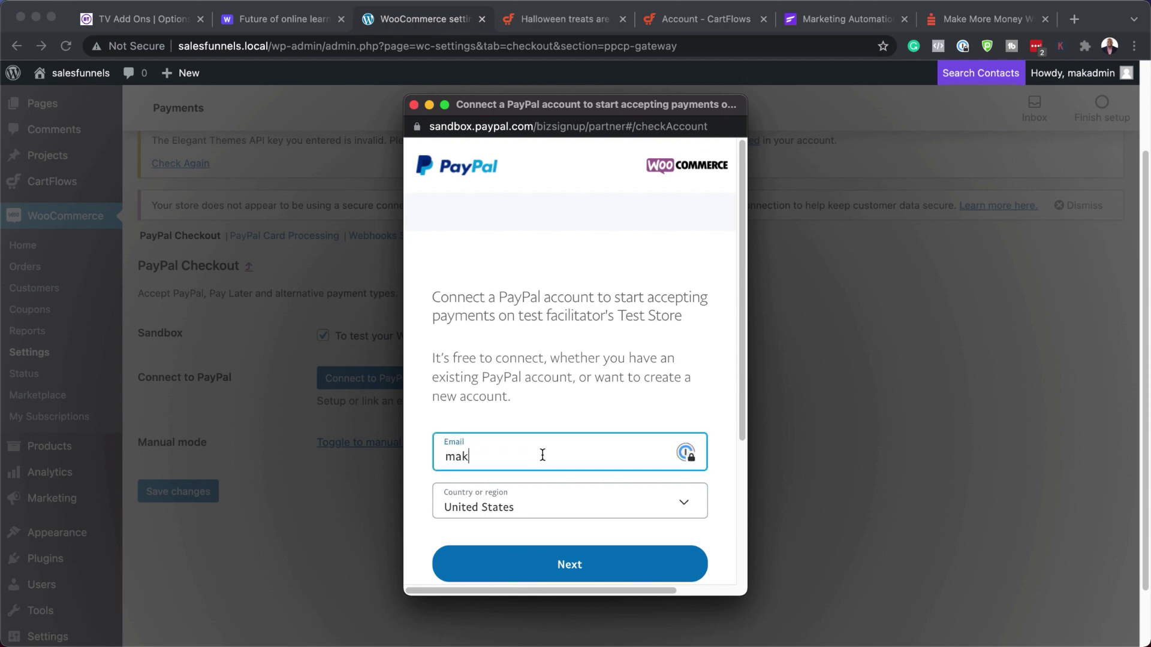
pyautogui.click(530, 504)
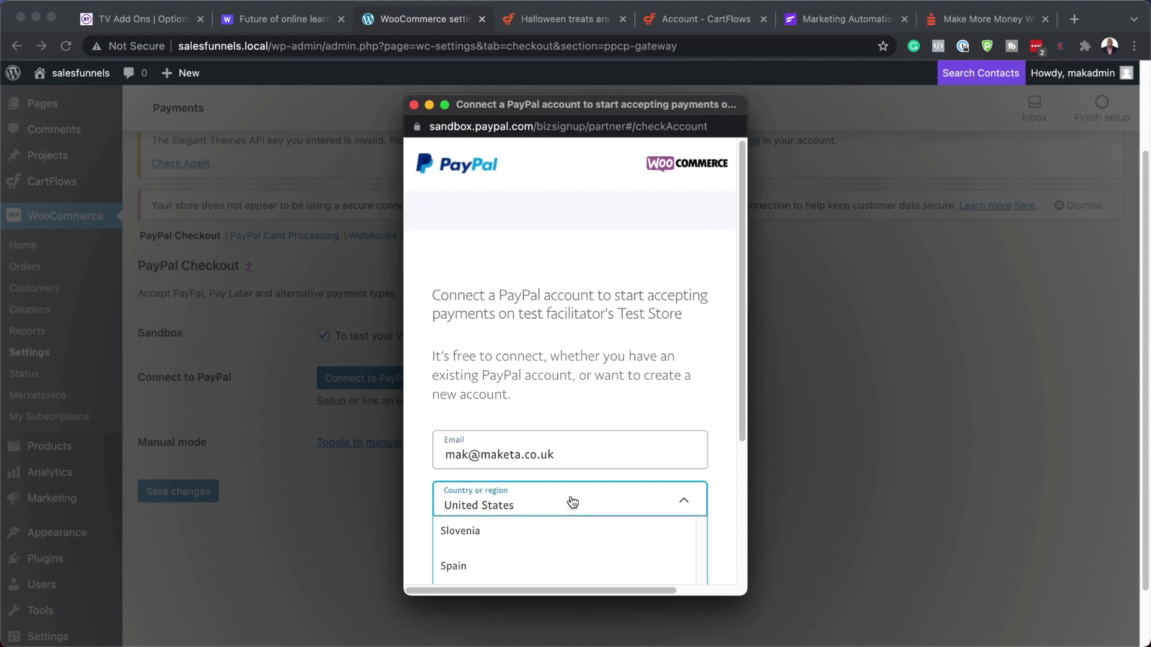
pyautogui.scroll(-3, 540, 528)
pyautogui.click(504, 430)
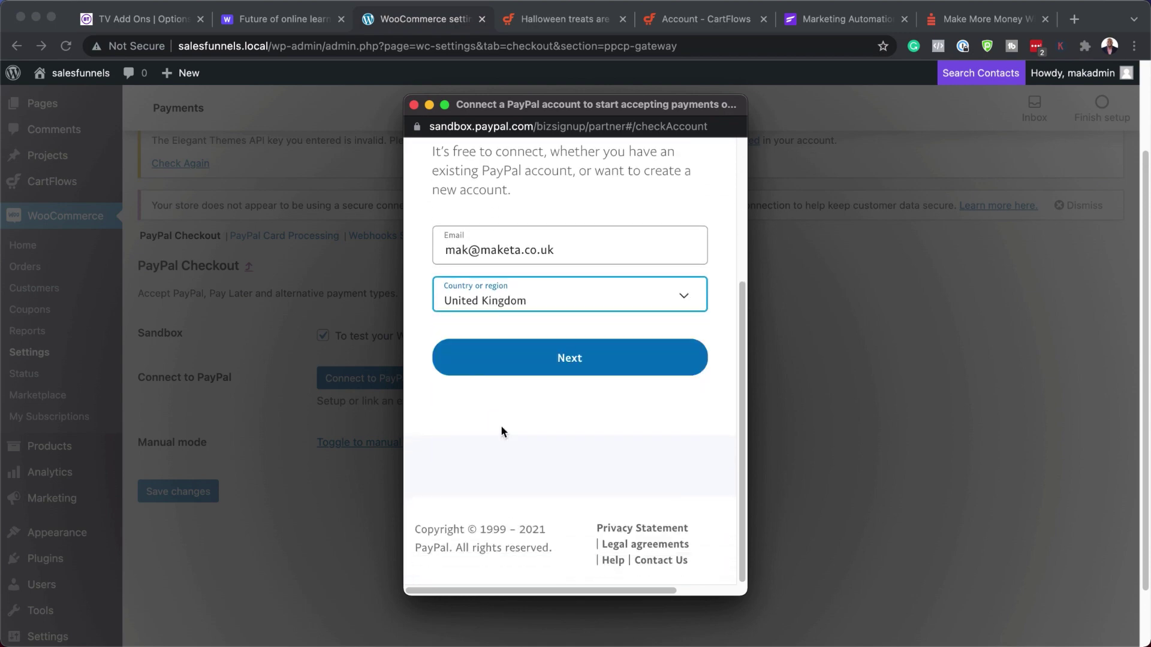
pyautogui.click(586, 359)
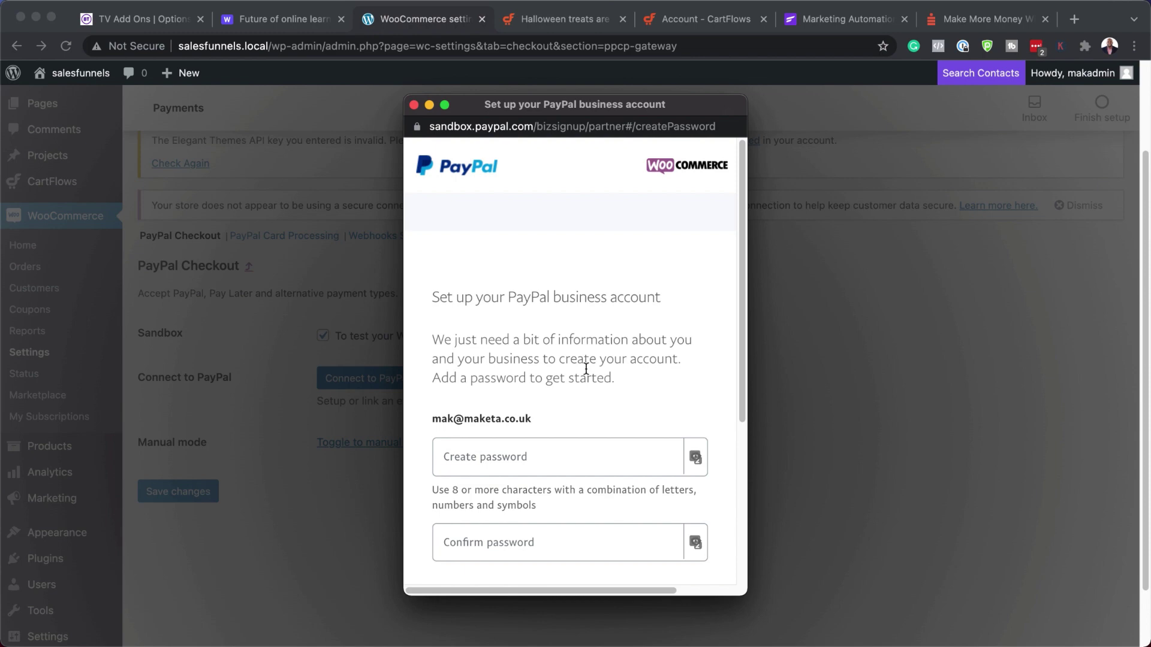
# - Enter and confirm a new account password, then submit it
pyautogui.click(557, 455)
pyautogui.click(556, 456)
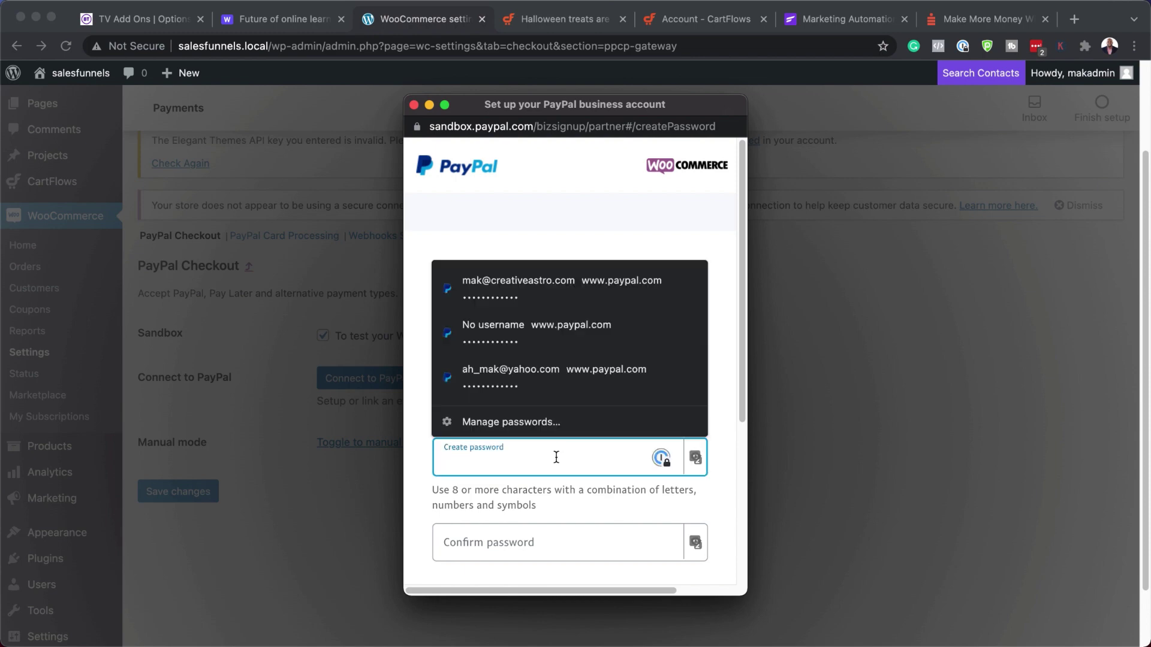
pyautogui.write('••••••••')
pyautogui.click(498, 535)
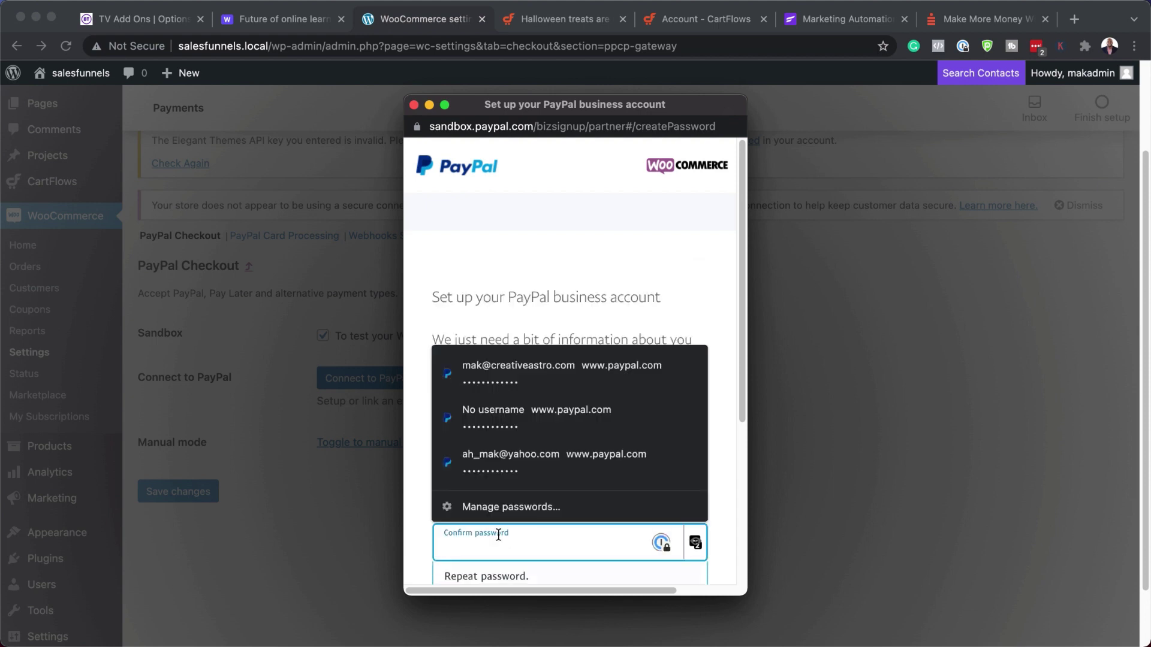
pyautogui.write('••••••')
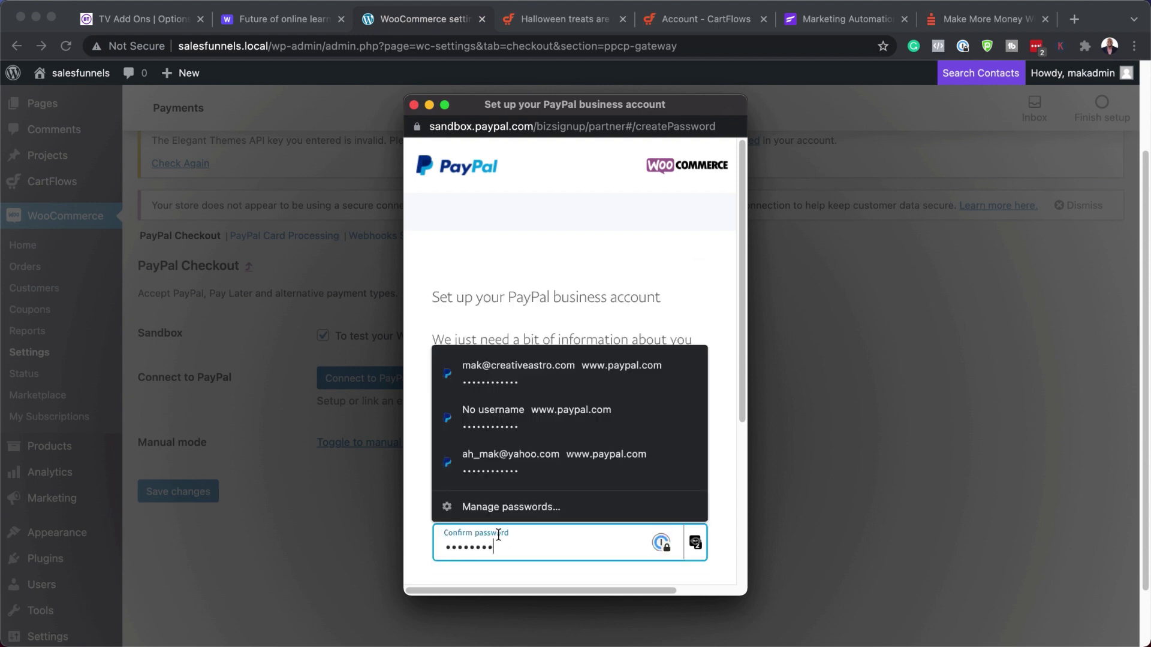
pyautogui.write('••')
pyautogui.scroll(-2, 590, 556)
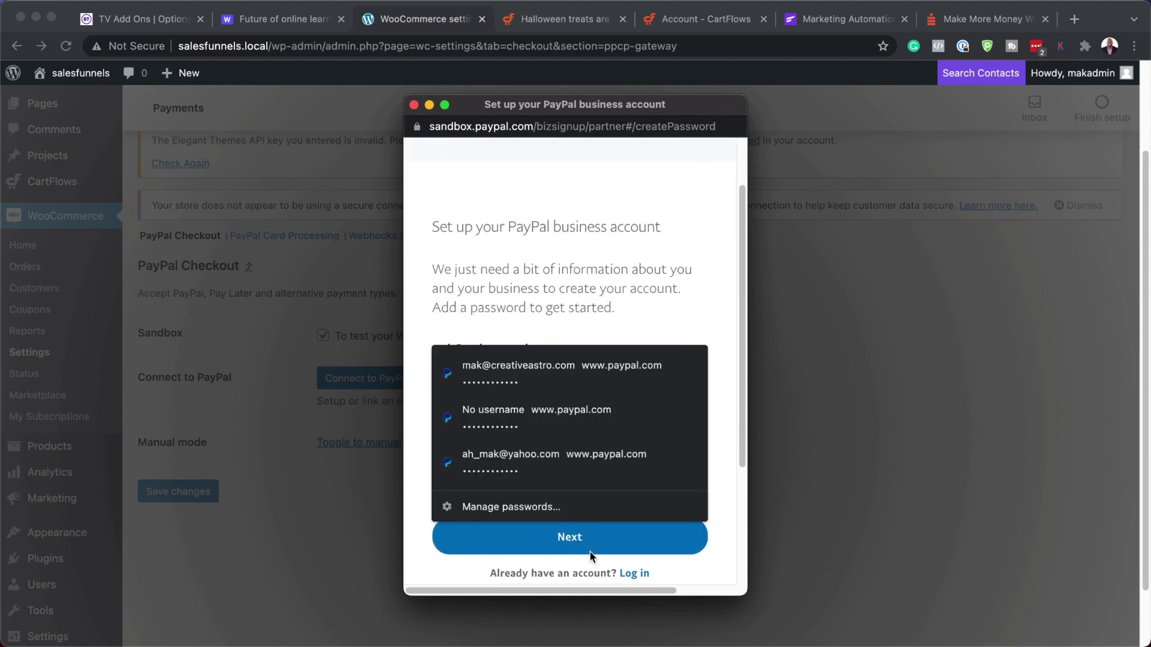
pyautogui.click(585, 547)
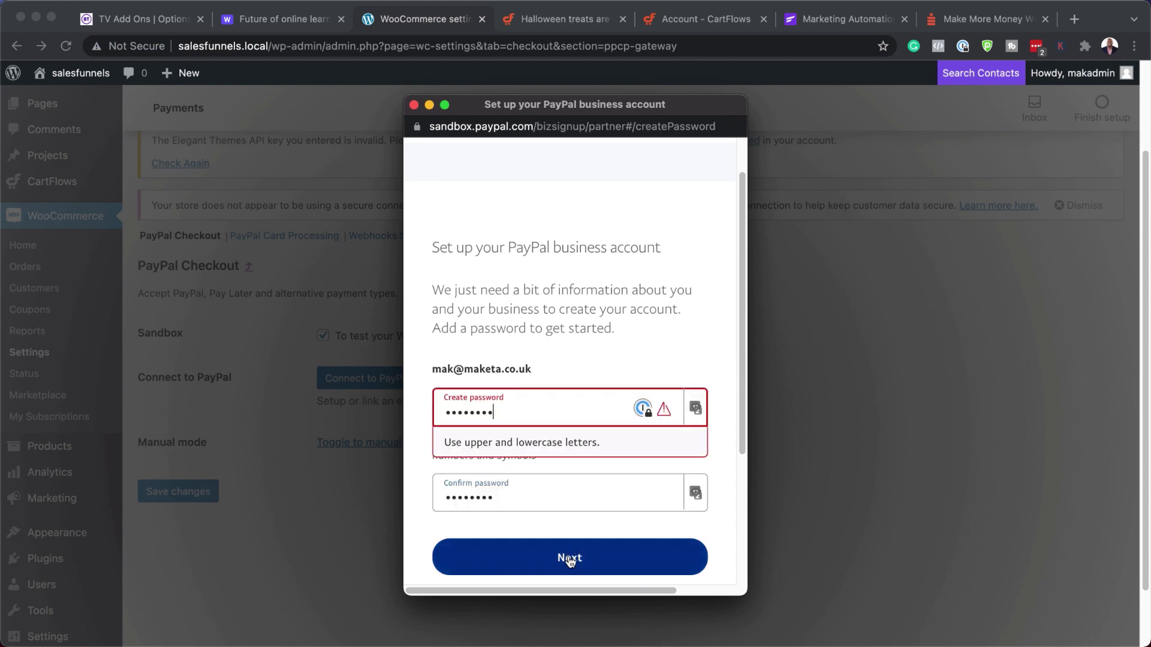
# - Replace both password fields with a longer password, continue, and dismiss the save-password offer
pyautogui.doubleClick(514, 414)
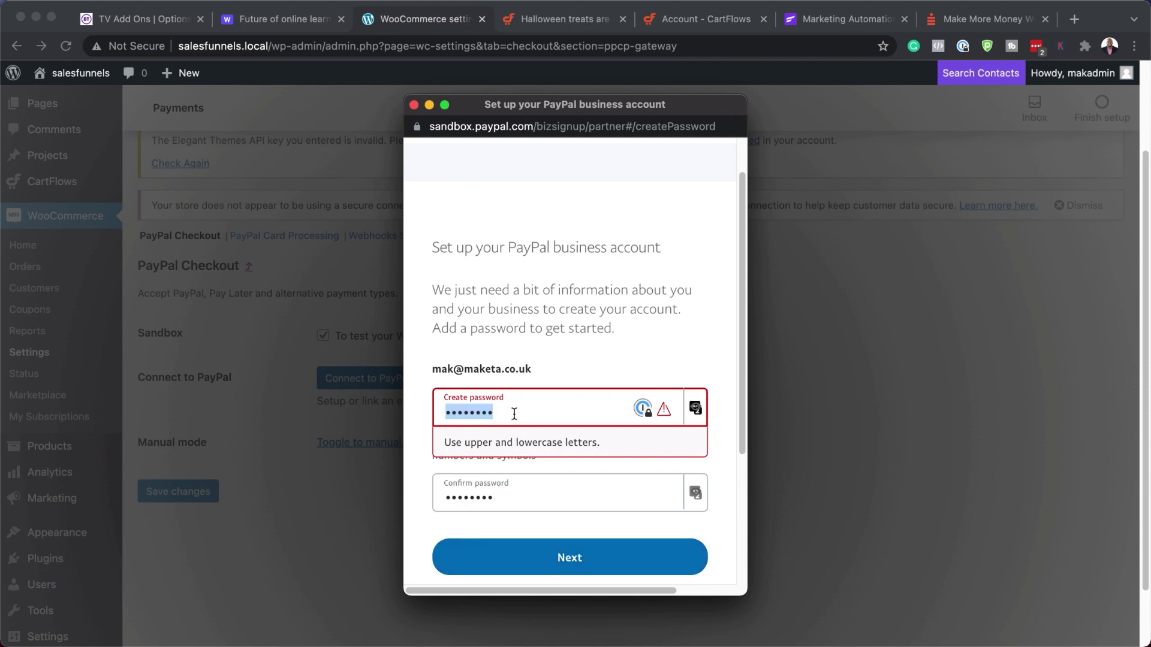
pyautogui.write('•••••••')
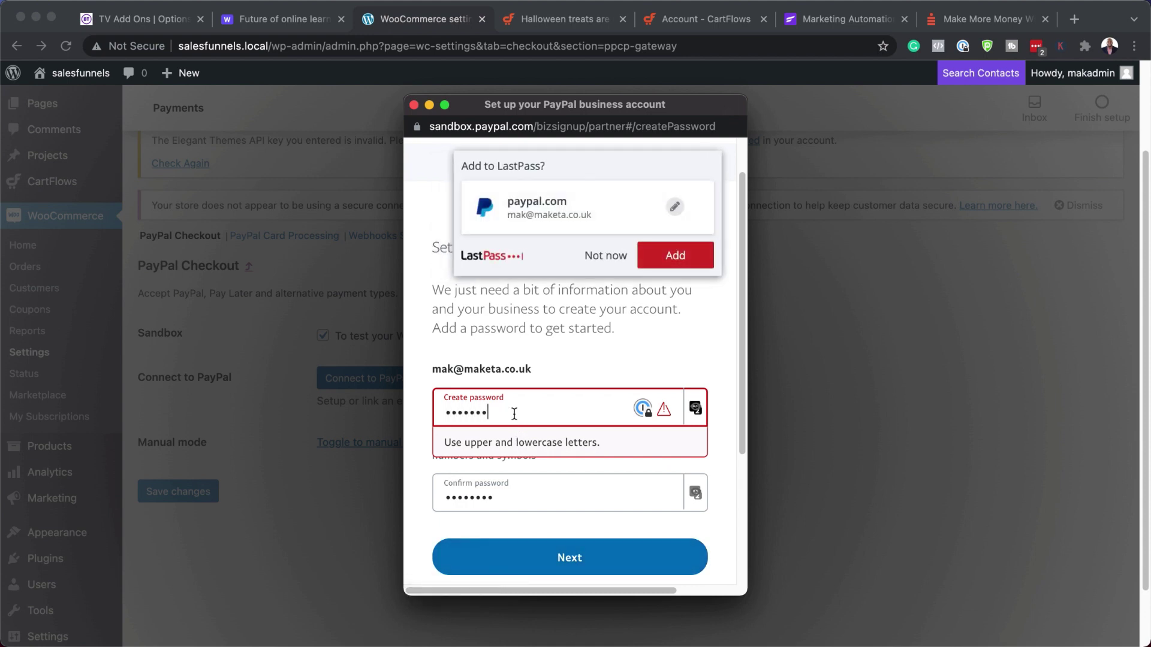
pyautogui.write('•••••')
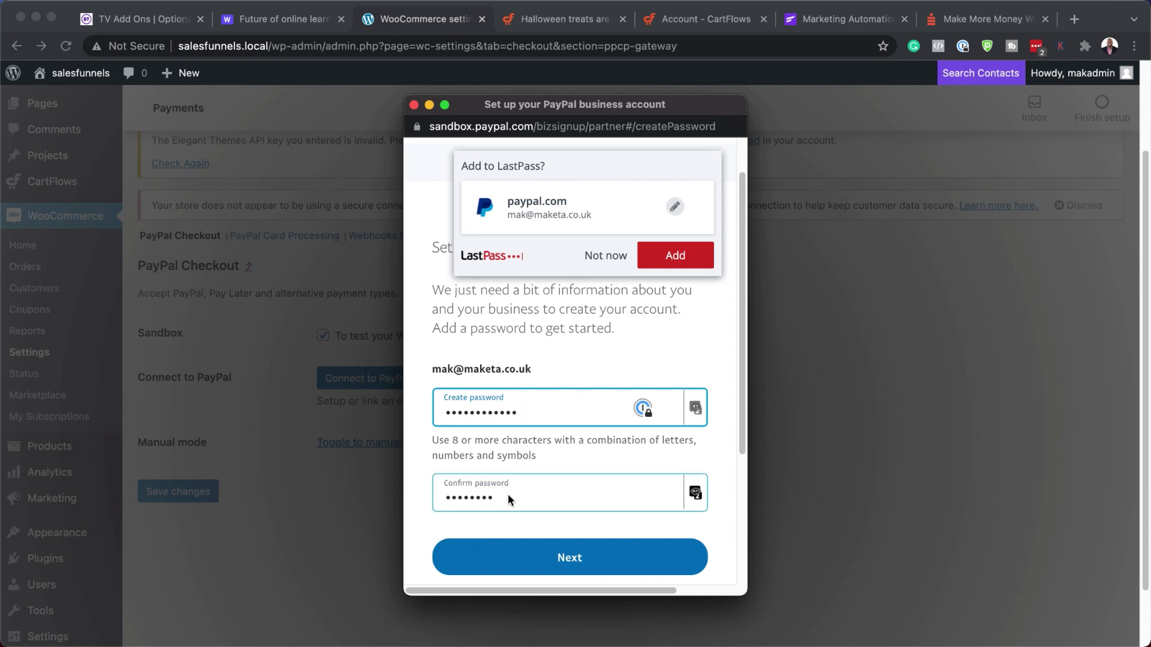
pyautogui.doubleClick(508, 497)
pyautogui.write('•')
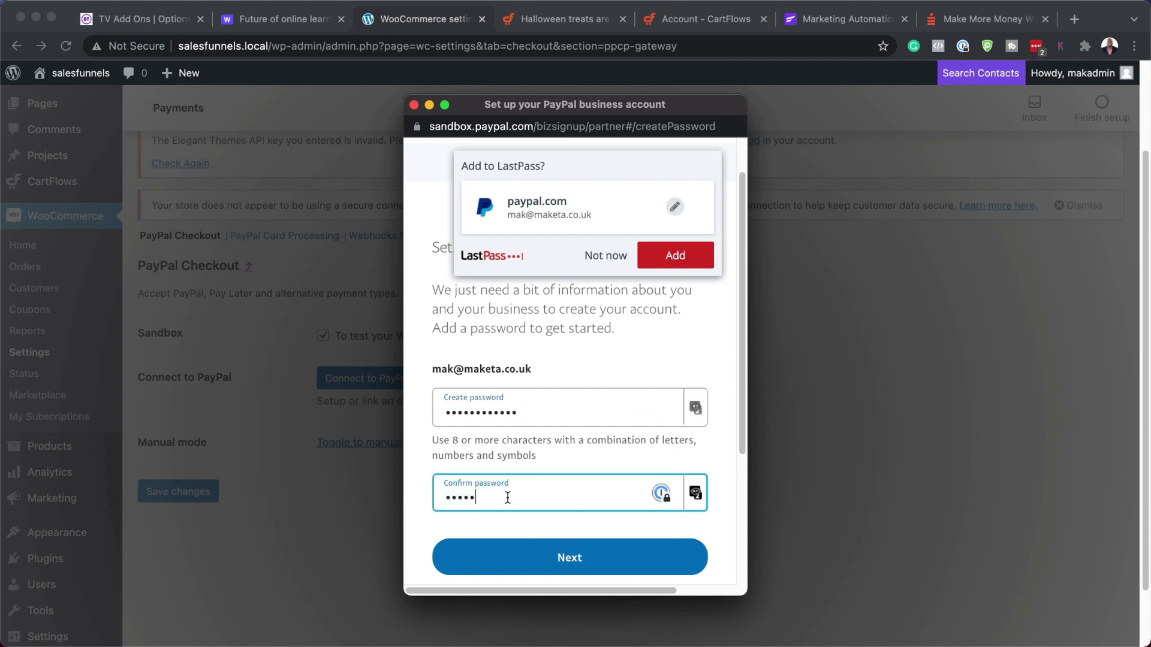
pyautogui.write('•••••••••••')
pyautogui.click(571, 561)
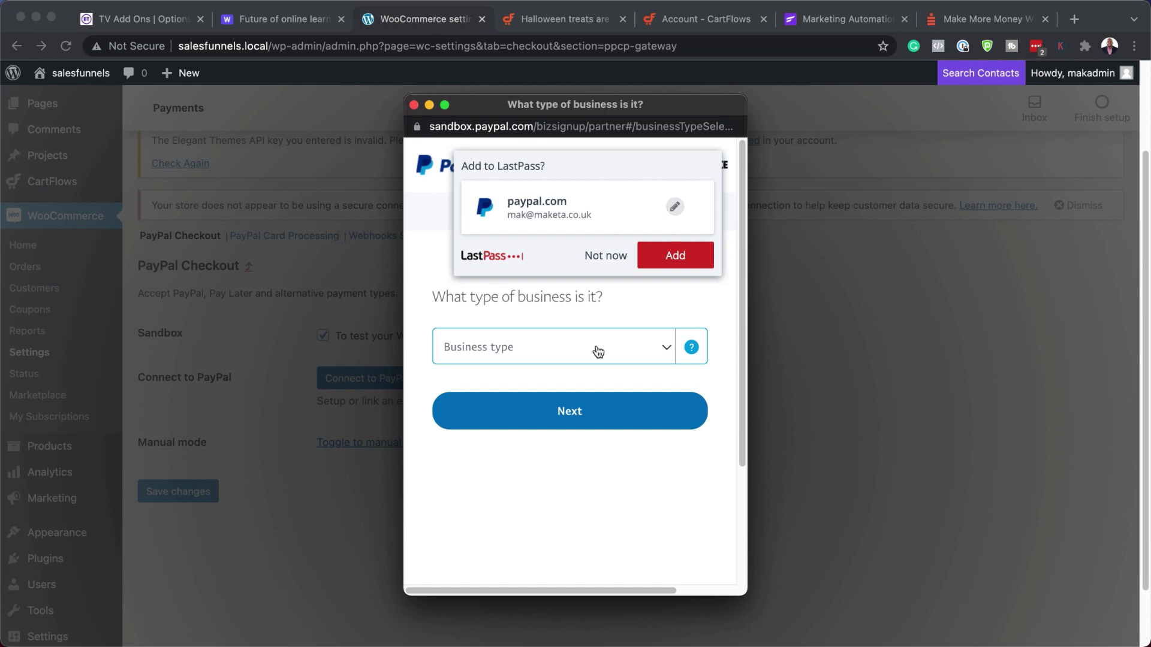
pyautogui.click(605, 255)
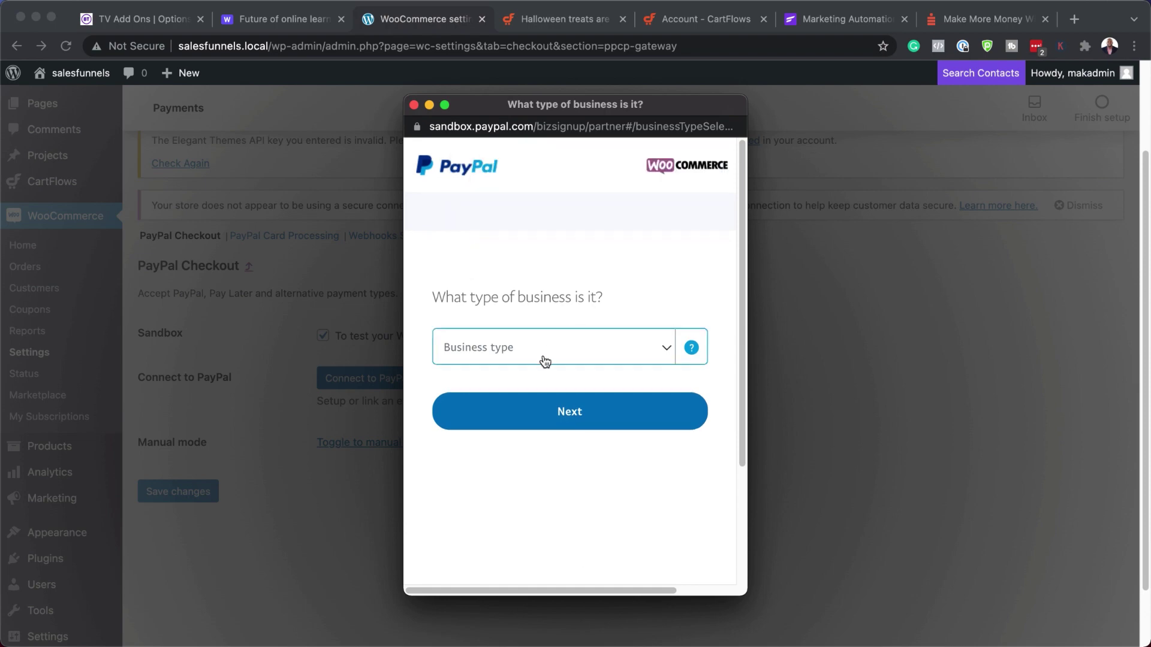
# - Choose Individual as business type, continue, then close the PayPal sign-up popup
pyautogui.click(544, 360)
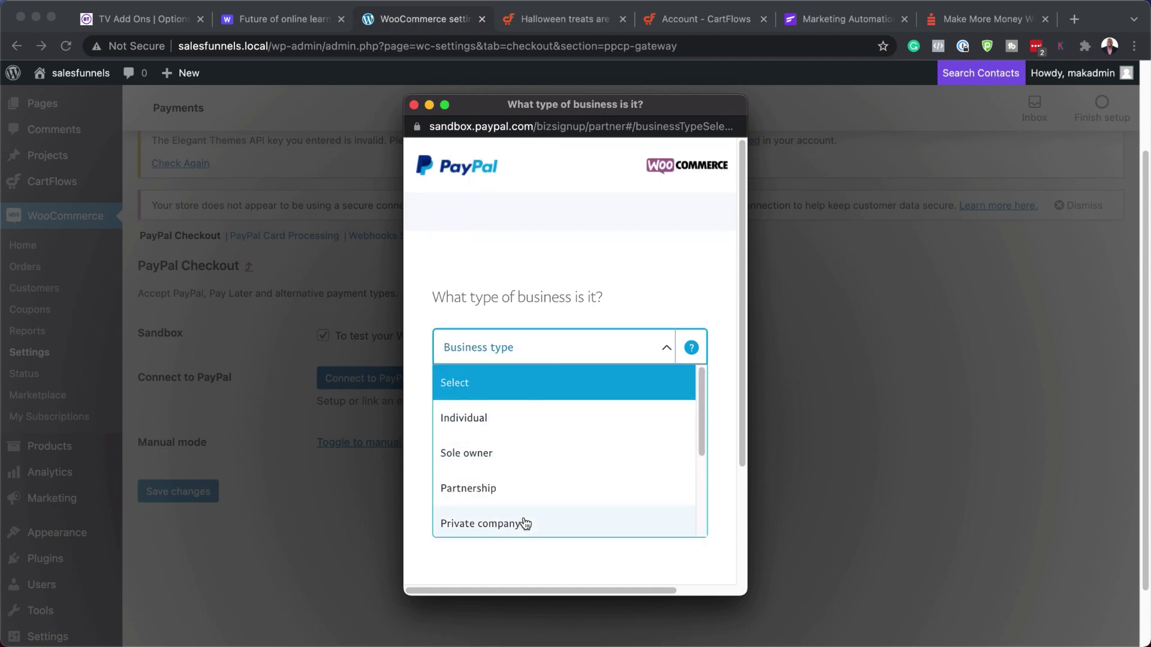
pyautogui.click(506, 421)
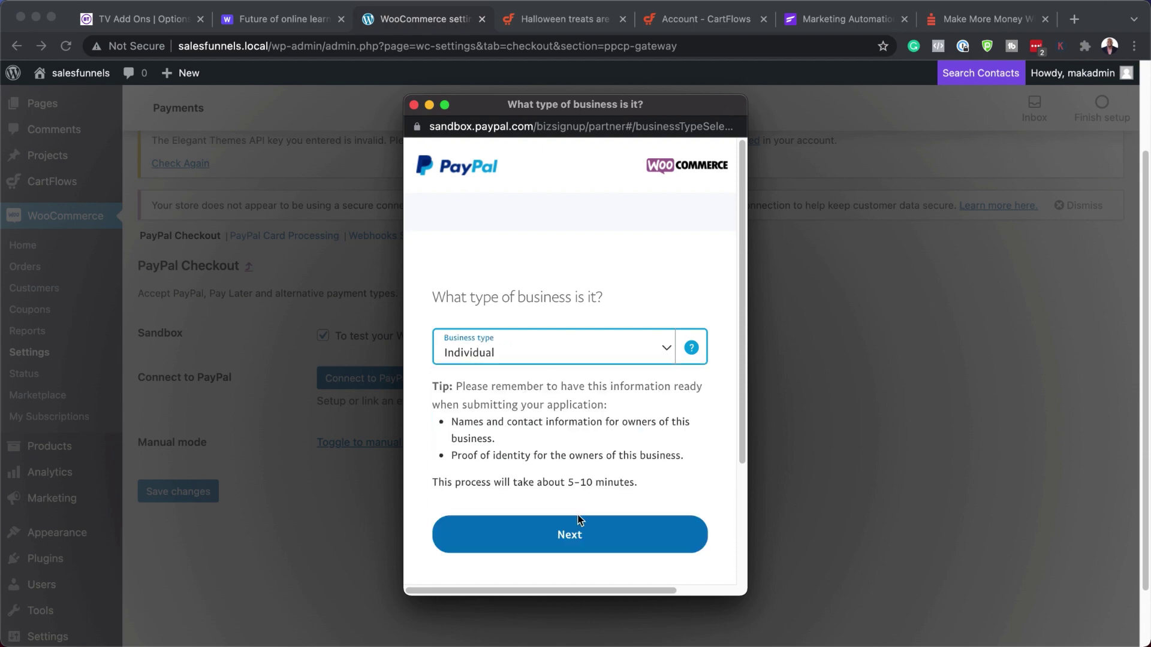
pyautogui.click(569, 536)
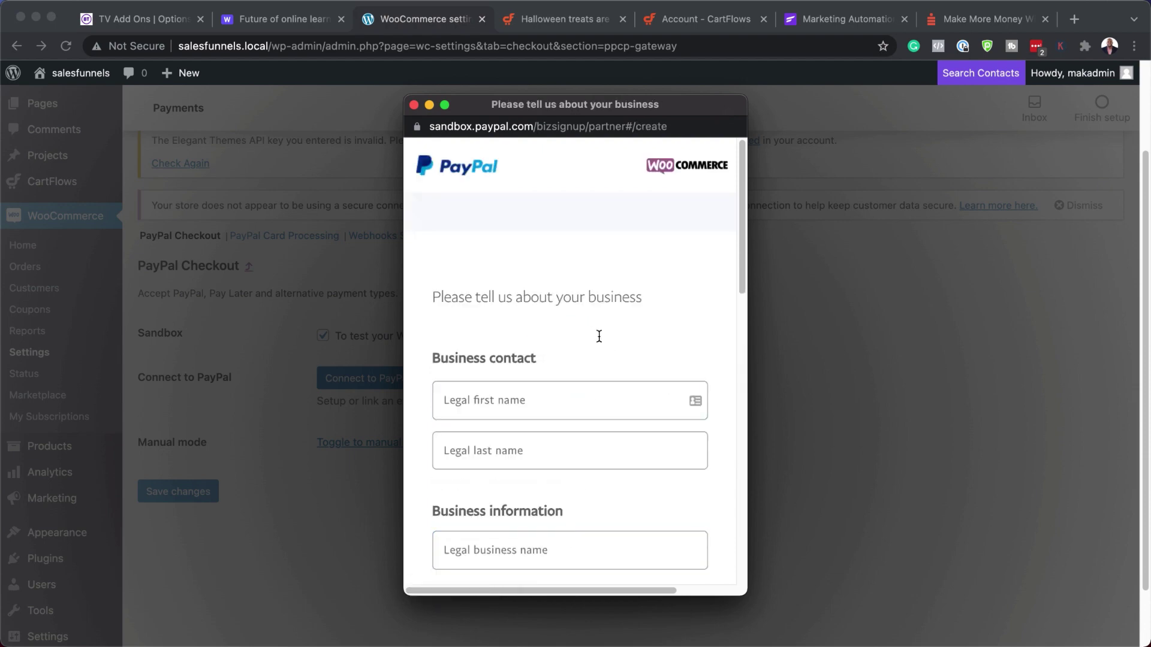
pyautogui.scroll(-15, 606, 349)
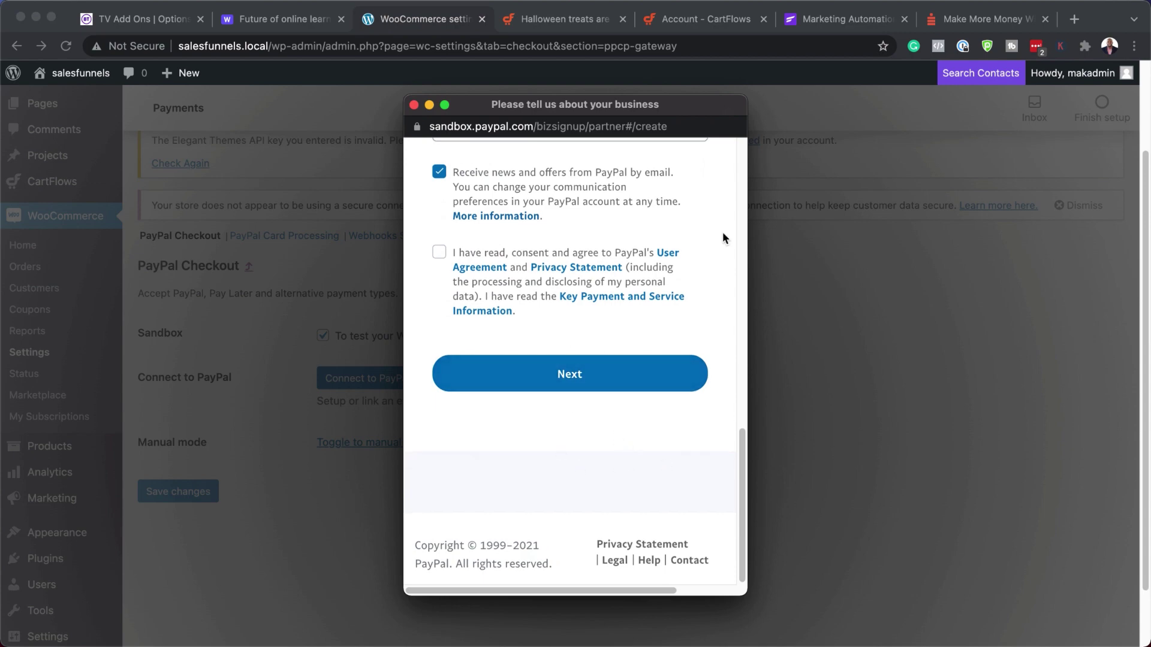
pyautogui.click(414, 105)
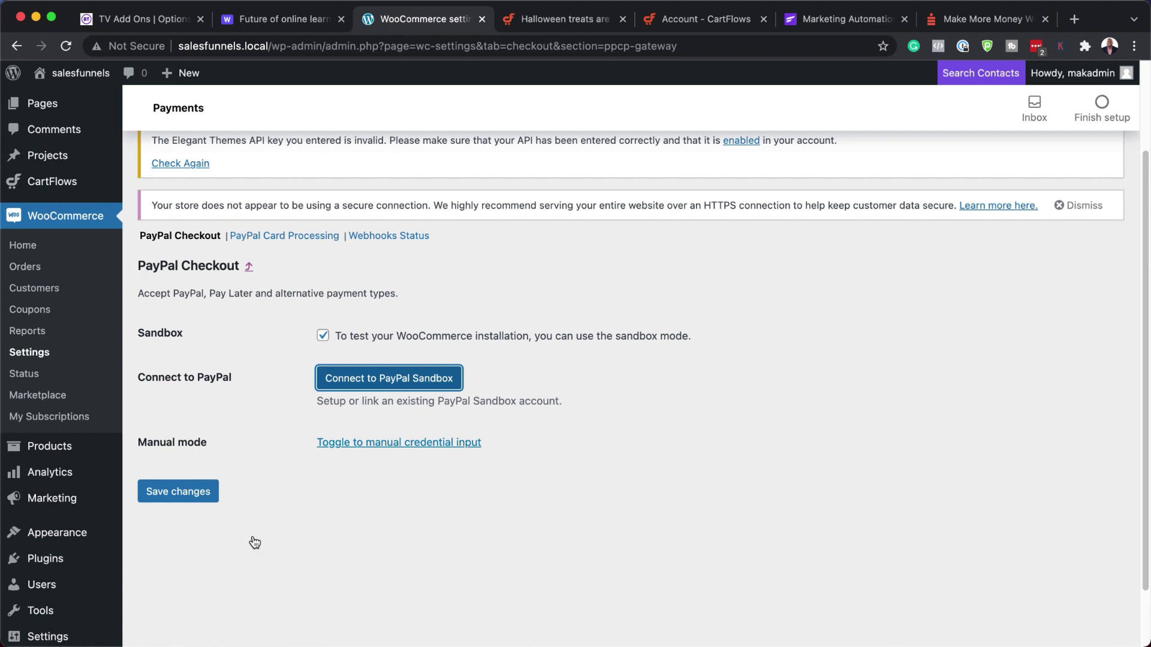
# - Save the PayPal Checkout settings and review the page with sandbox mode on
pyautogui.click(195, 499)
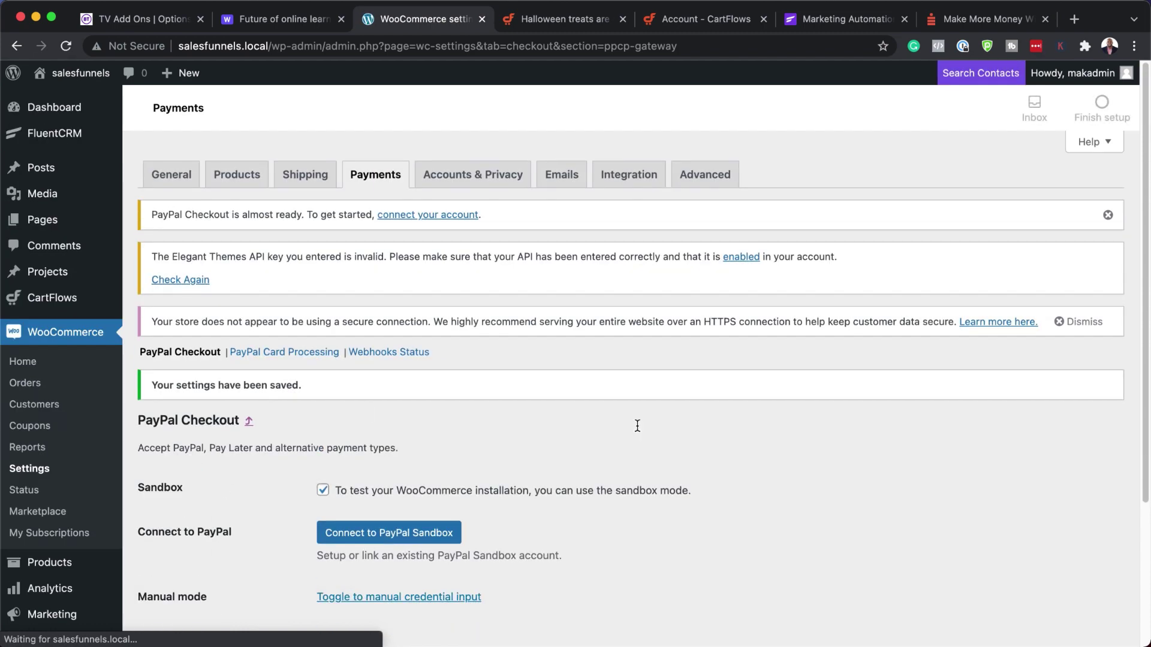
pyautogui.scroll(-3, 873, 504)
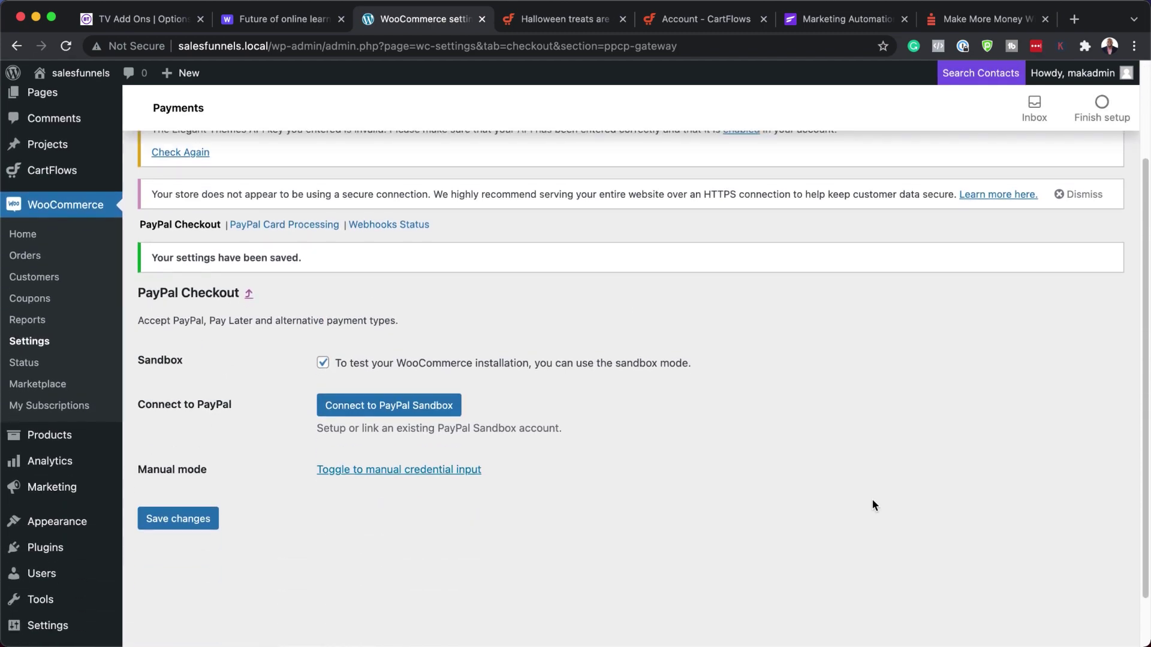
pyautogui.scroll(-1, 873, 505)
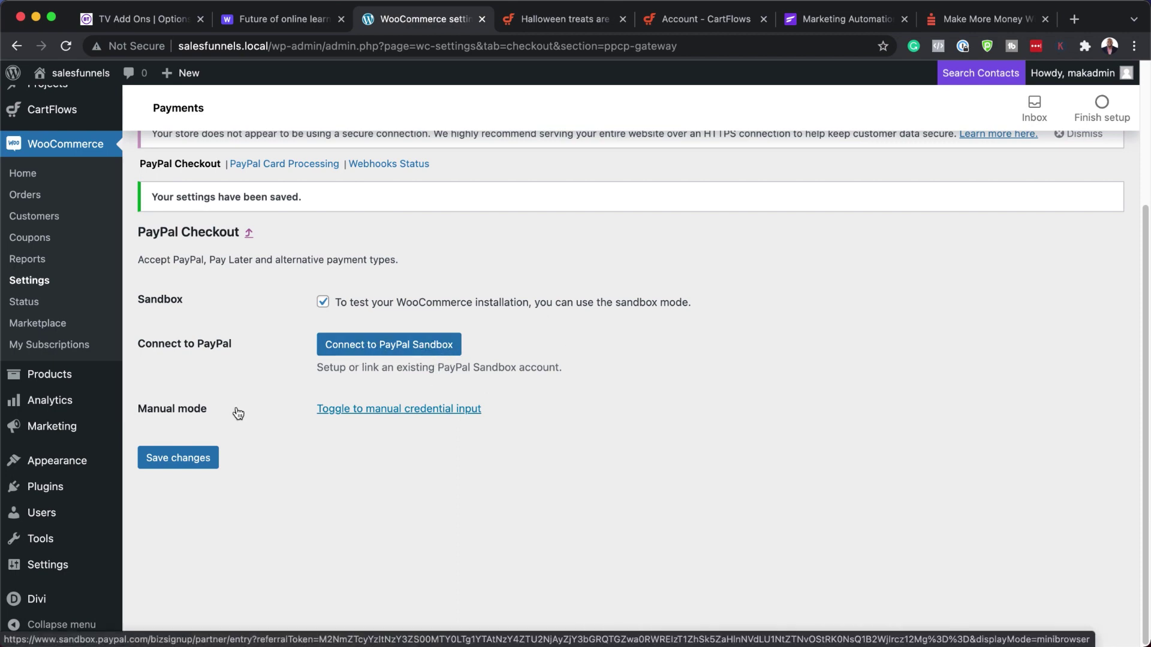
pyautogui.scroll(3, 378, 438)
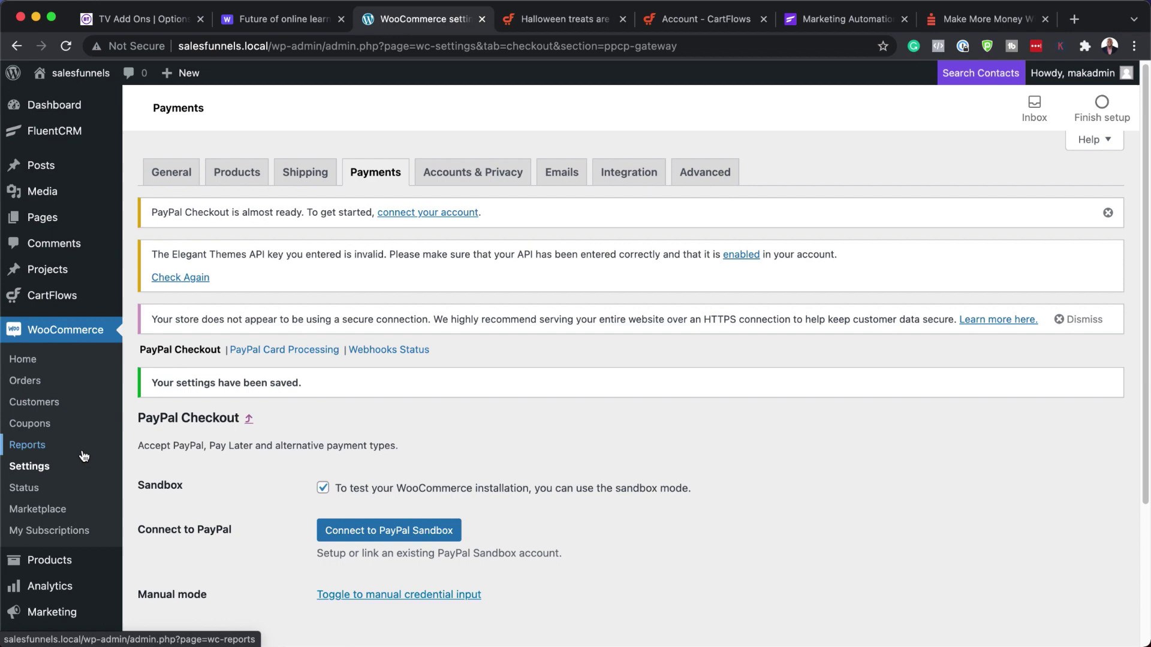
# - Set CartFlows 'Show Ready Templates for' to Divi and save the general settings
pyautogui.scroll(-3, 84, 456)
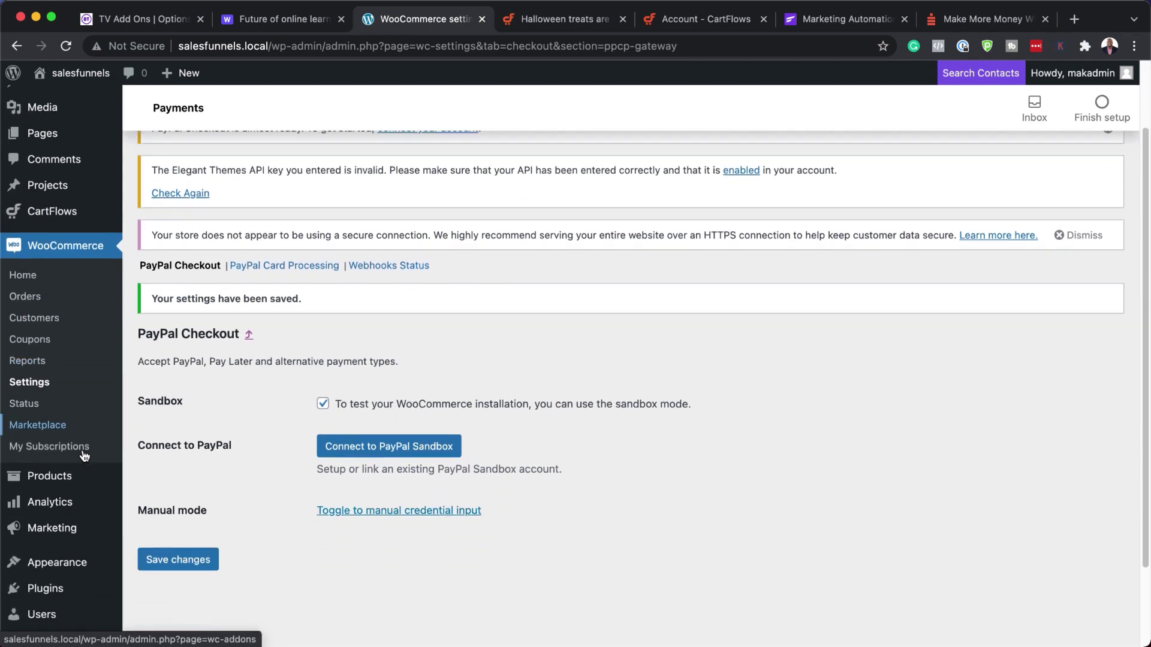
pyautogui.scroll(-3, 84, 455)
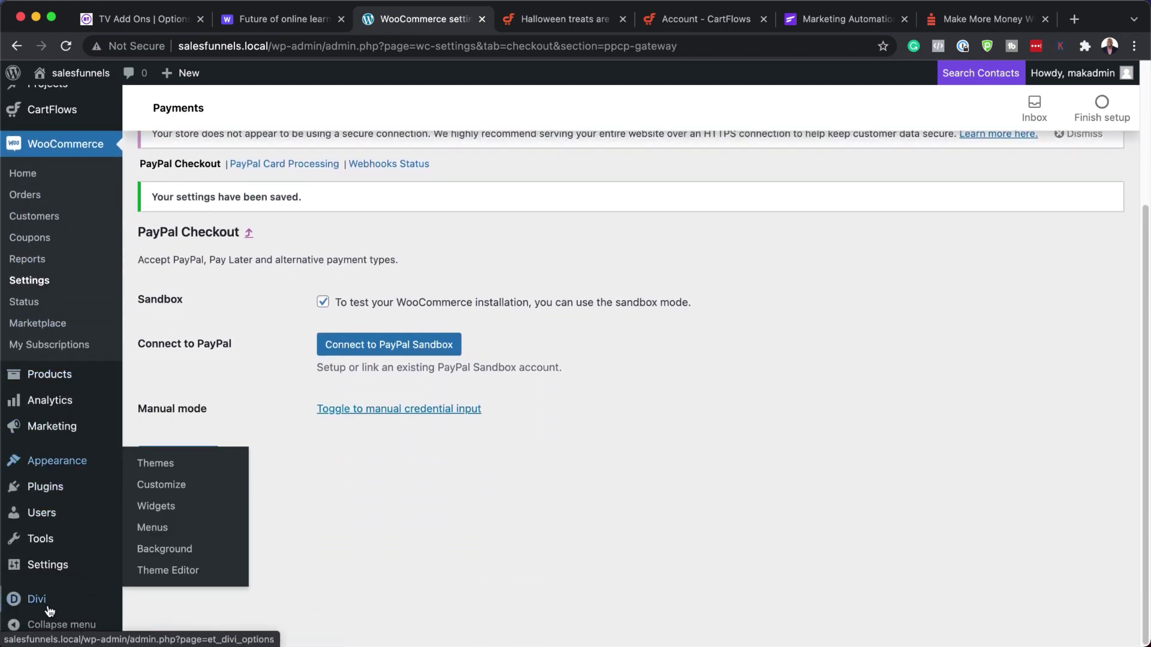
pyautogui.scroll(5, 36, 467)
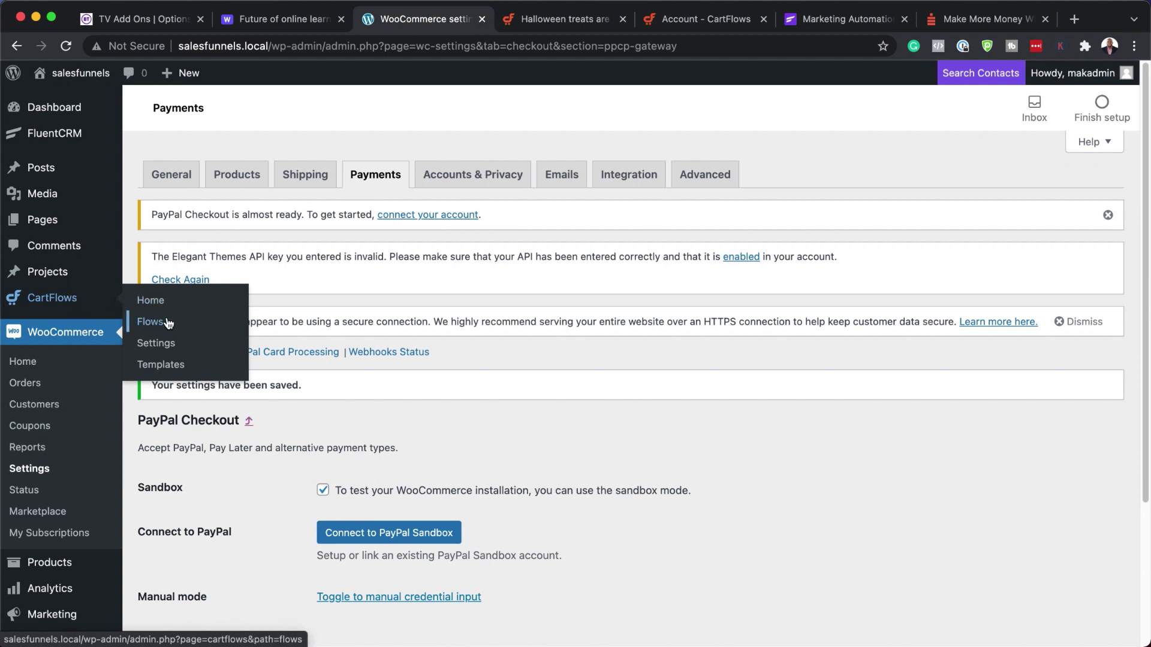
pyautogui.click(162, 344)
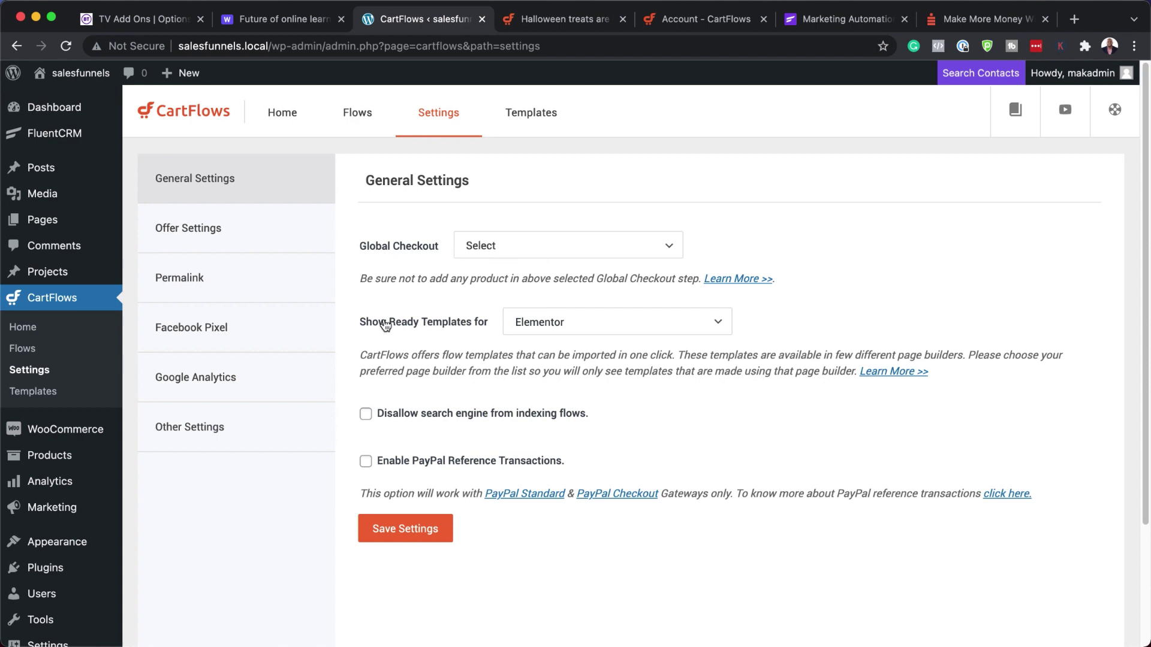
pyautogui.click(550, 326)
pyautogui.click(551, 358)
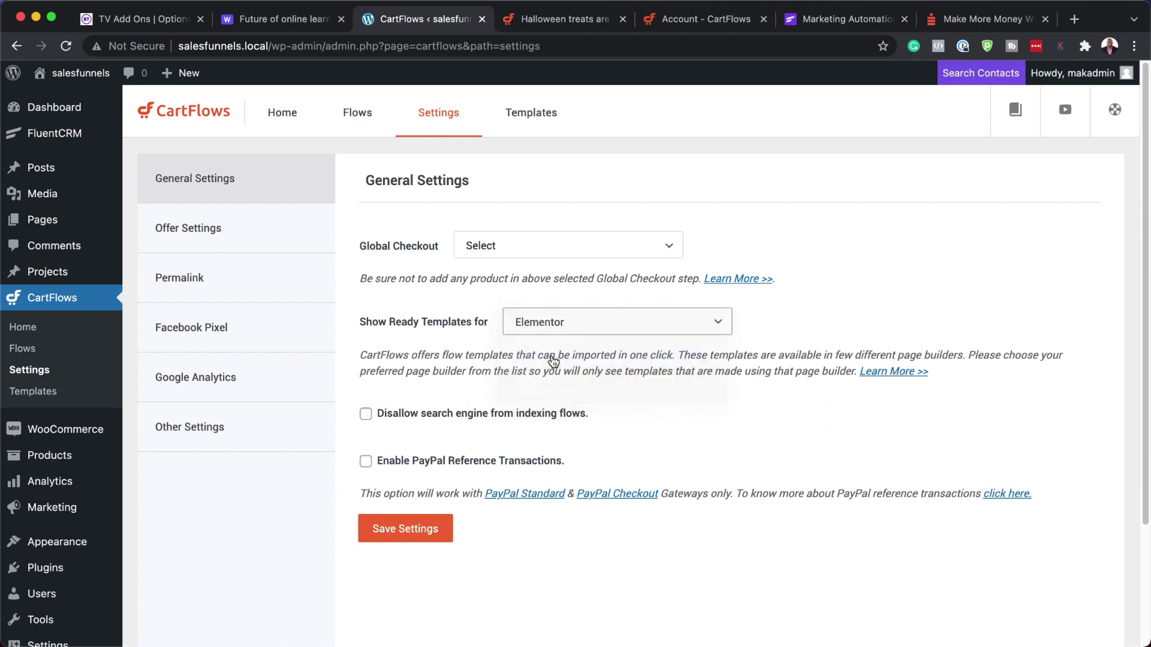
pyautogui.click(426, 534)
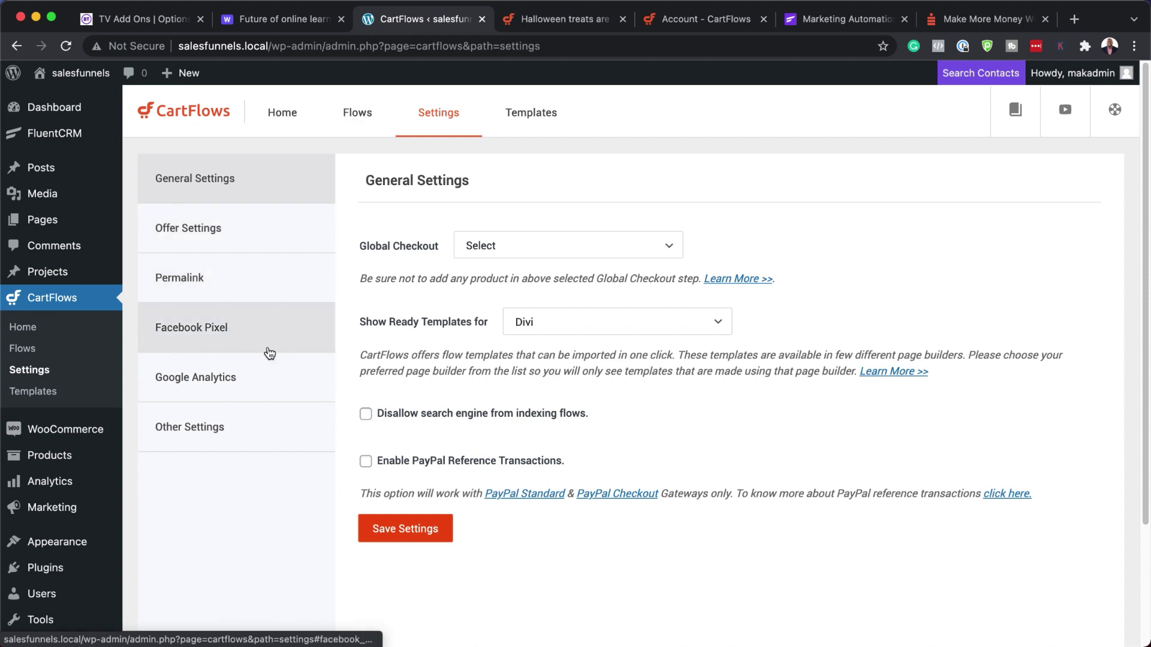
# - Browse the Misc, Google Analytics, Facebook Pixel and Permalink settings, then go to Flows
pyautogui.click(224, 436)
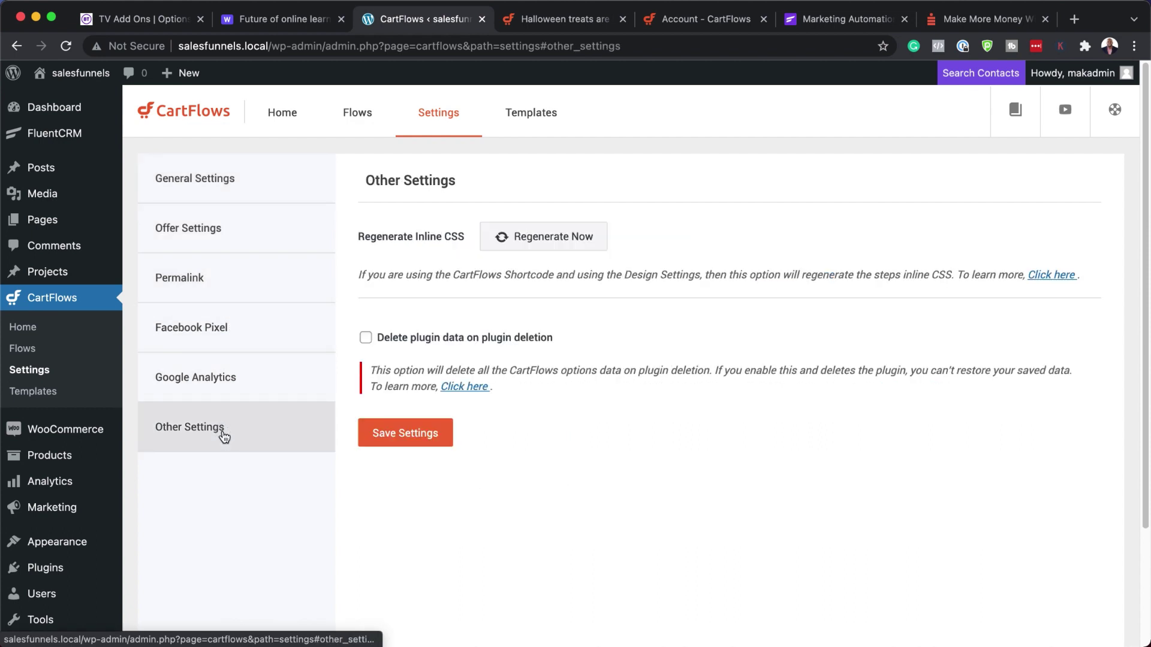
pyautogui.click(200, 381)
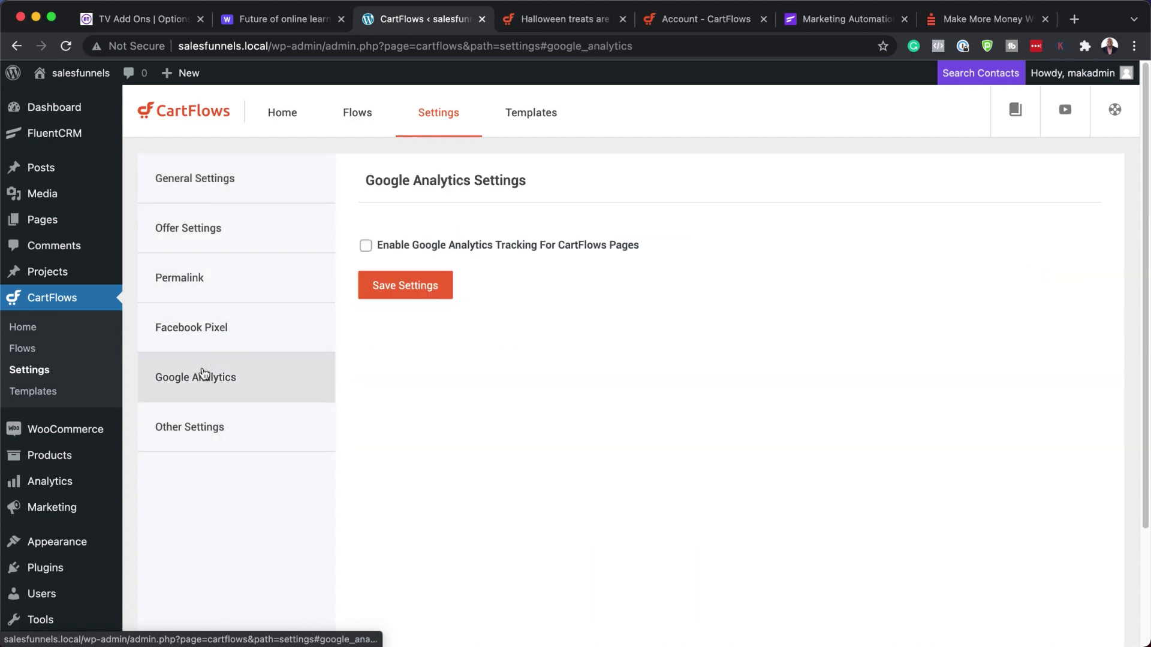
pyautogui.click(240, 337)
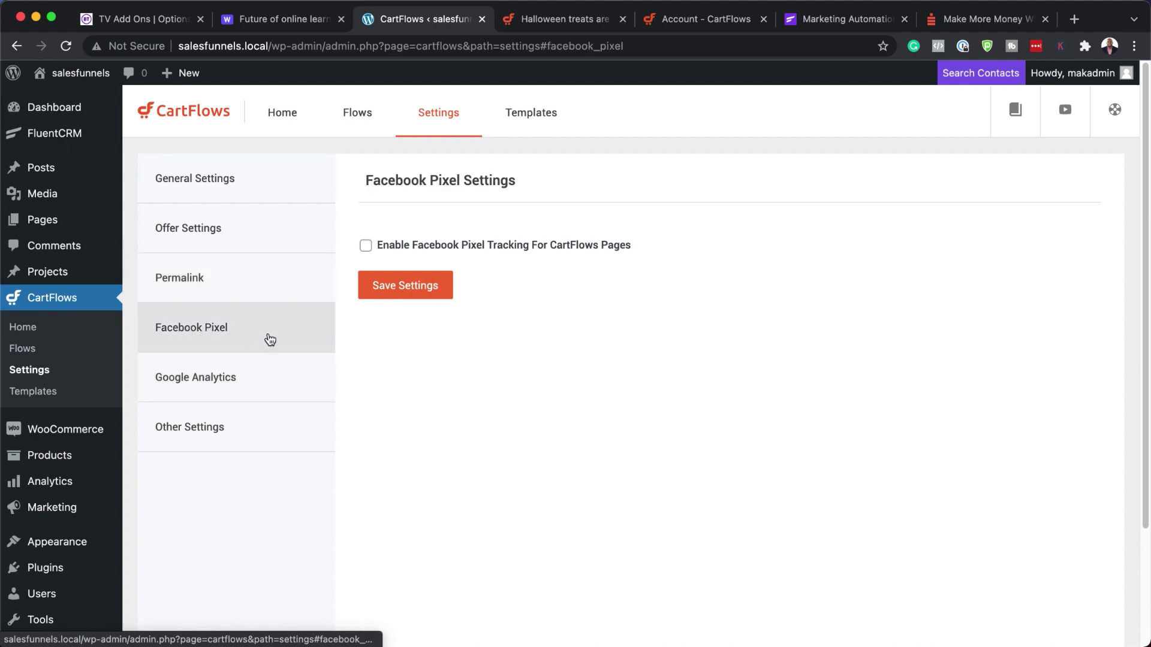
pyautogui.click(204, 277)
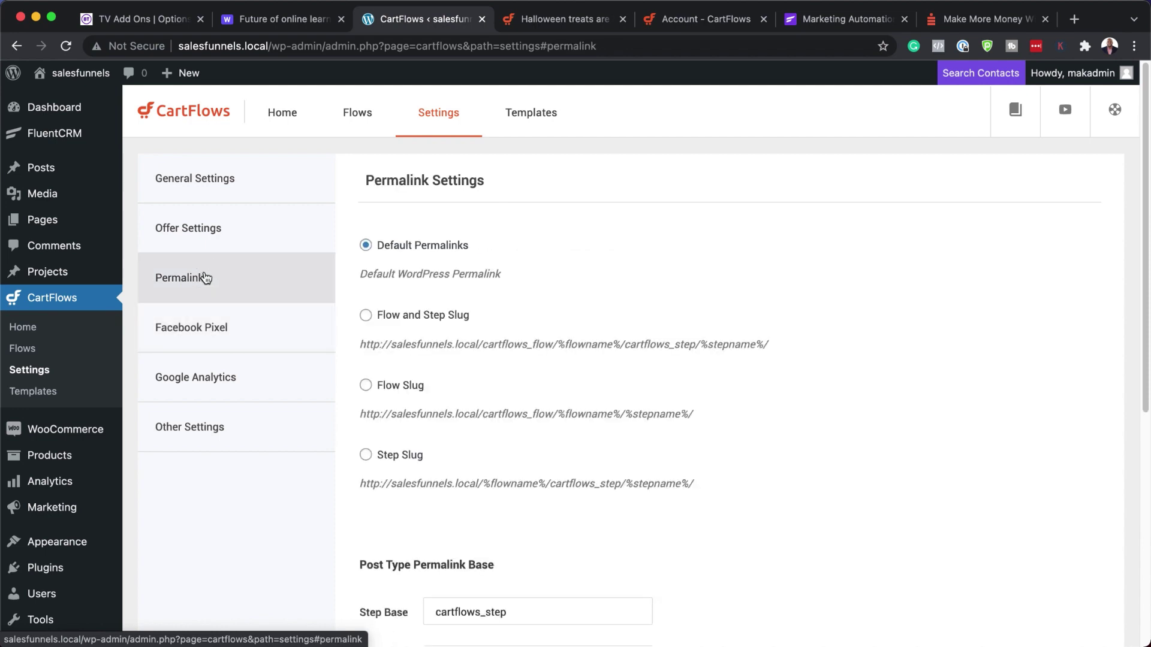
pyautogui.click(250, 175)
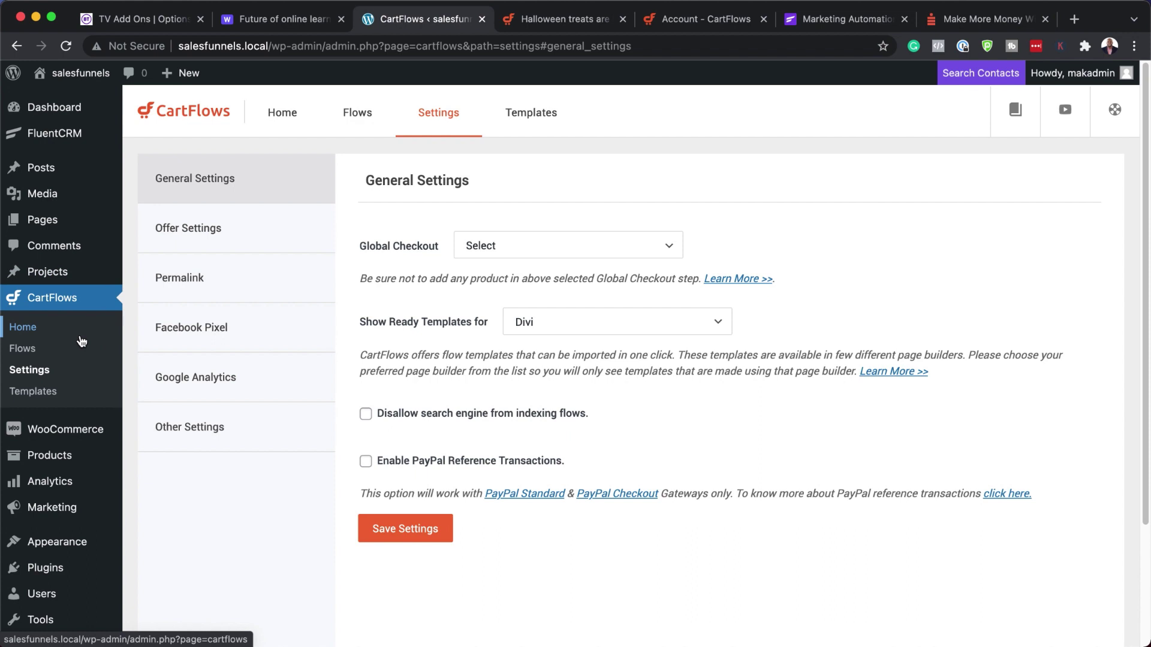
pyautogui.click(60, 350)
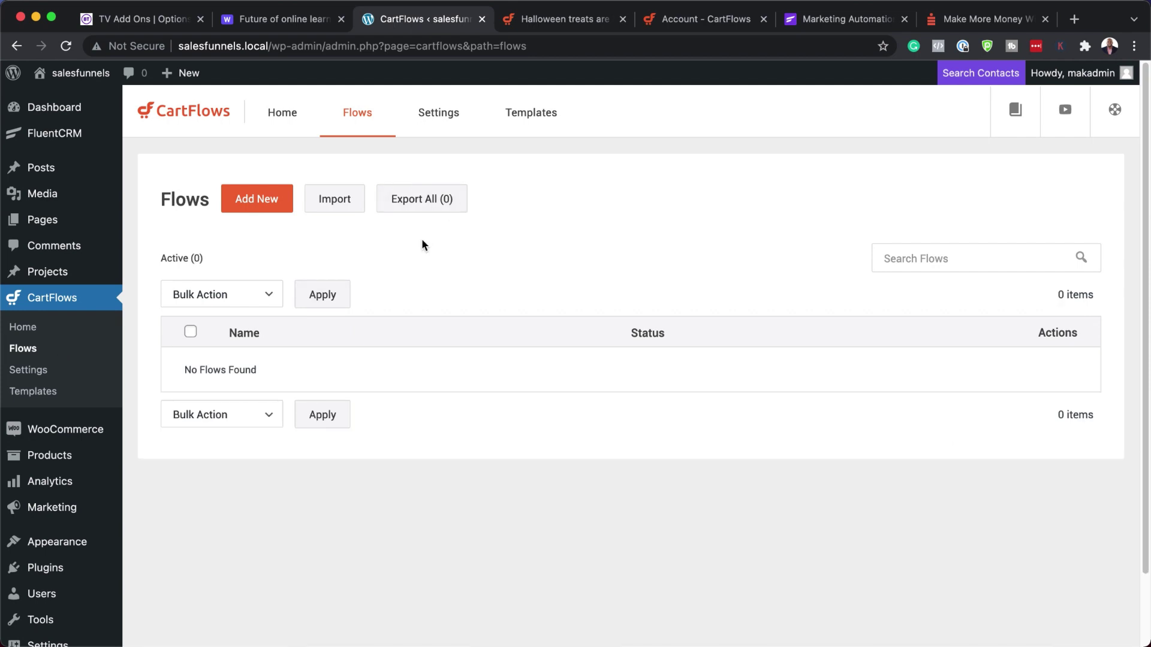
# - Start a new flow from the template library and view all steps of Evergreen Product 02
pyautogui.click(253, 199)
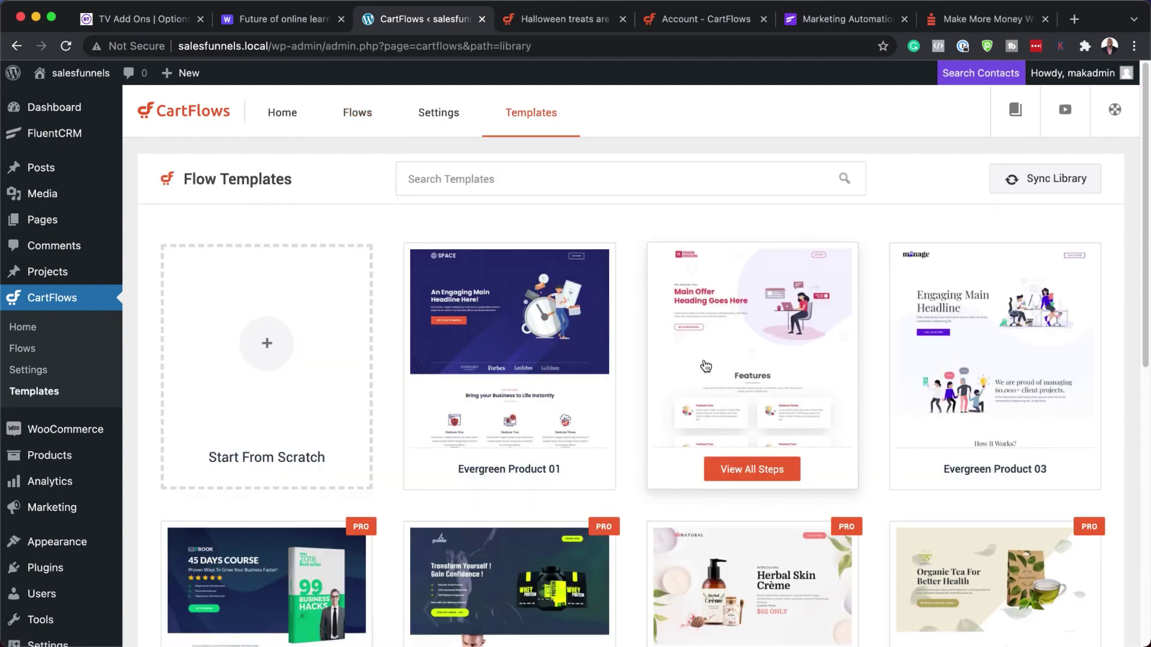
pyautogui.moveTo(728, 425)
pyautogui.scroll(-5, 729, 425)
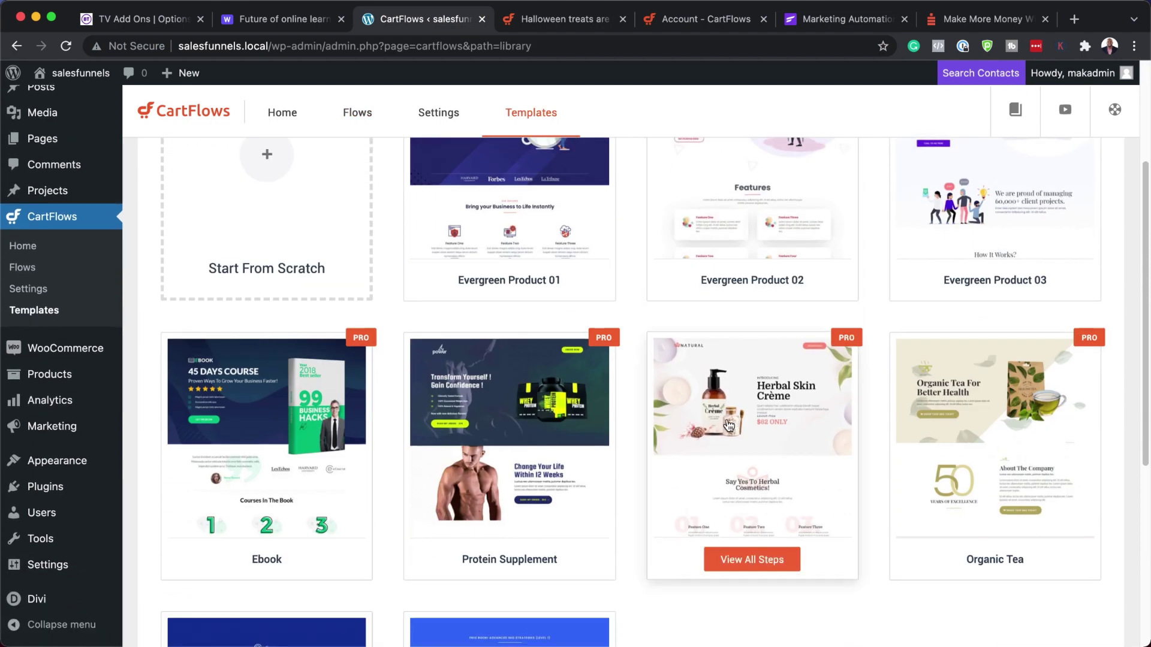
pyautogui.scroll(-3, 728, 426)
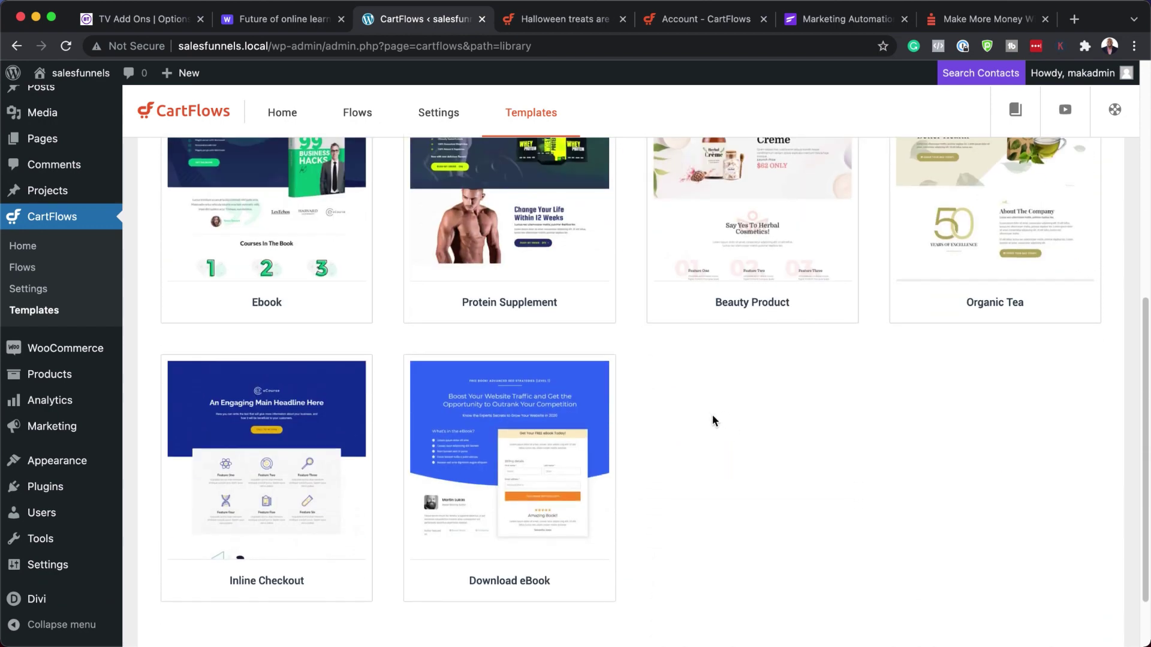
pyautogui.scroll(5, 745, 458)
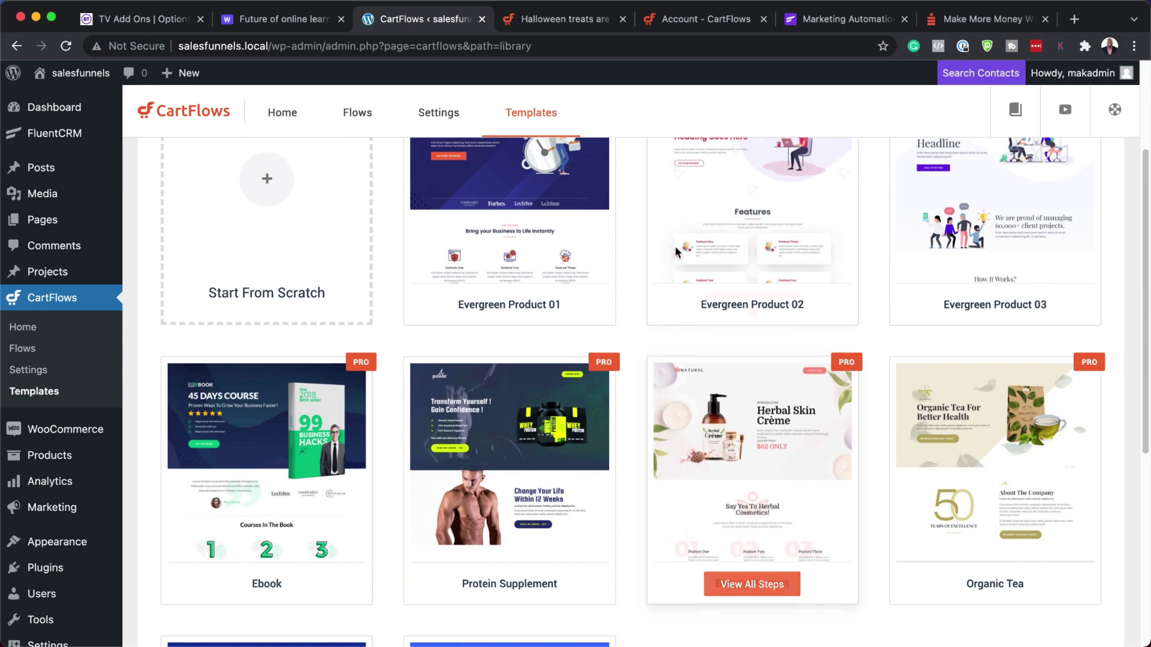
pyautogui.scroll(3, 756, 452)
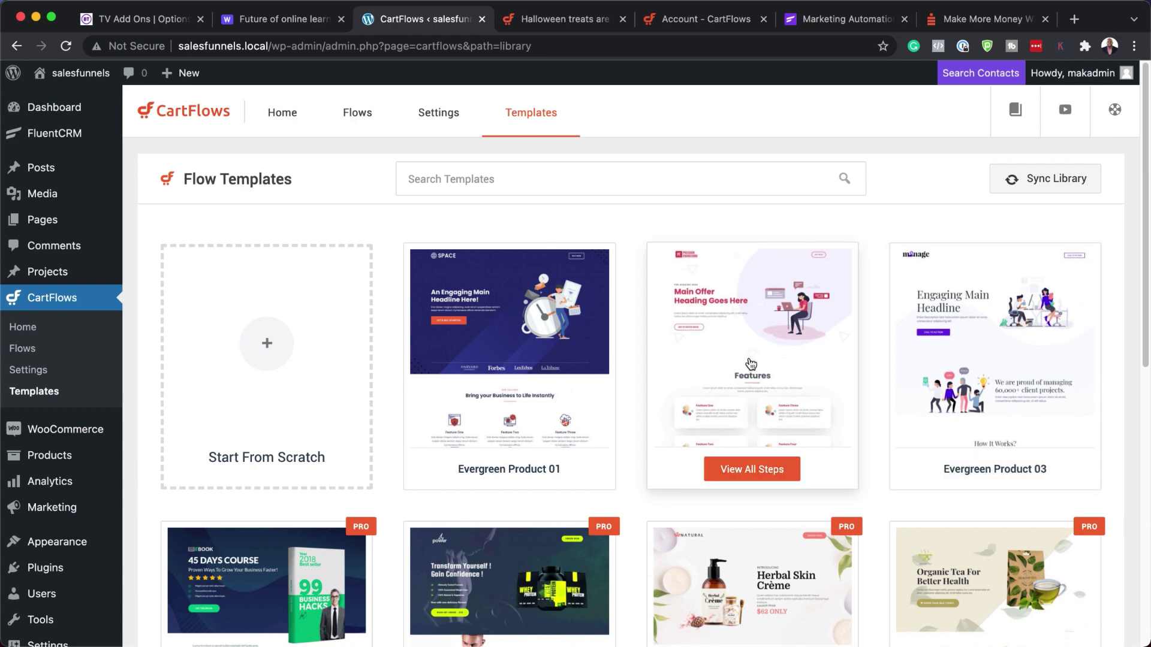
pyautogui.click(744, 475)
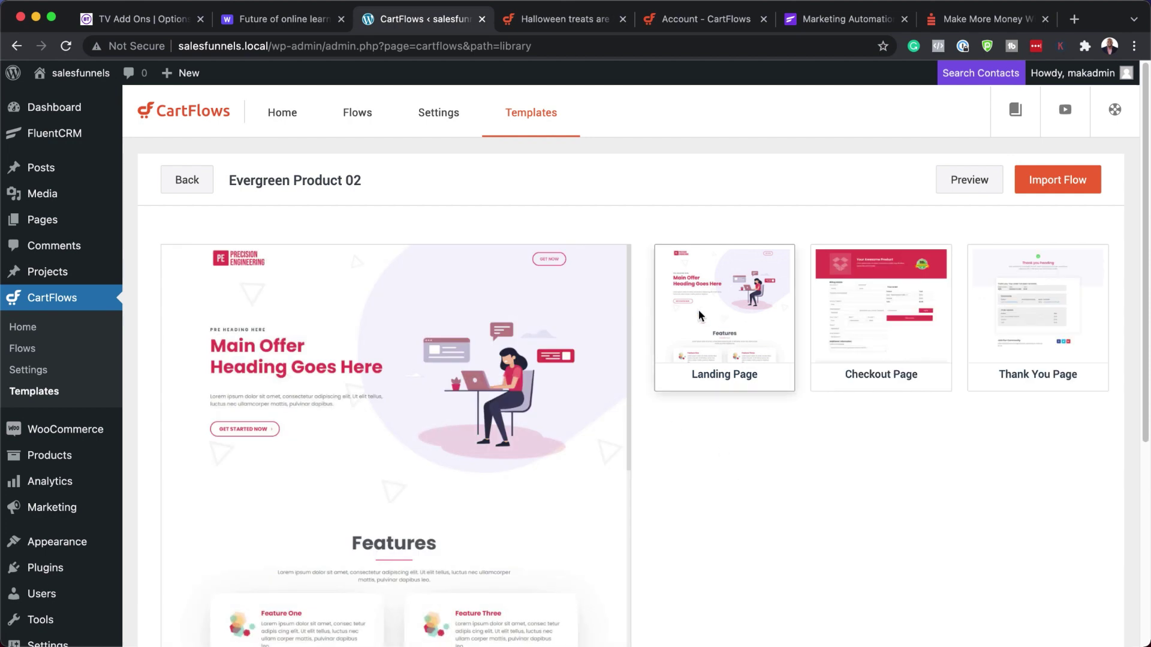
pyautogui.scroll(-15, 497, 430)
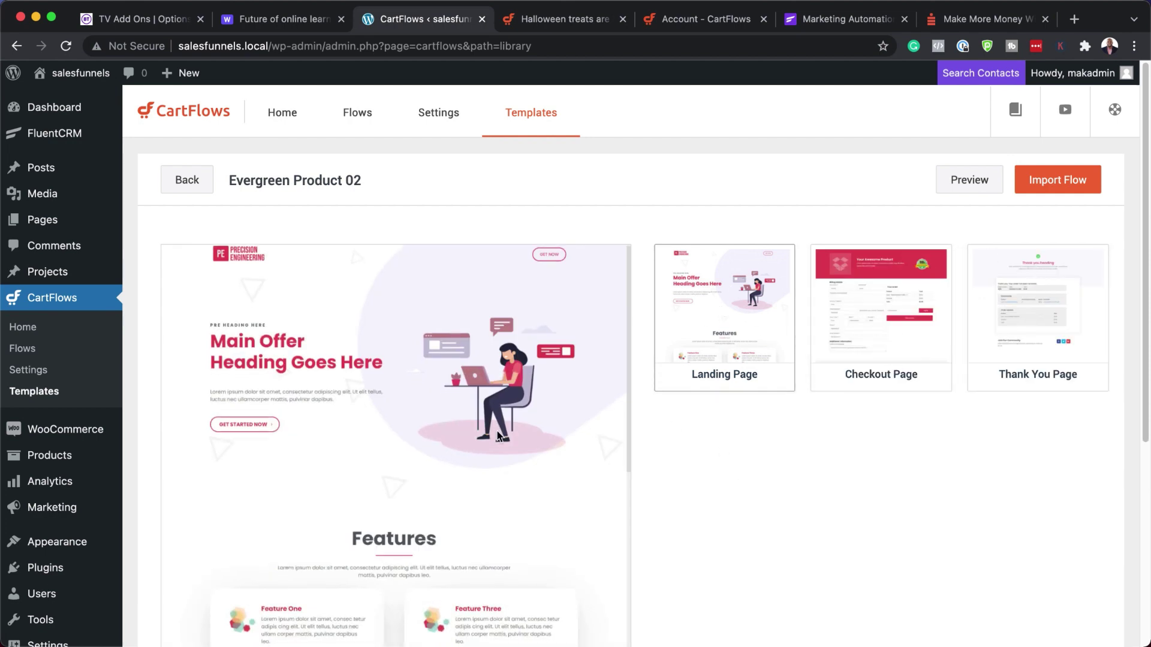
pyautogui.scroll(-5, 719, 478)
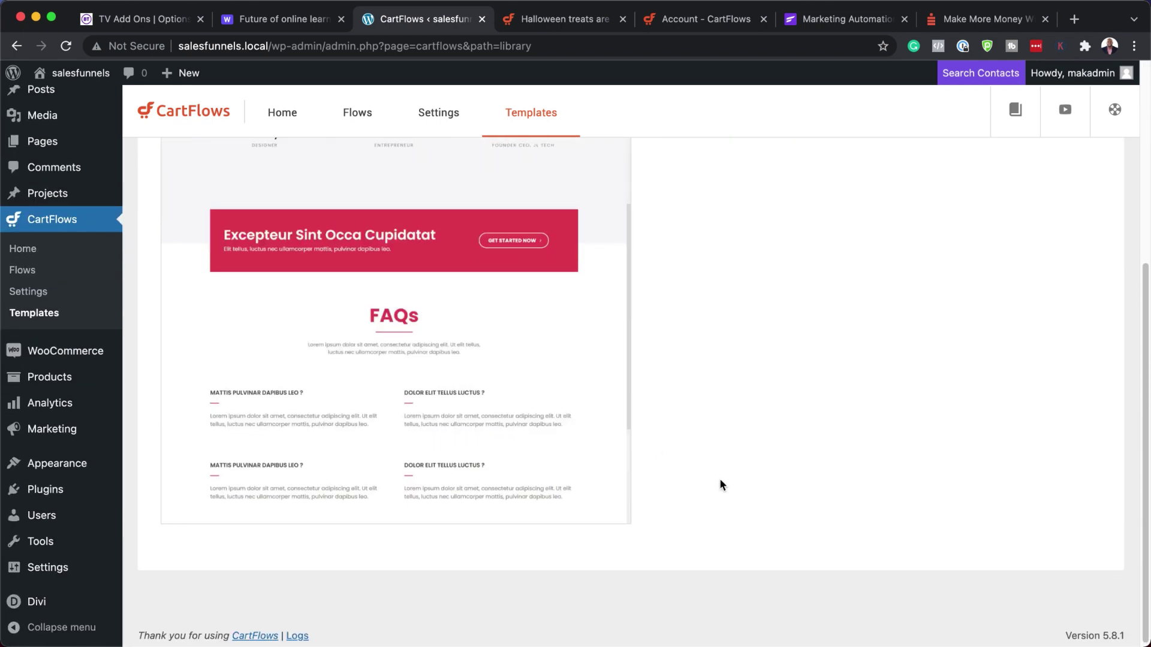
pyautogui.scroll(5, 719, 478)
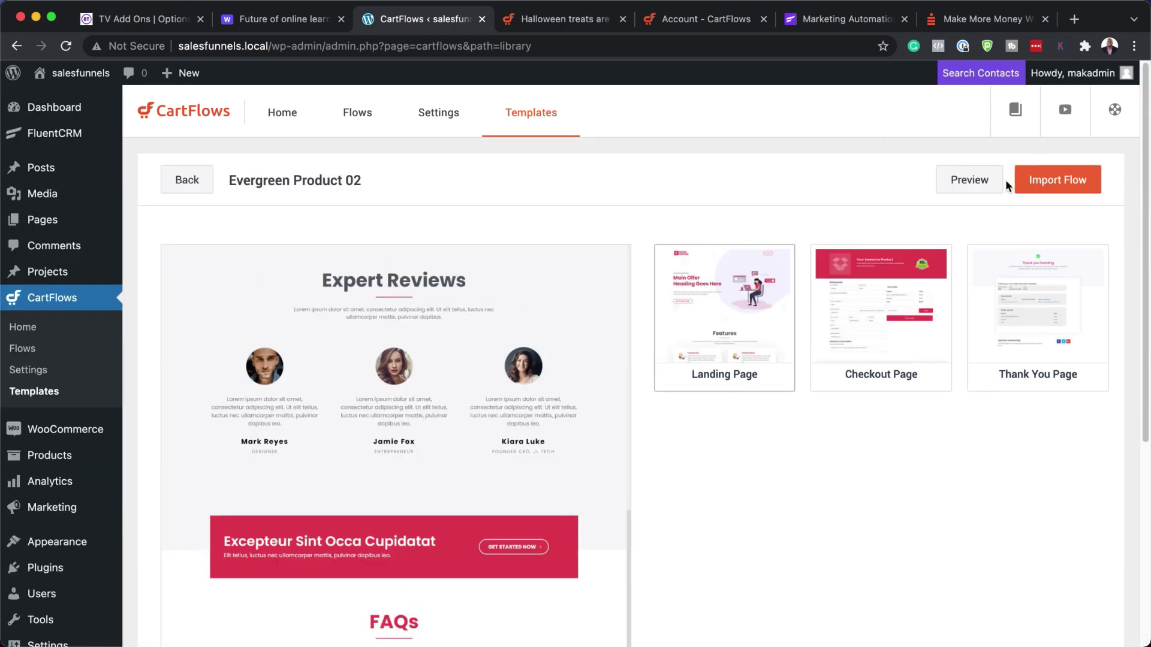
# - Import Evergreen Product 02 as a flow named 'Main Product / Service'
pyautogui.click(1069, 185)
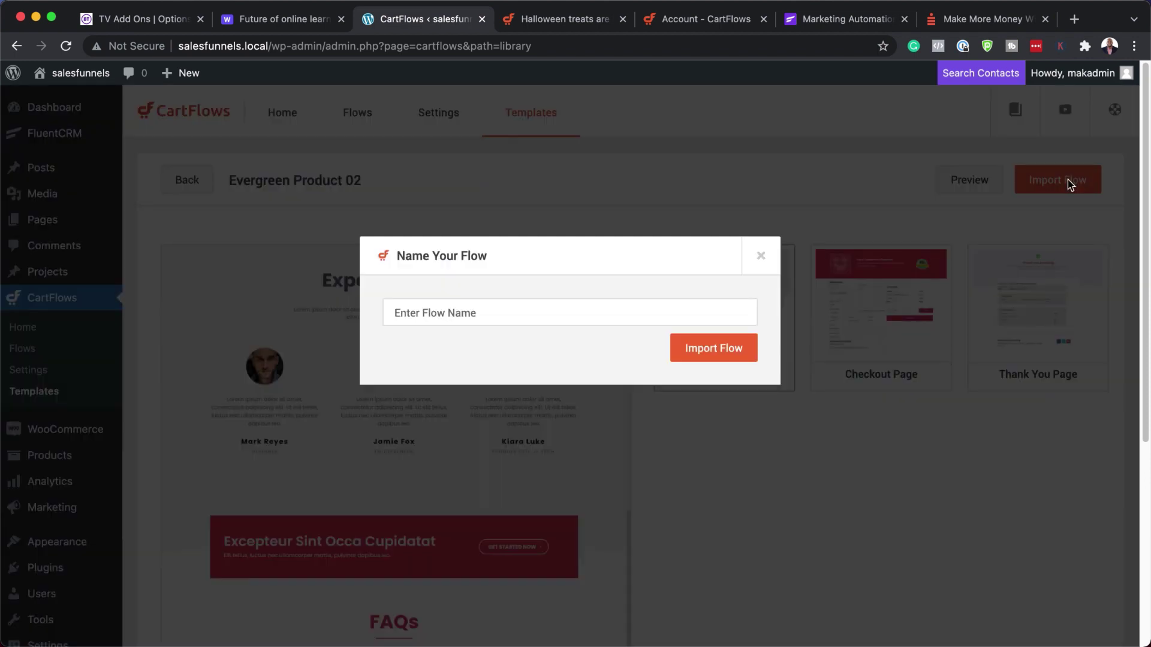
pyautogui.click(642, 316)
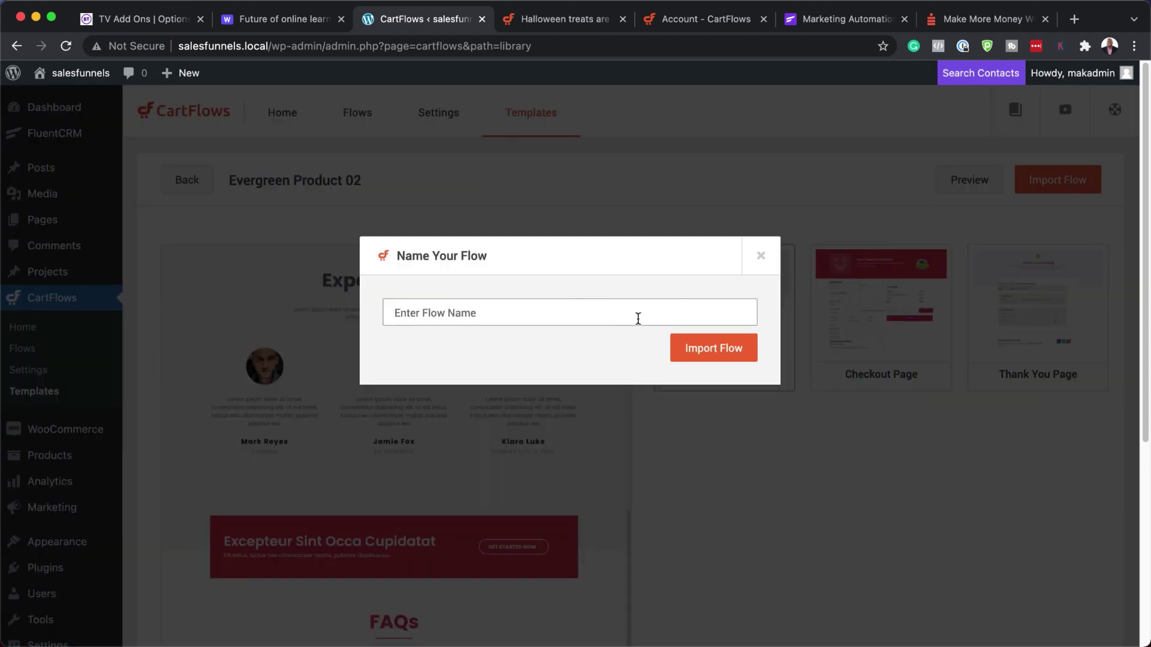
pyautogui.write('Main Product / Service')
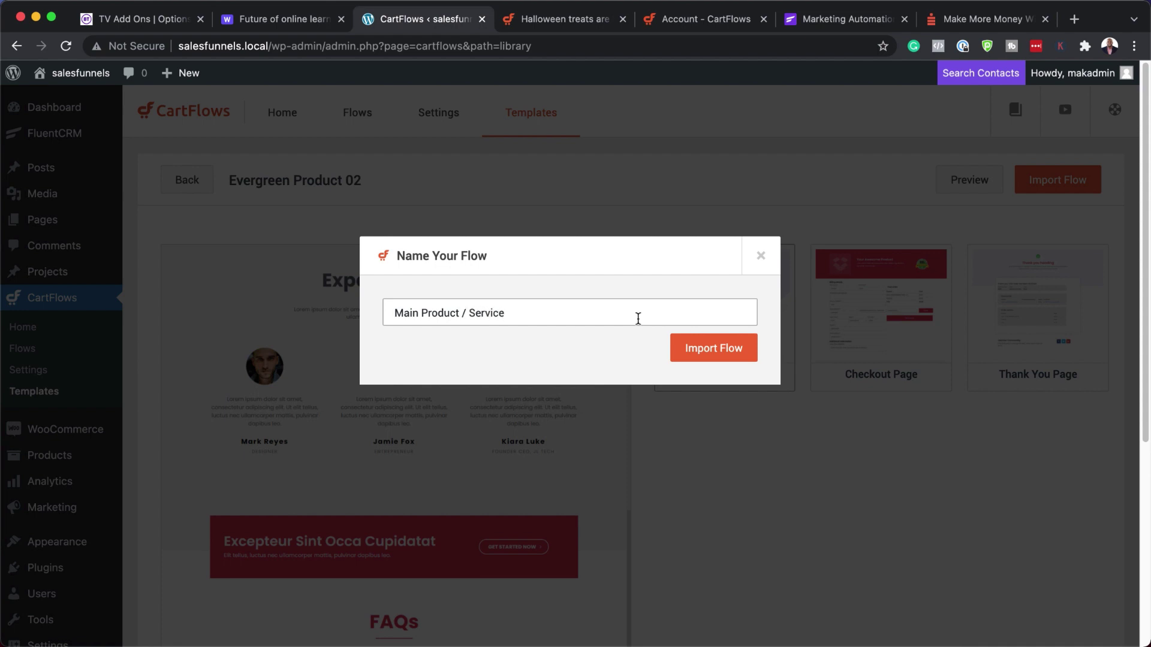
pyautogui.click(733, 353)
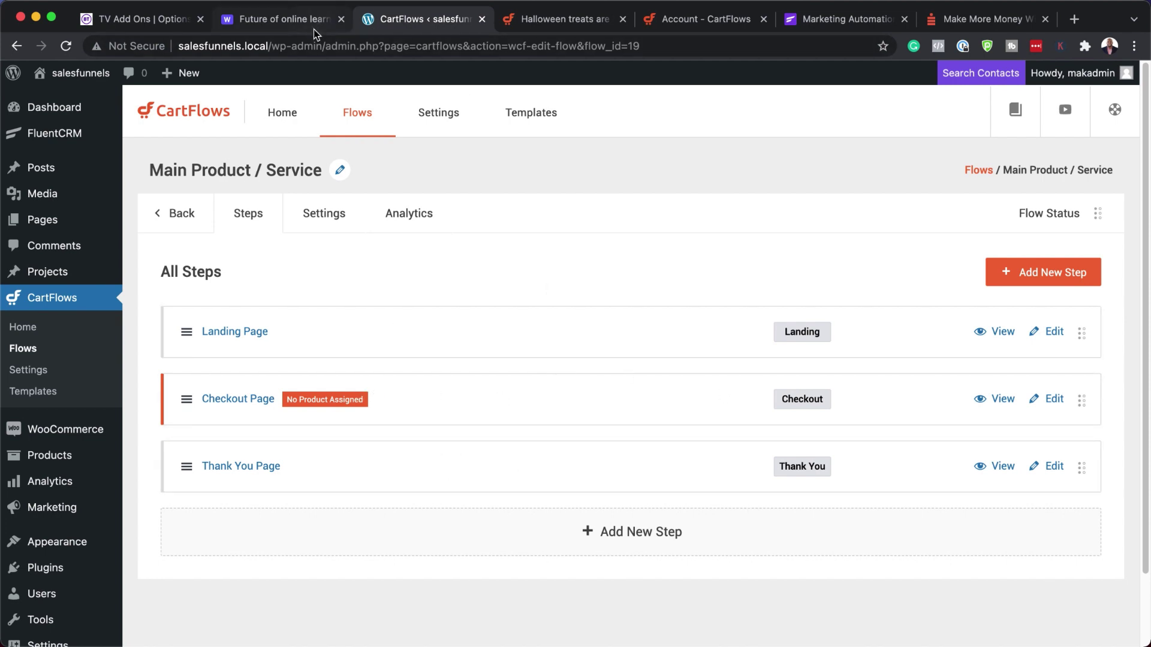
# - Check the funnel plan, then choose the fourth Upsell (Woo) template to import
pyautogui.click(298, 20)
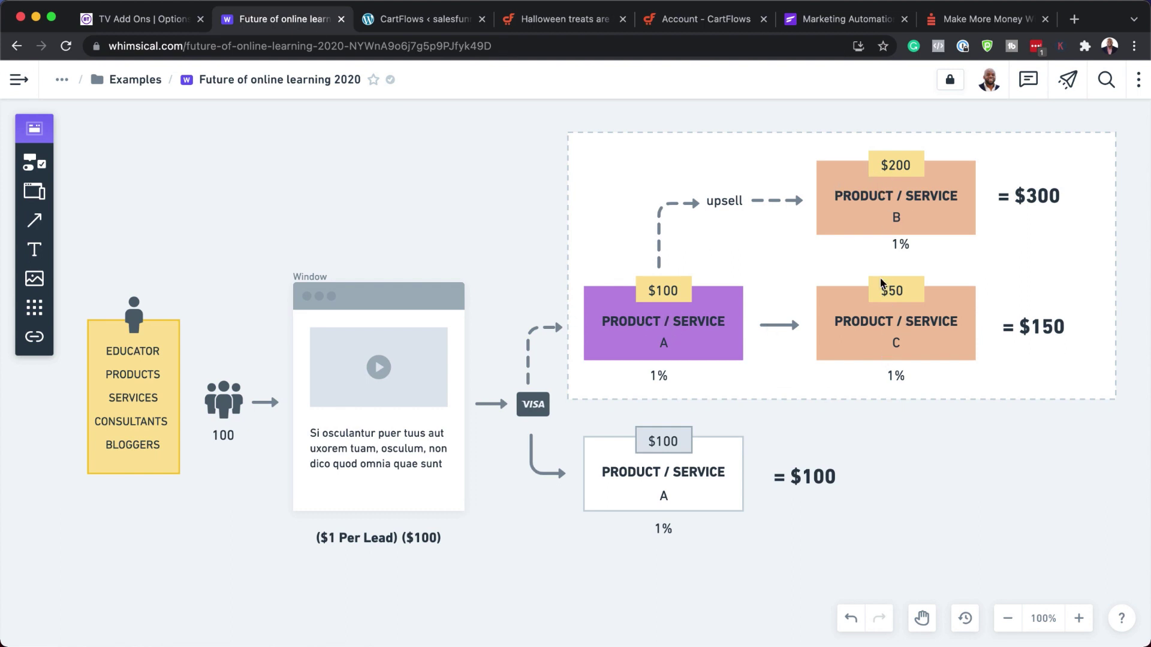
pyautogui.click(398, 22)
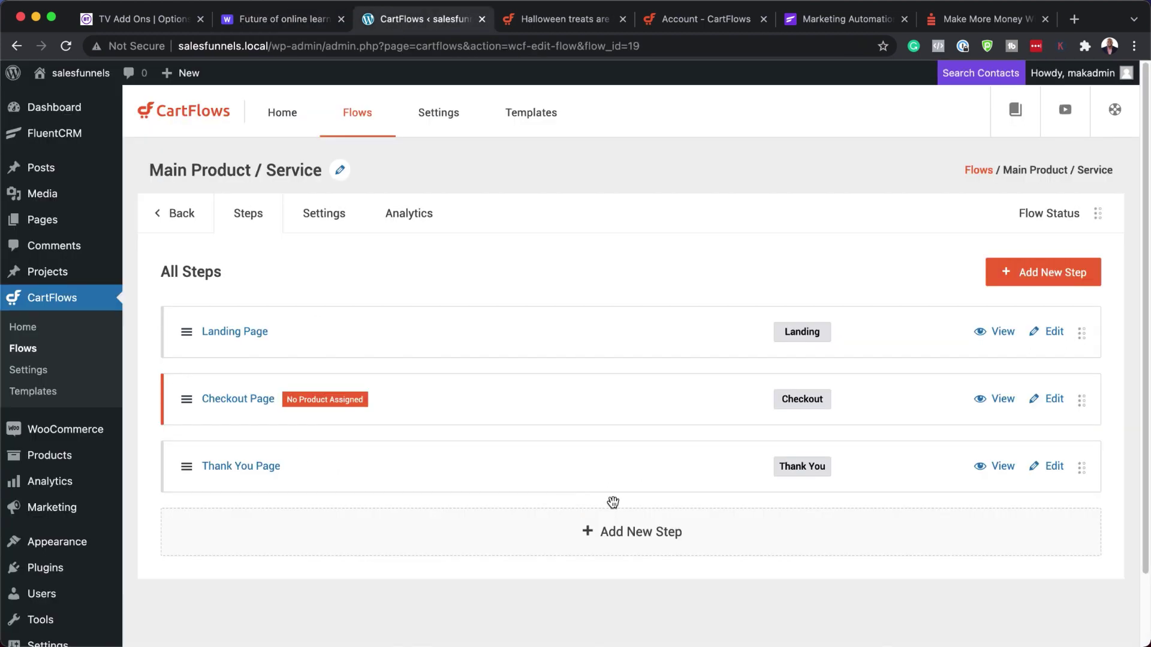
pyautogui.click(626, 537)
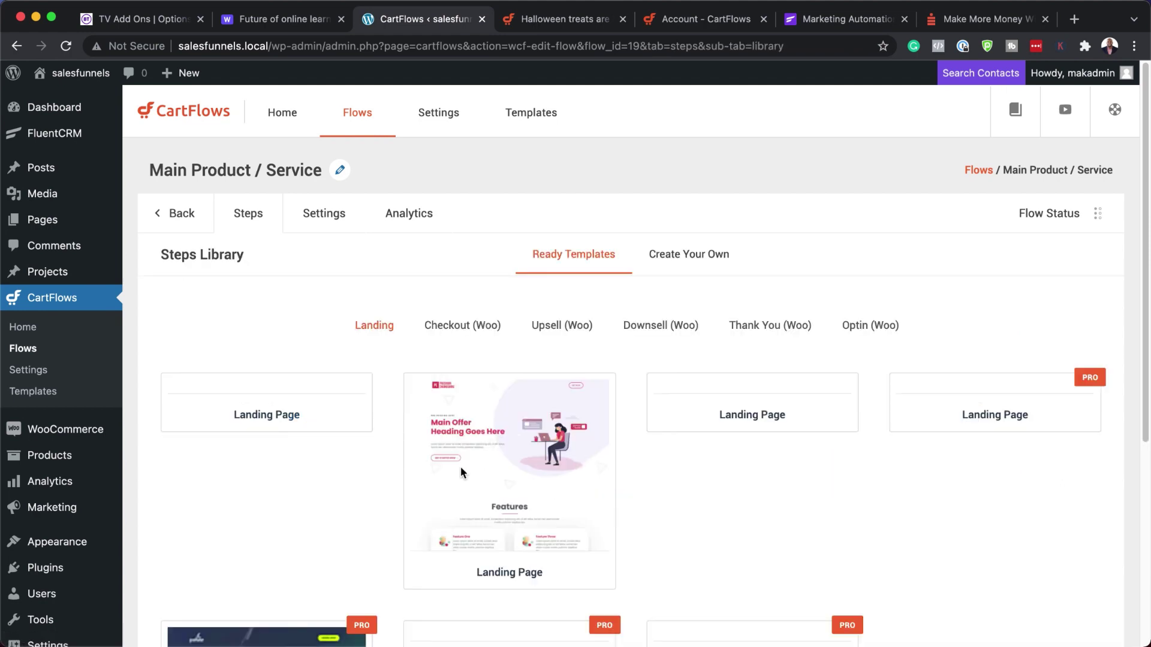
pyautogui.click(556, 328)
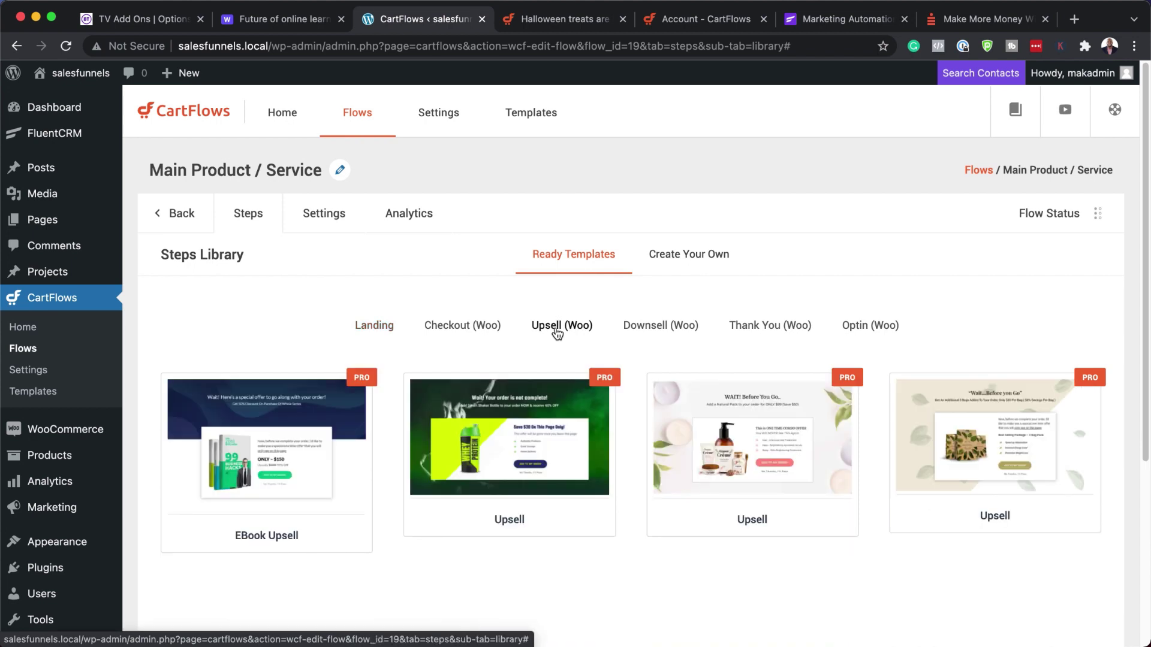
pyautogui.moveTo(1028, 450)
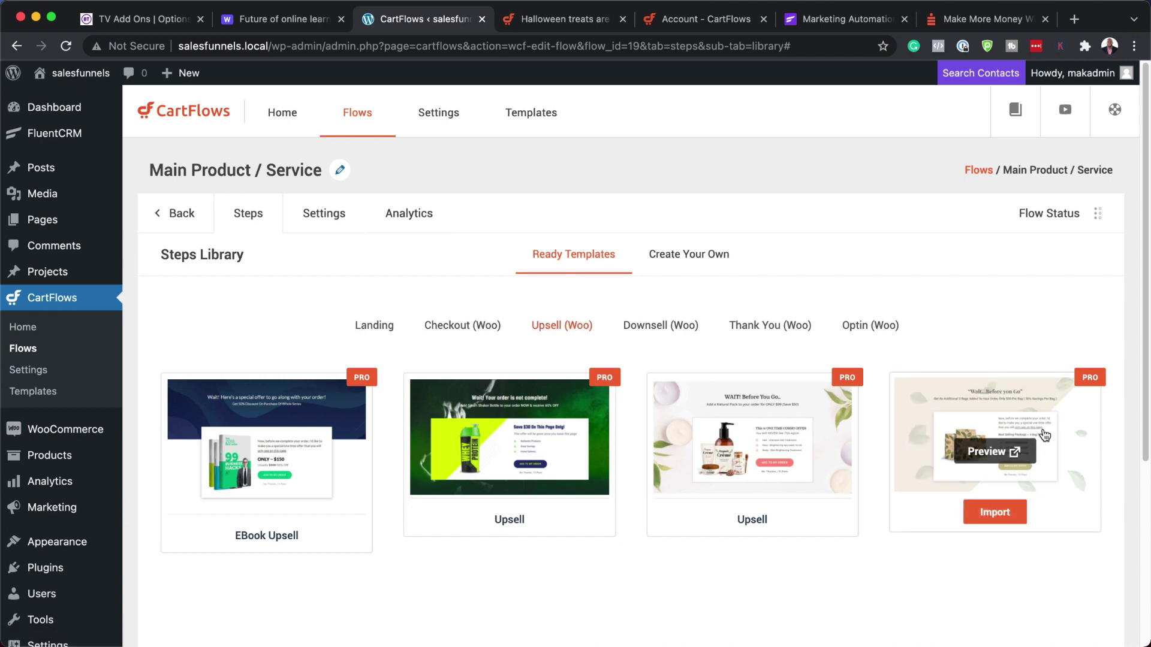
pyautogui.click(995, 513)
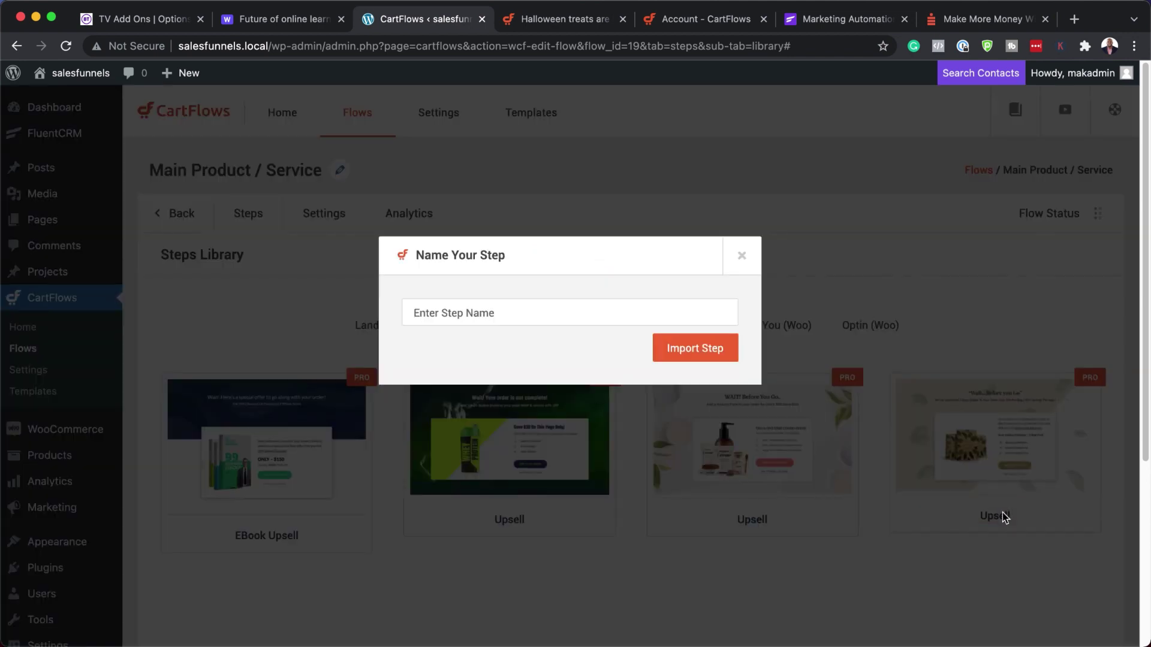
# - Name the new upsell step 'Upsell 200' and import it
pyautogui.click(576, 310)
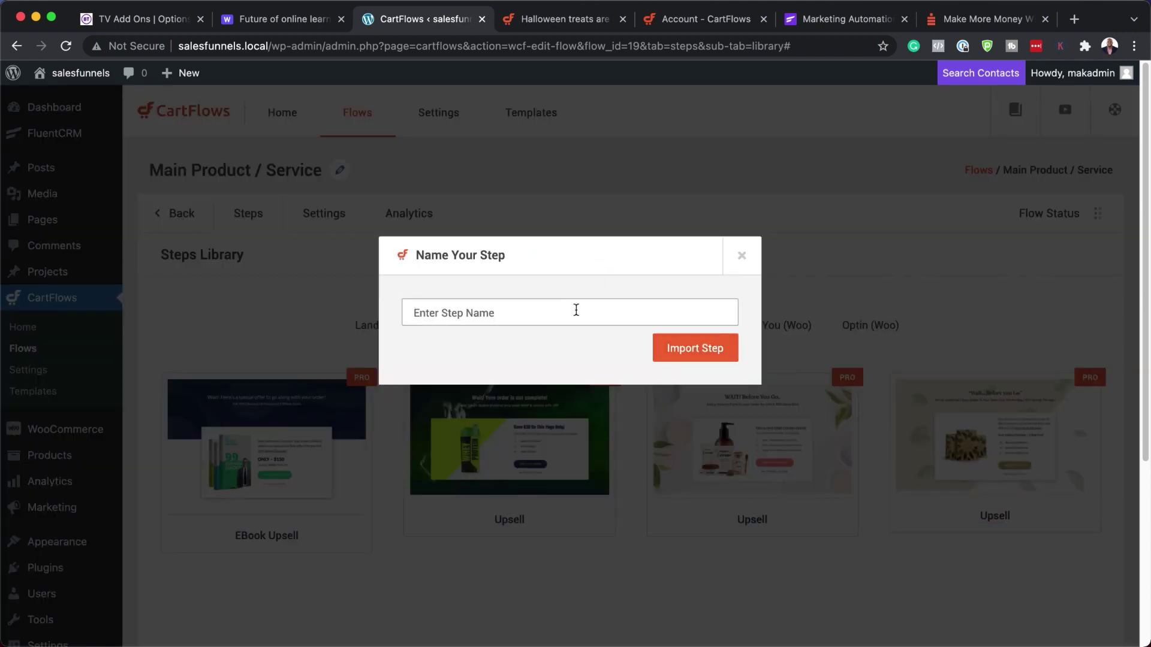
pyautogui.write('Upsell')
pyautogui.hotkey('ctrl', 'Tab')
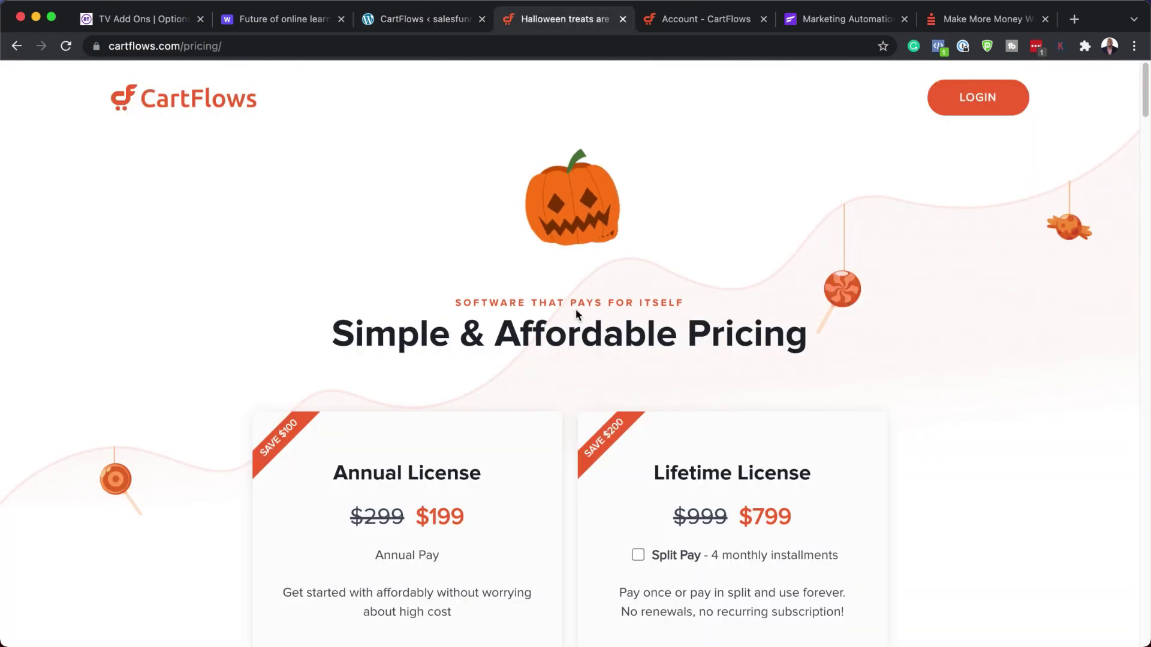
pyautogui.click(398, 22)
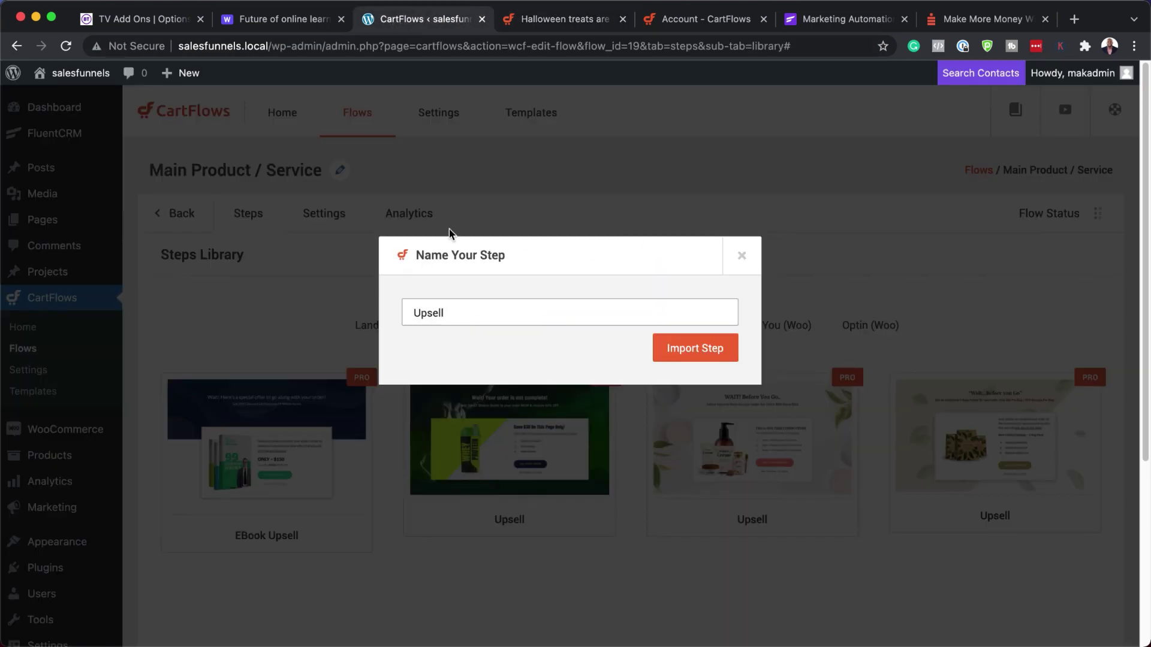
pyautogui.write('00')
pyautogui.click(686, 356)
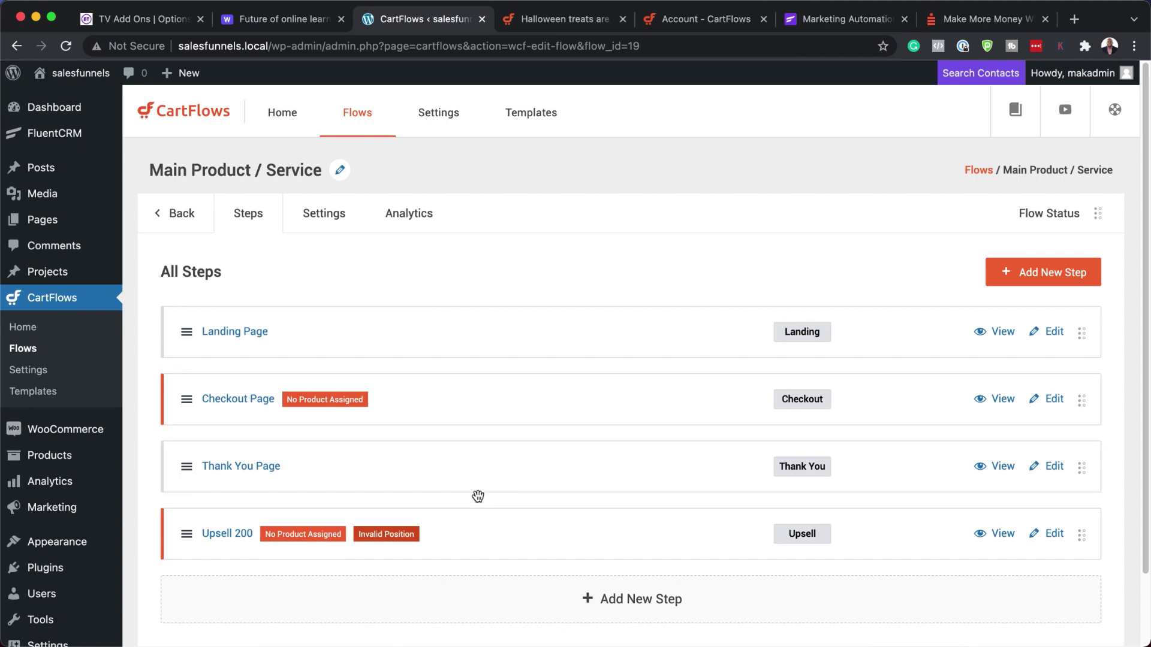
pyautogui.scroll(-1, 531, 506)
pyautogui.scroll(-1, 531, 509)
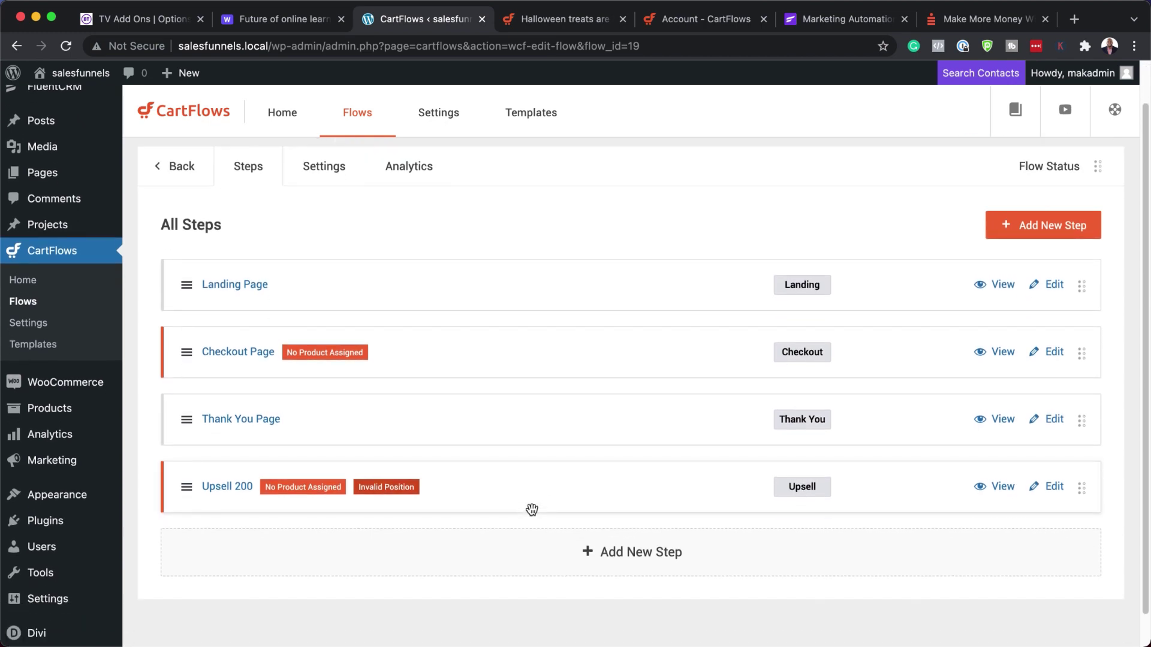
# - Import the Downsell (Woo) template as a step named 'downsell 50'
pyautogui.click(628, 555)
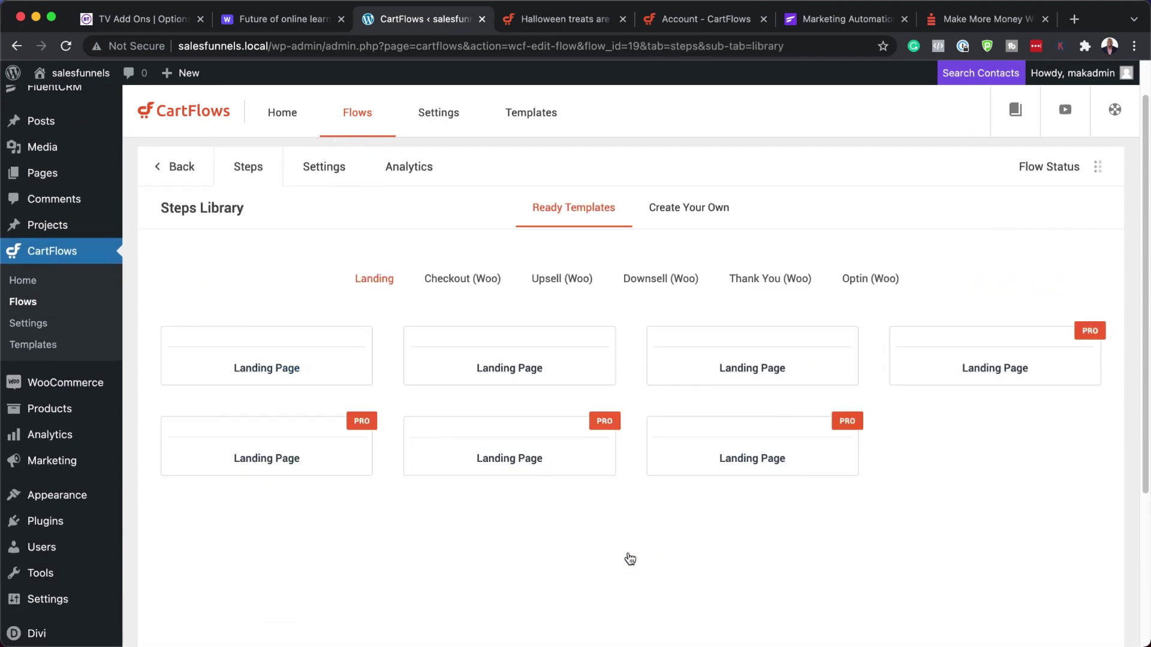
pyautogui.click(659, 278)
pyautogui.moveTo(538, 473)
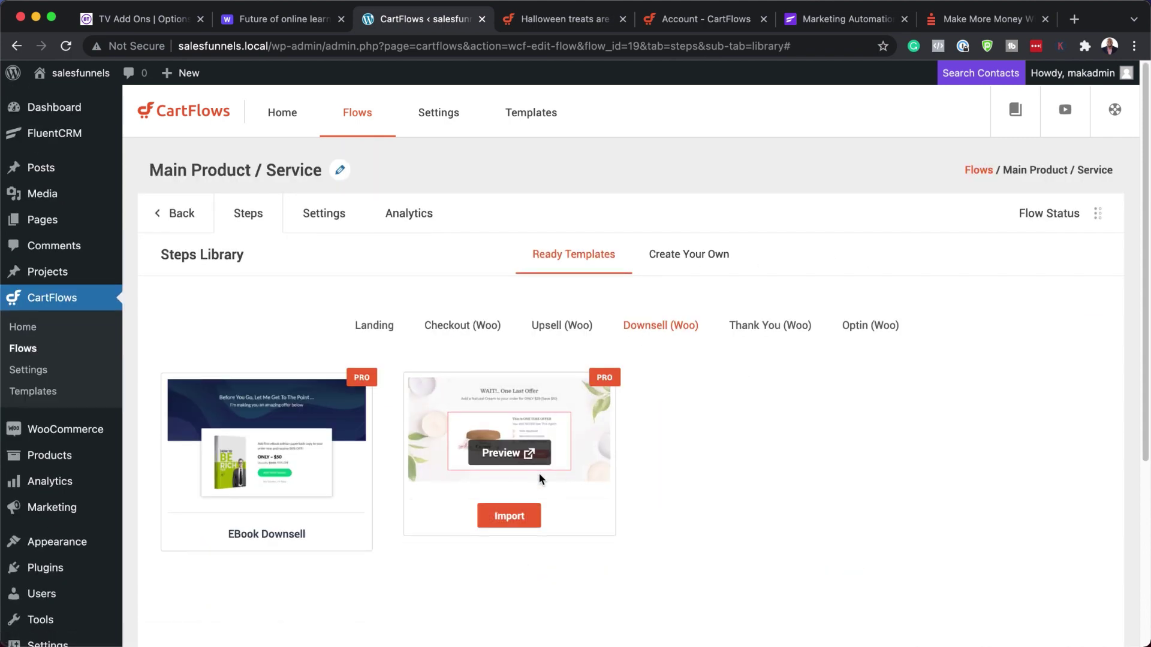
pyautogui.click(517, 519)
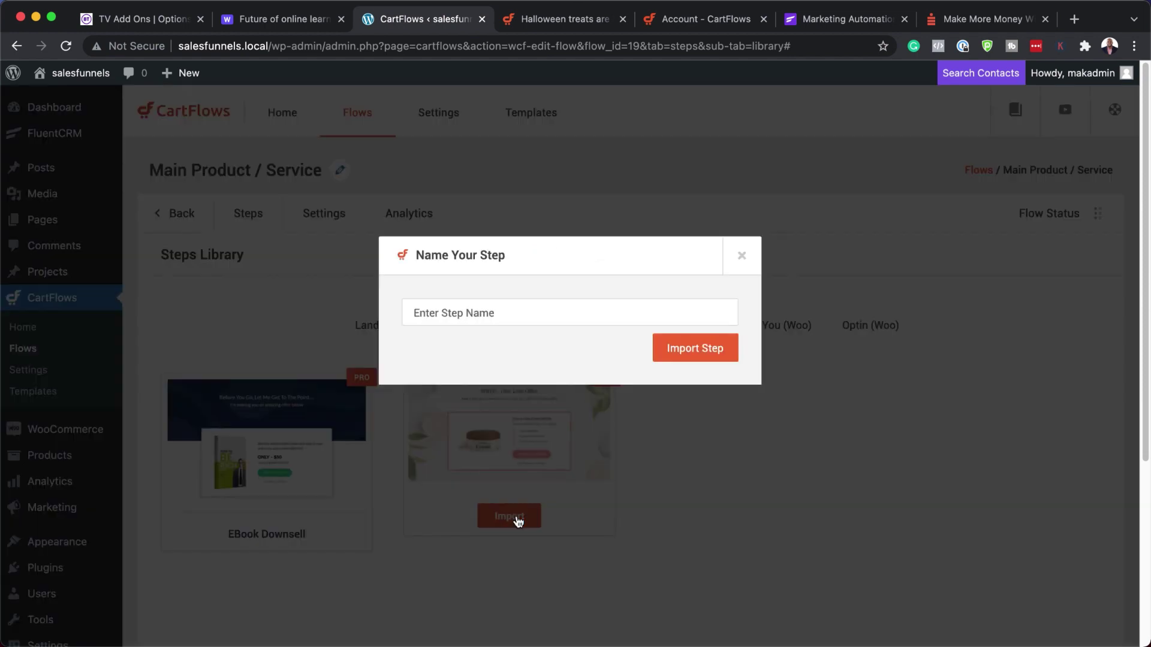
pyautogui.click(568, 317)
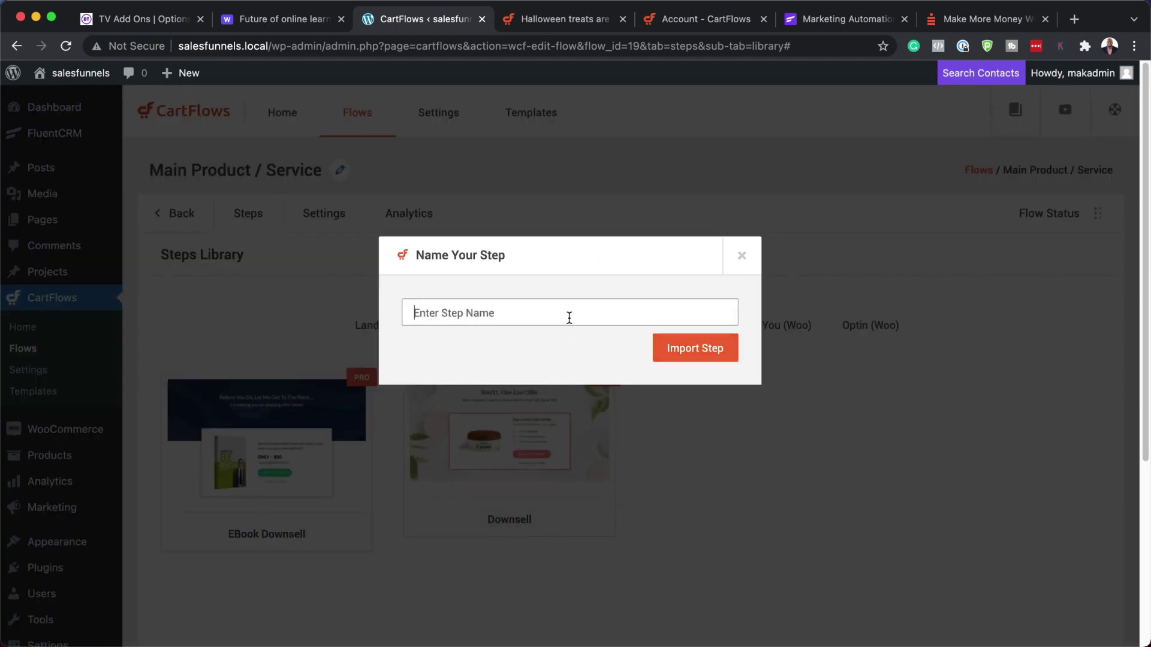
pyautogui.write('downsell 50')
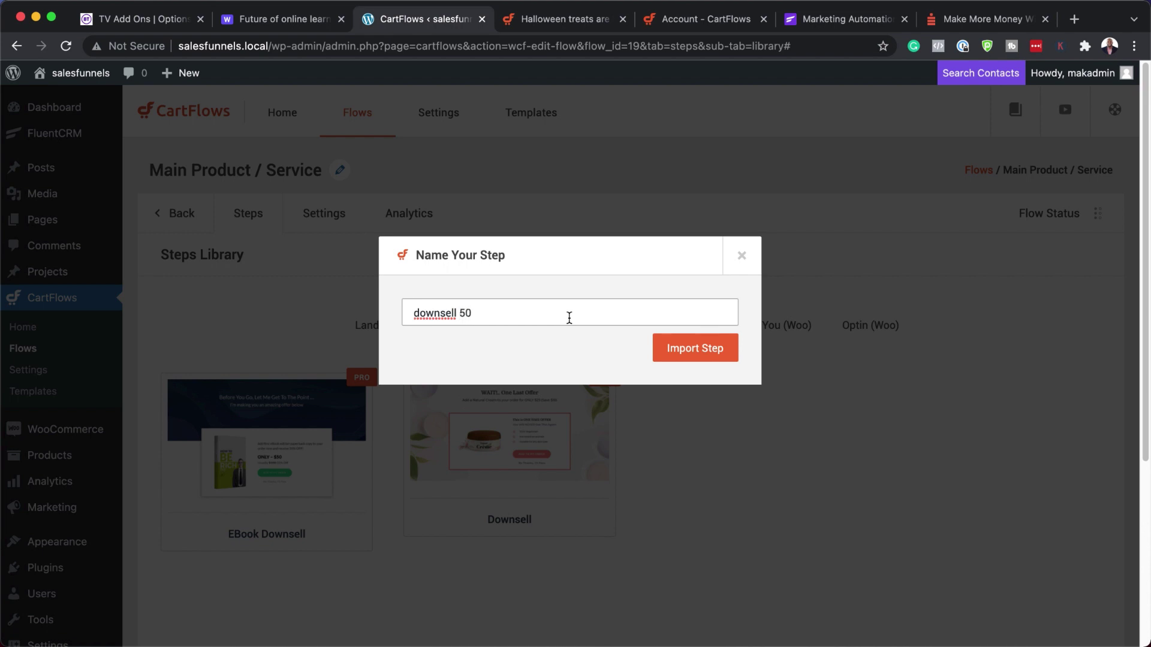
pyautogui.click(702, 351)
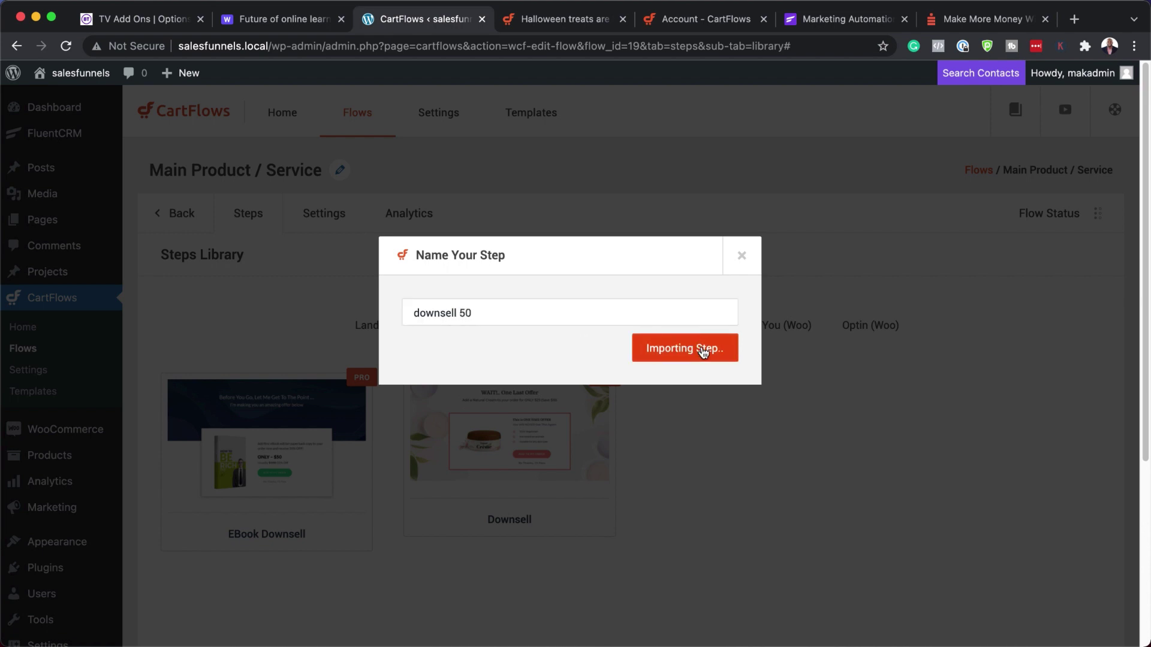
# - Review the funnel plan diagram and return to the flow's step list
pyautogui.click(299, 22)
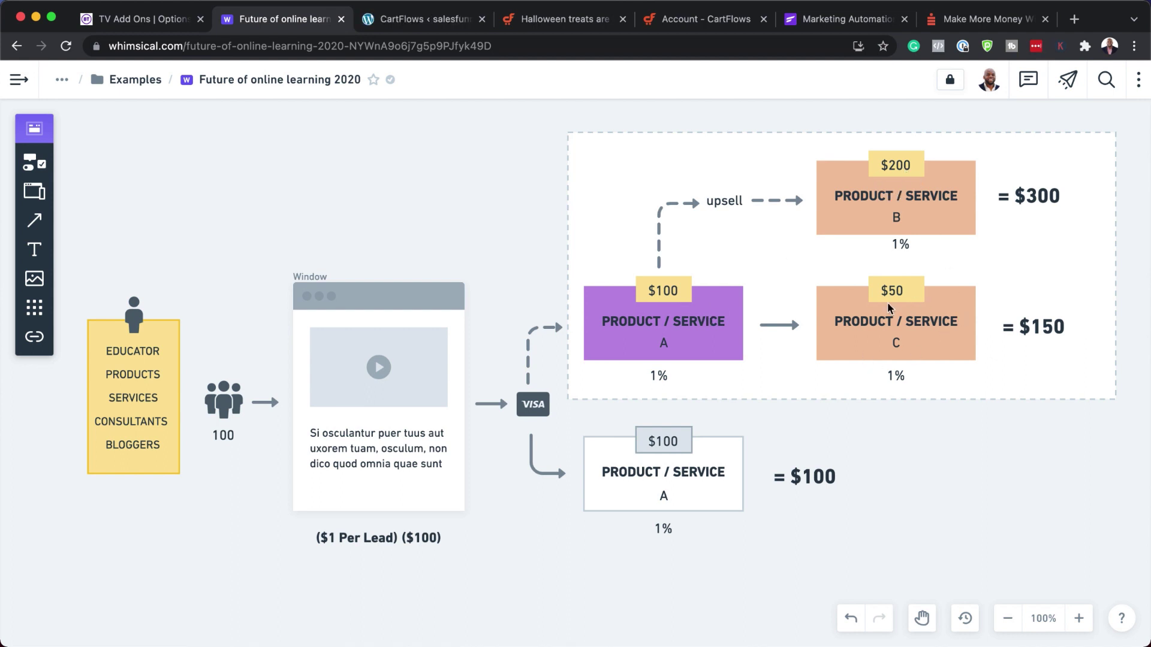
pyautogui.click(399, 19)
pyautogui.scroll(-3, 510, 343)
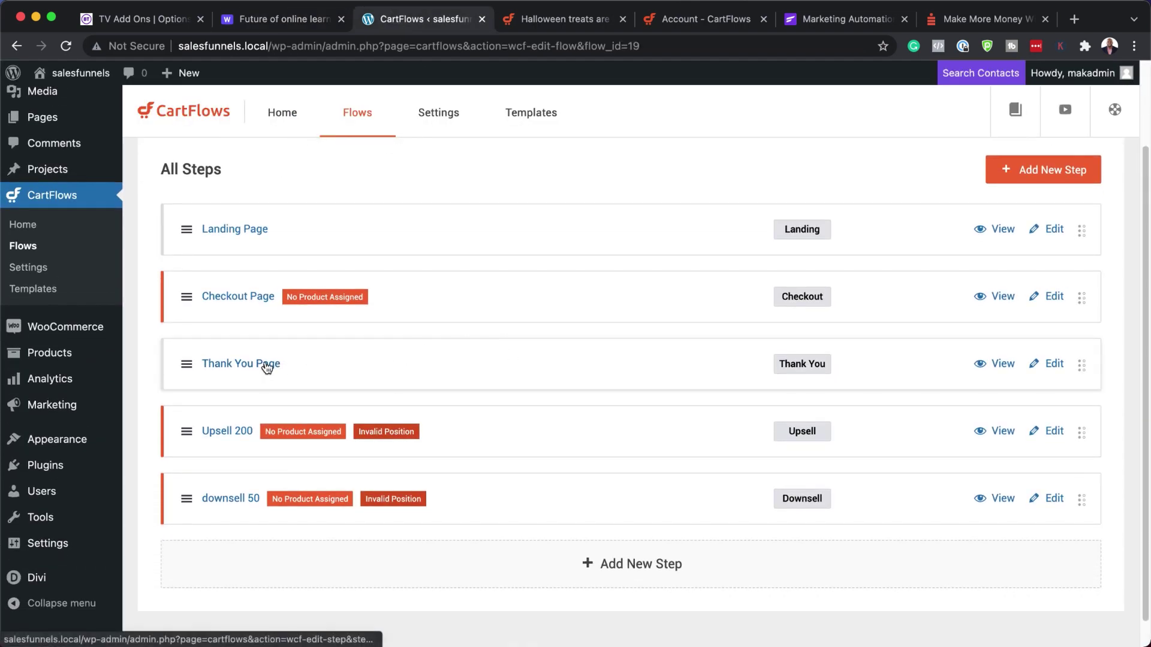
# - Drag the Thank You Page step below downsell 50 and open the Checkout Page for editing
pyautogui.click(265, 365)
pyautogui.moveTo(266, 365); pyautogui.dragTo(183, 540)
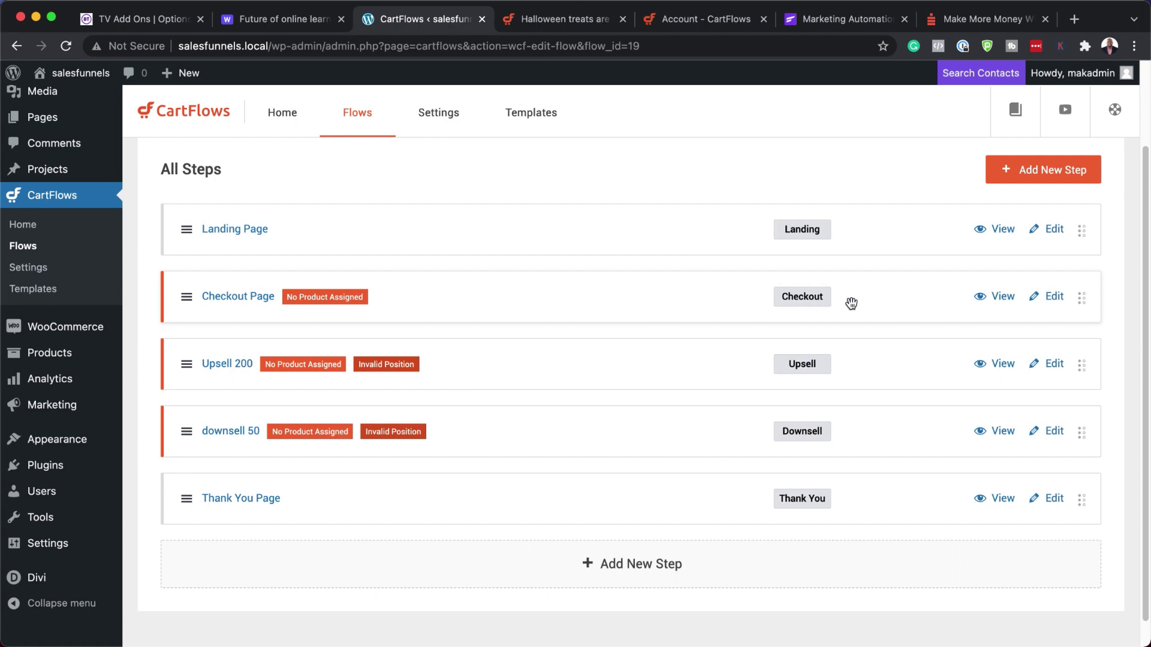
pyautogui.click(1056, 299)
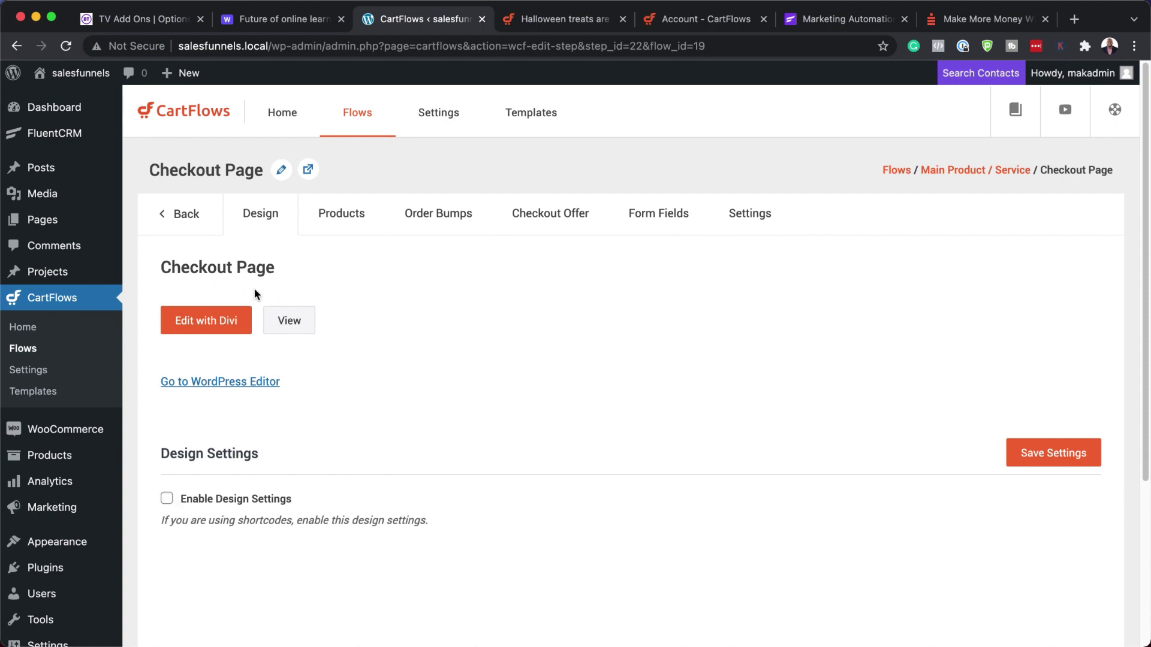
# - Add Product A (#16) to the Checkout Page's product list
pyautogui.click(357, 218)
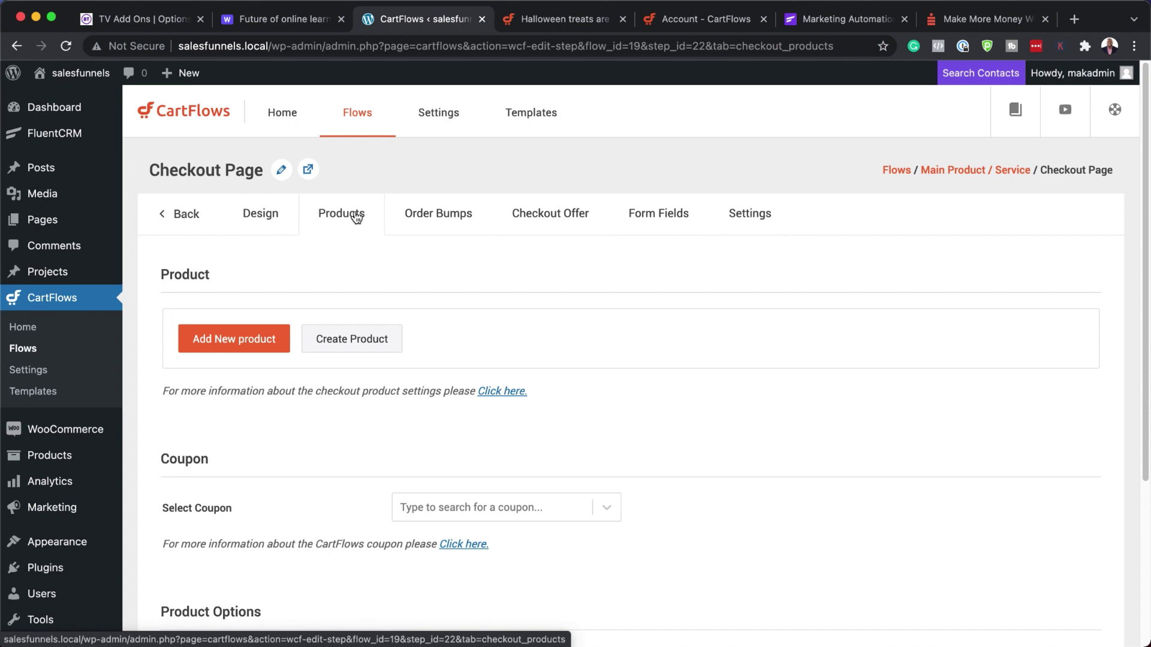
pyautogui.click(261, 343)
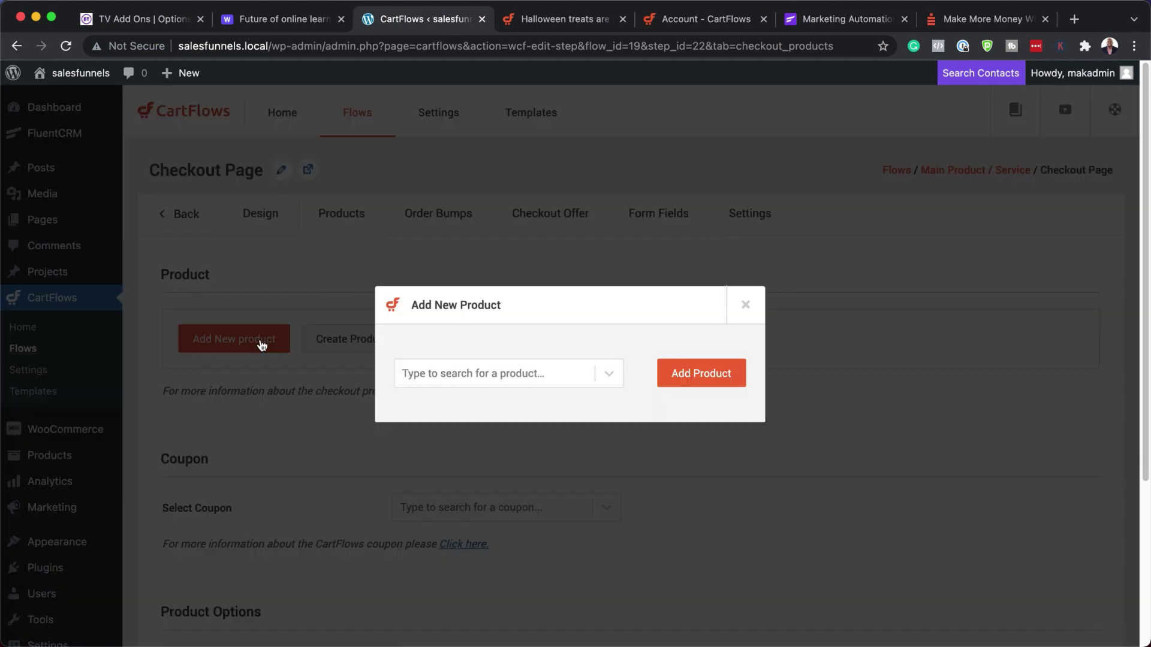
pyautogui.click(431, 374)
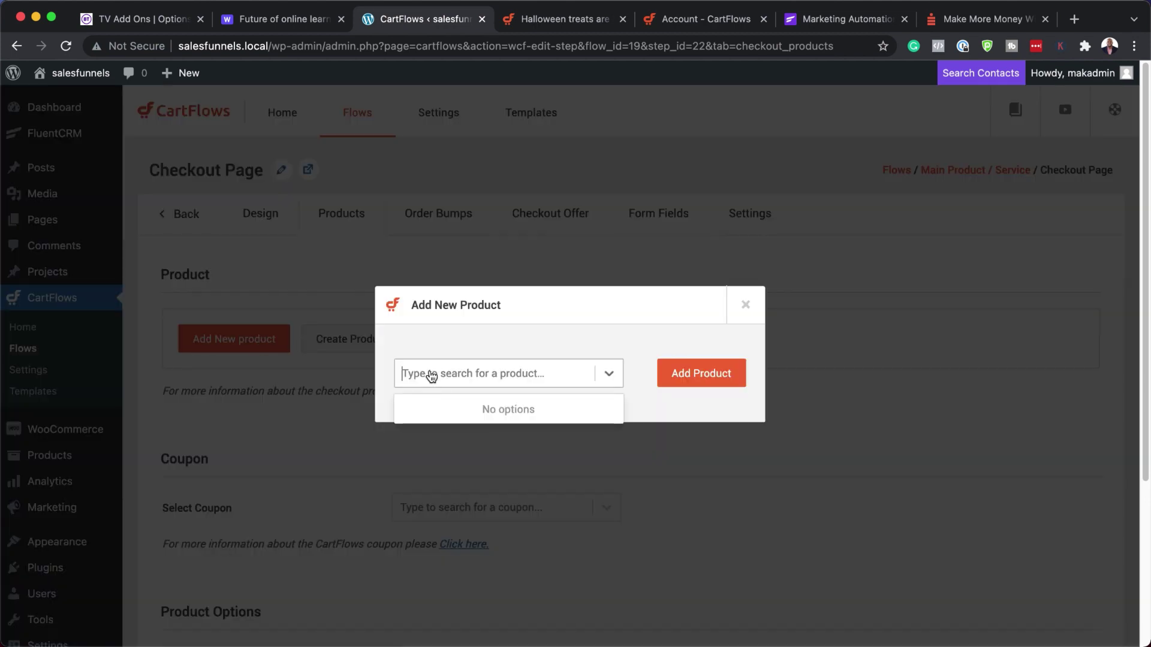
pyautogui.write('pro')
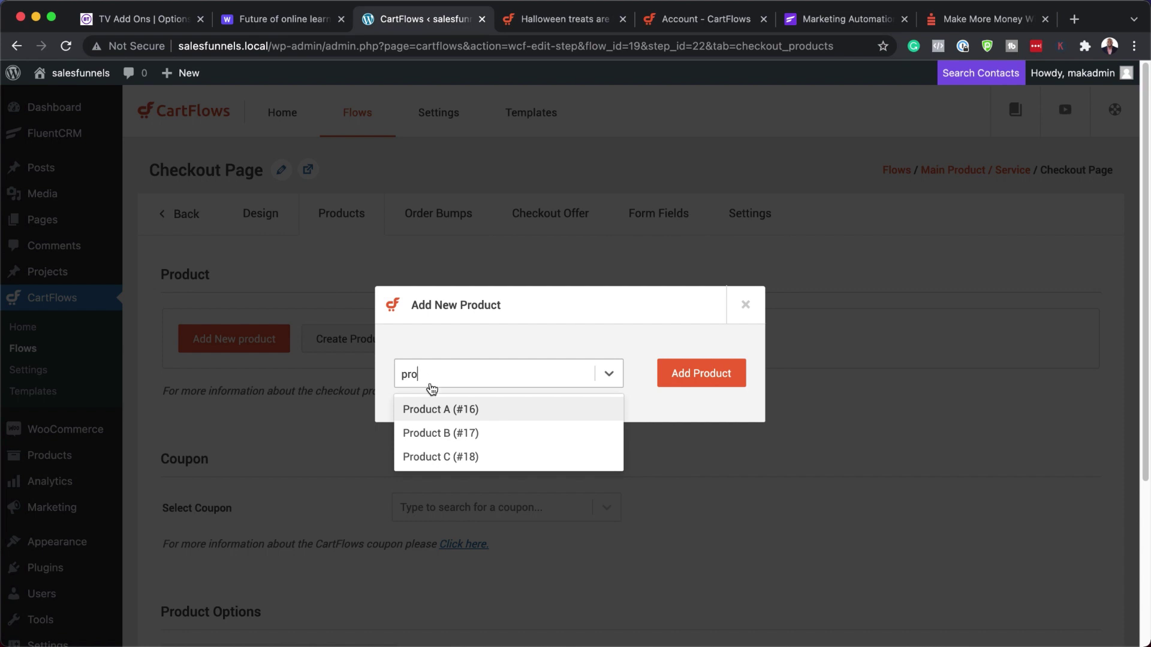
pyautogui.click(442, 409)
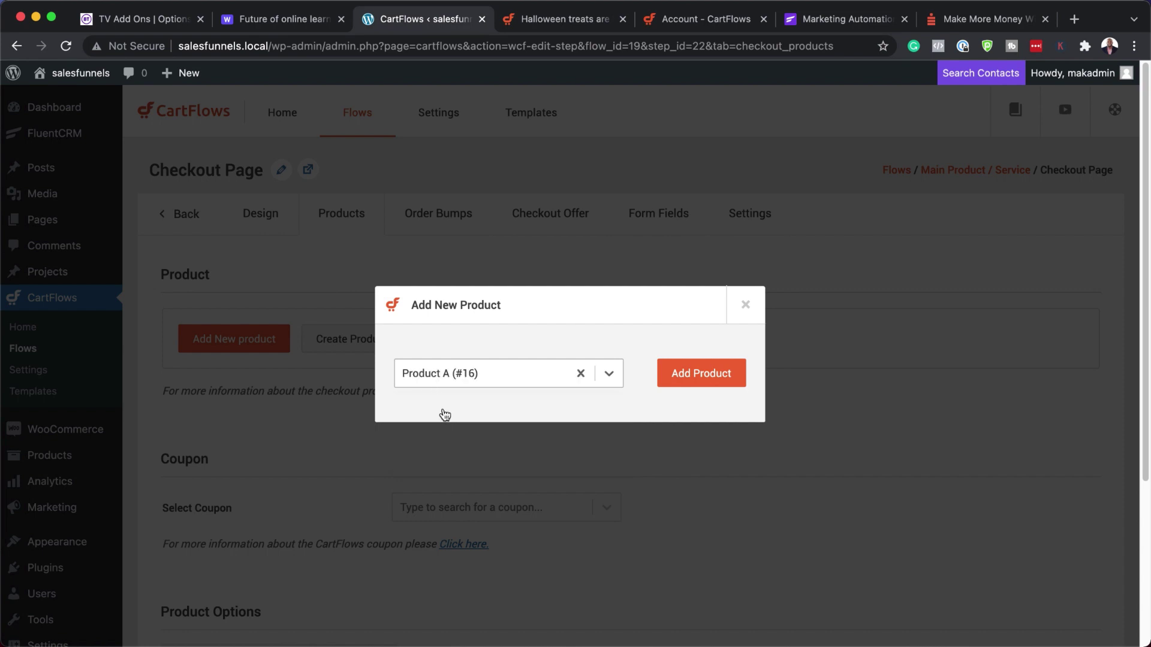
pyautogui.click(716, 381)
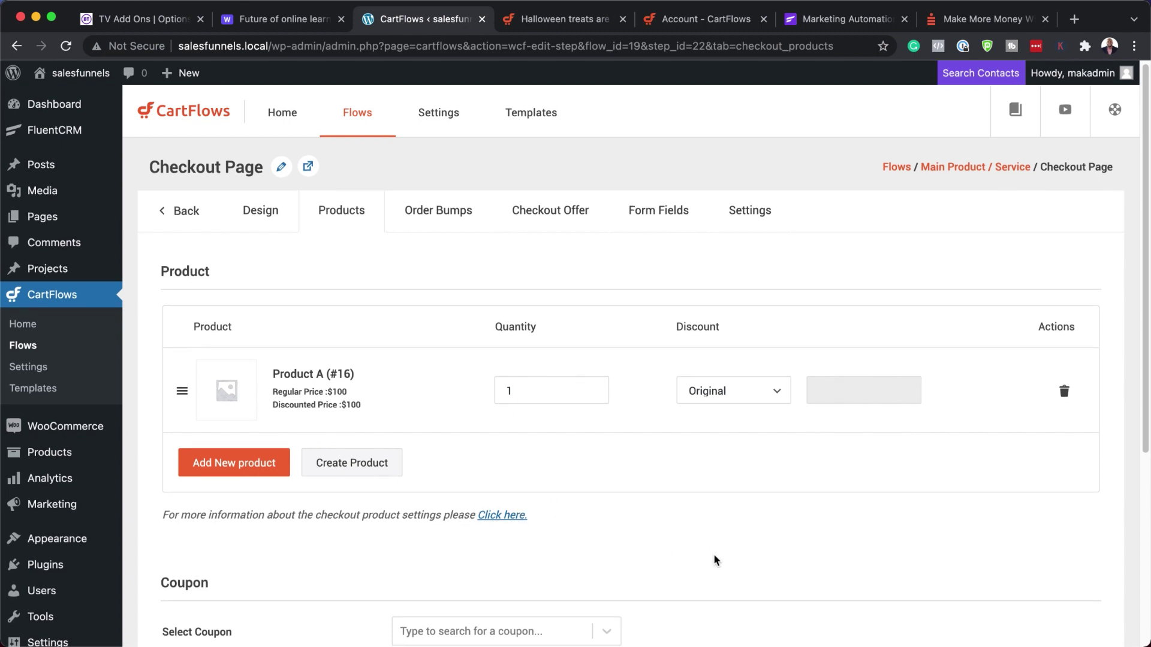
# - Review the checkout's shortcode and form field settings, selecting the CartFlows Checkout shortcode
pyautogui.scroll(-1, 714, 556)
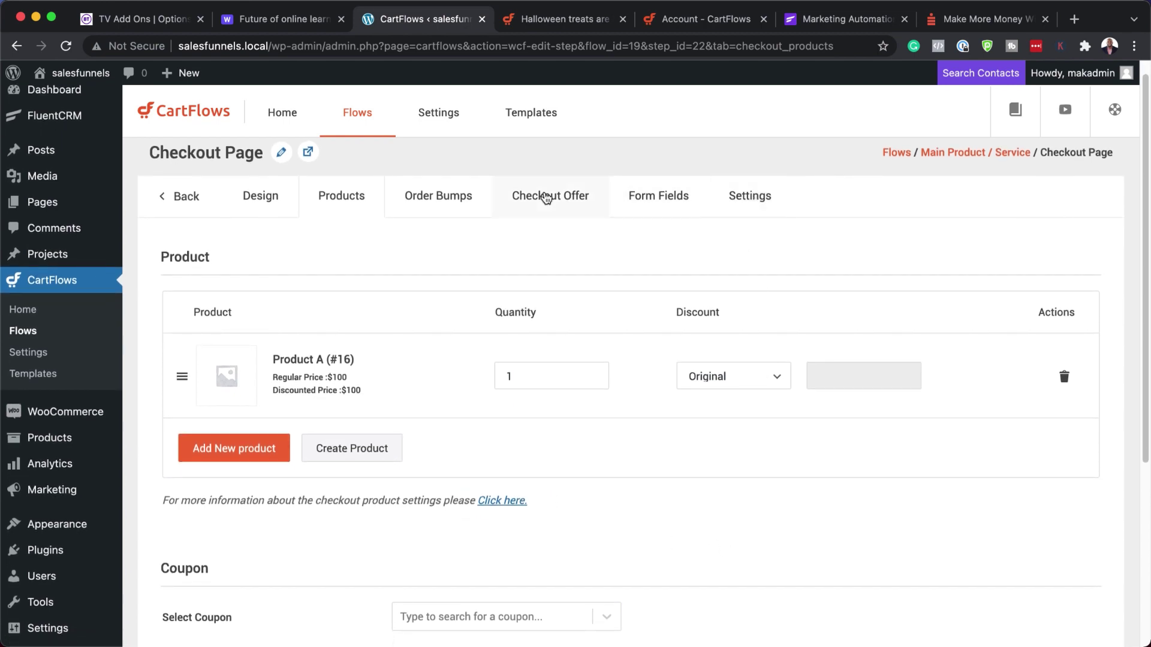
pyautogui.click(750, 203)
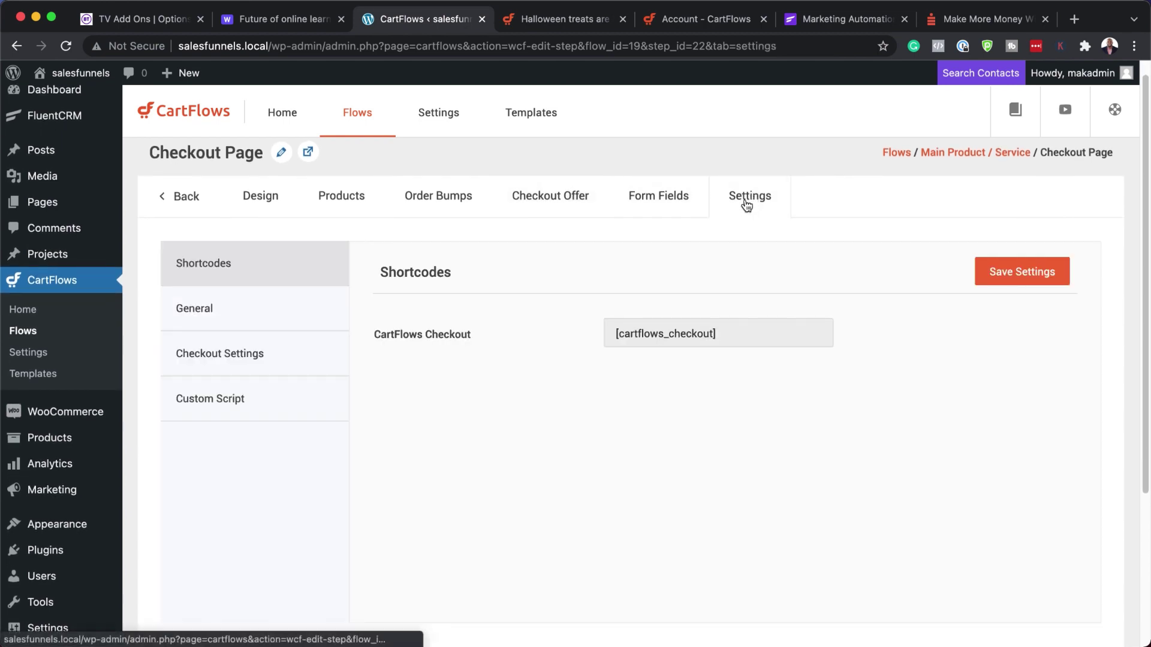
pyautogui.click(714, 333)
pyautogui.moveTo(713, 333); pyautogui.dragTo(593, 324)
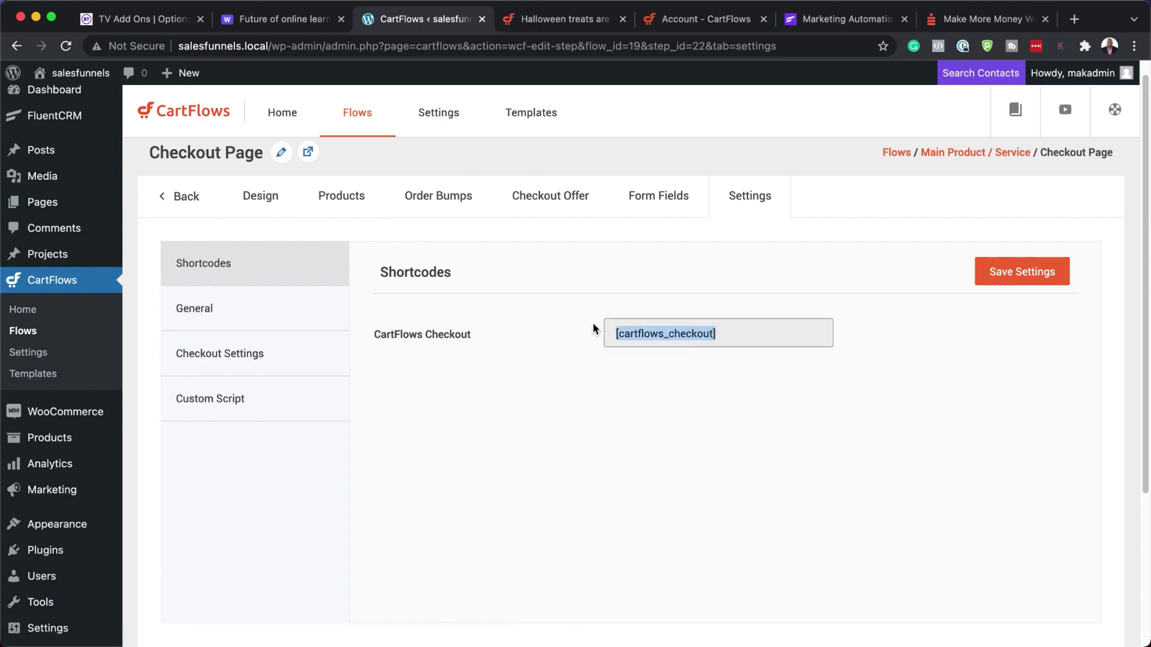
pyautogui.click(656, 198)
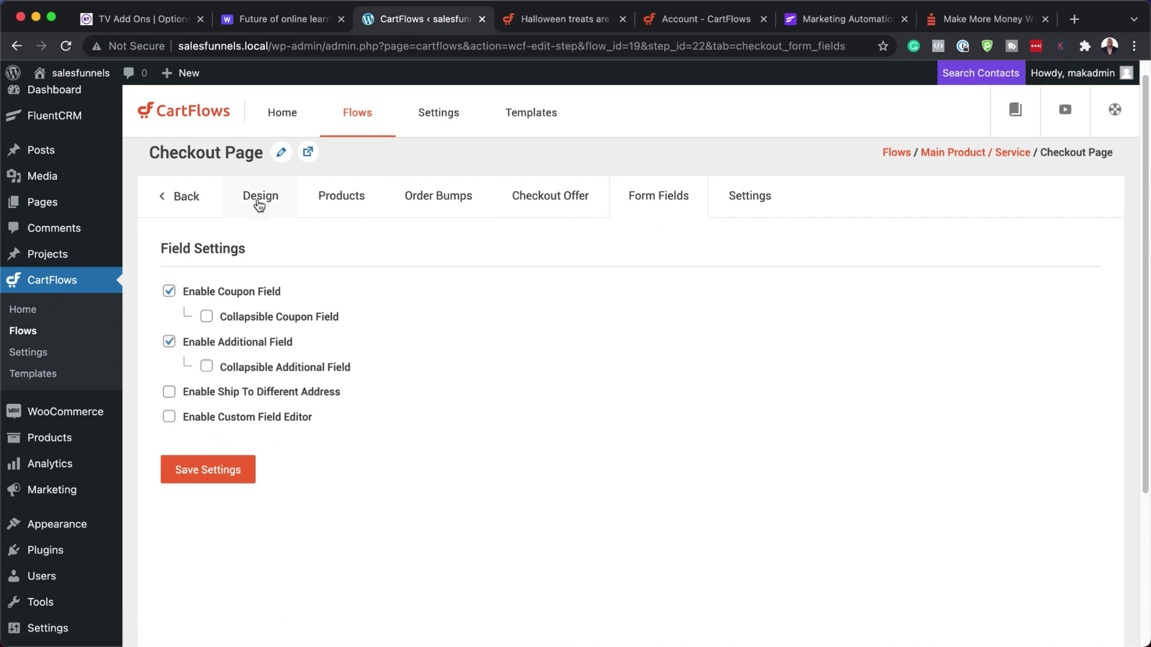
# - Save the checkout product settings and return to the flow's steps list
pyautogui.click(345, 190)
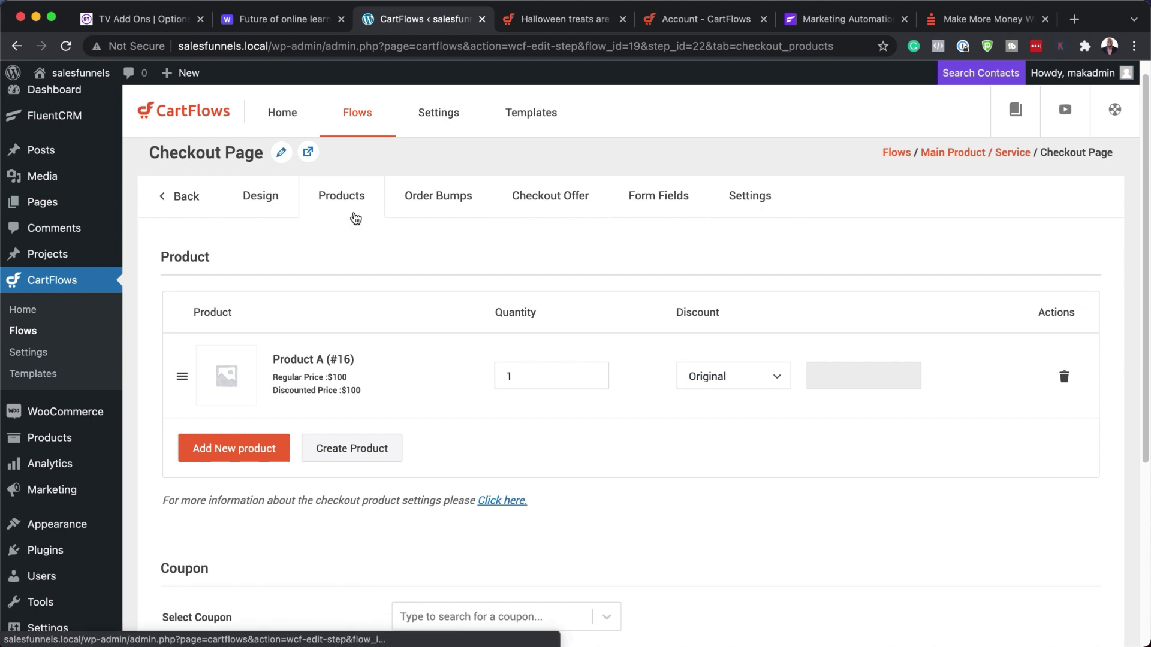
pyautogui.scroll(-1, 620, 491)
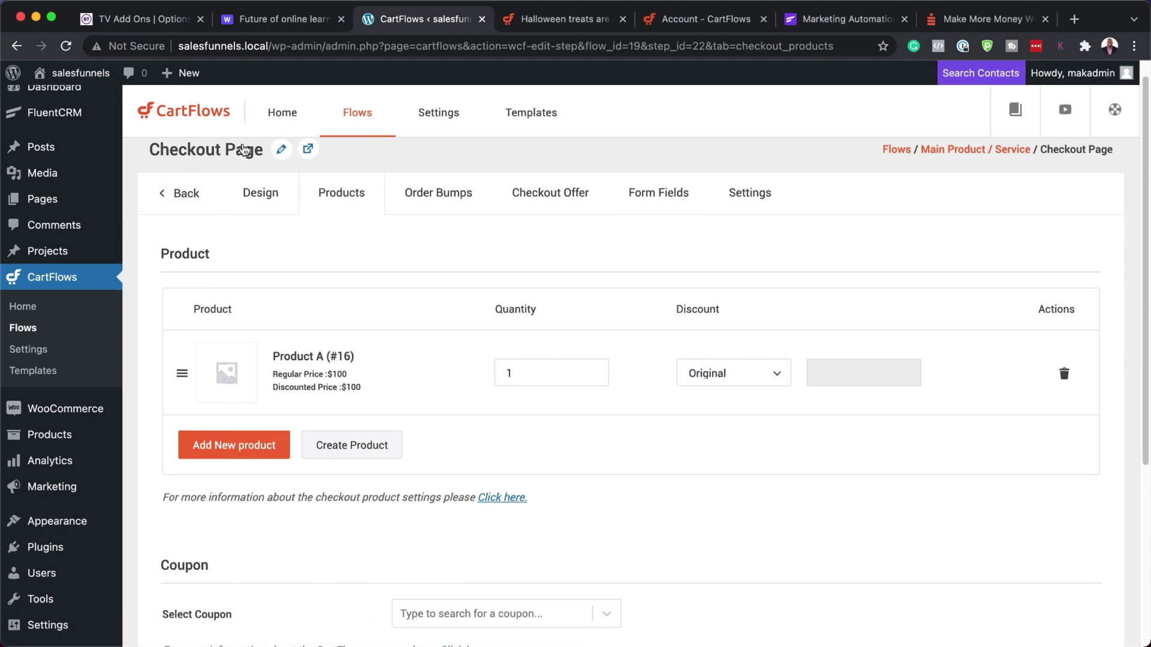
pyautogui.scroll(-5, 457, 485)
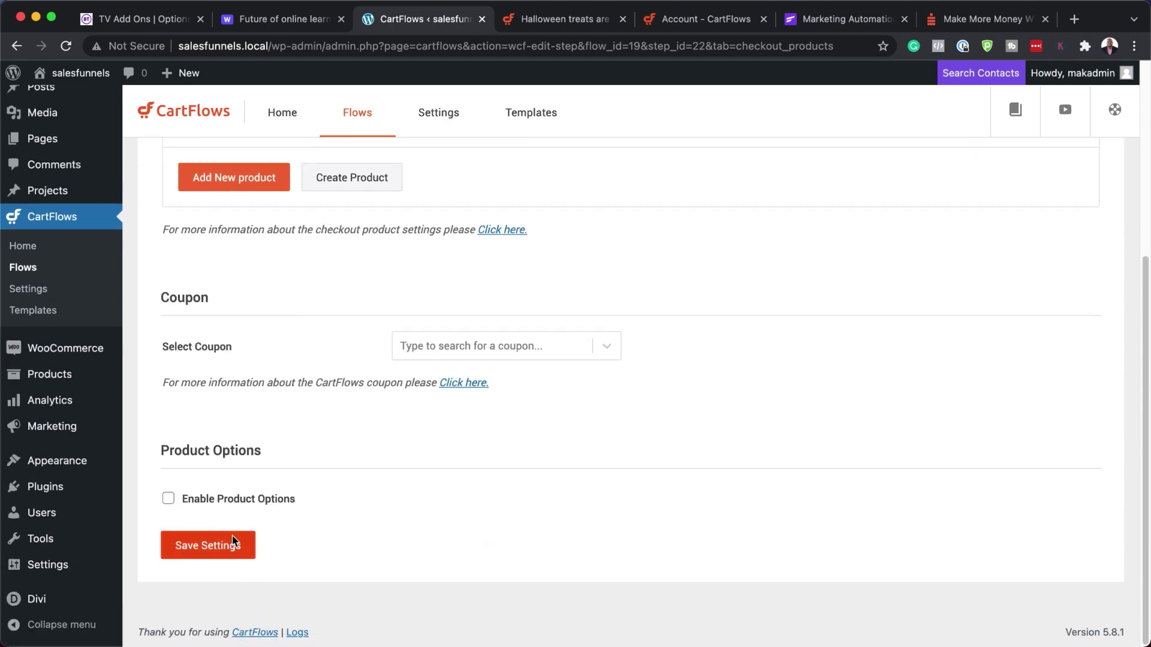
pyautogui.click(220, 546)
pyautogui.scroll(10, 428, 498)
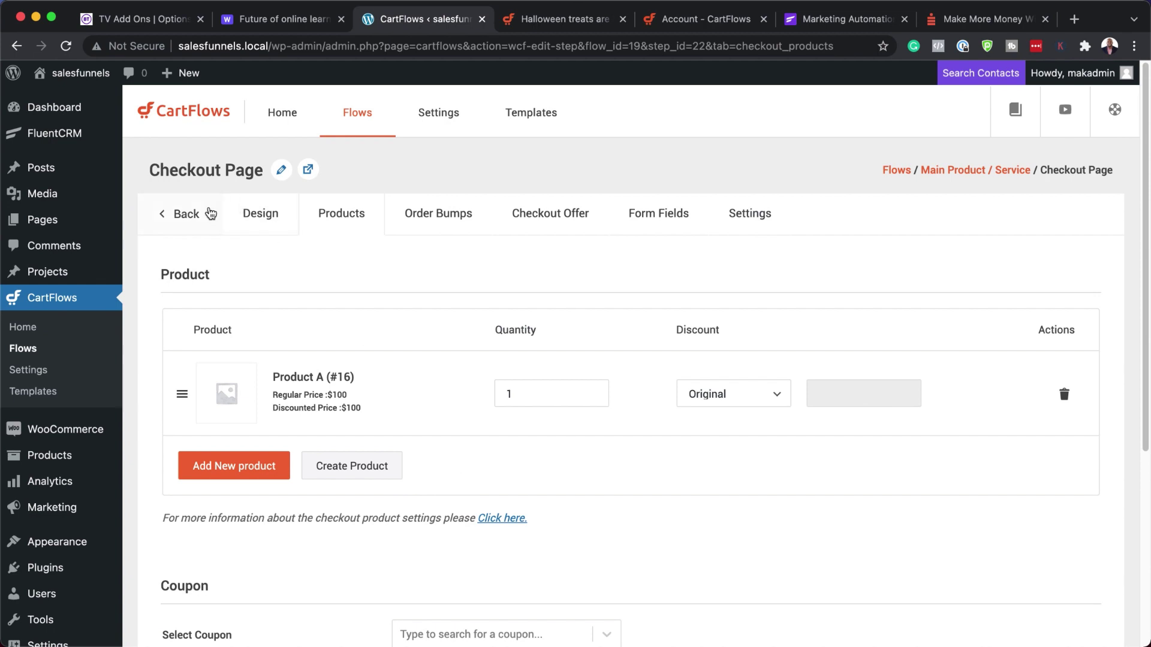
pyautogui.click(197, 216)
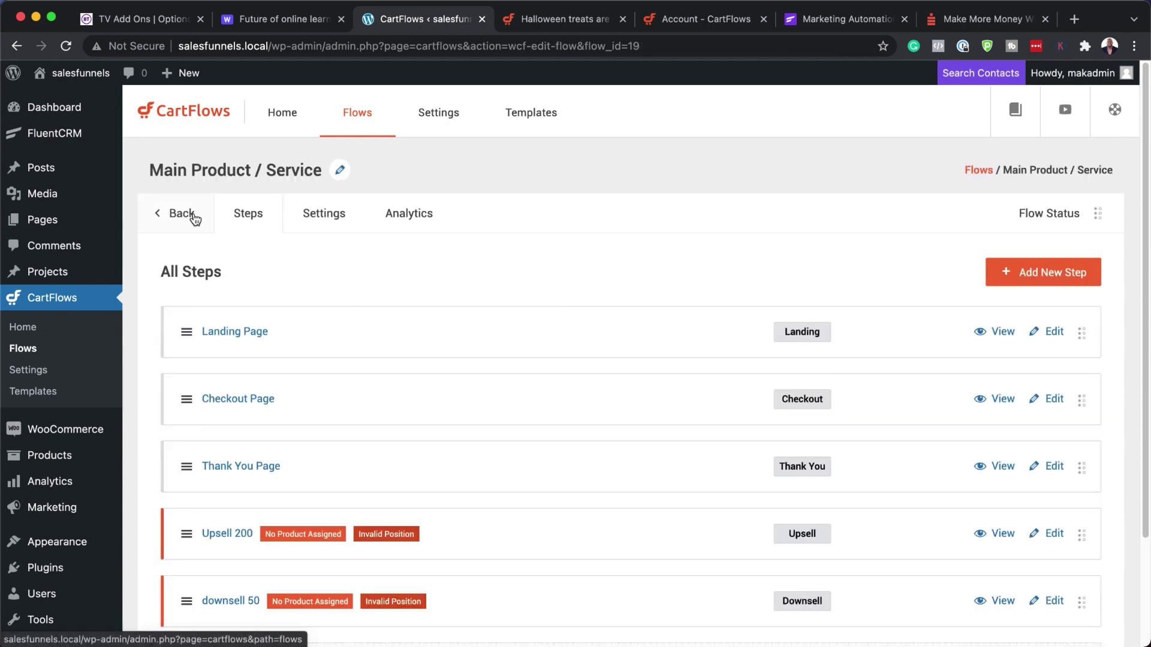
# - Choose Product B (#17) as the Upsell 200 step's product
pyautogui.scroll(-3, 634, 493)
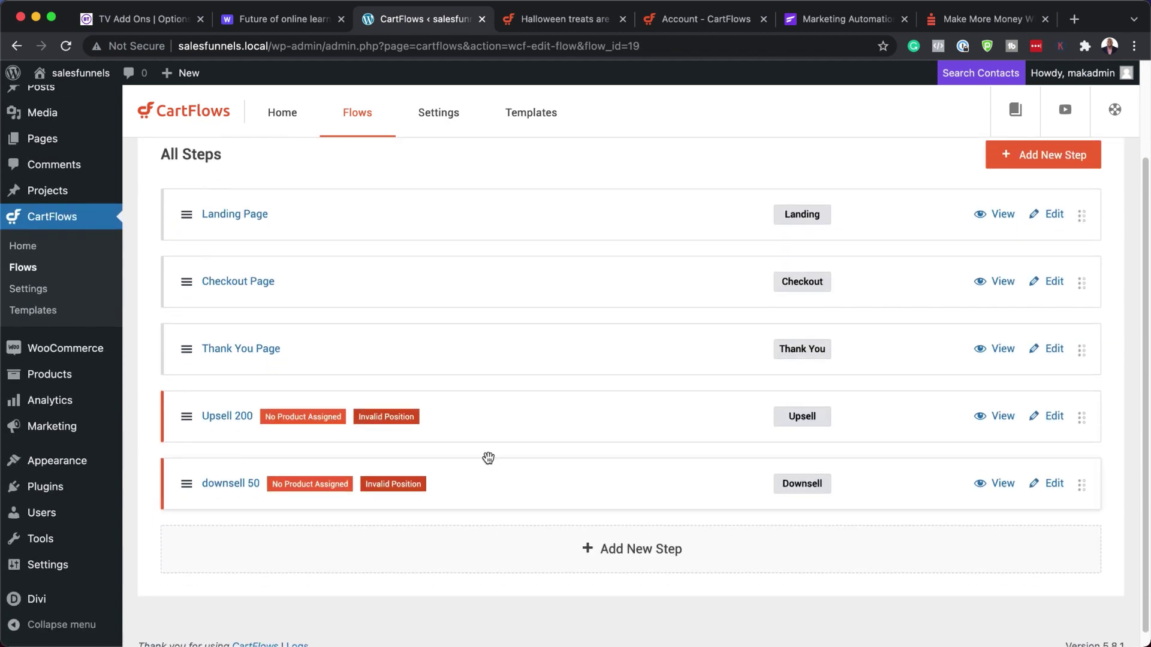
pyautogui.click(1054, 418)
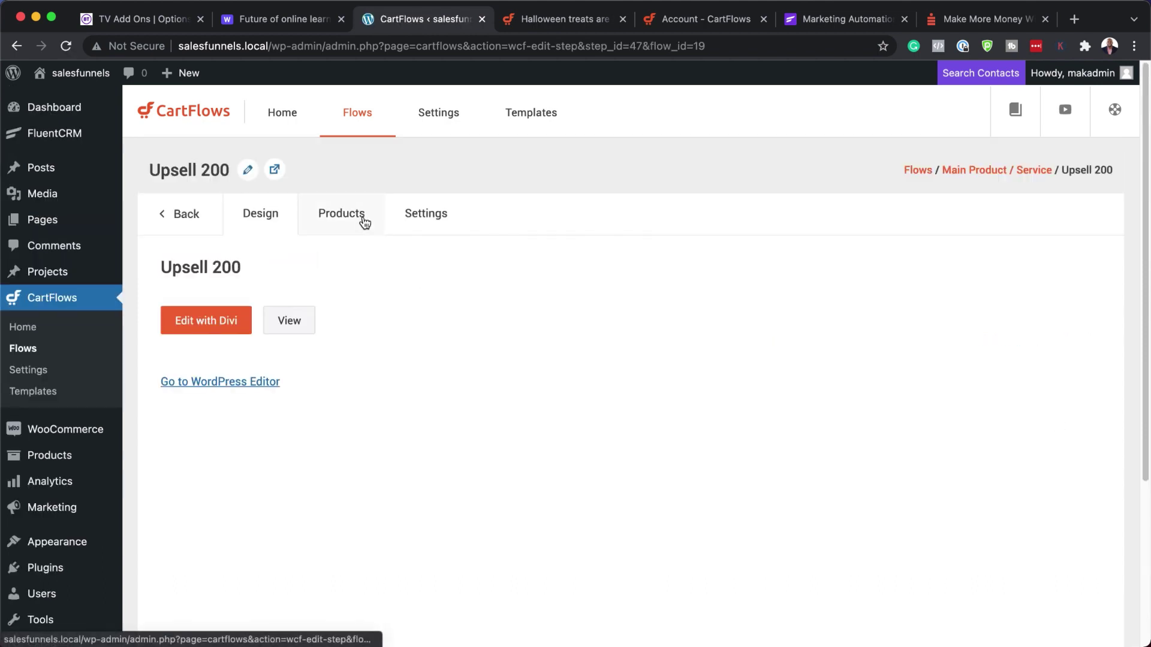
pyautogui.click(358, 216)
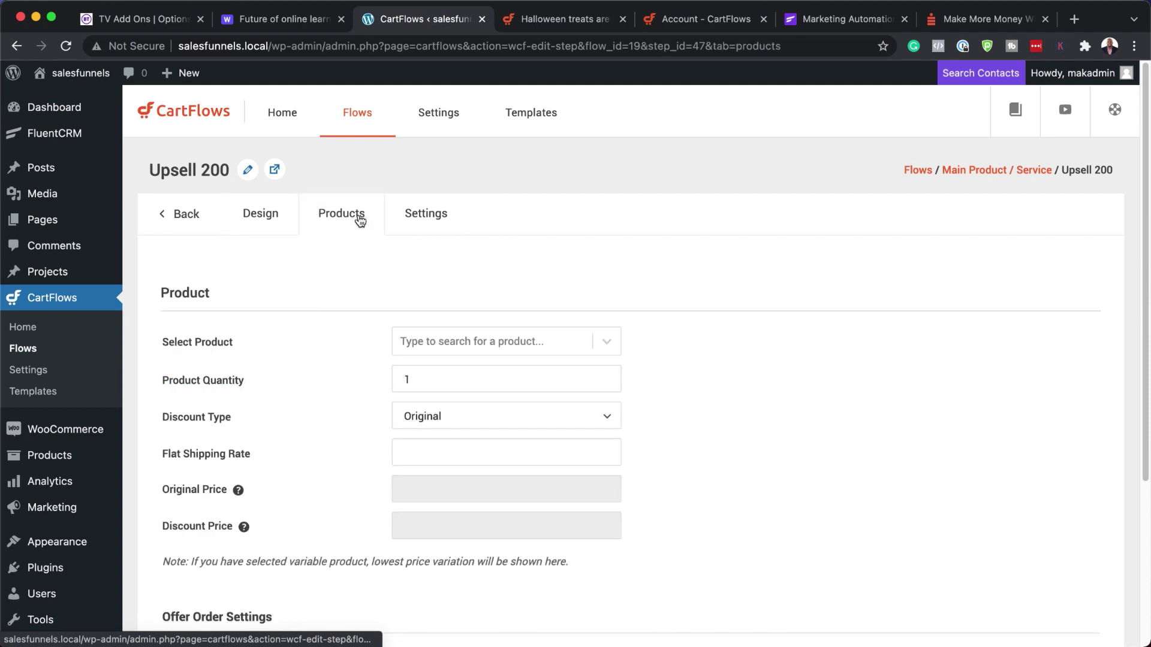
pyautogui.click(505, 346)
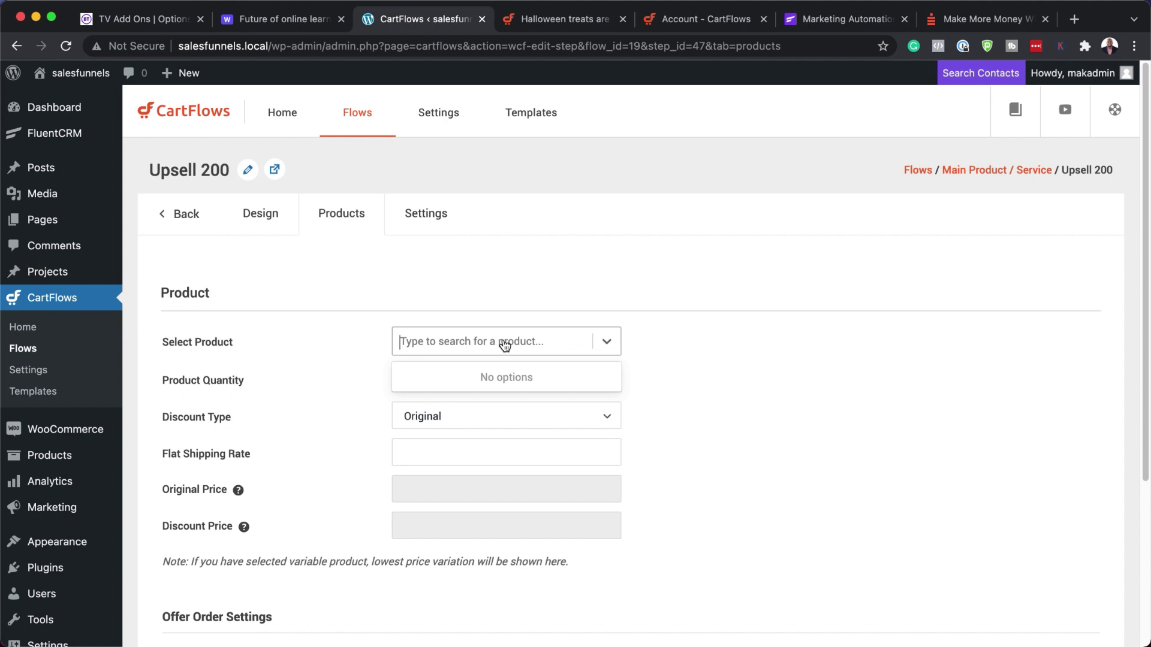
pyautogui.write('produc')
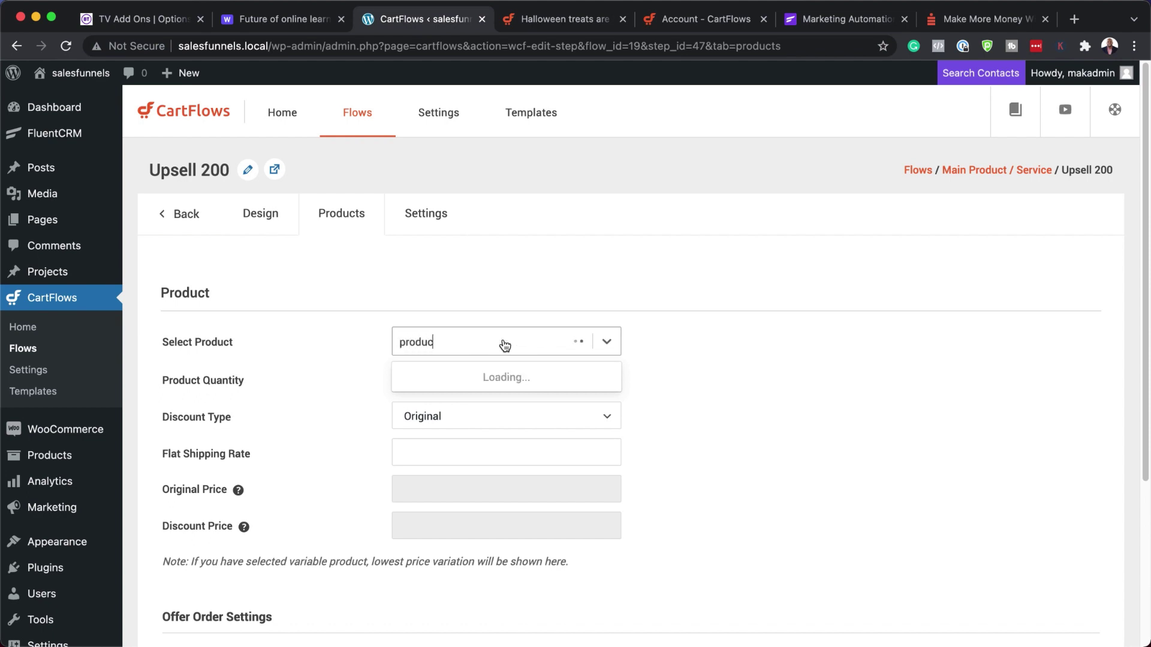
pyautogui.click(460, 409)
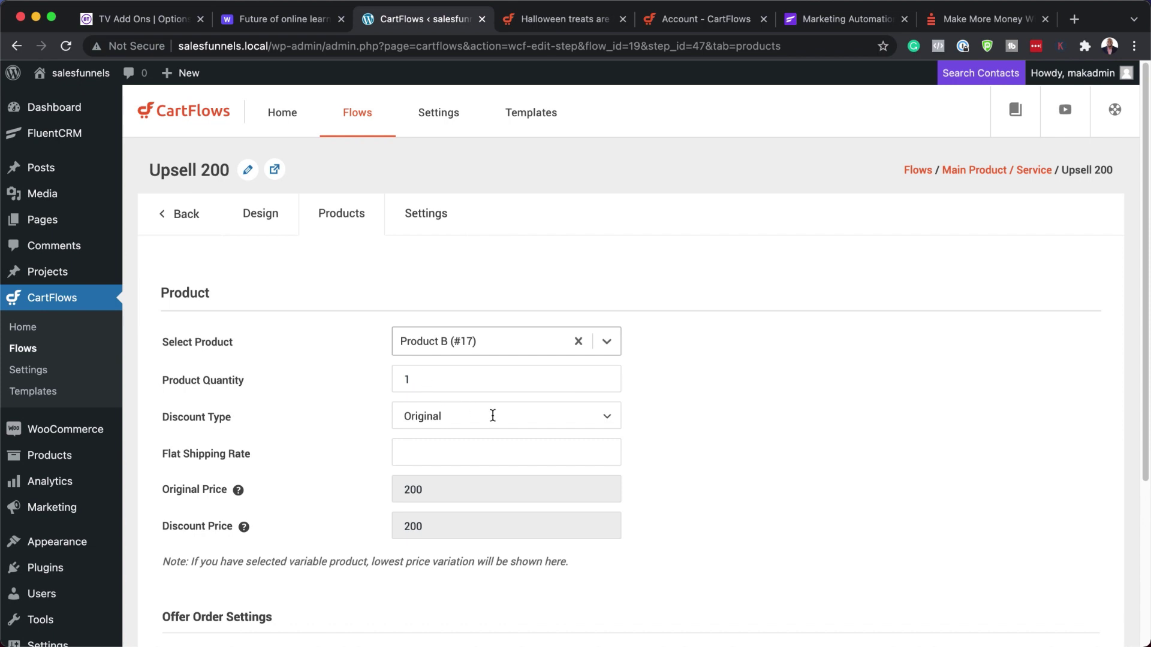
# - Give the upsell a 10 percent Discount Percentage and save the settings
pyautogui.click(527, 424)
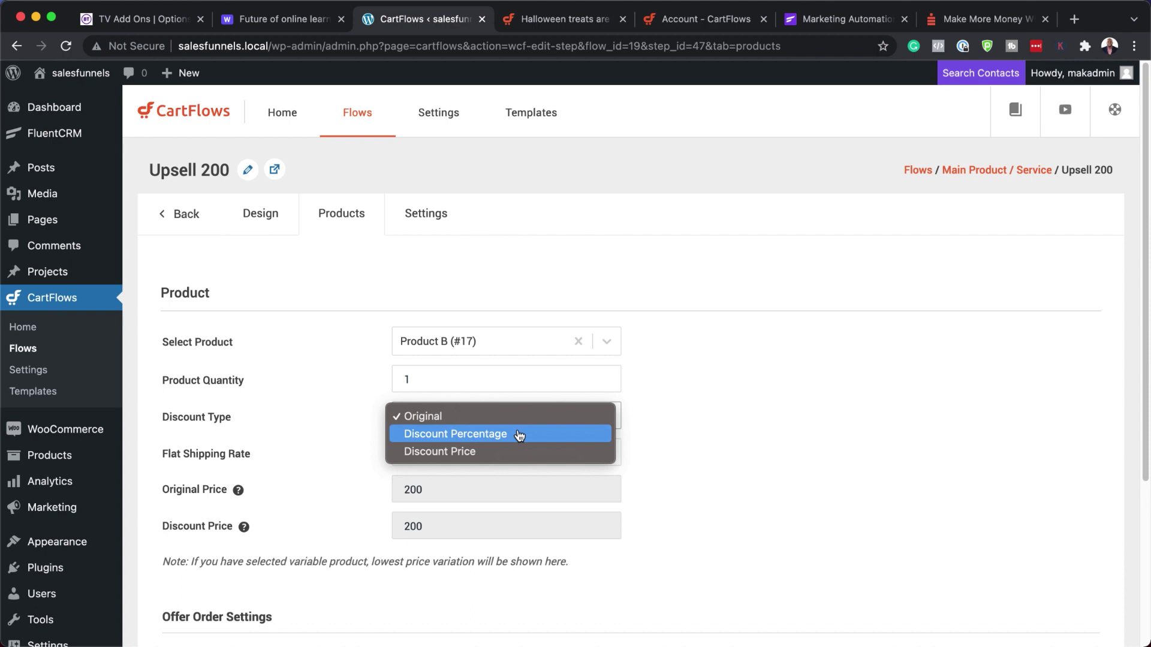
pyautogui.click(519, 436)
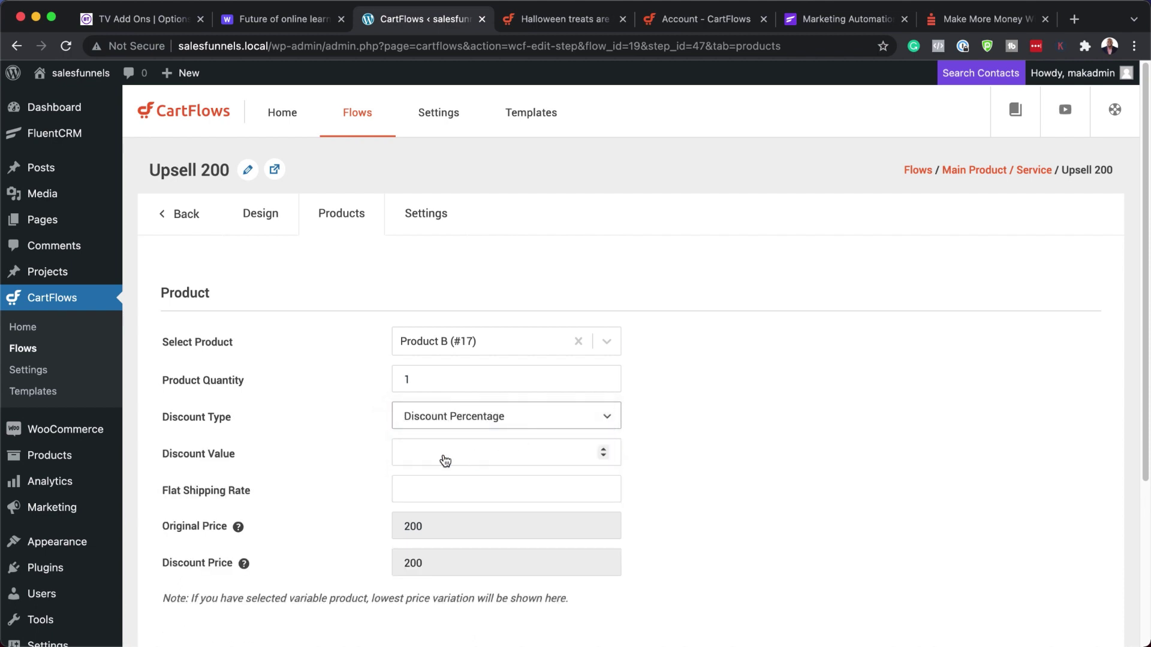
pyautogui.click(448, 447)
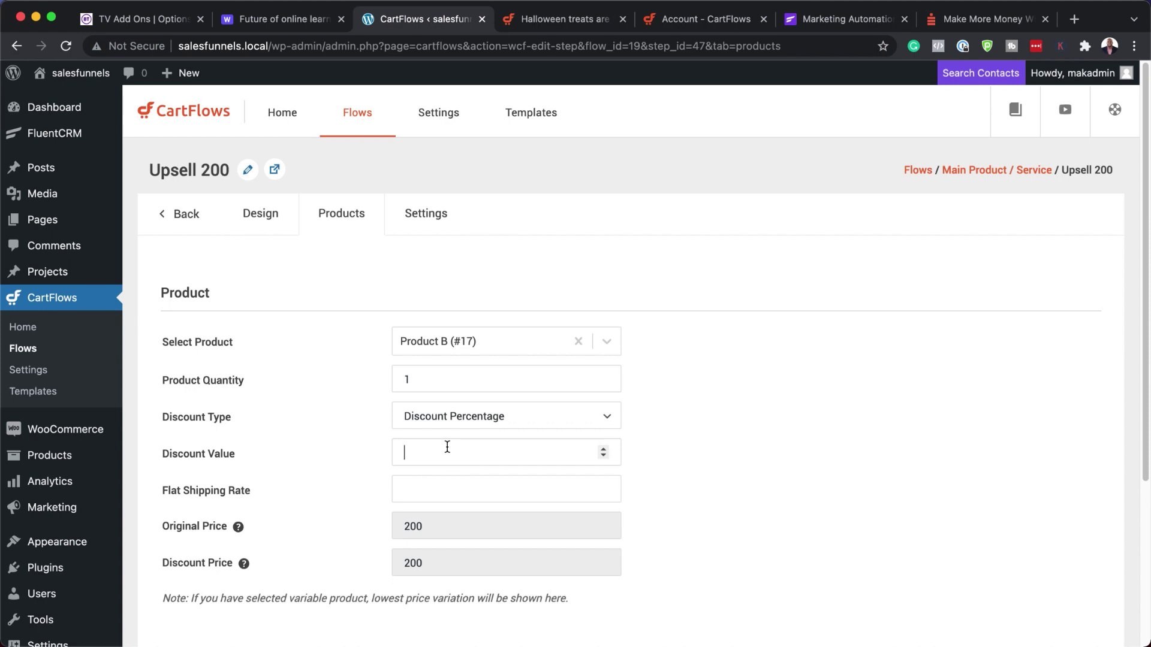
pyautogui.write('10')
pyautogui.scroll(-1, 685, 444)
pyautogui.scroll(-3, 687, 446)
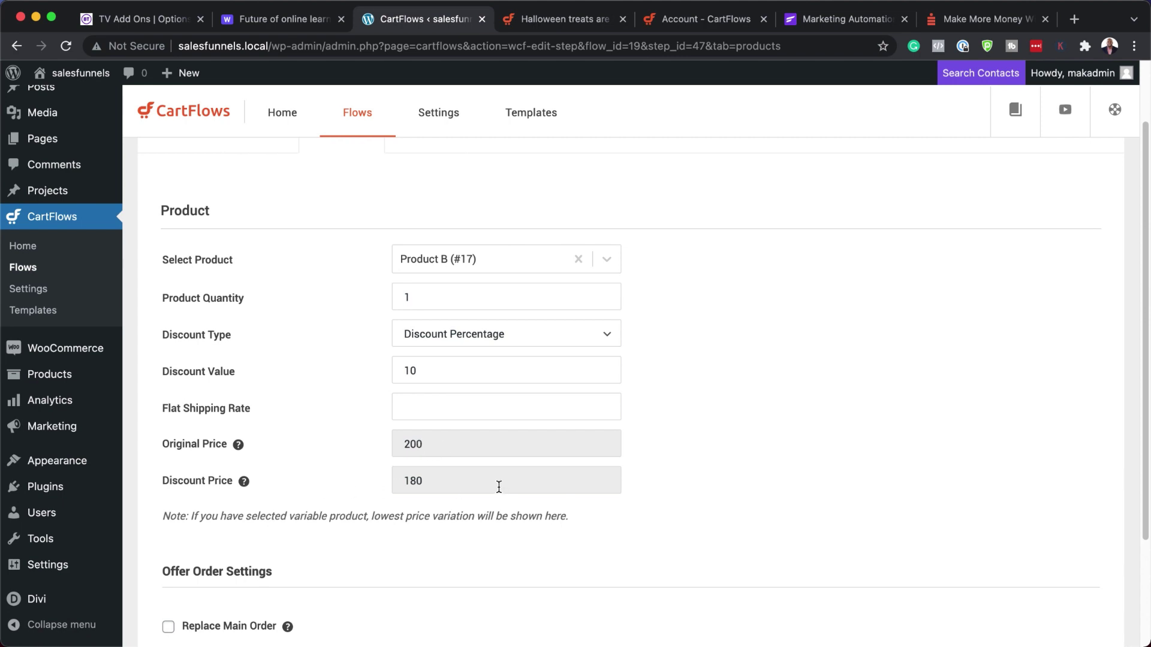
pyautogui.scroll(-5, 550, 474)
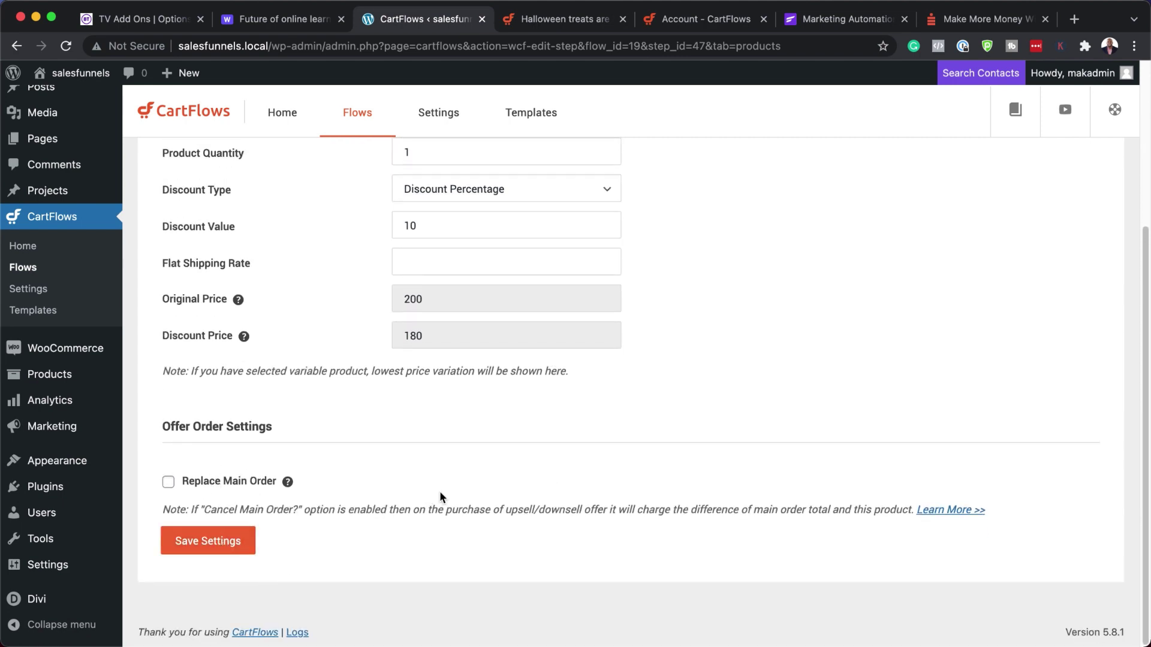
pyautogui.click(229, 543)
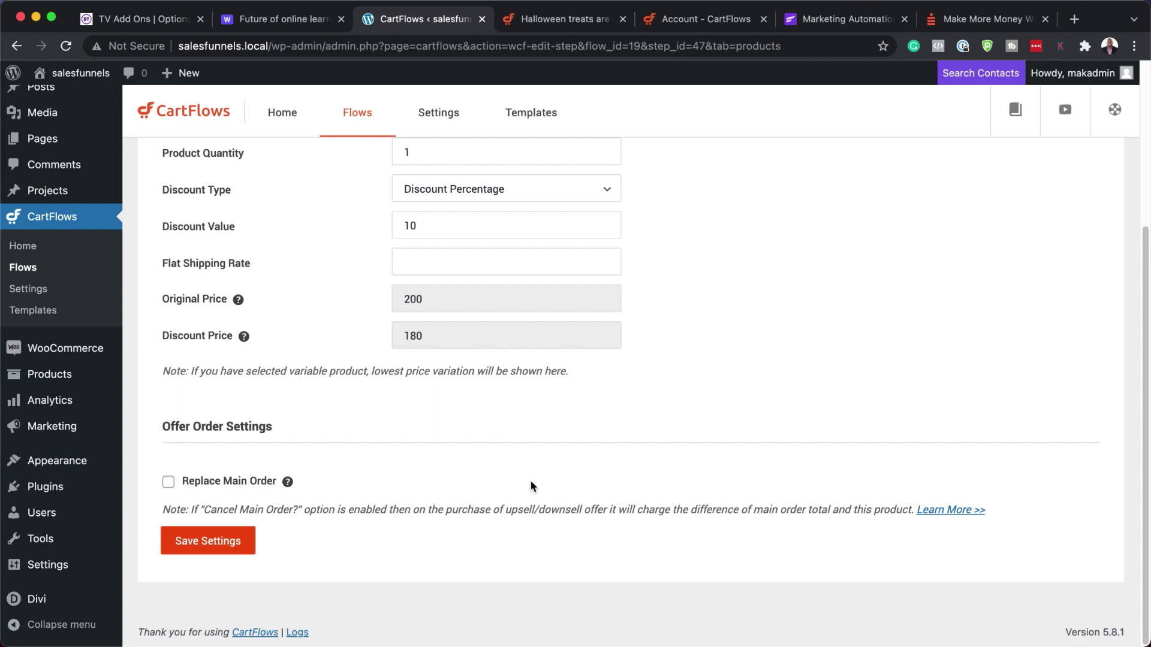
pyautogui.click(225, 542)
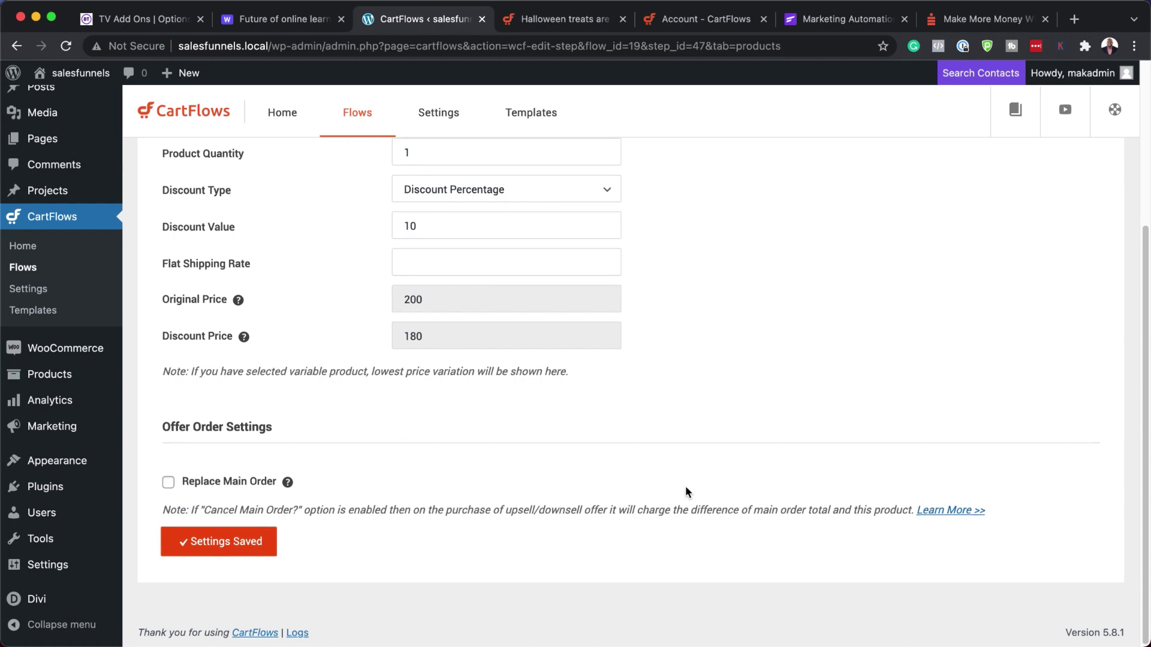
pyautogui.scroll(5, 687, 492)
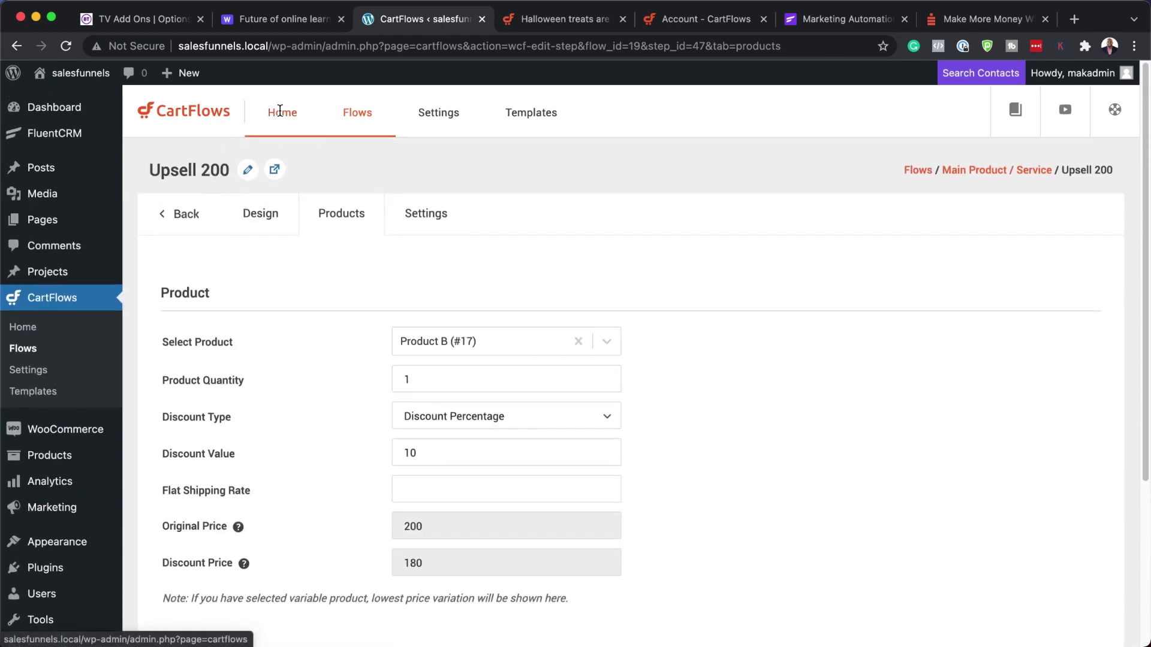
# - Go back to the steps list and reopen Upsell 200's product settings
pyautogui.click(183, 215)
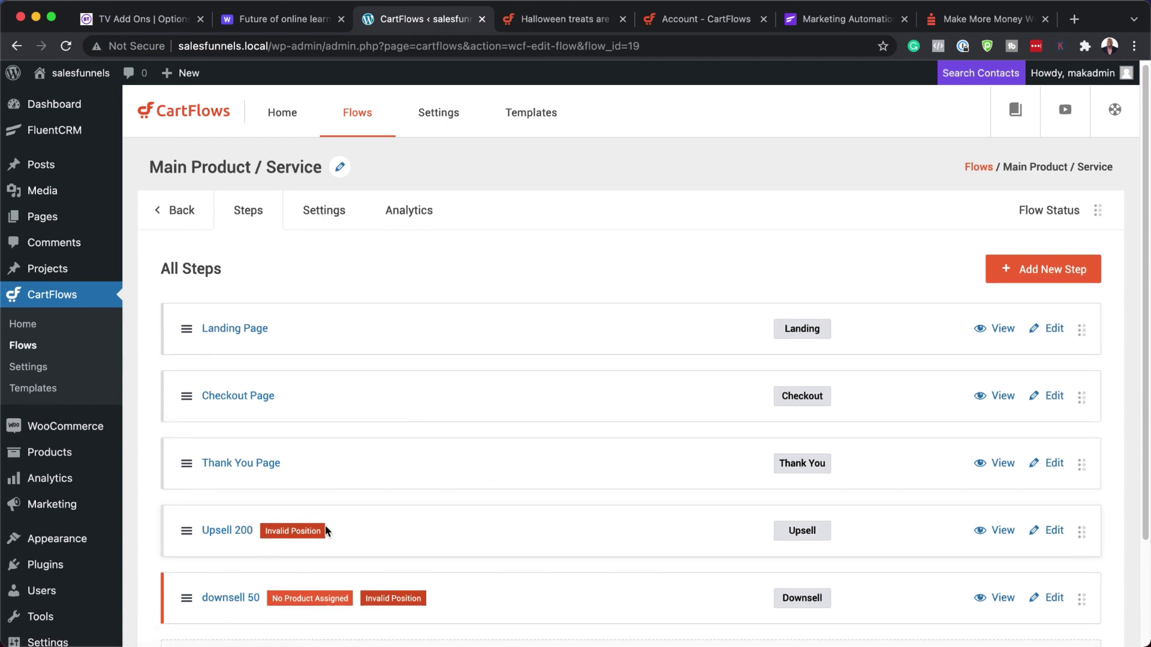
pyautogui.click(1059, 535)
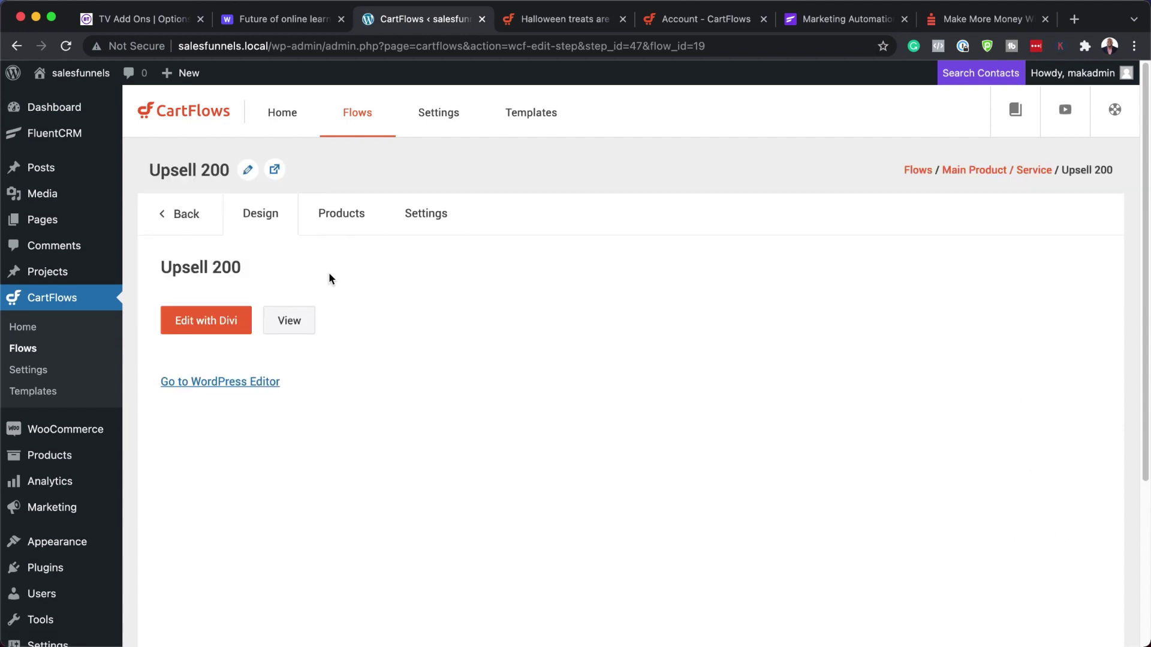
pyautogui.click(357, 214)
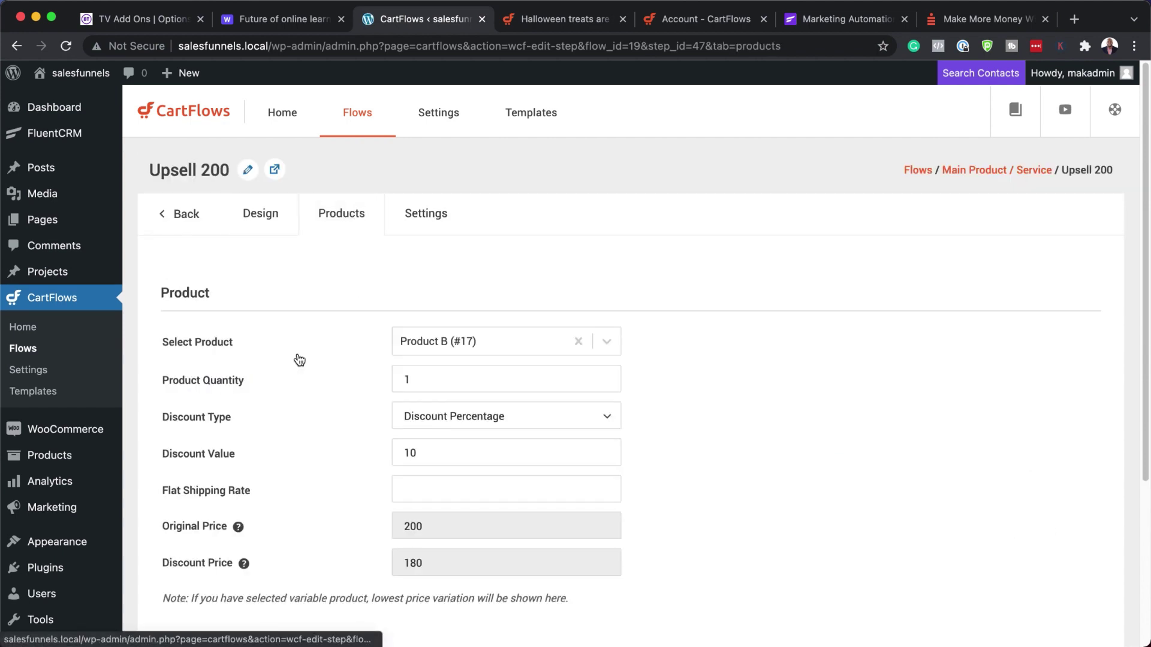
# - Set the upsell's Discount Type to Original, save, and return to the steps list
pyautogui.scroll(-2, 340, 384)
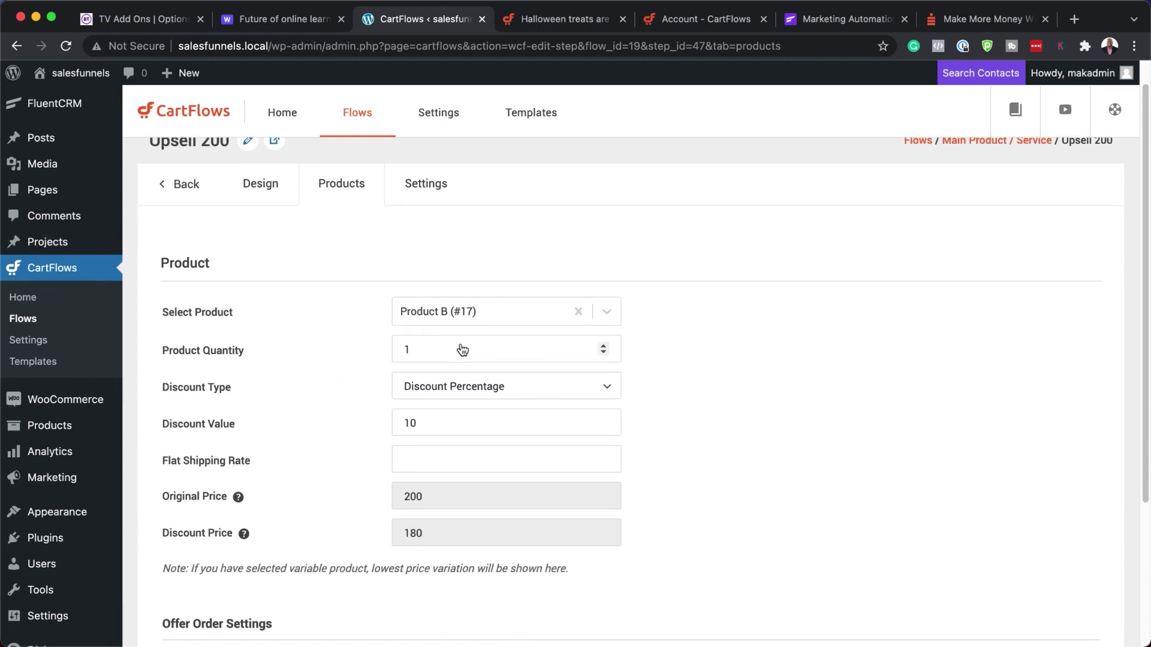
pyautogui.click(541, 394)
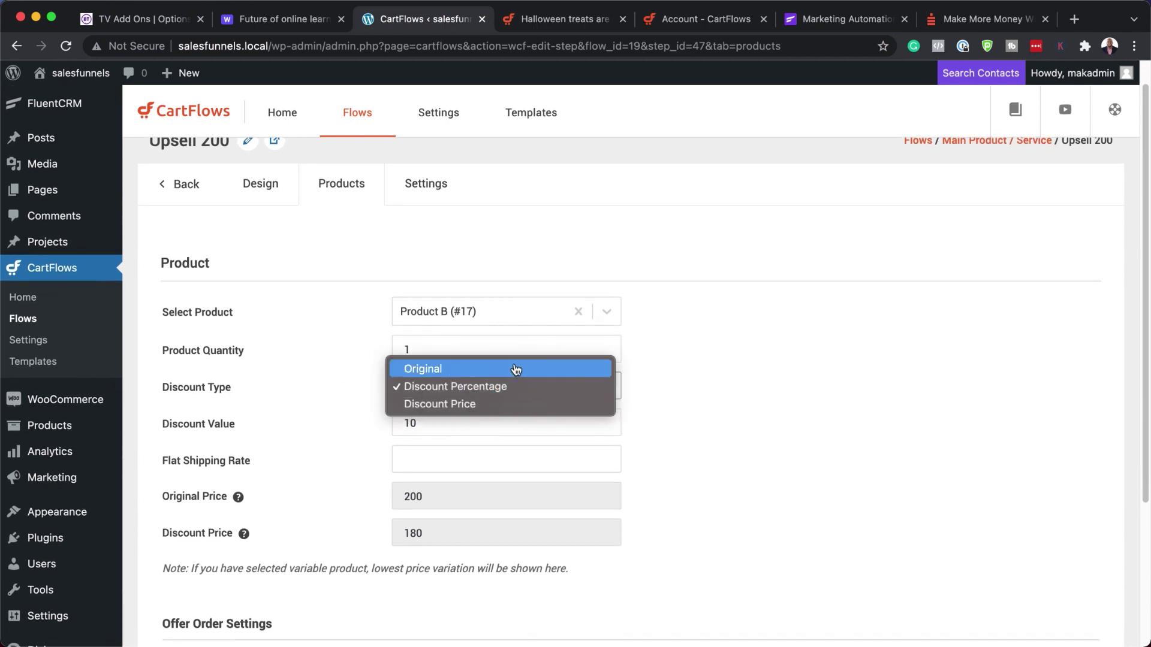
pyautogui.click(516, 368)
pyautogui.scroll(-5, 340, 407)
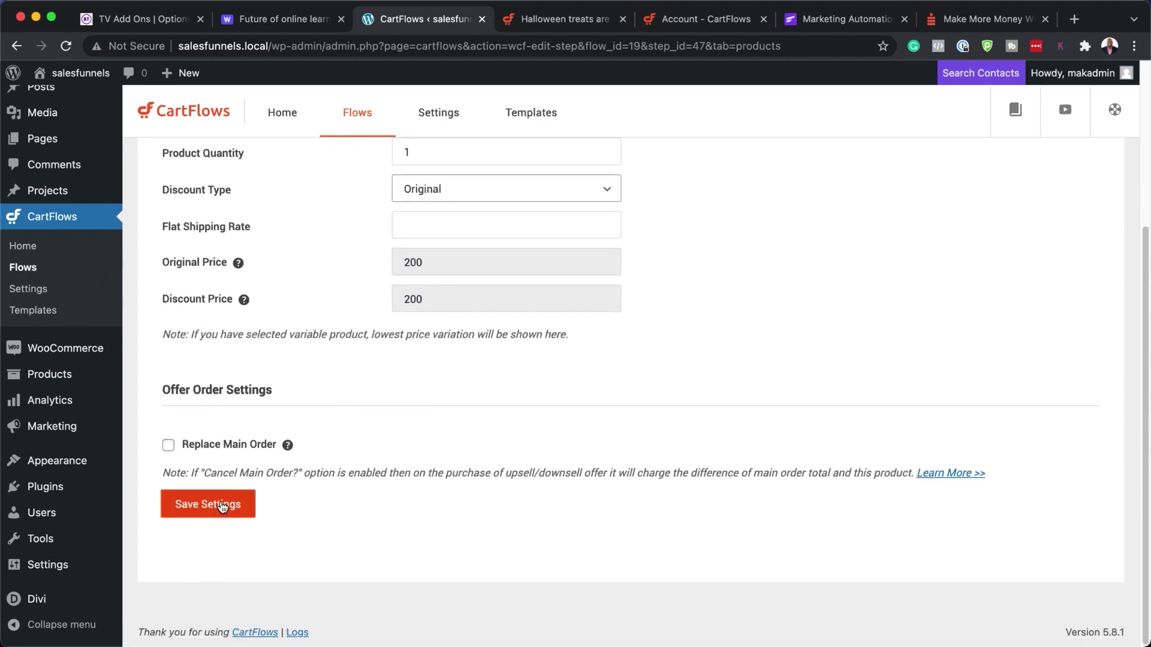
pyautogui.click(224, 504)
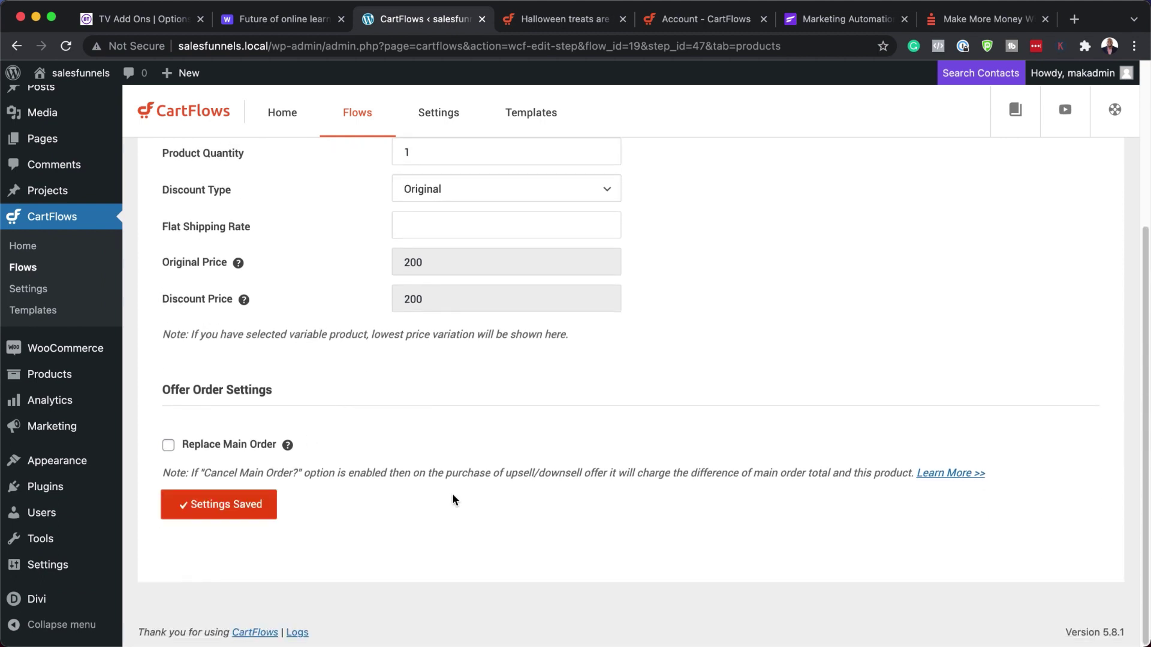
pyautogui.scroll(5, 340, 360)
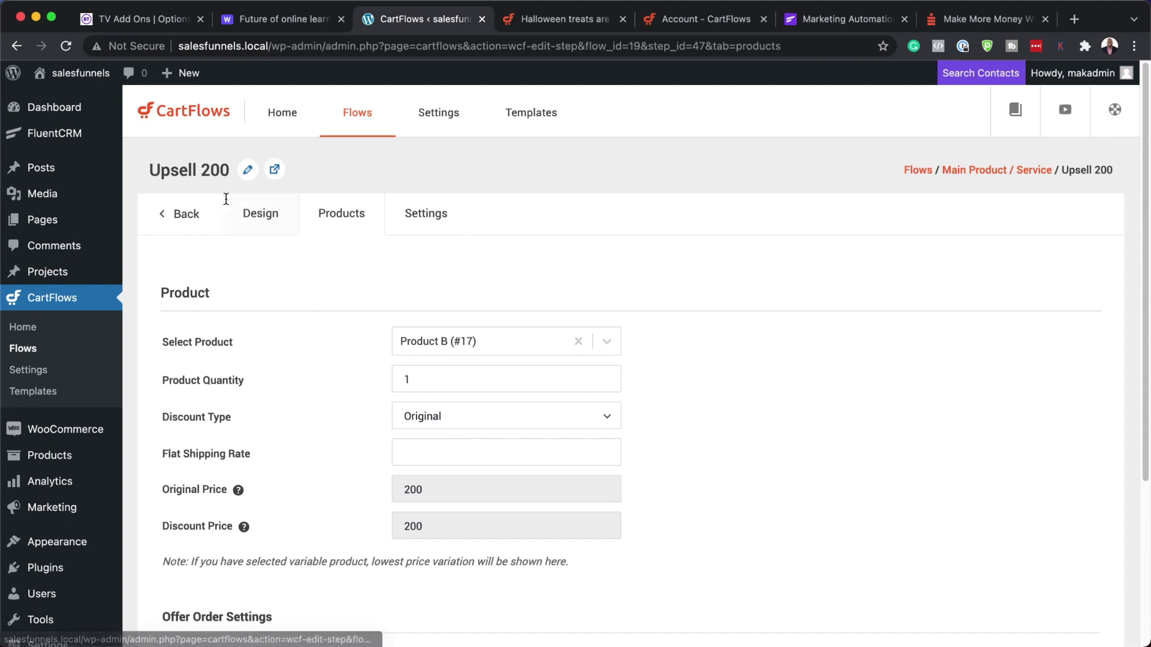
pyautogui.click(193, 210)
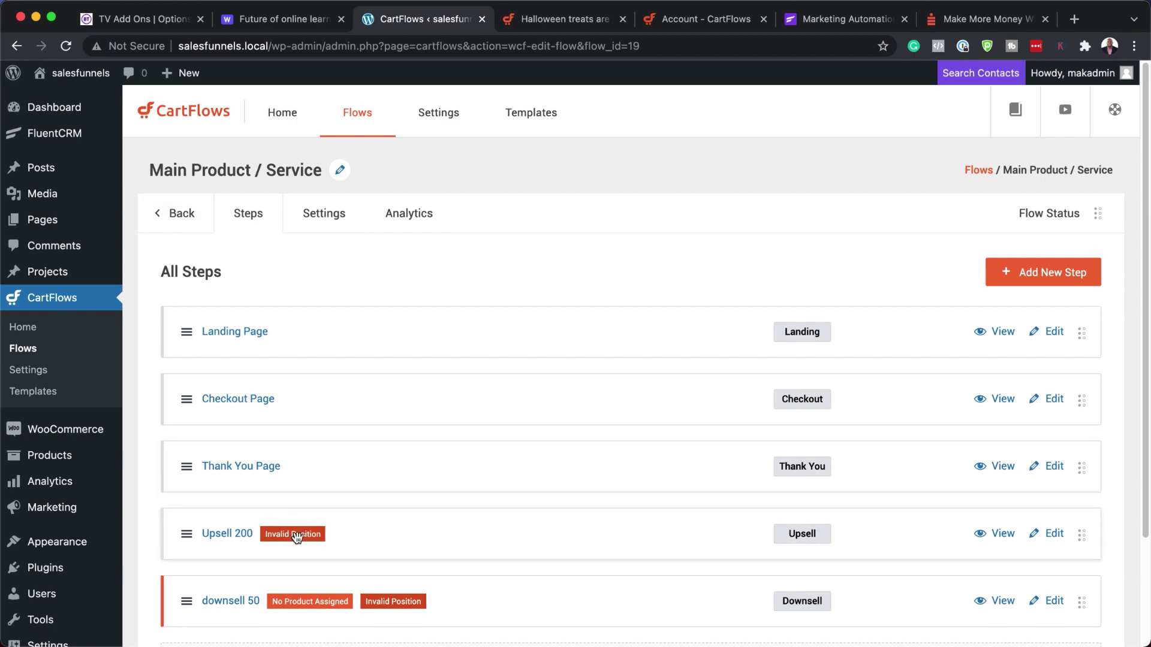
# - Assign Product C (#18) to the downsell 50 step and save it
pyautogui.scroll(-3, 505, 527)
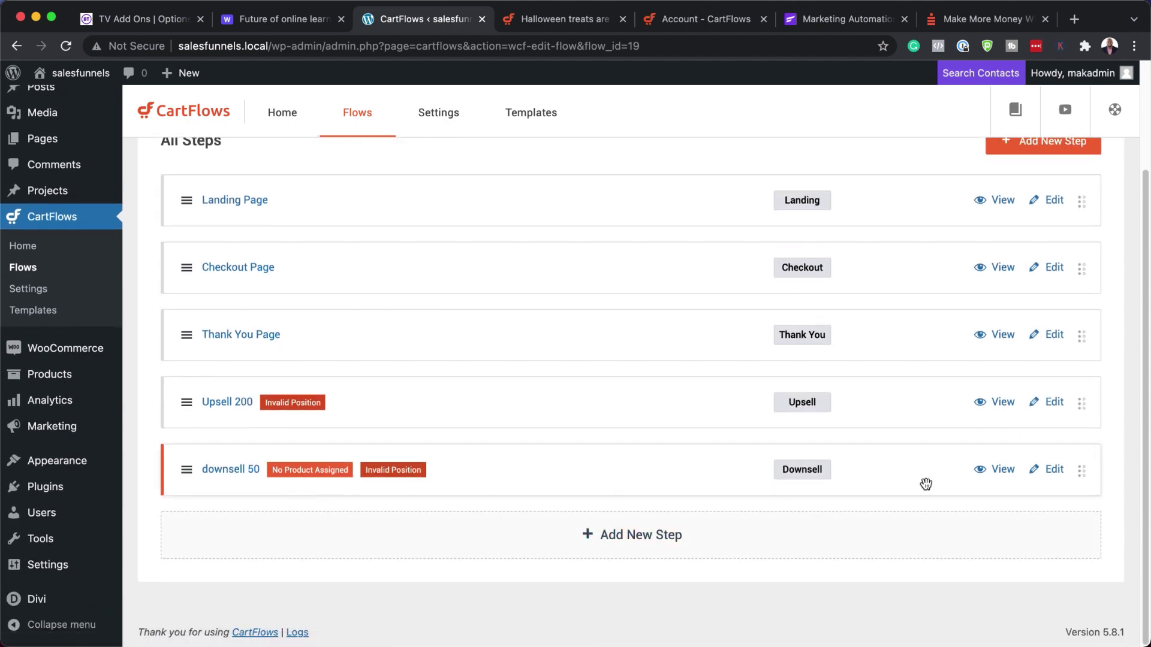
pyautogui.click(1057, 473)
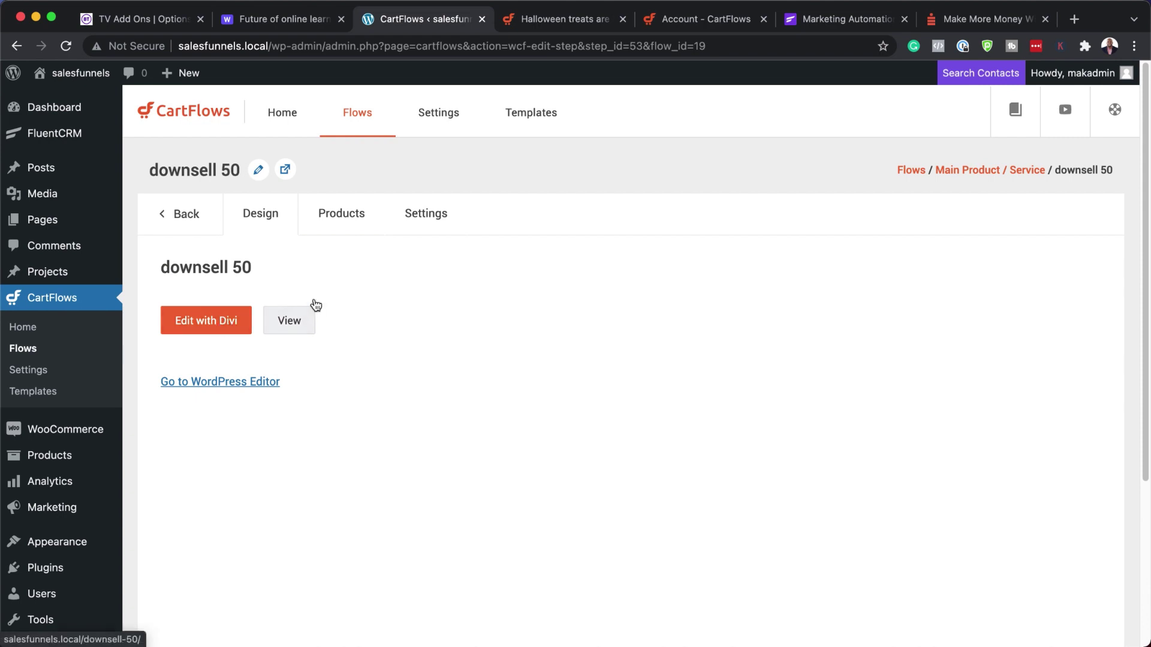
pyautogui.click(347, 217)
pyautogui.click(481, 343)
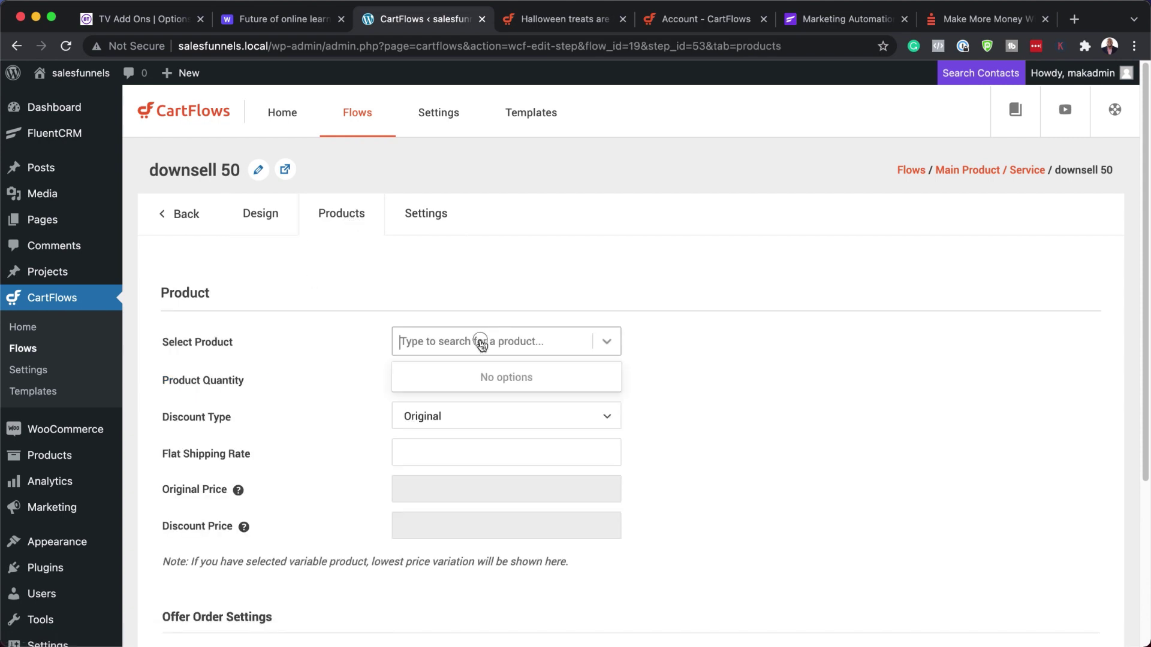
pyautogui.write('produ')
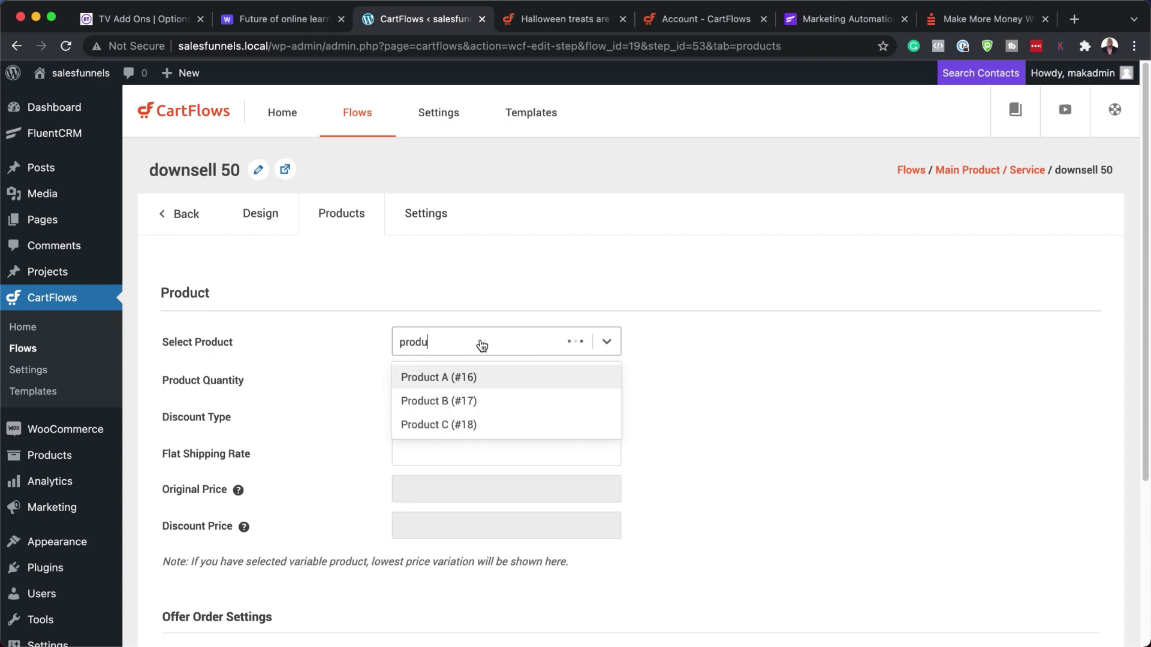
pyautogui.write('c')
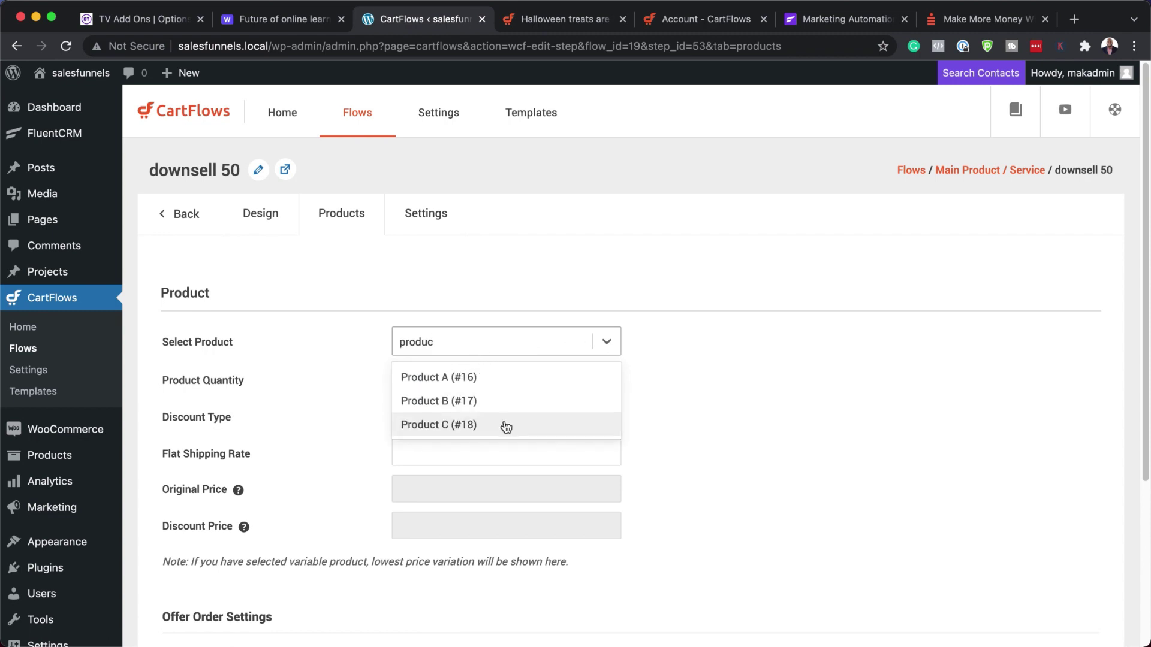
pyautogui.click(505, 425)
pyautogui.scroll(-5, 339, 480)
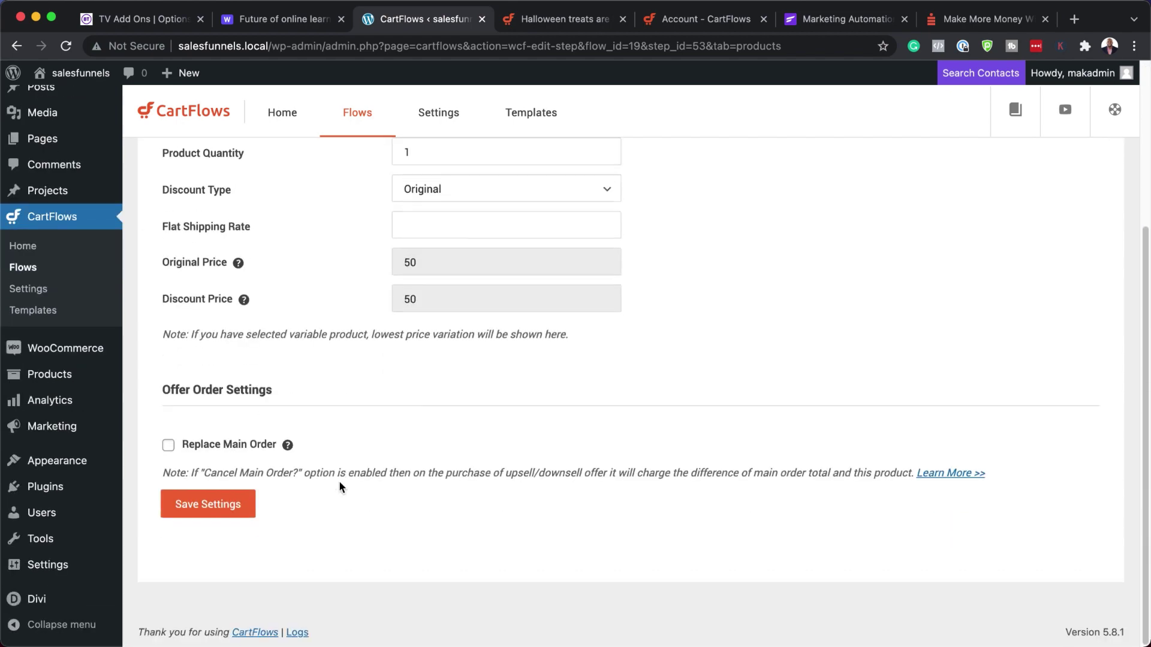
pyautogui.click(231, 507)
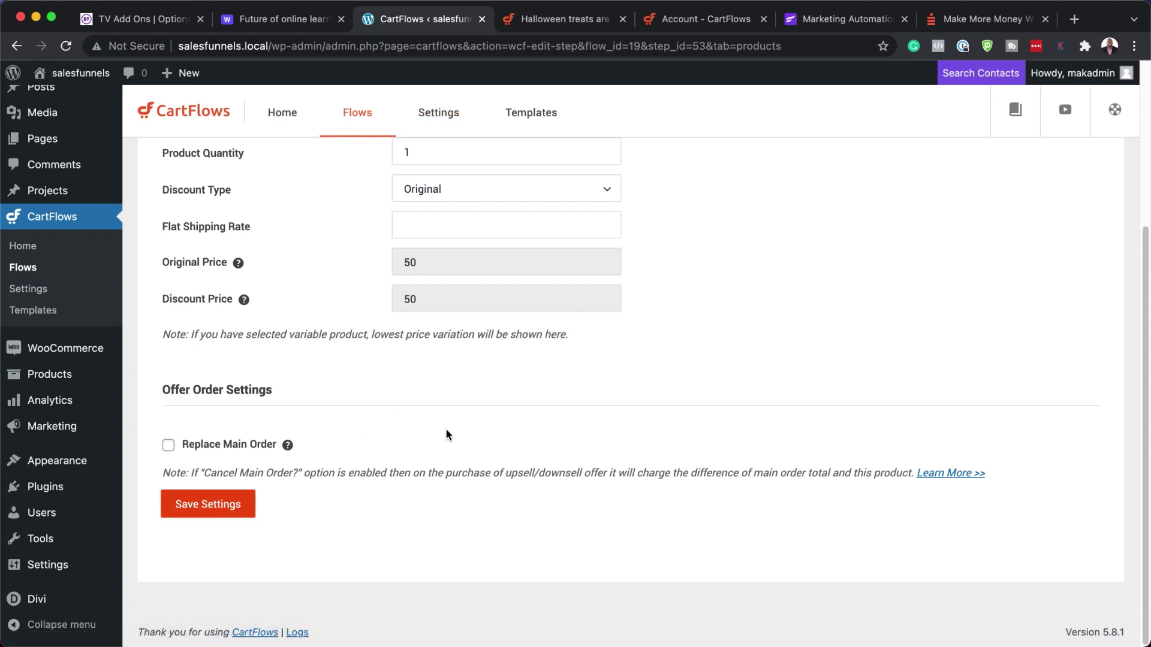
# - Glance at the CartFlows general settings, then return to the Main Product / Service steps list
pyautogui.scroll(1, 447, 429)
pyautogui.scroll(3, 447, 429)
pyautogui.click(449, 114)
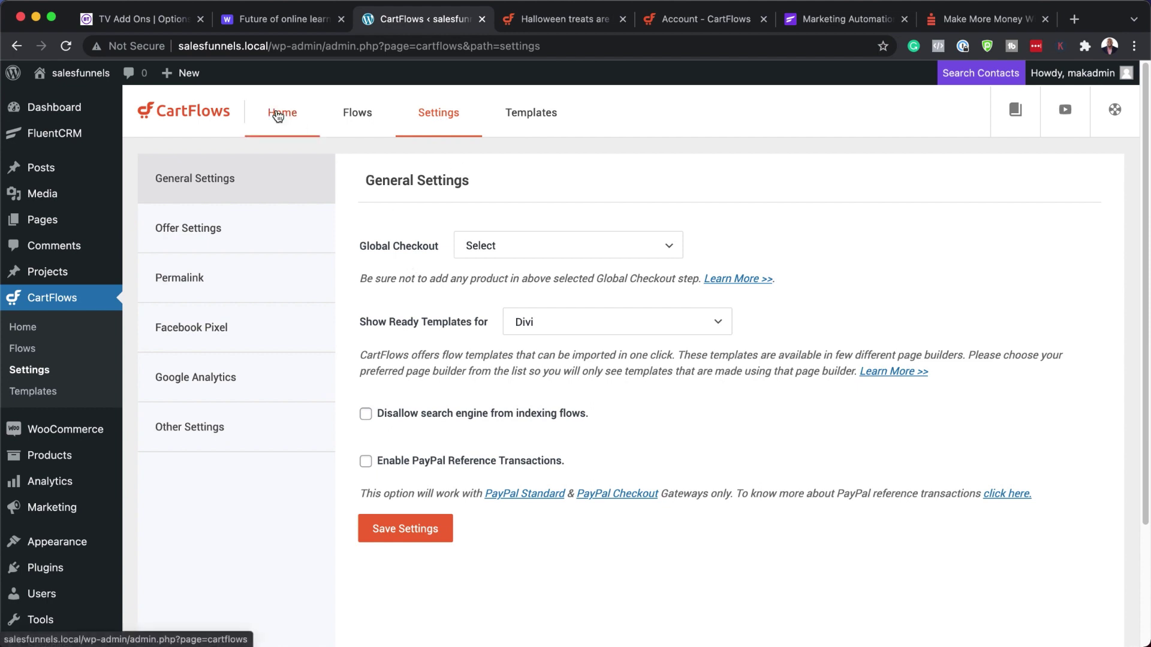
pyautogui.click(16, 46)
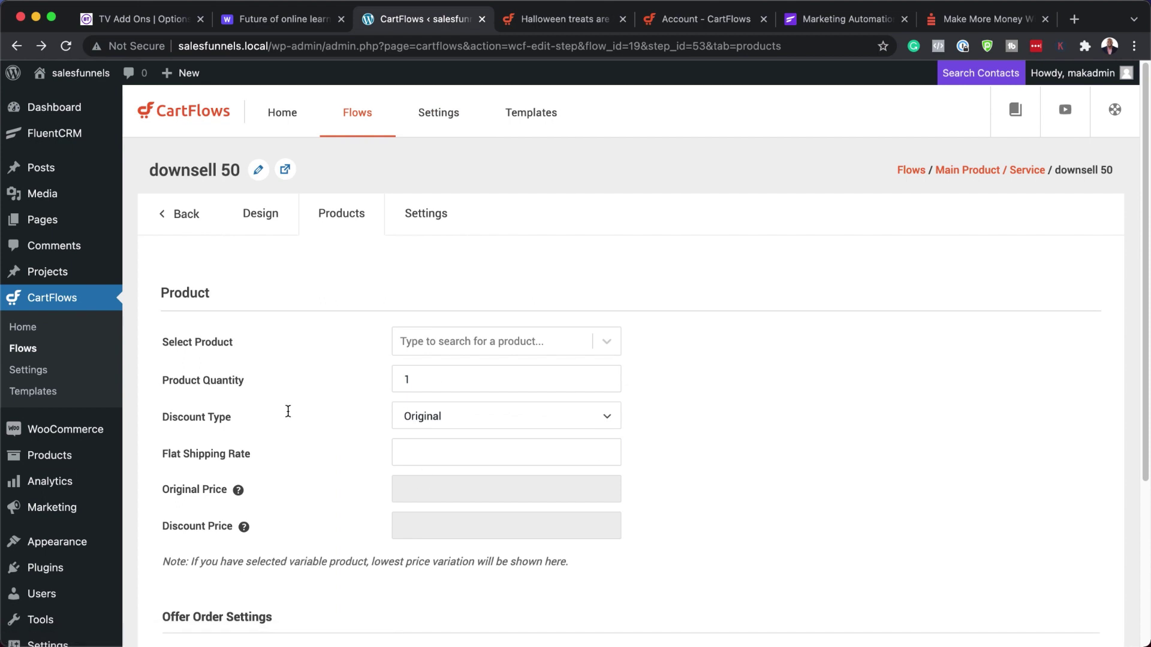
pyautogui.click(186, 216)
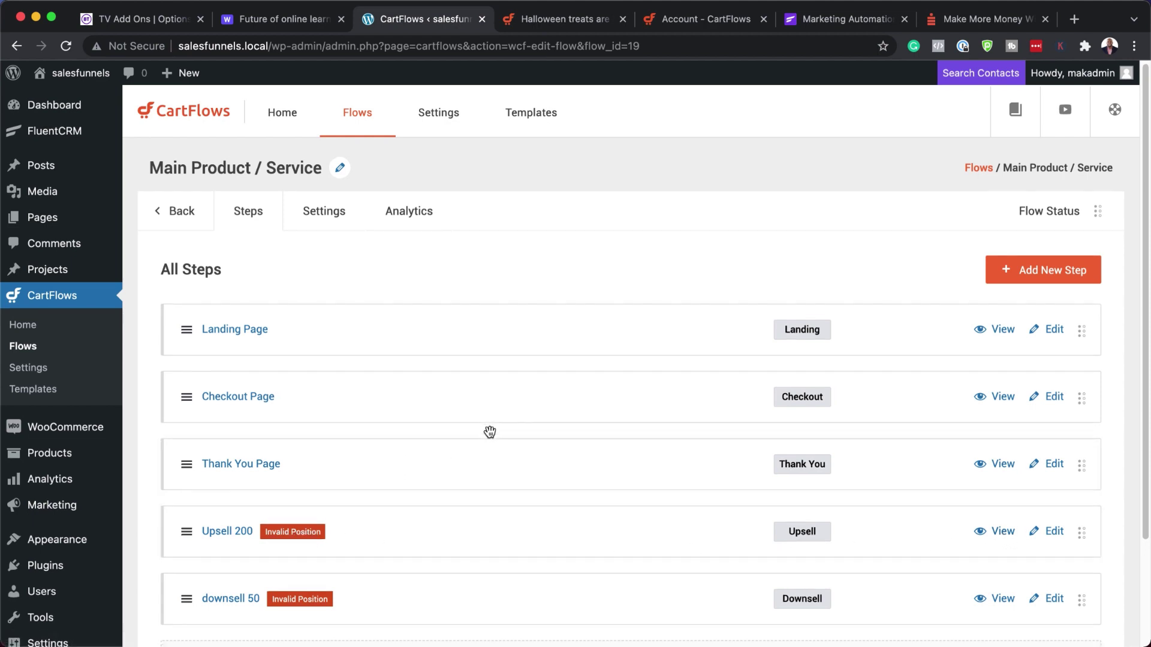
# - Drag the Thank You Page step below downsell 50 so it ends the flow
pyautogui.scroll(-2, 489, 431)
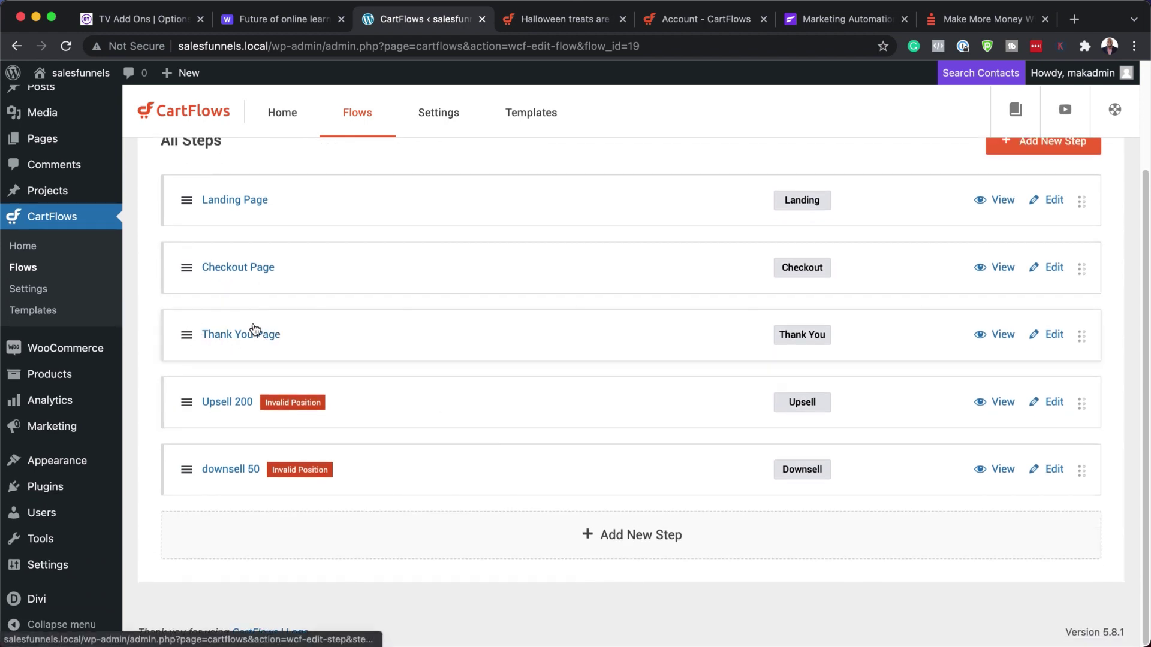
pyautogui.moveTo(191, 340); pyautogui.dragTo(187, 482)
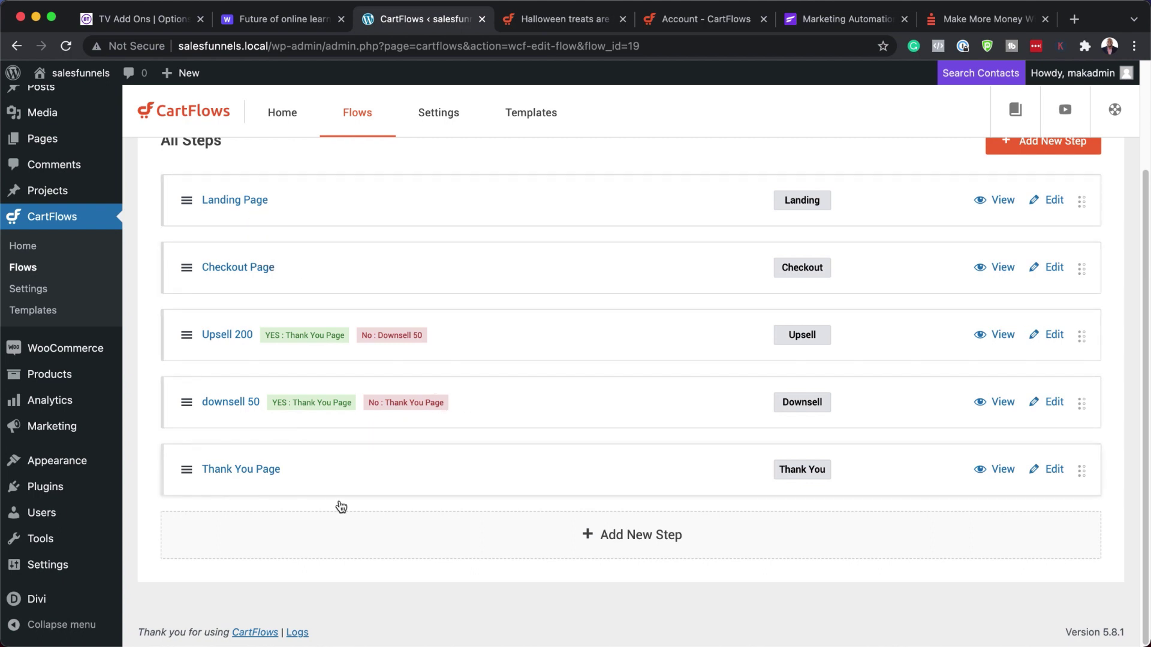
pyautogui.scroll(3, 487, 488)
pyautogui.scroll(-3, 488, 488)
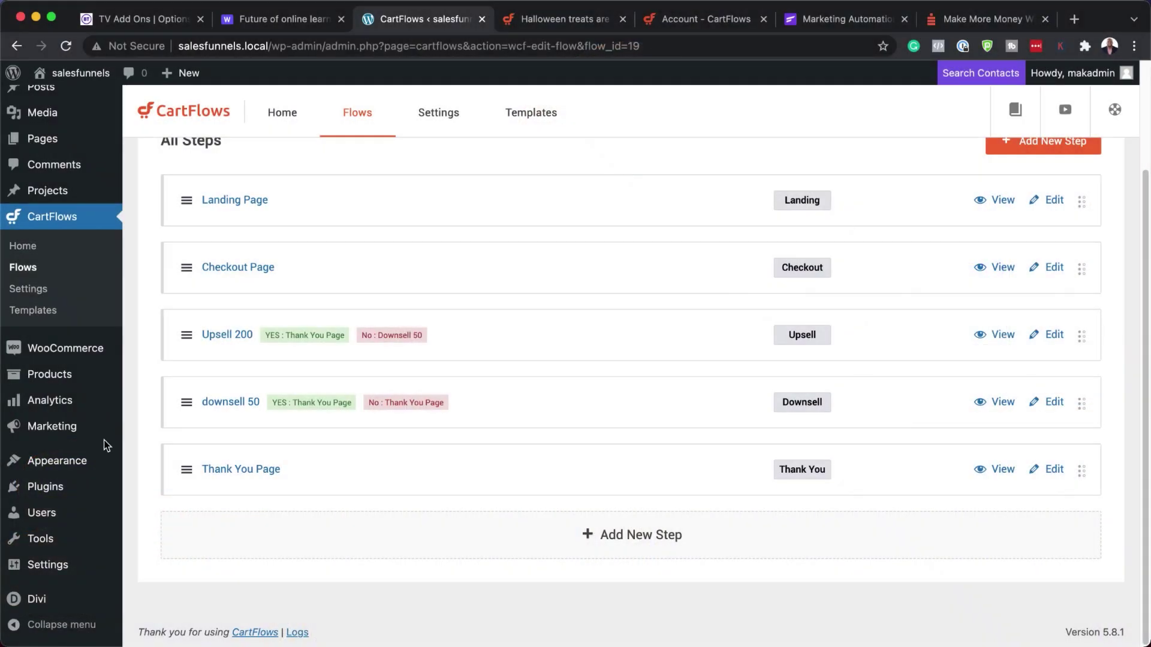
# - Set Steps to Enabled in Divi Theme Options' Builder post type integration and save
pyautogui.moveTo(36, 605)
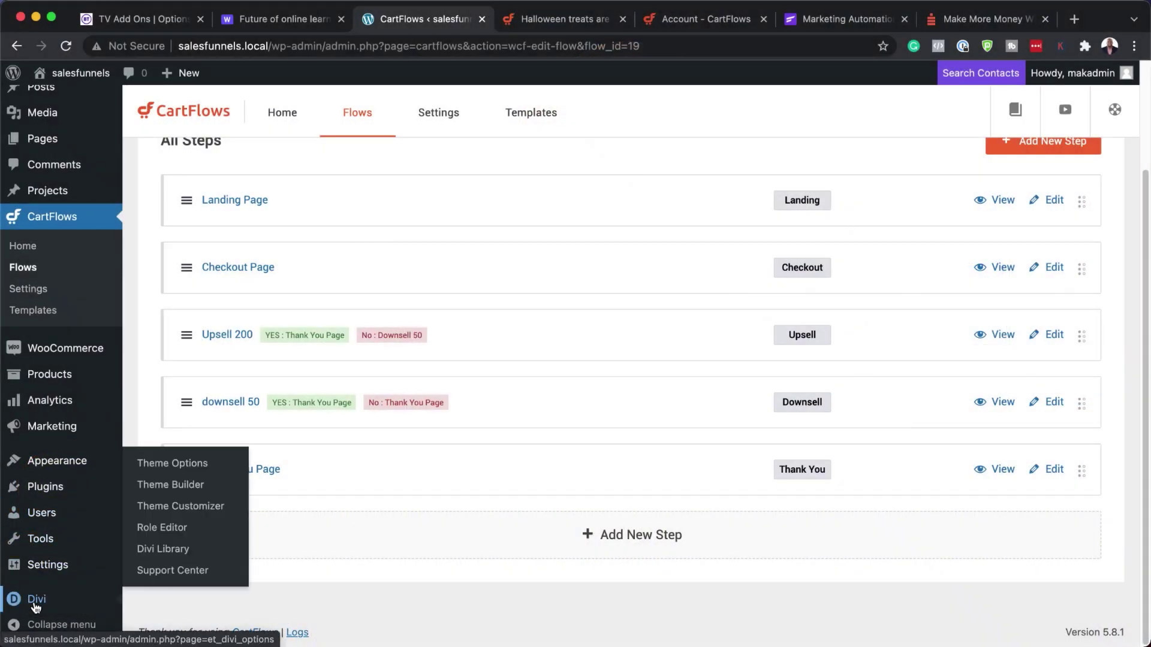
pyautogui.click(180, 470)
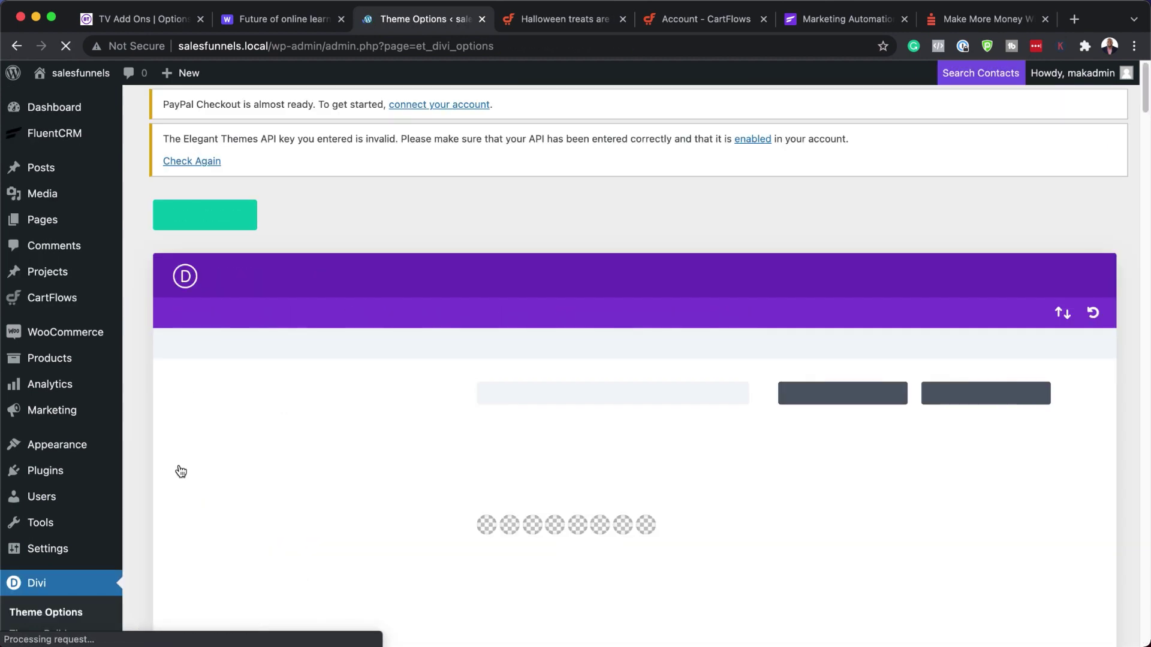
pyautogui.click(381, 311)
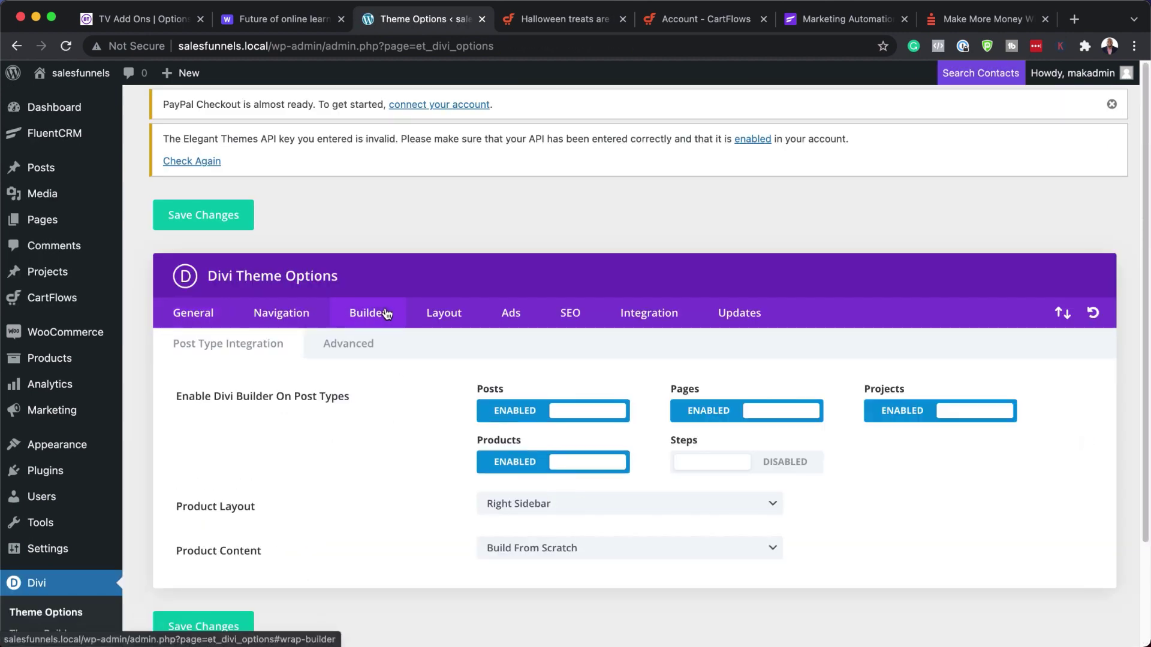
pyautogui.scroll(-2, 380, 347)
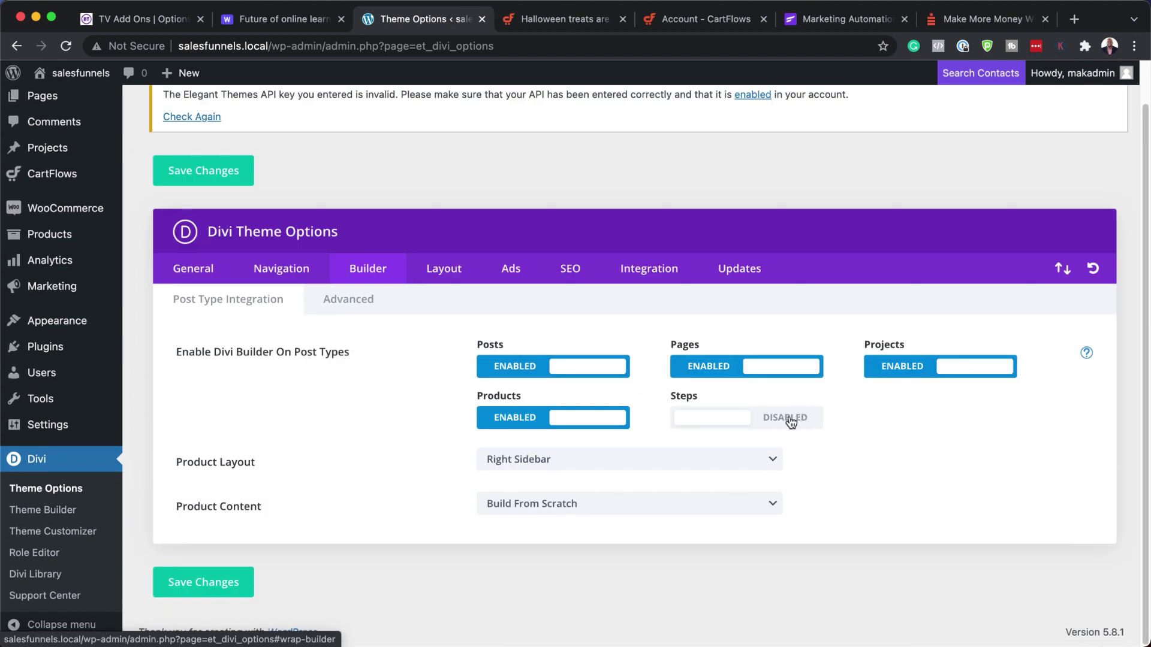
pyautogui.click(791, 422)
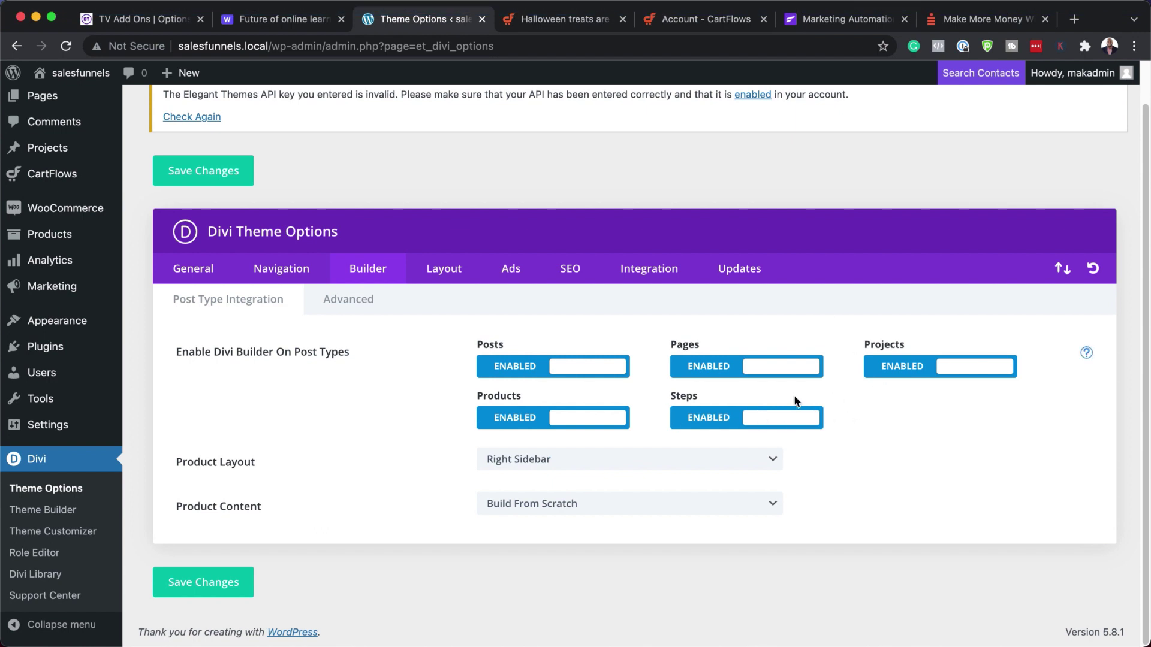
pyautogui.click(213, 587)
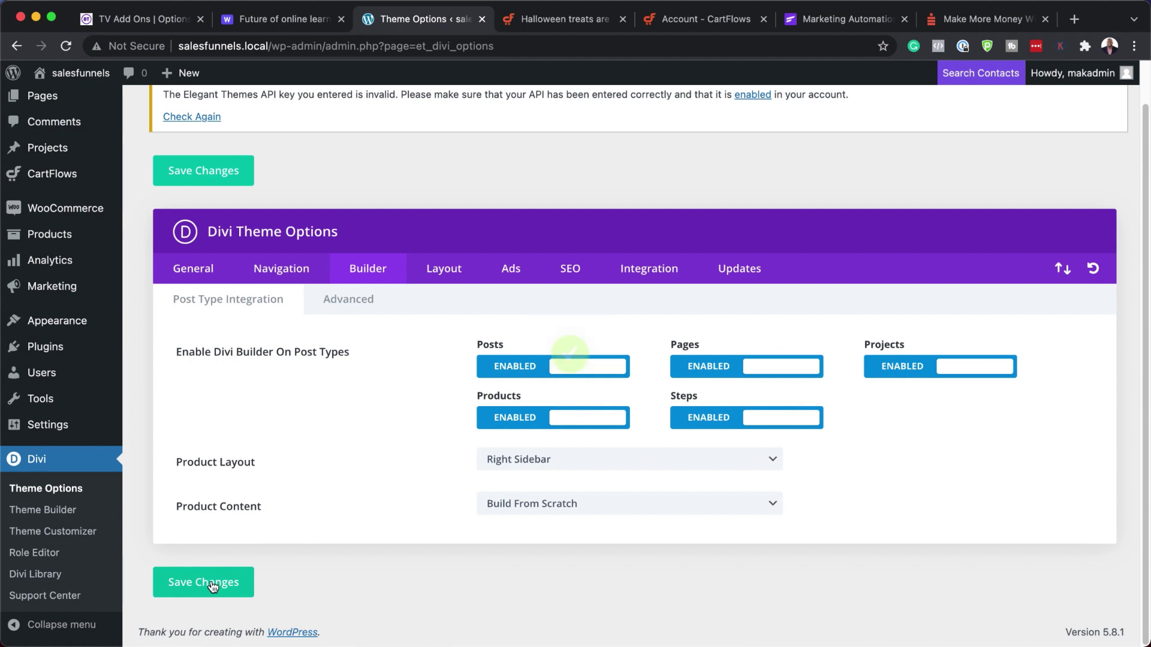
pyautogui.moveTo(36, 304)
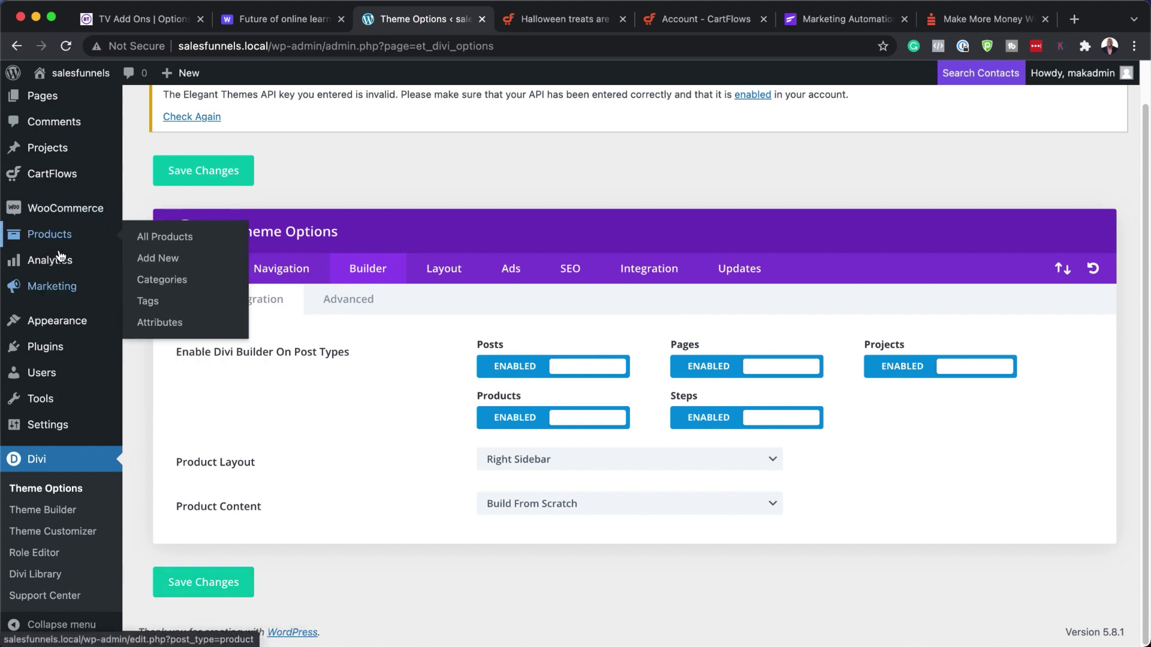
pyautogui.moveTo(75, 391)
pyautogui.moveTo(78, 351)
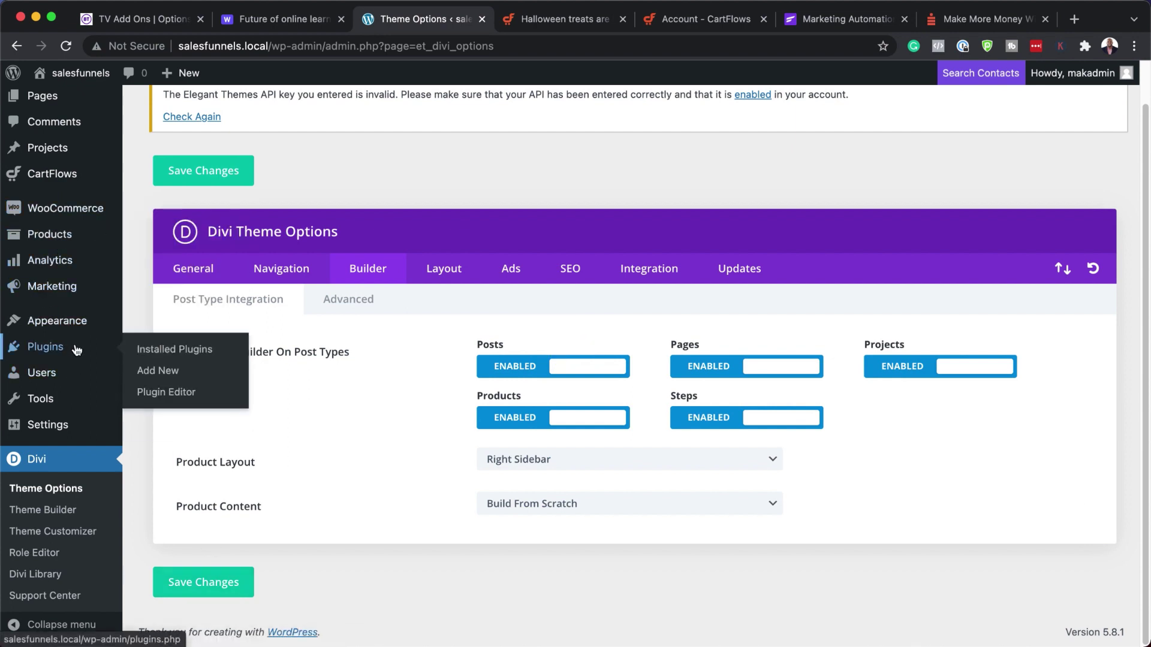
pyautogui.moveTo(82, 259)
pyautogui.scroll(2, 83, 258)
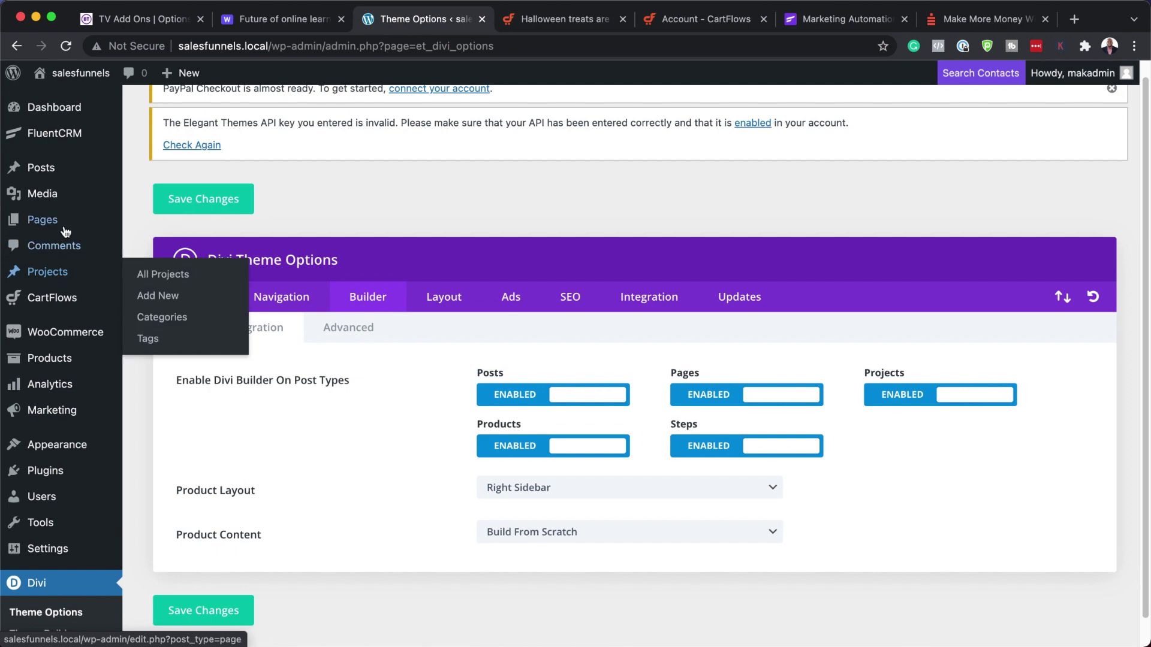
pyautogui.scroll(2, 72, 297)
pyautogui.moveTo(68, 142)
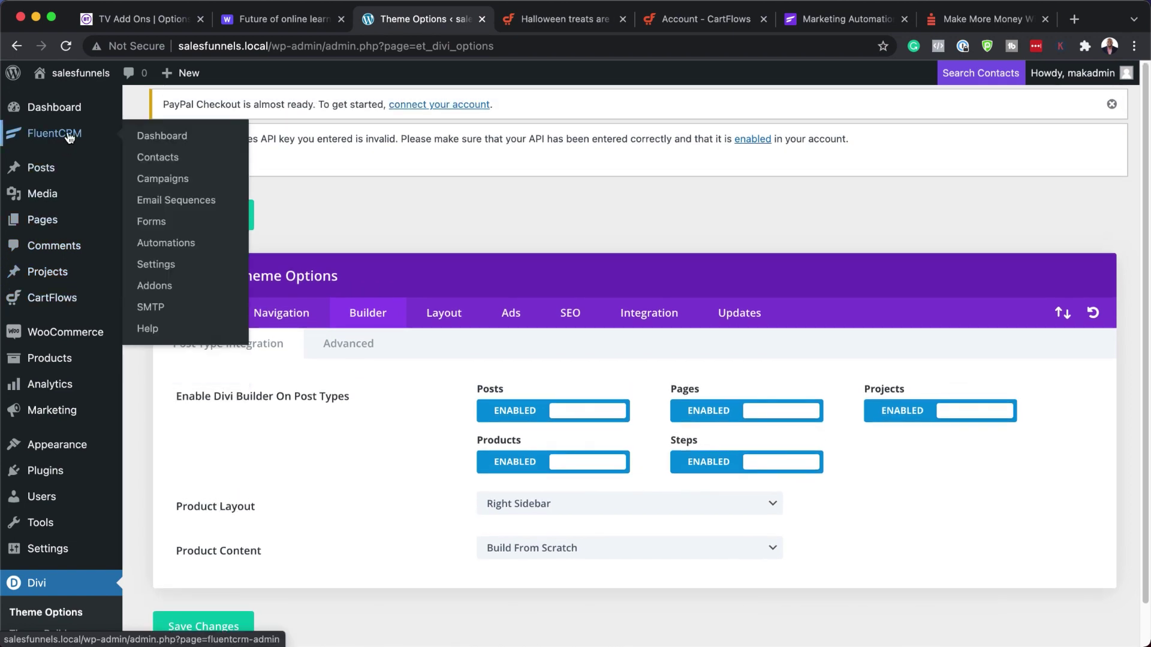
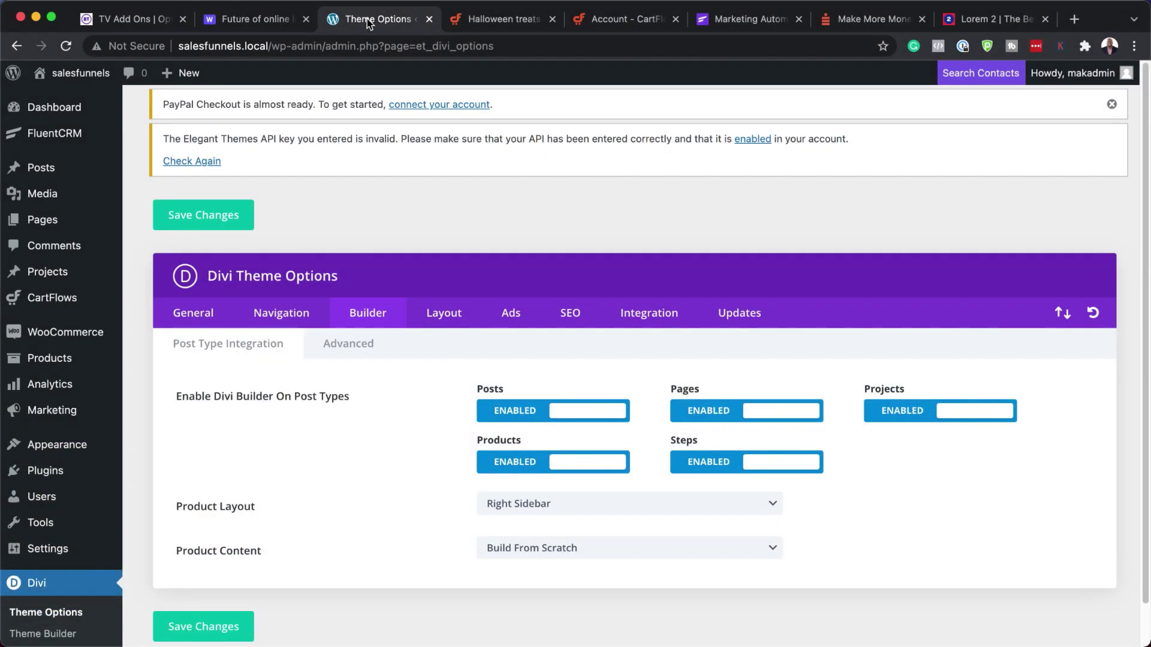
# - Go from the FluentCRM Dashboard to the empty Contacts > Tags page
pyautogui.moveTo(60, 134)
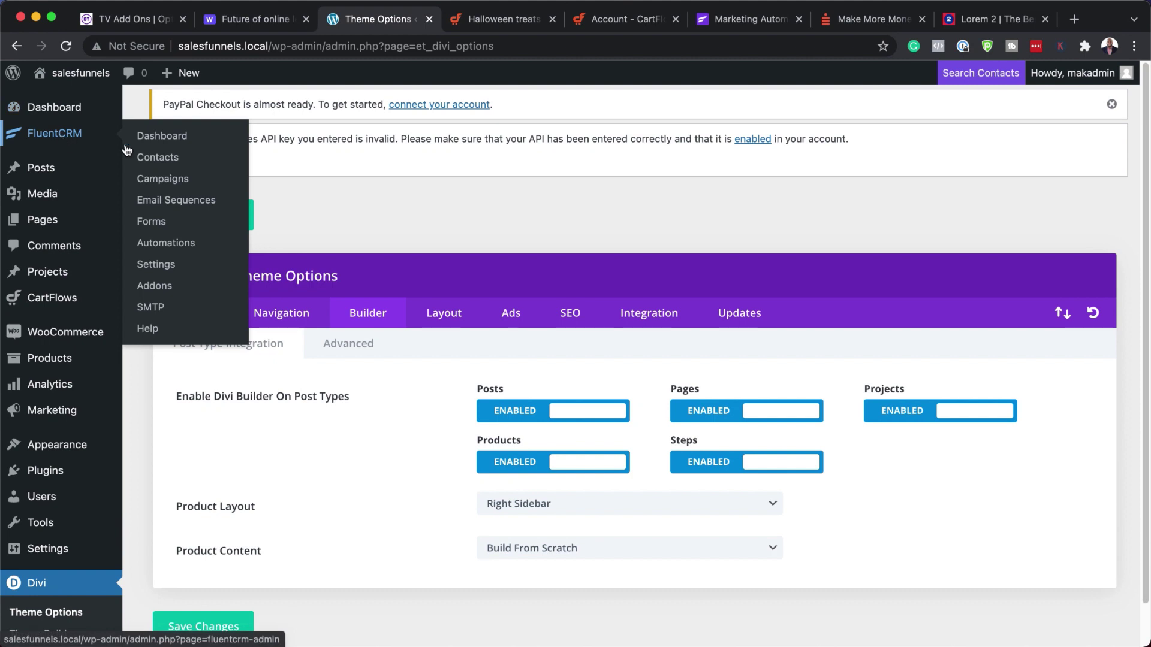
pyautogui.click(181, 140)
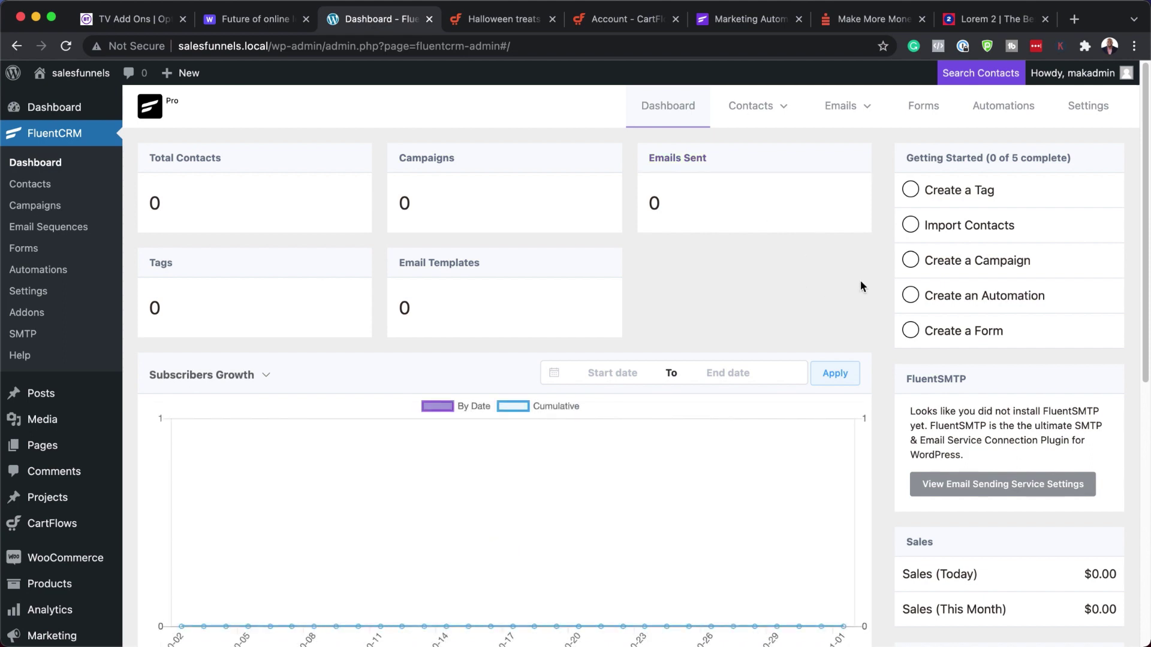
pyautogui.moveTo(788, 110)
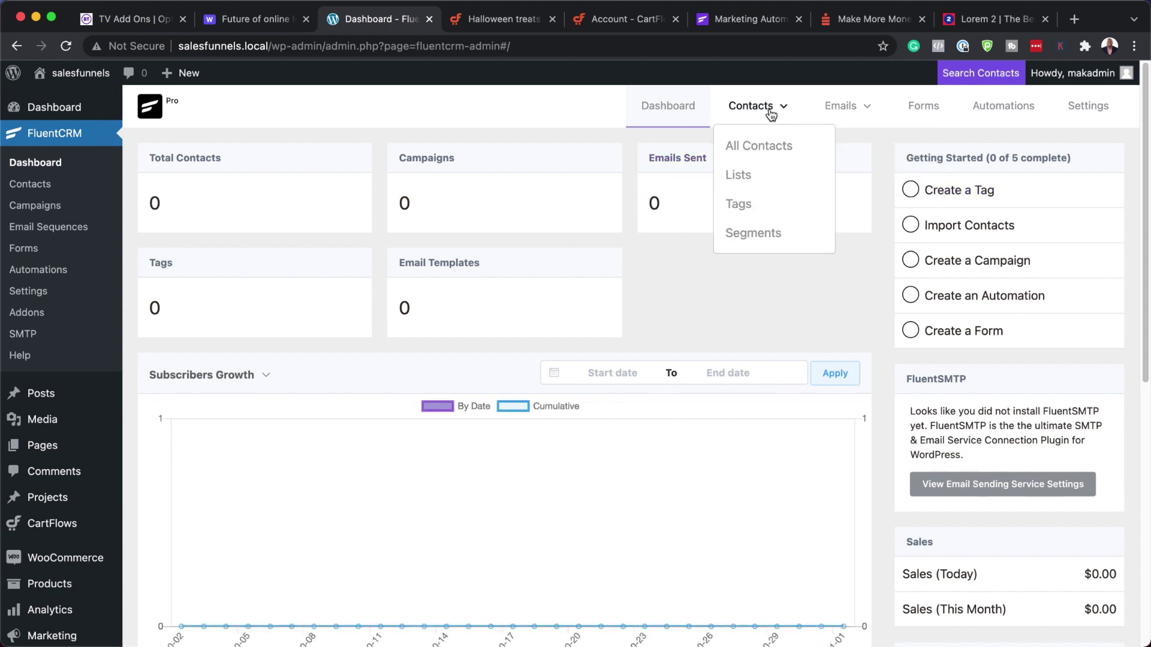
pyautogui.click(744, 204)
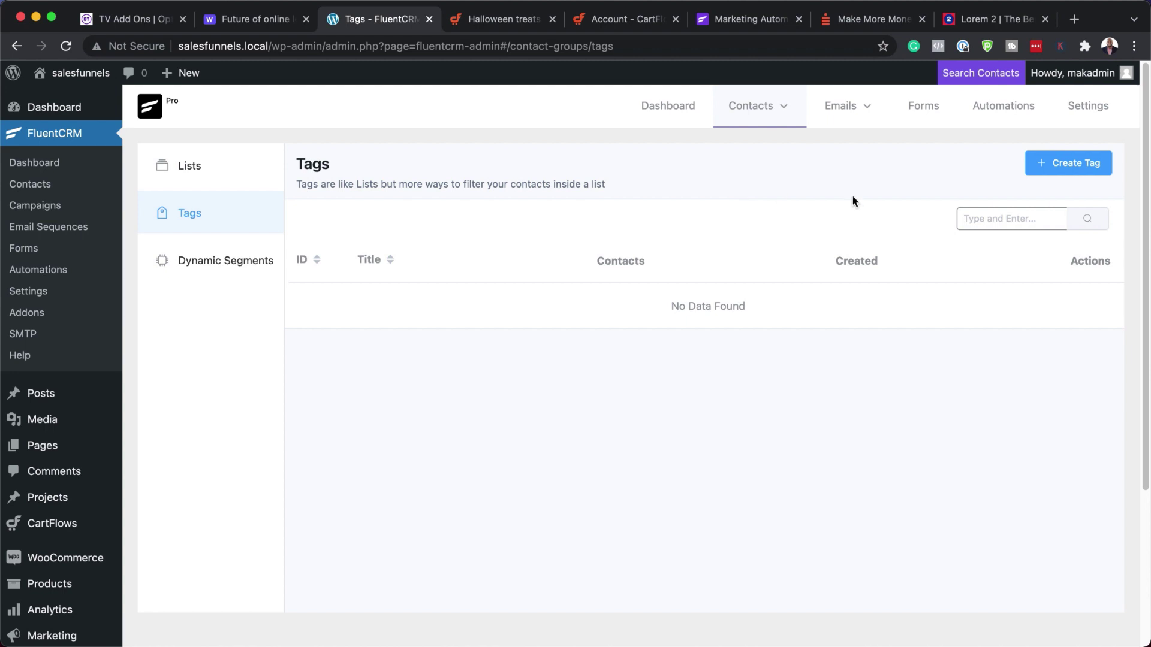
# - Create the tag 'Bought Product A'
pyautogui.click(1071, 162)
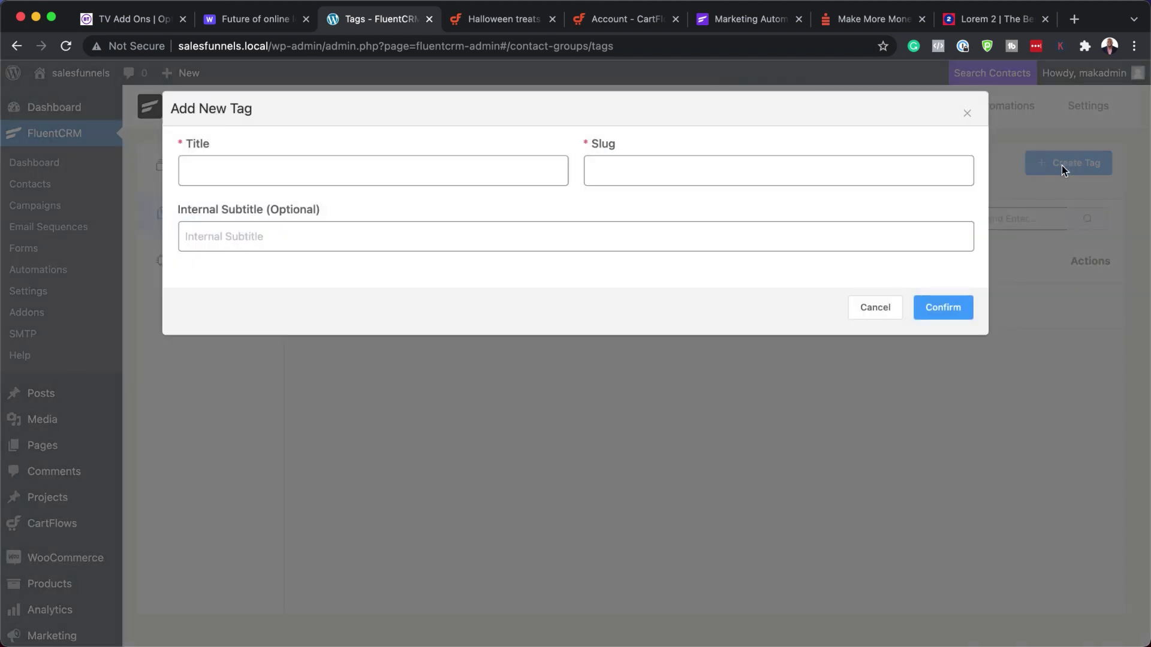
pyautogui.click(471, 172)
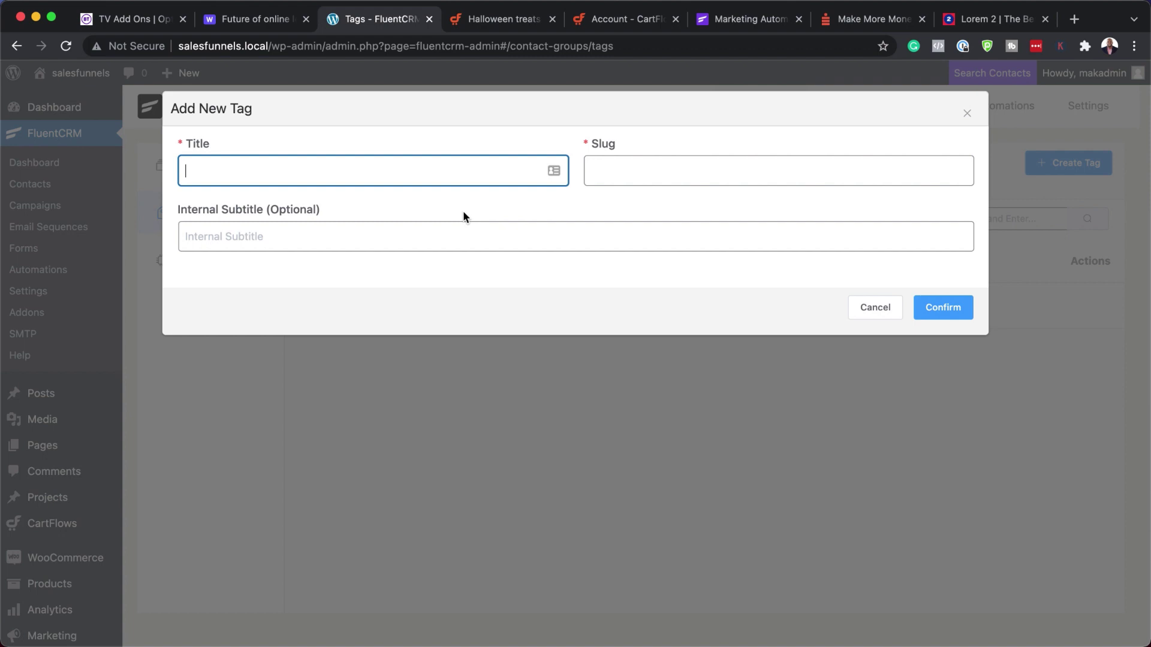
pyautogui.write('Bought Product ')
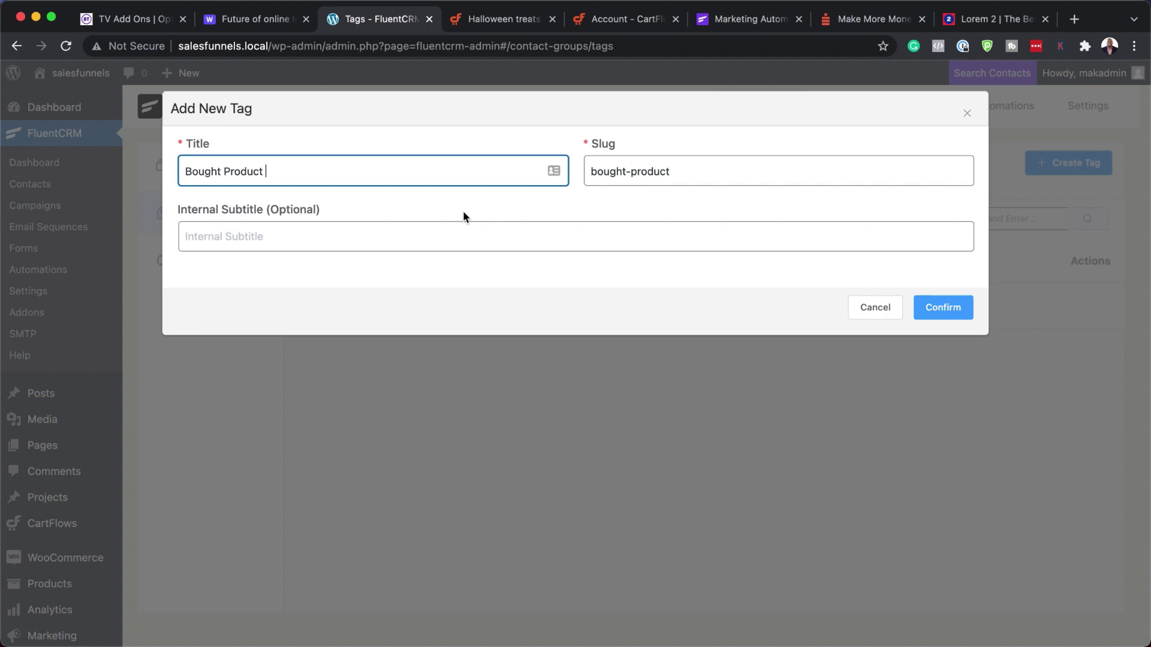
pyautogui.write('A')
pyautogui.click(965, 310)
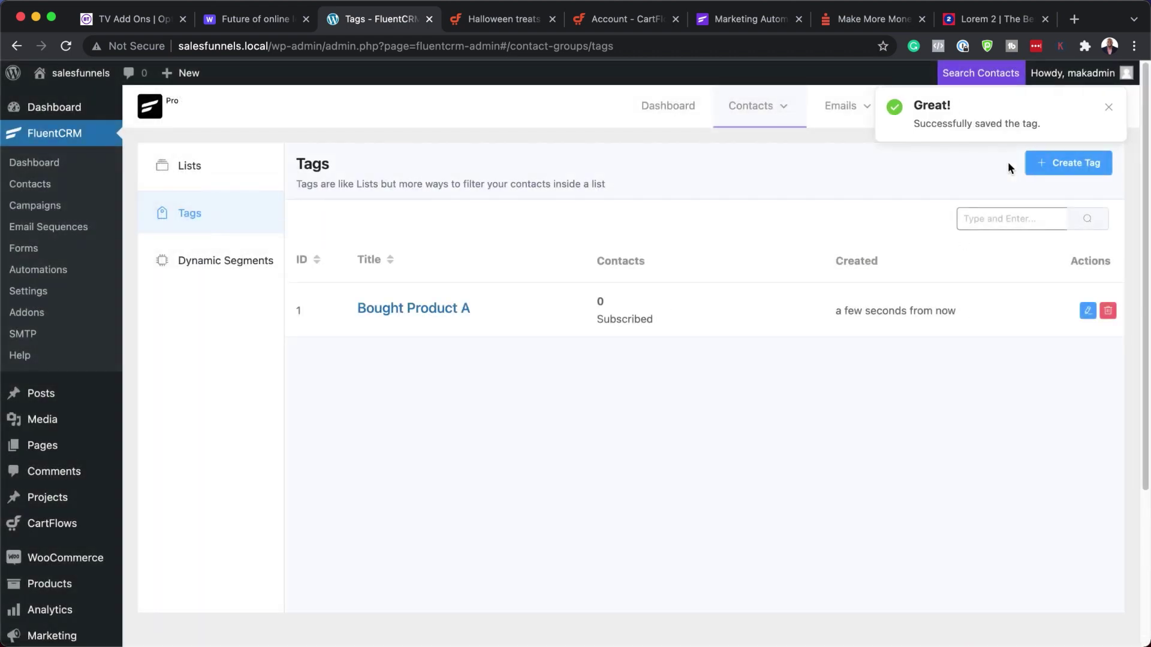
# - Create the tag 'Bought Product B'
pyautogui.click(1073, 171)
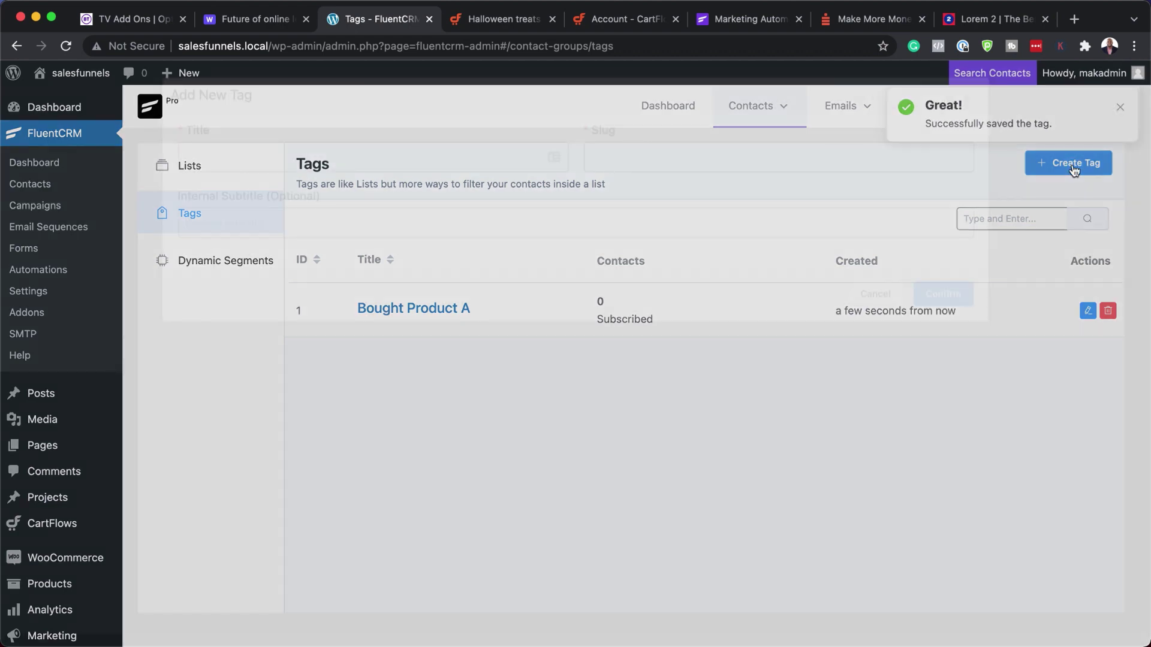
pyautogui.click(510, 170)
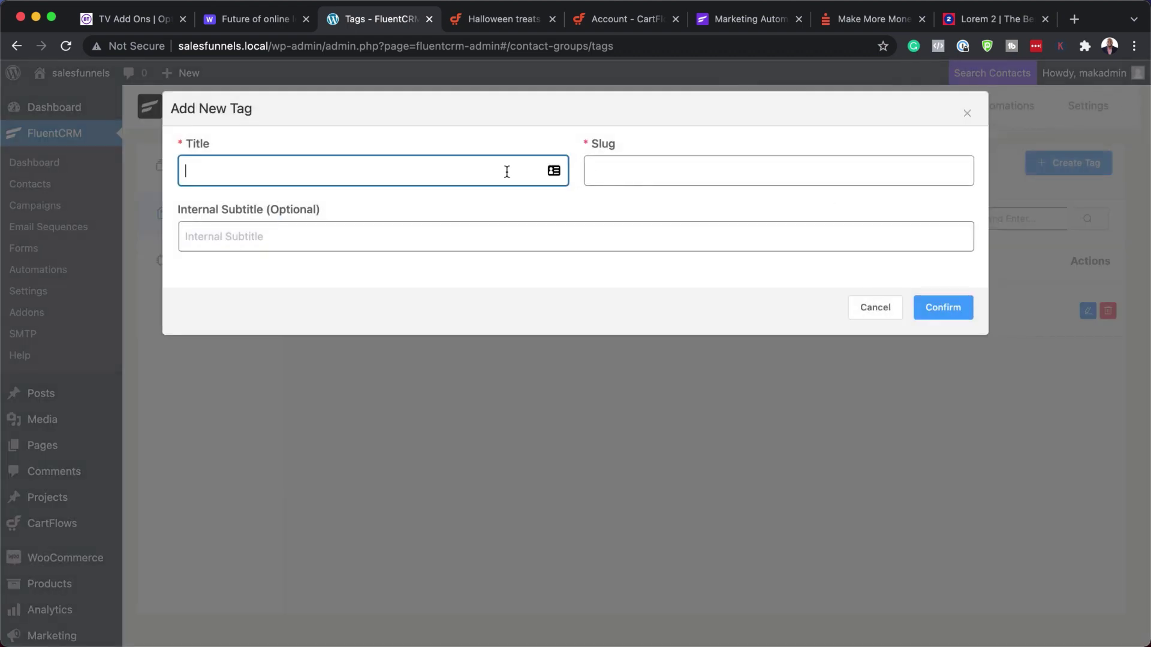
pyautogui.write('Bought Pro')
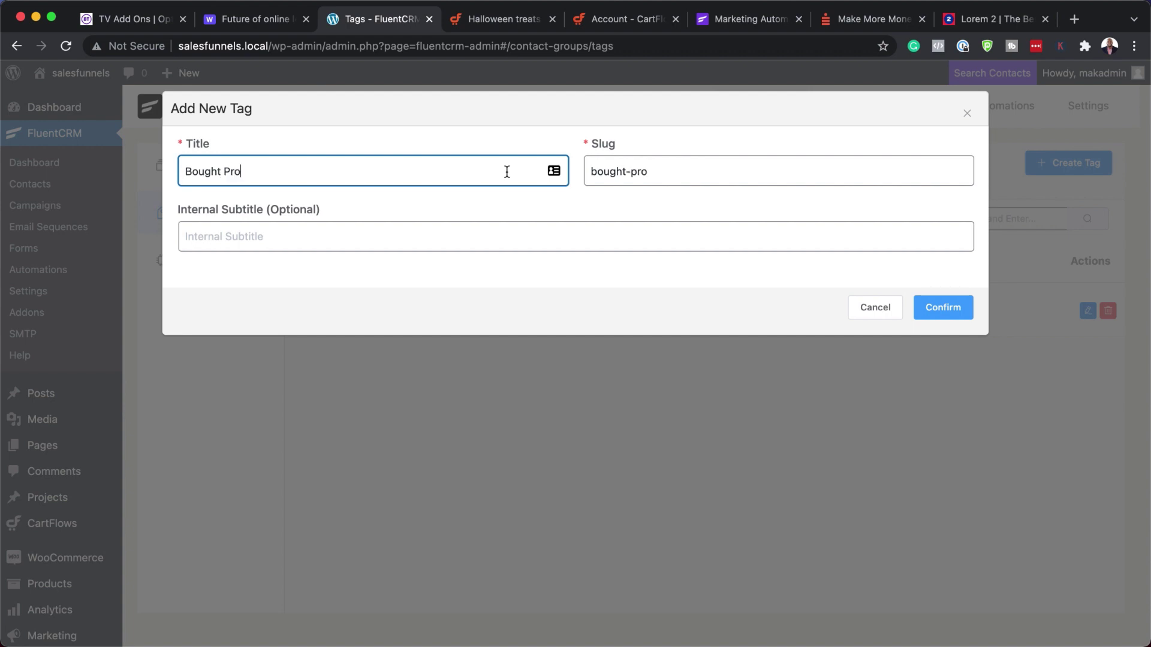
pyautogui.write('duct B')
pyautogui.click(946, 307)
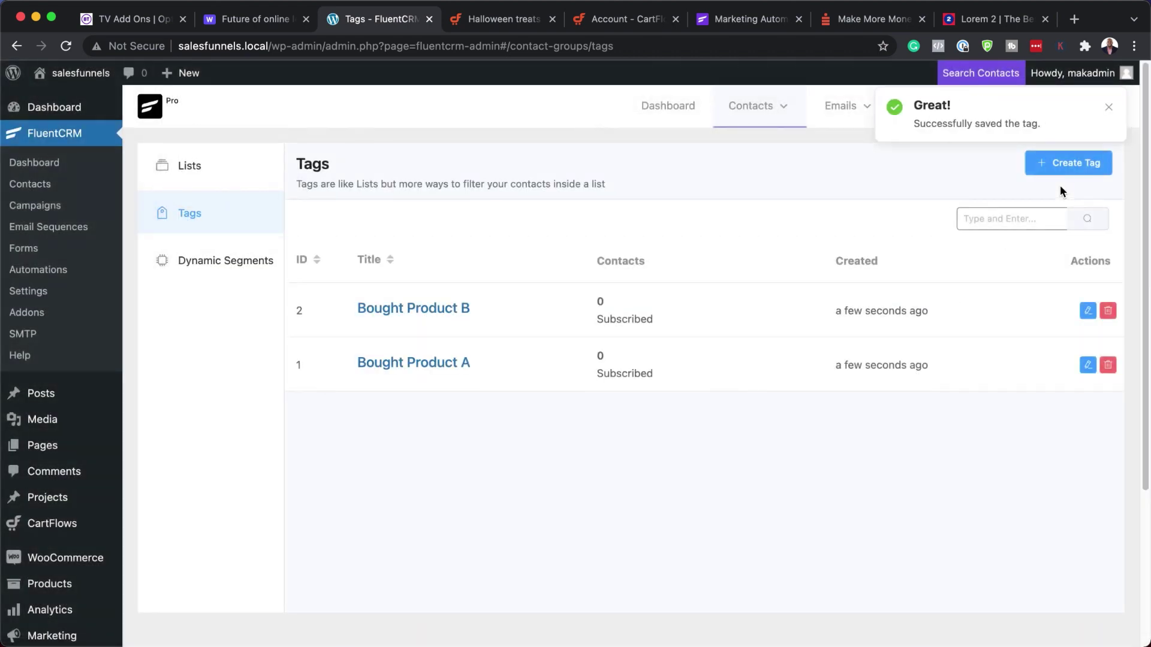
# - Create the tag 'Bought Product C', correcting a typo in the title
pyautogui.click(1078, 162)
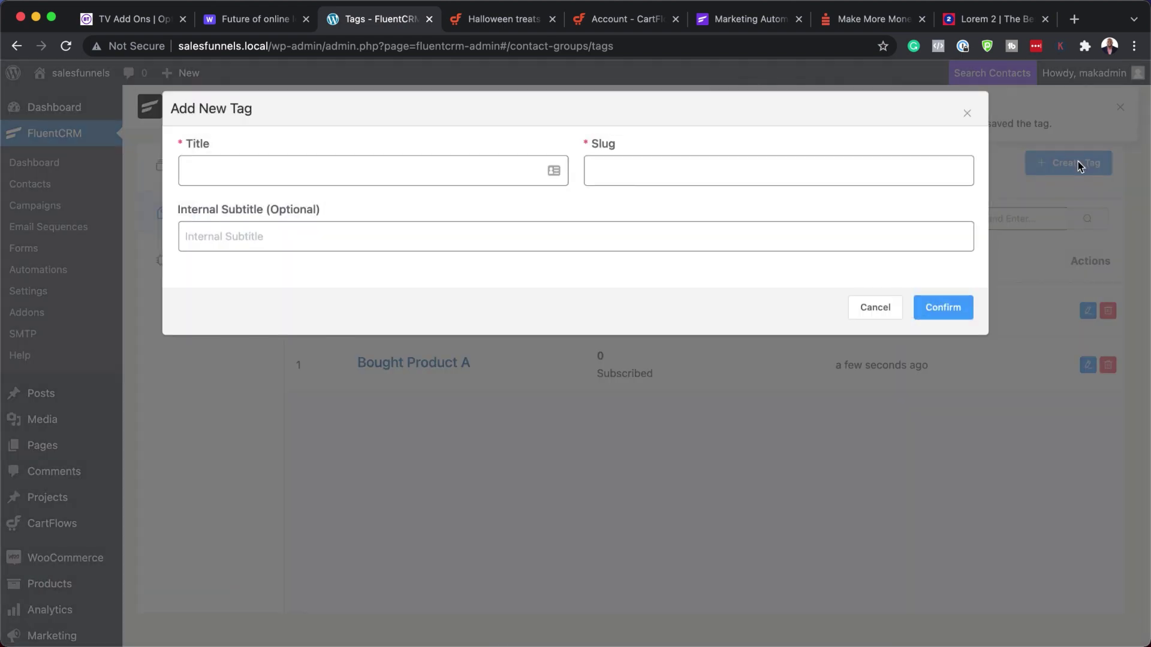
pyautogui.click(501, 168)
pyautogui.write('Bo')
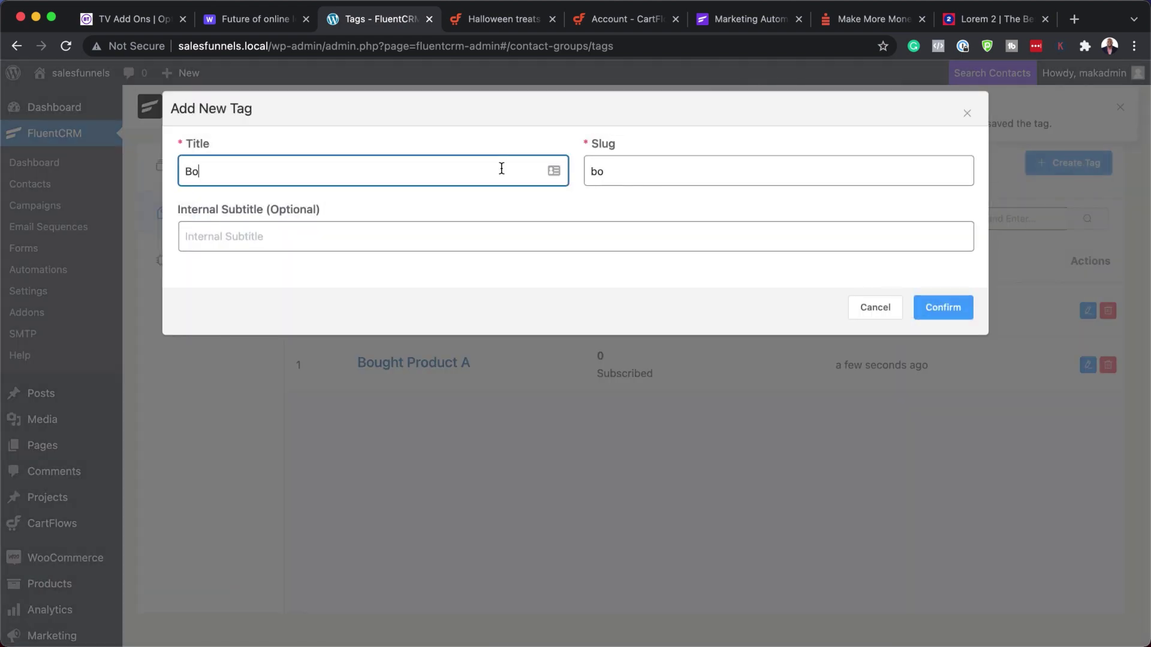
pyautogui.write('ught Br')
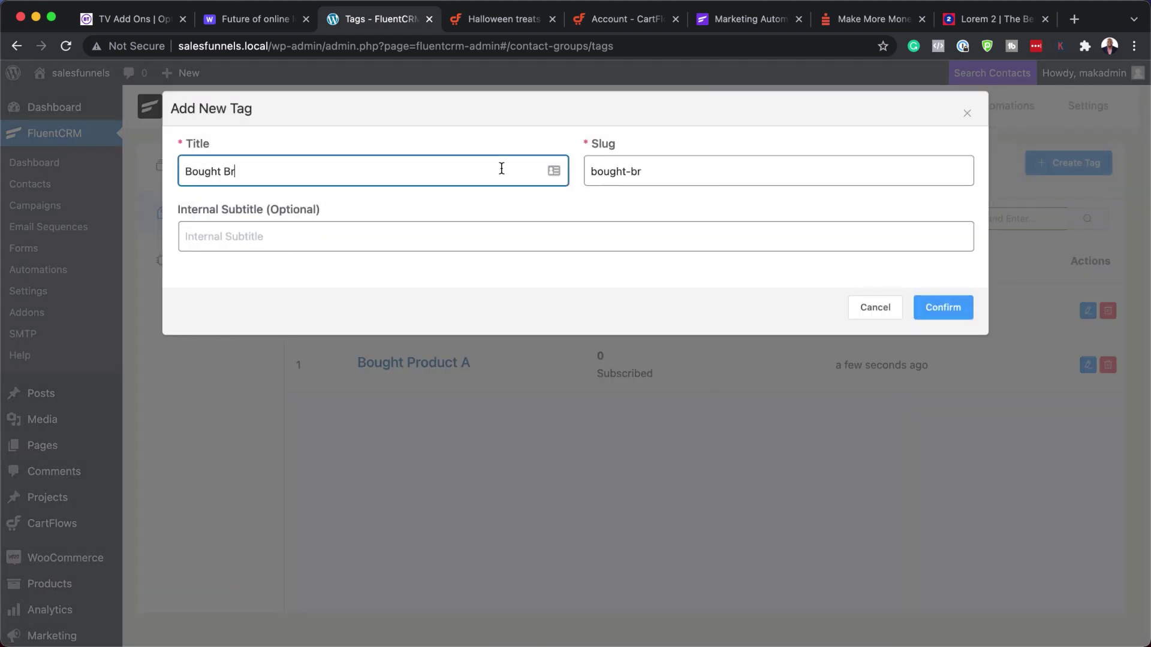
pyautogui.write('oduct C')
pyautogui.press('BackSpace')
pyautogui.write('P')
pyautogui.click(946, 314)
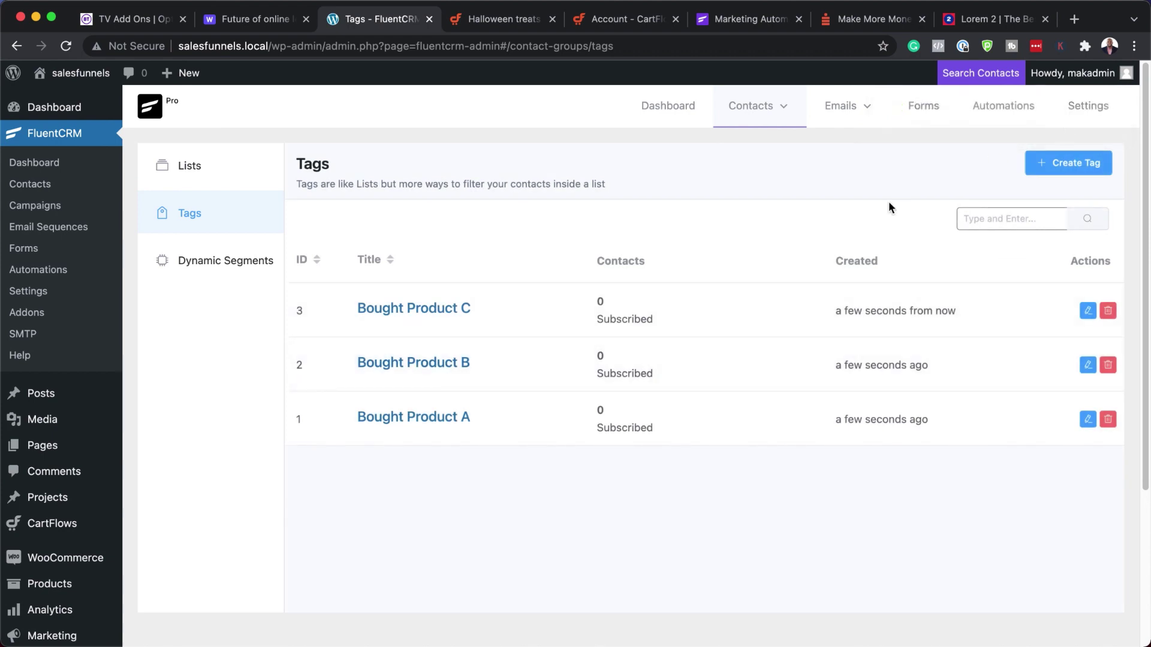
# - Create a new automation labelled 'Customer' using the Tag Applied trigger
pyautogui.click(1006, 112)
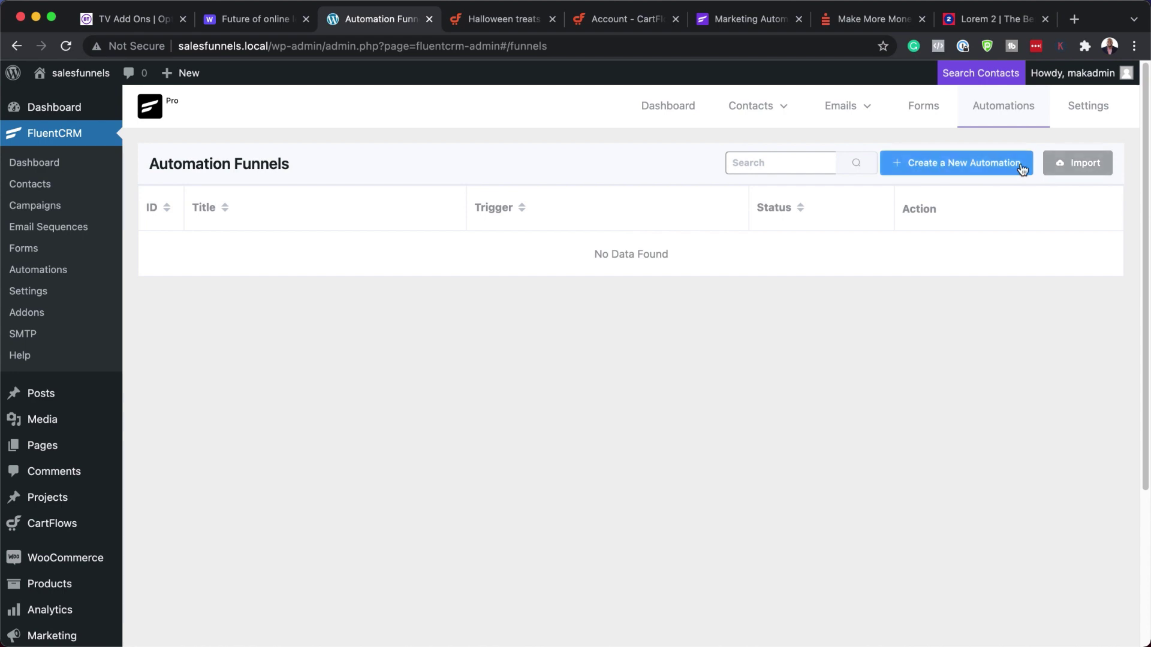
pyautogui.click(997, 166)
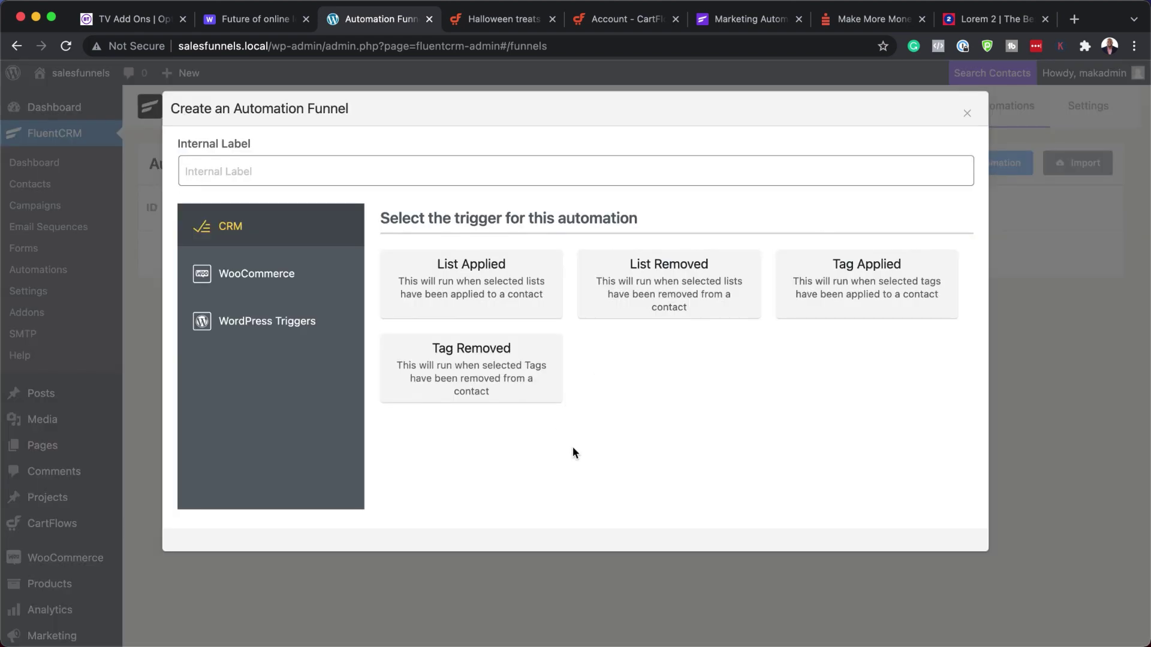
pyautogui.click(285, 170)
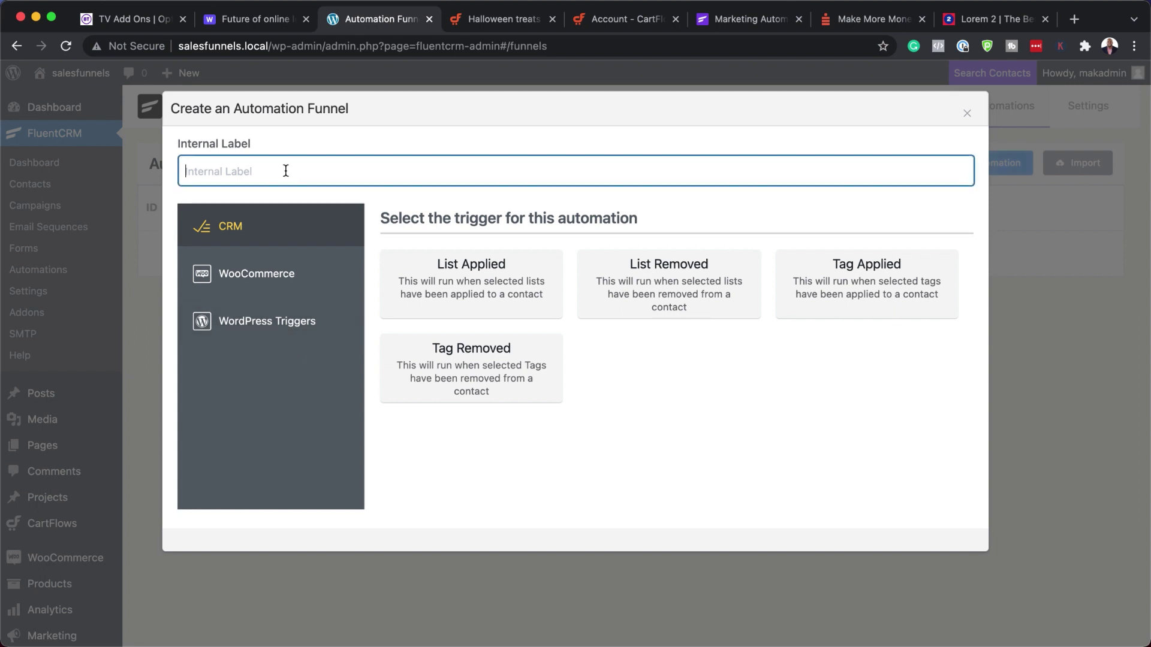
pyautogui.write('Customer')
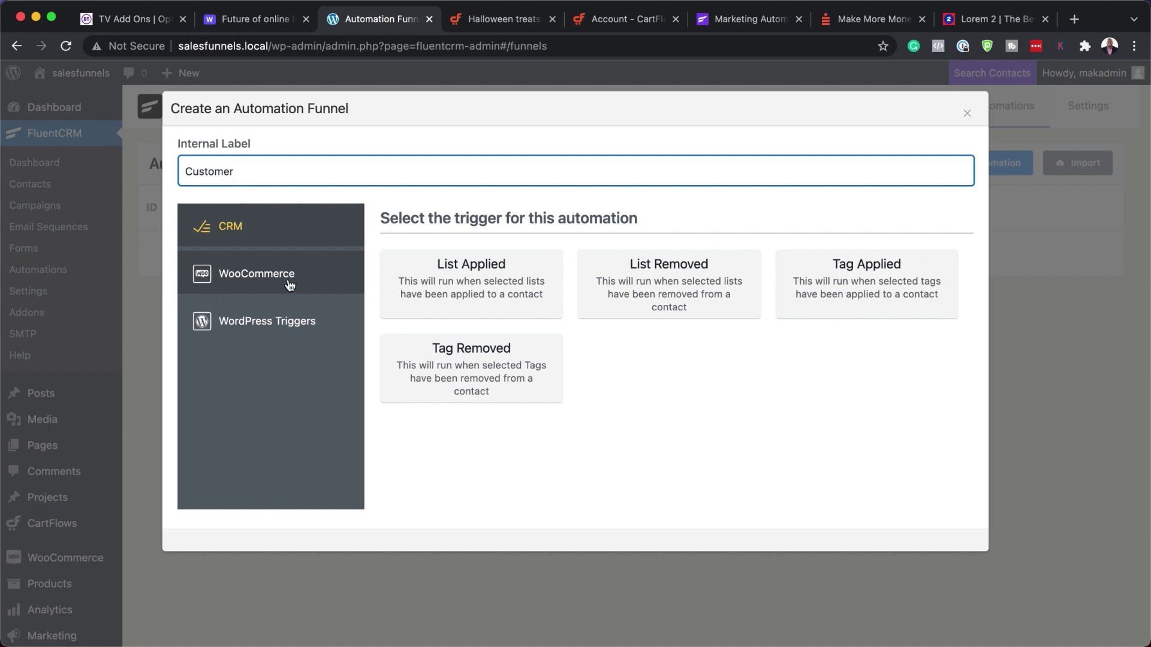
pyautogui.click(848, 300)
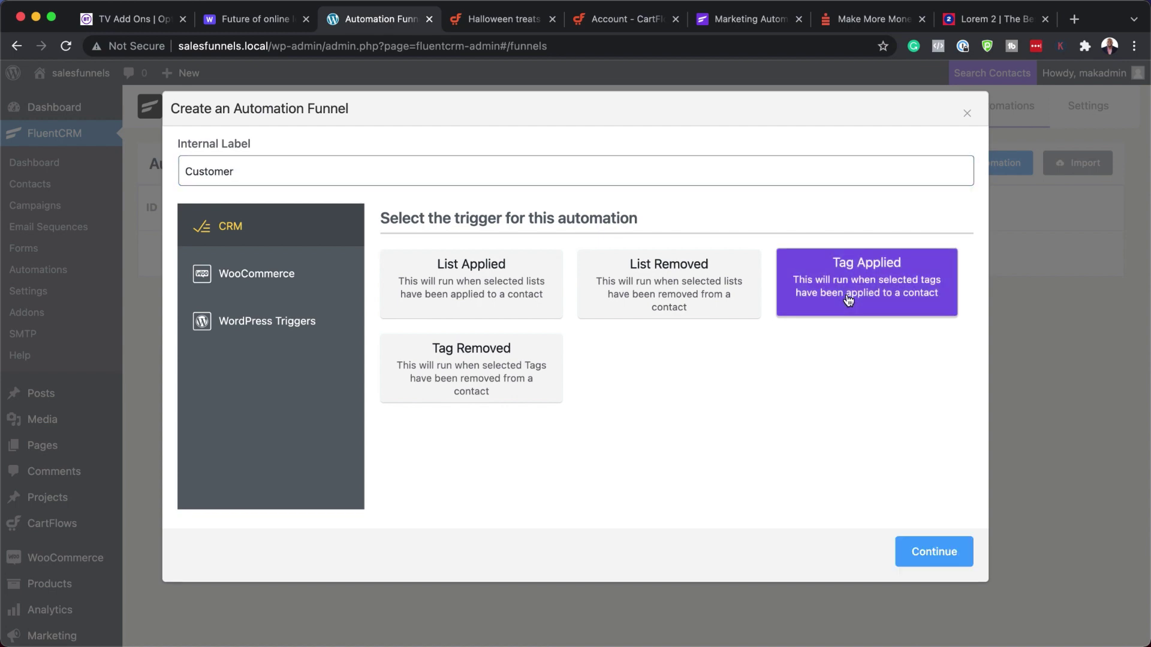
pyautogui.click(932, 562)
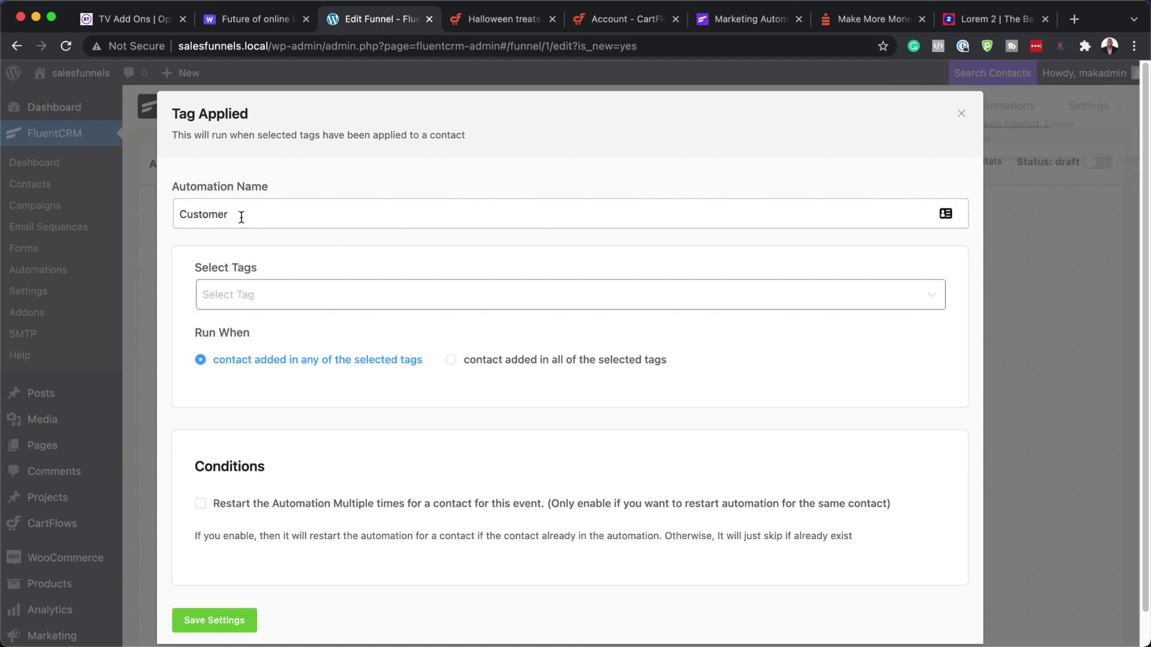
# - Rename the automation 'Customer Buys Product A', trigger it on the Bought Product A tag, and save
pyautogui.click(336, 215)
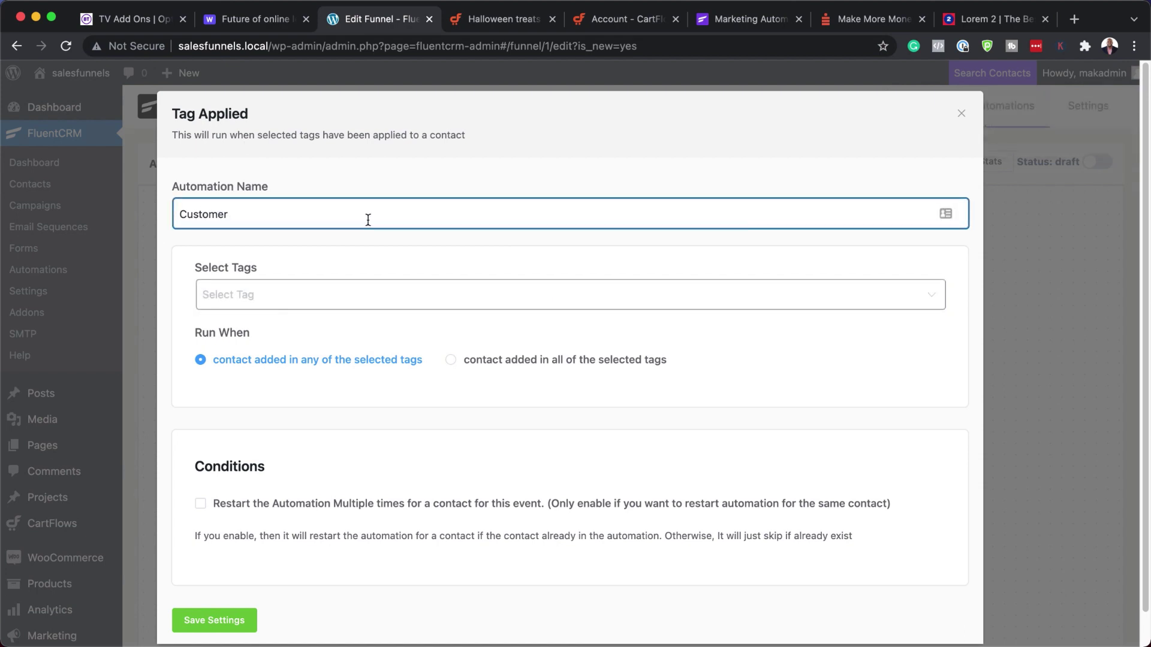
pyautogui.write('Buys Product A')
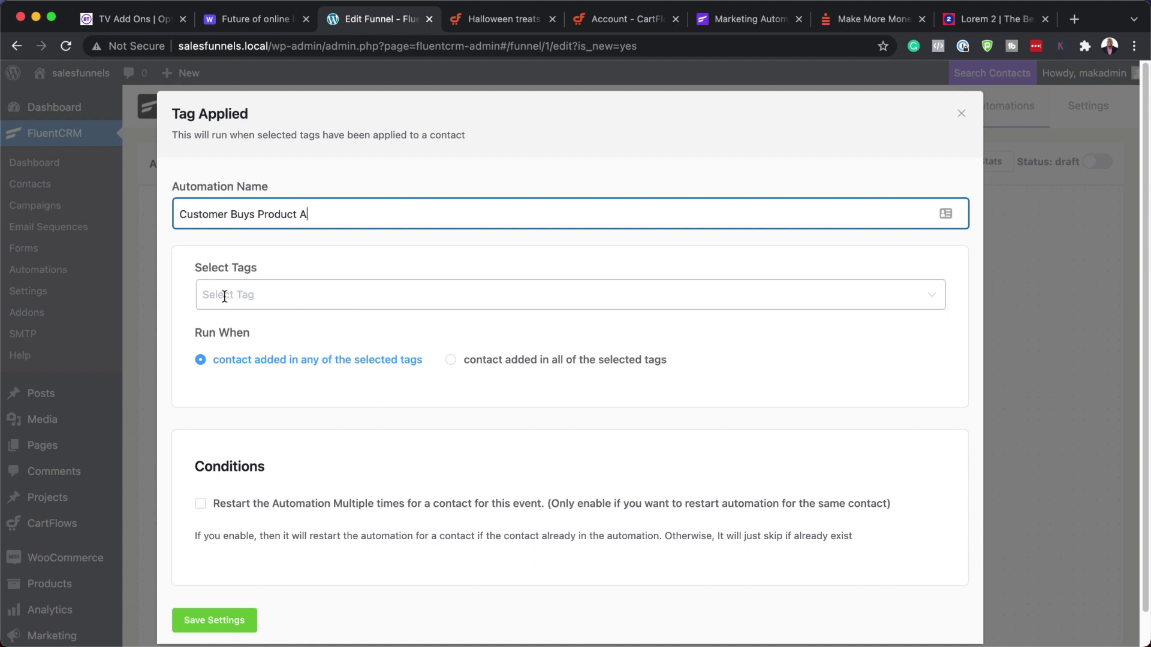
pyautogui.click(224, 296)
pyautogui.click(271, 339)
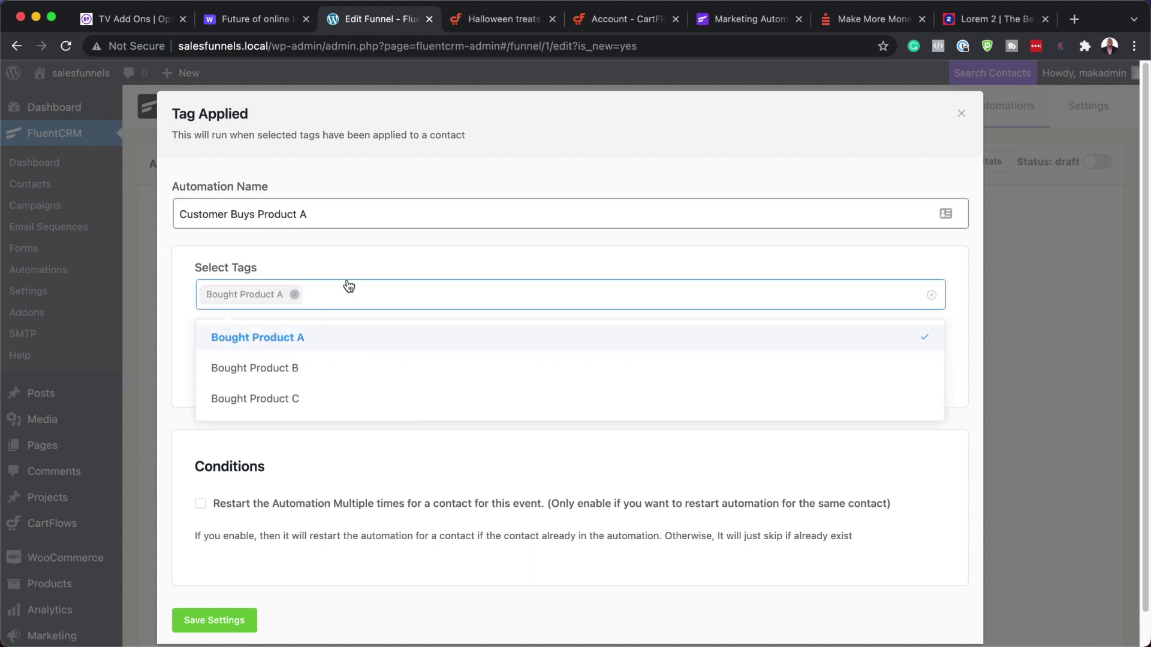
pyautogui.click(187, 259)
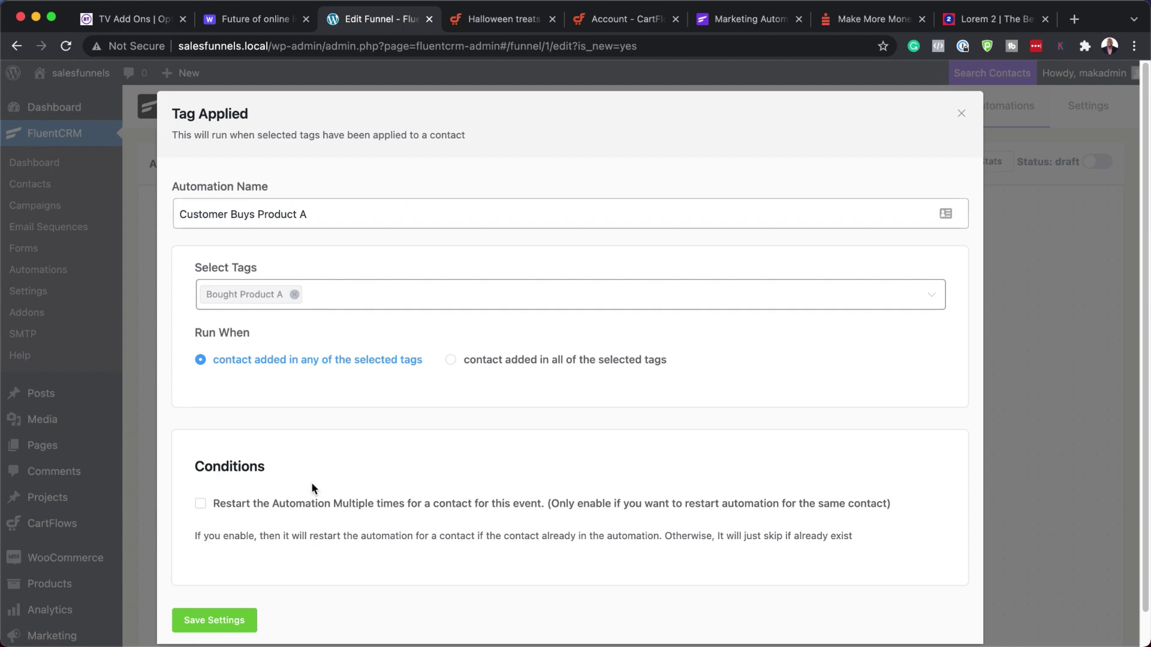
pyautogui.scroll(-1, 336, 527)
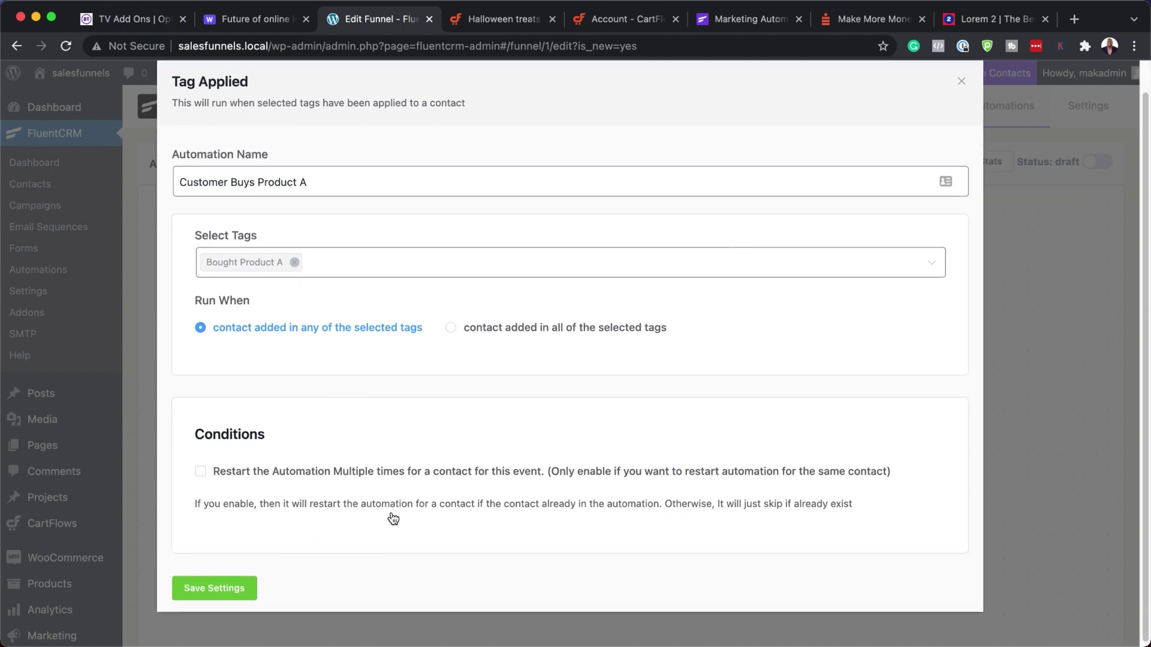
pyautogui.click(230, 592)
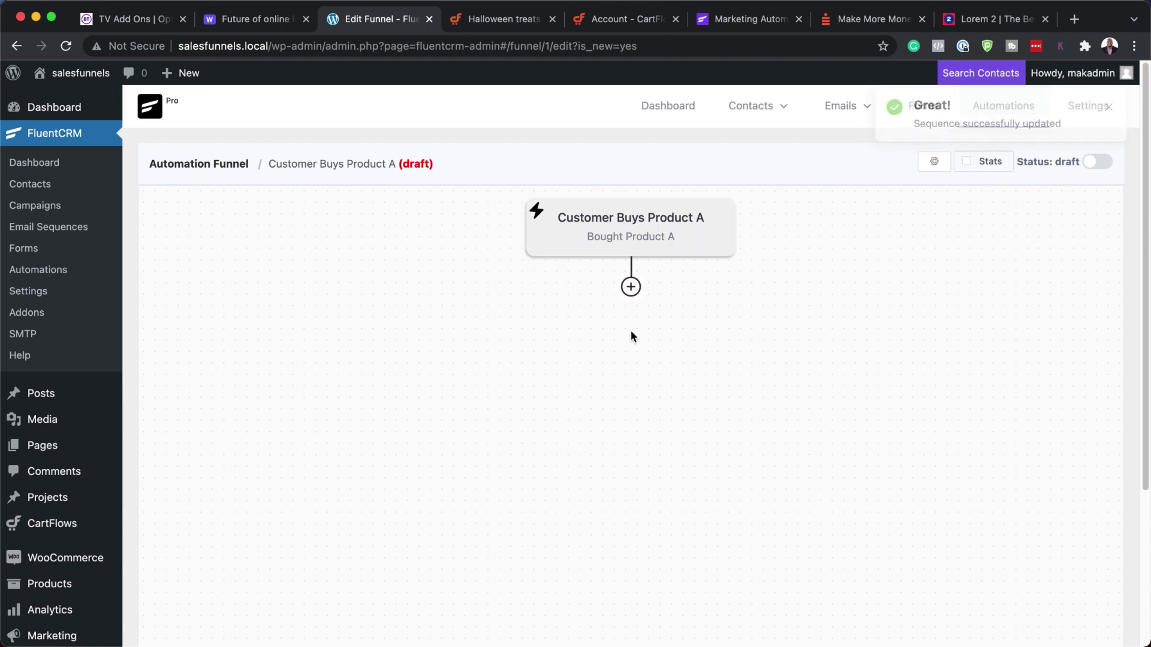
# - Add a Send Custom Email step labelled 'Thank You Email', subject 'Thank You For Purchasing Product A'
pyautogui.click(630, 287)
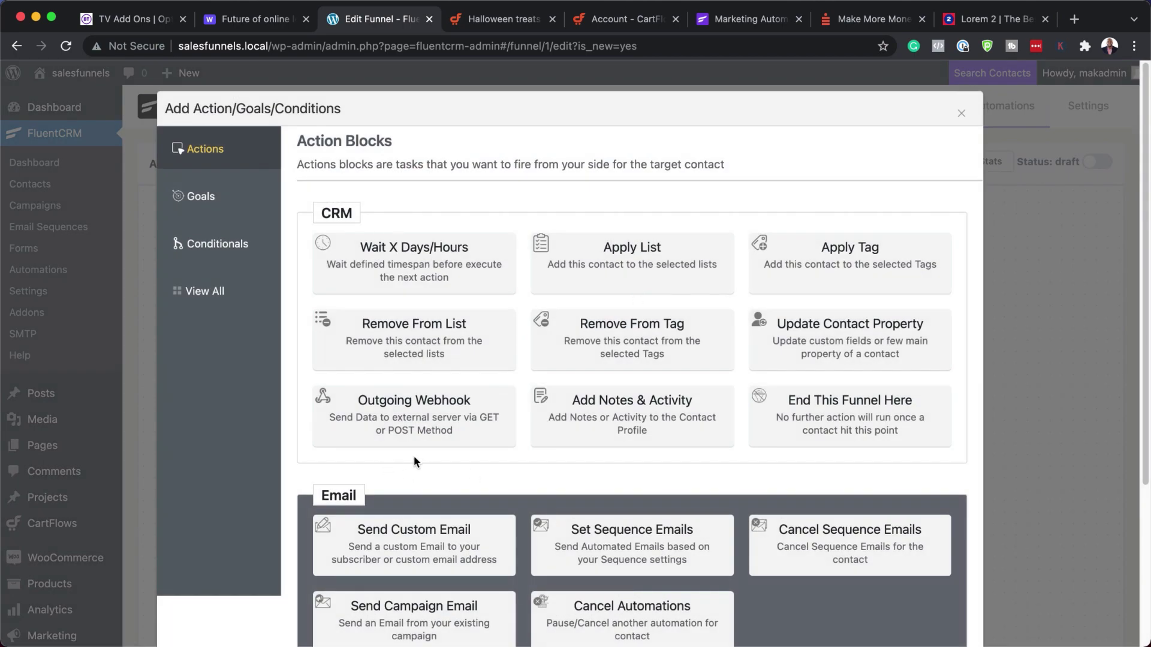
pyautogui.scroll(-1, 519, 455)
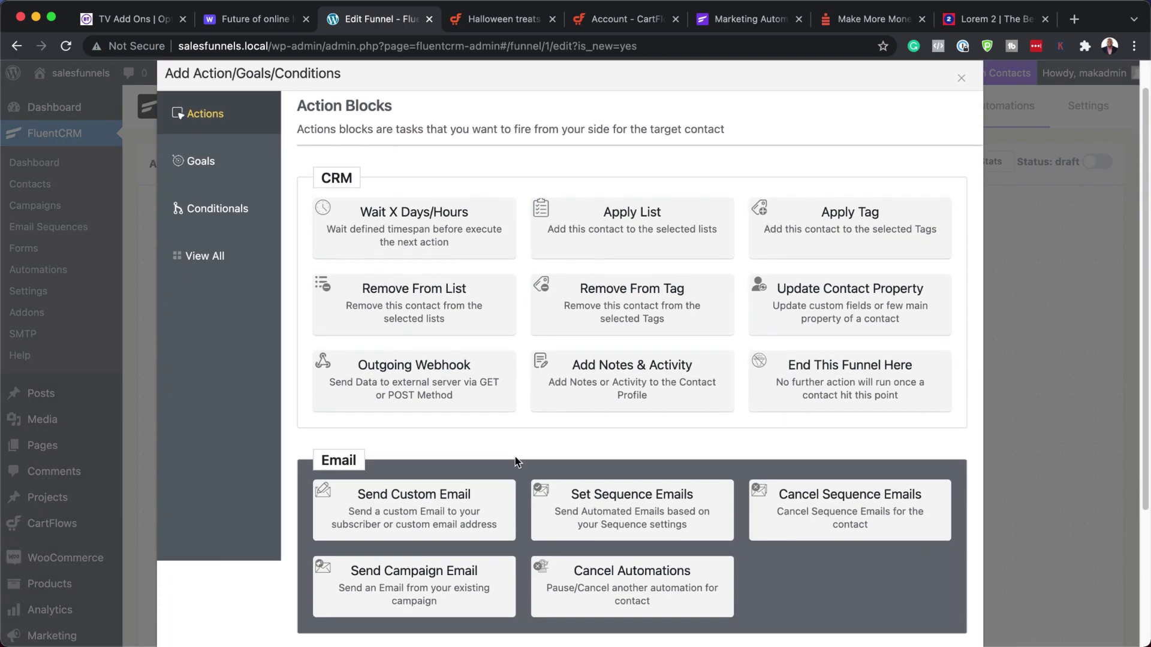
pyautogui.click(445, 501)
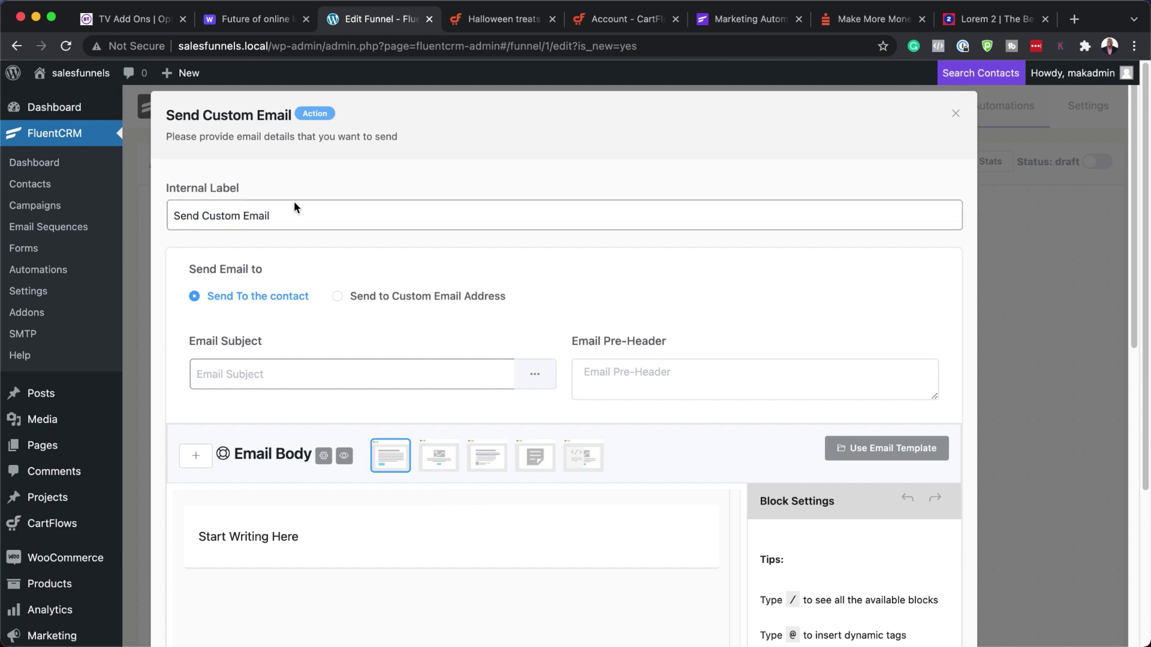
pyautogui.tripleClick(289, 213)
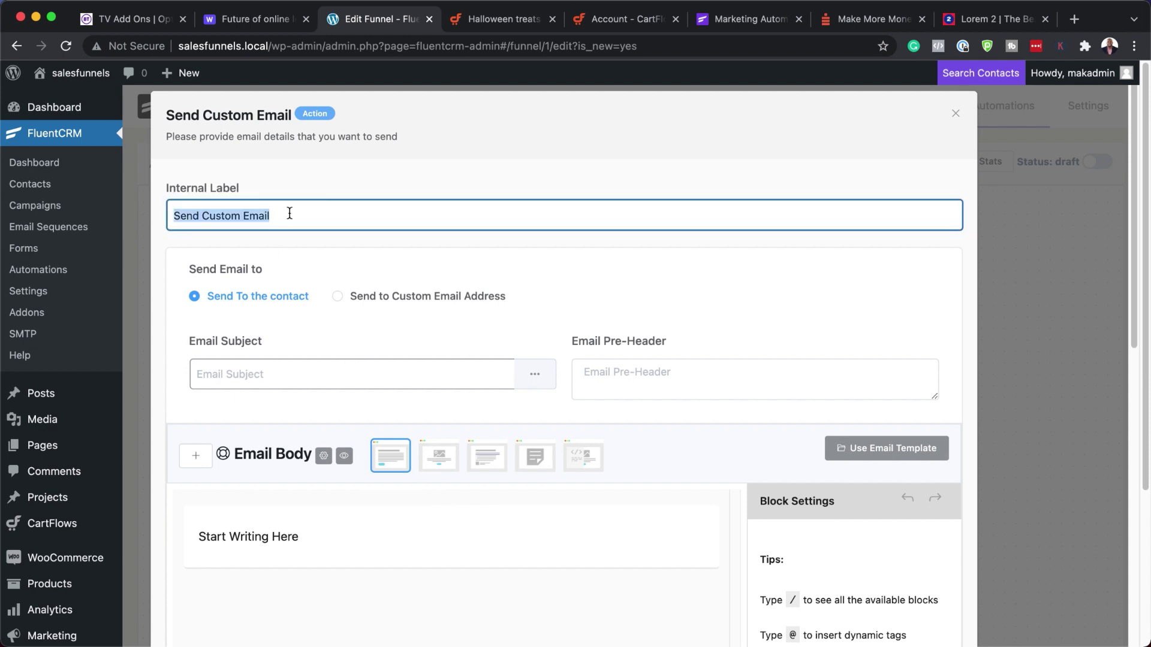
pyautogui.write('Thank Yo')
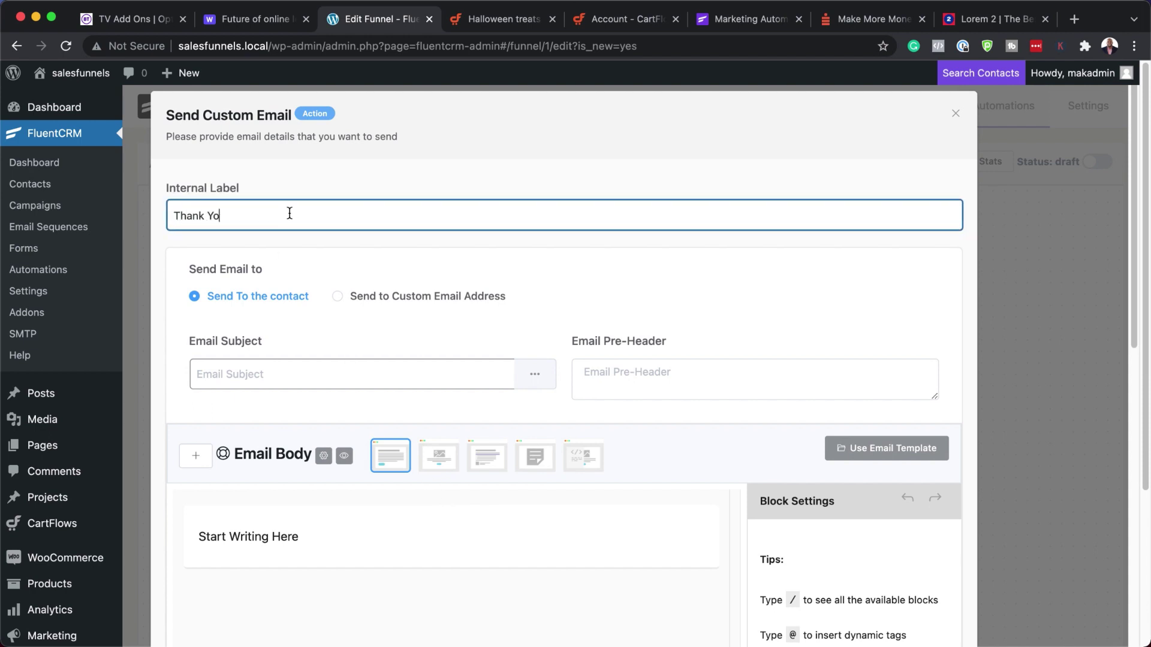
pyautogui.write('u Email')
pyautogui.click(223, 368)
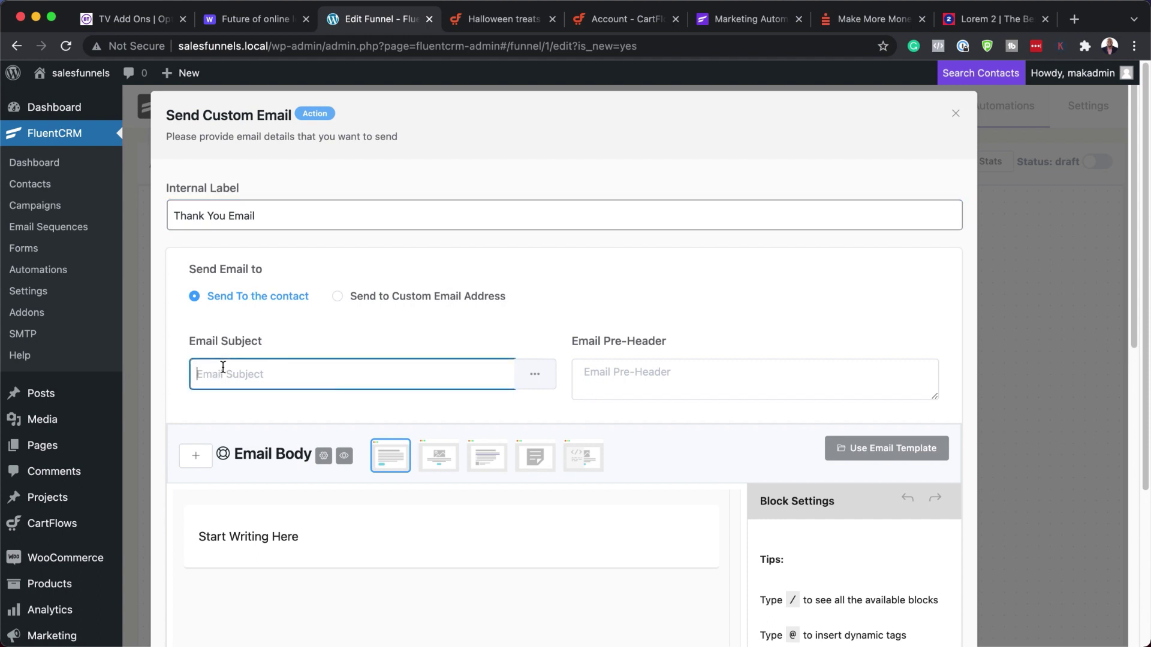
pyautogui.write('Thank You For Purchasi')
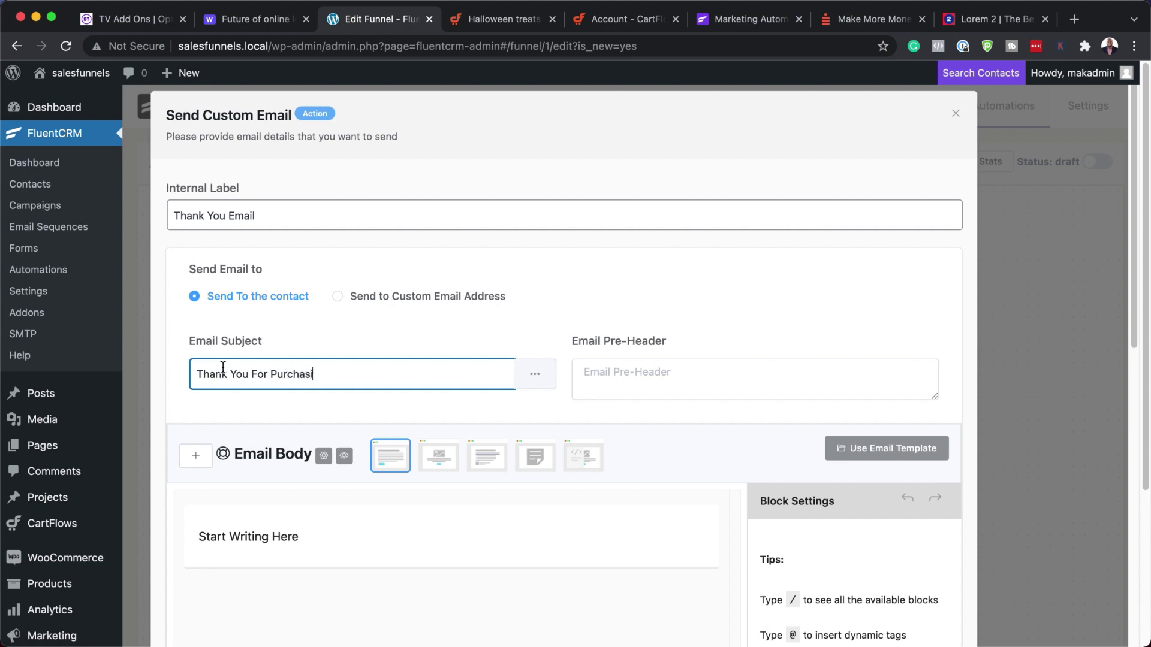
pyautogui.write('ng Product A')
# - Replace the email body placeholder with a 'Hello' greeting and pasted Lorem ipsum paragraphs
pyautogui.click(322, 540)
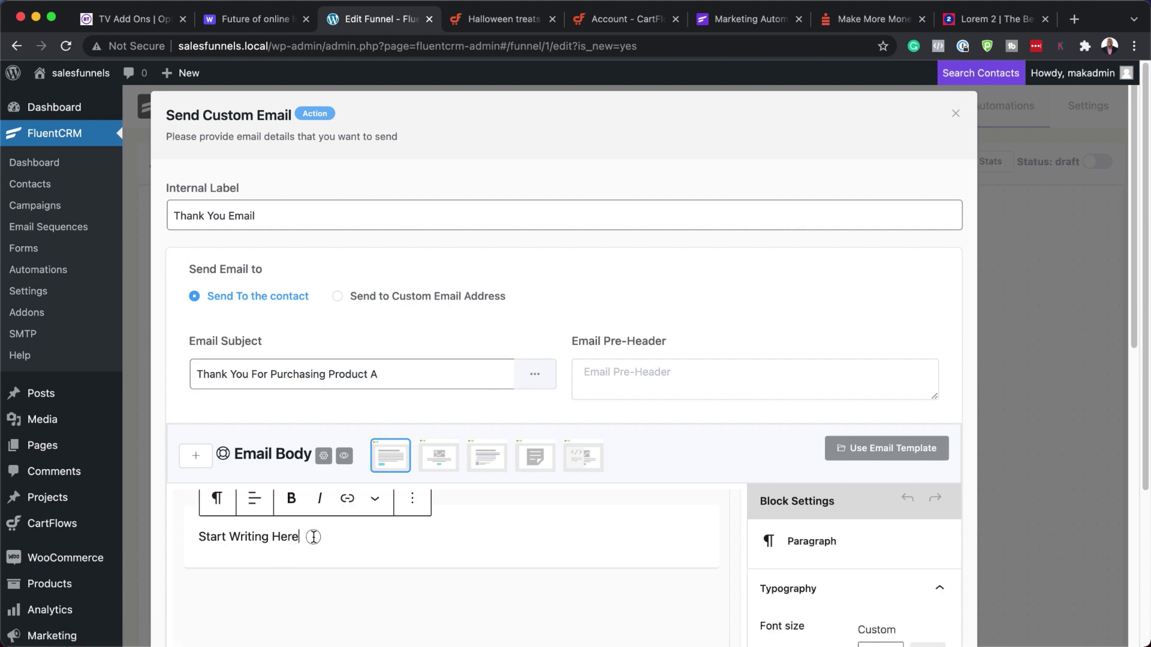
pyautogui.tripleClick(312, 537)
pyautogui.write('Hello!')
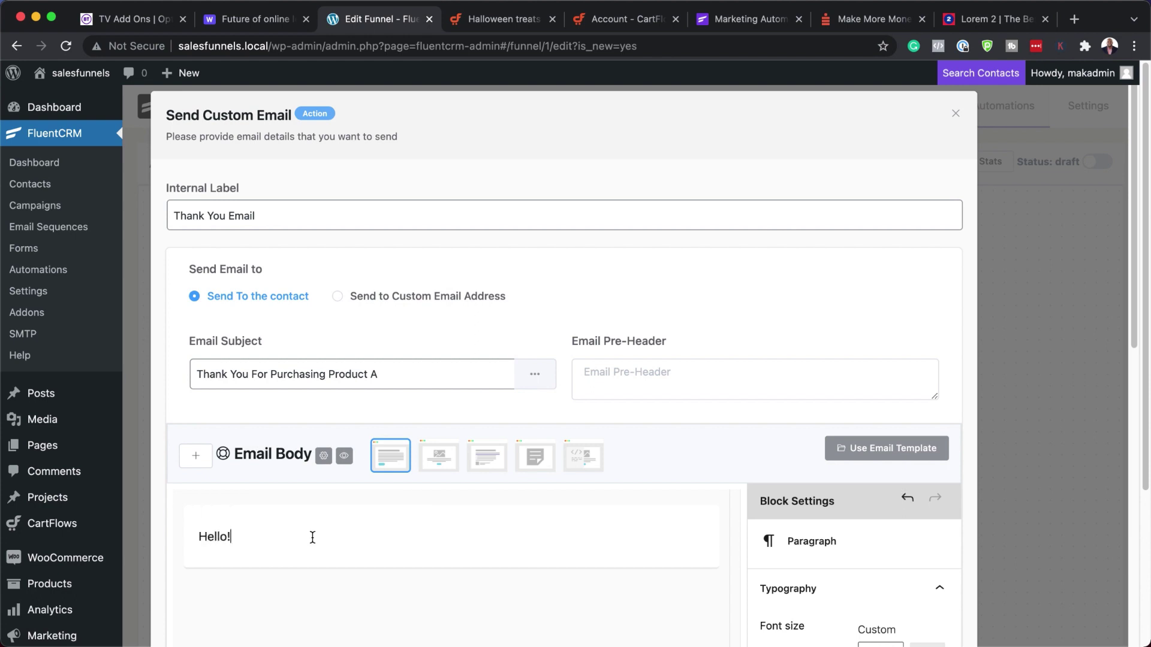
pyautogui.press('Return')
pyautogui.write('Lorem ipsum dolor sit amet, consectetuer adipiscing elit. Donec odio. Quisque volutpat mattis eros. Nullam malesuada erat ut turpis. Suspendisse urna nibh, viverra non, semper suscipit, posuere a, pede. Donec nec justo eget felis facilisis fermentum. Aliquam porttitor mauris sit amet orci. Aenean dignissim pellentesque felis. Morbi in sem quis dui placerat ornare. Pellentesque odio nisi, euismod in, pharetra a, ultricies in, diam. Sed arcu. Cras consequat.')
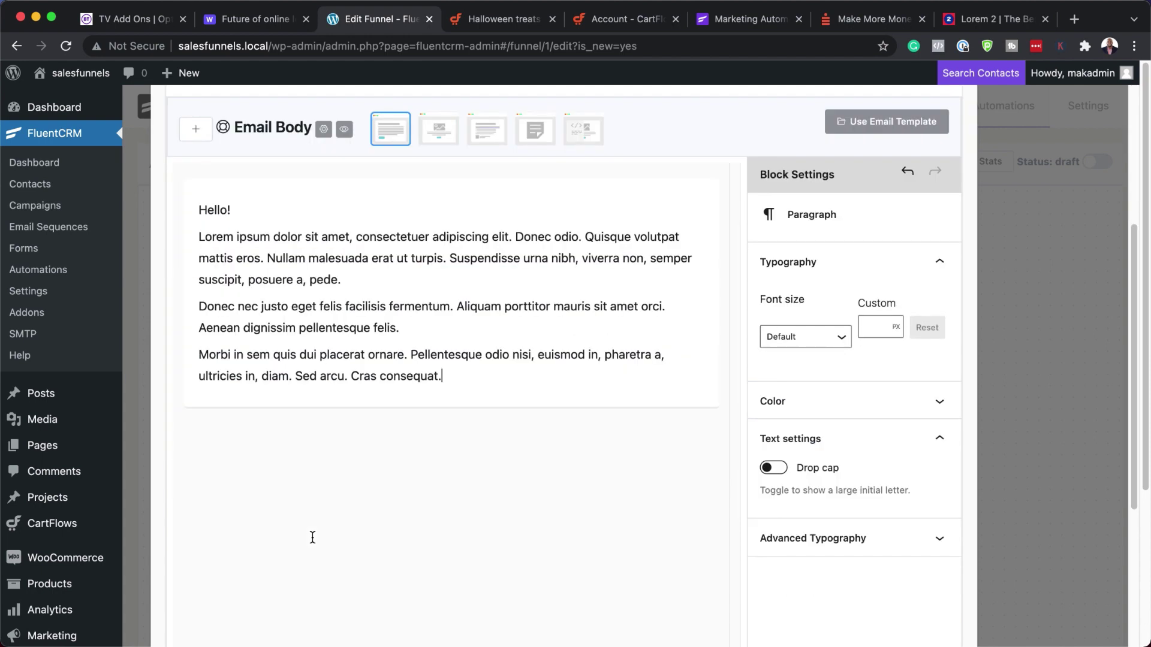
pyautogui.press('Return')
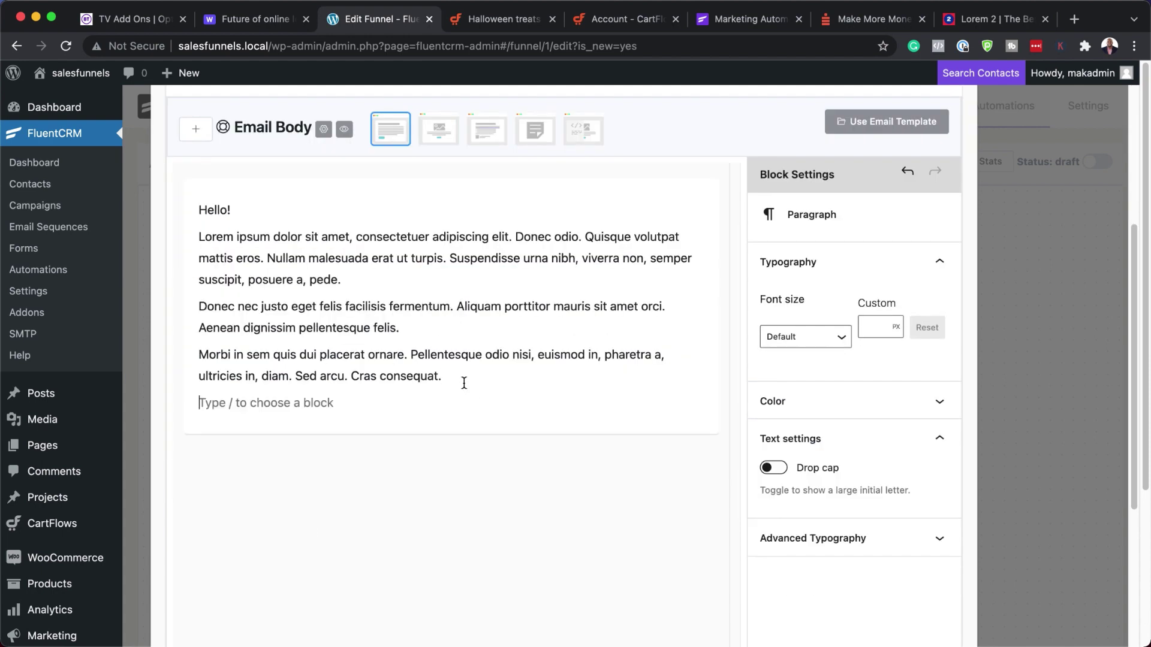
# - Add a button labelled 'Download Here' below the paragraphs
pyautogui.write('/')
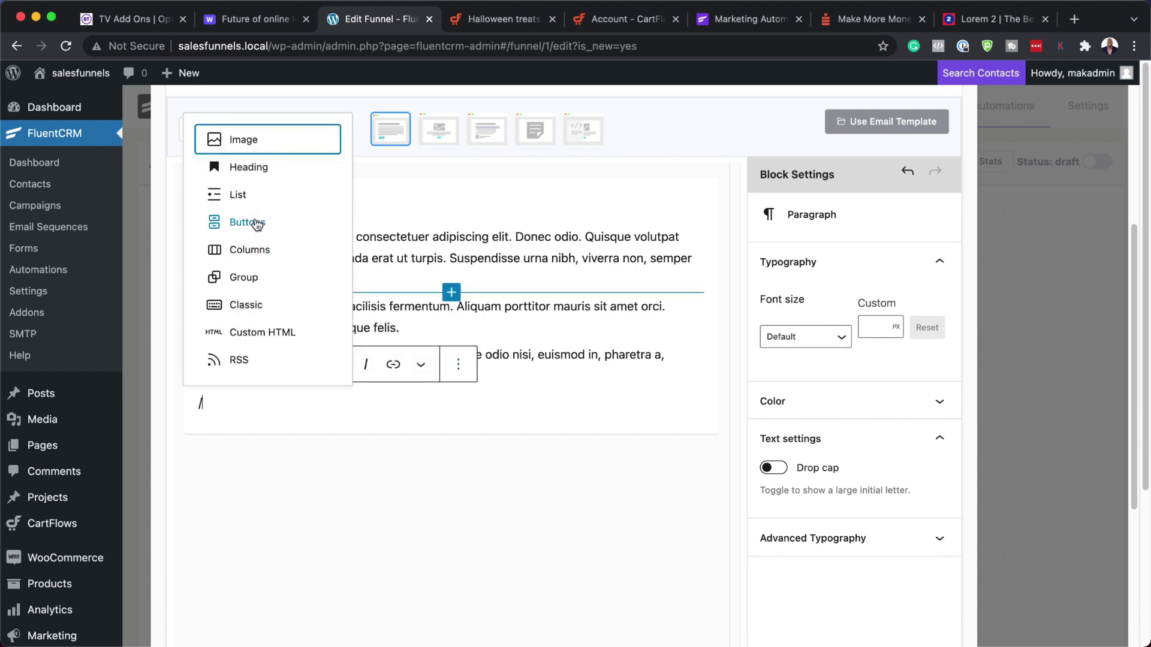
pyautogui.click(254, 222)
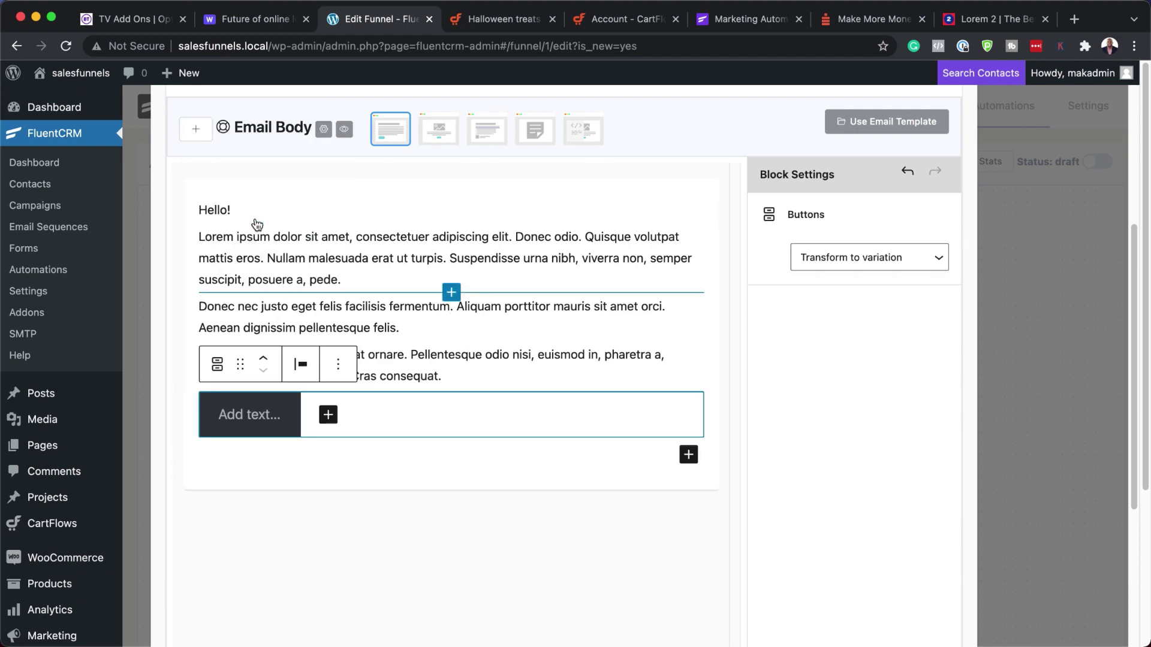
pyautogui.click(254, 419)
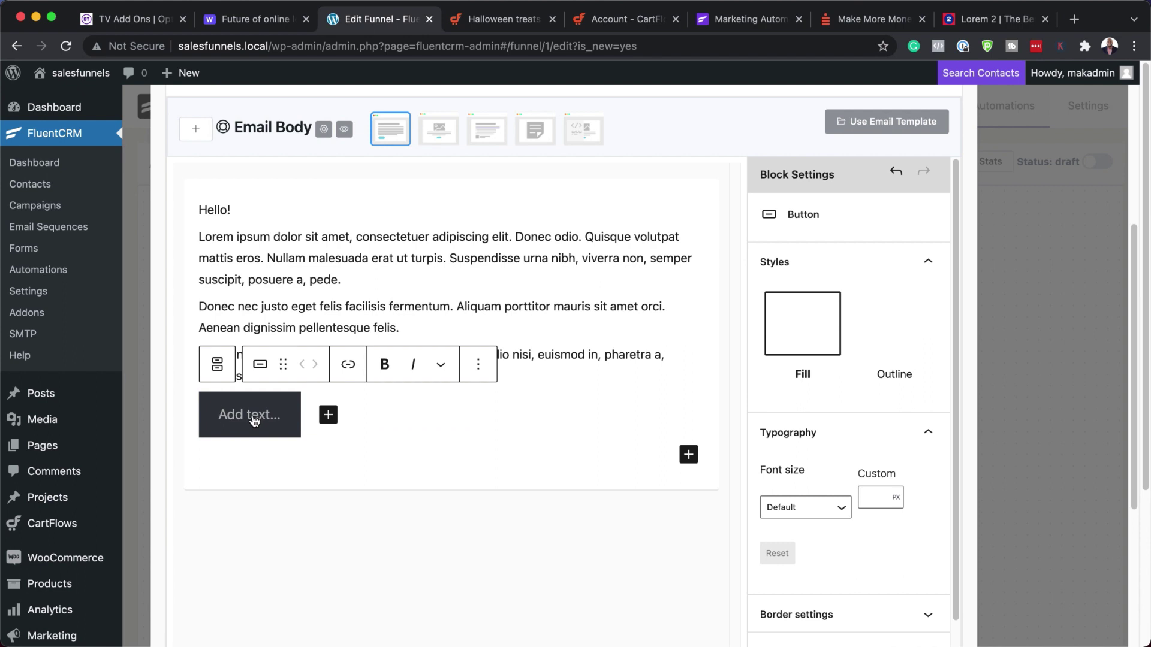
pyautogui.write('D')
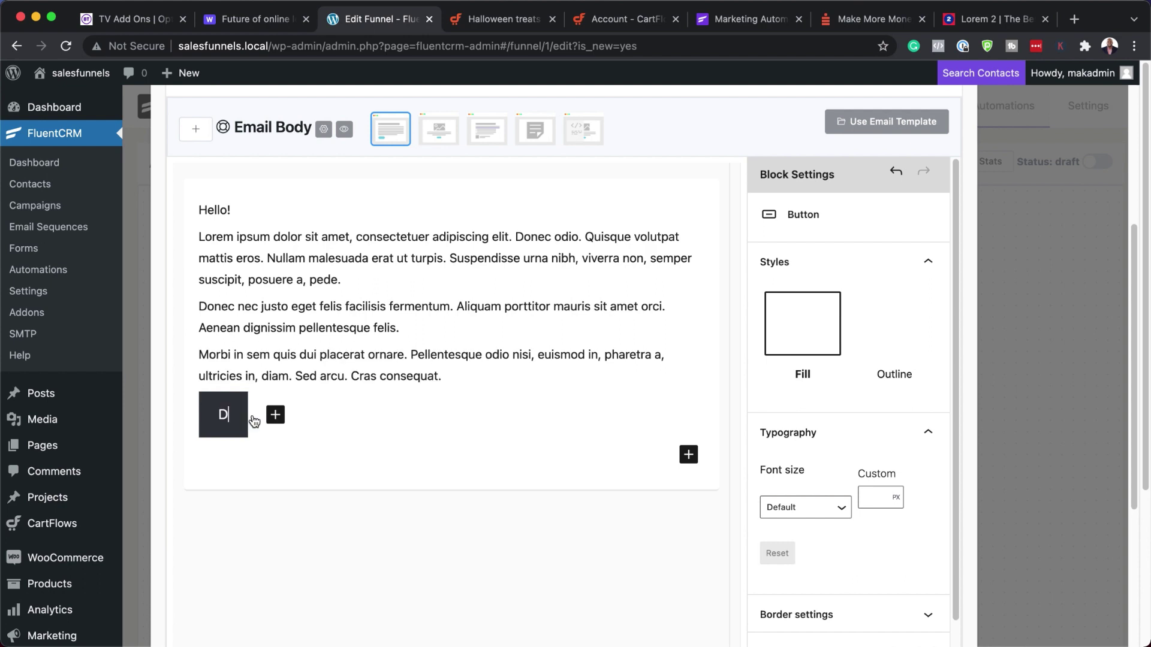
pyautogui.write('ownload Here')
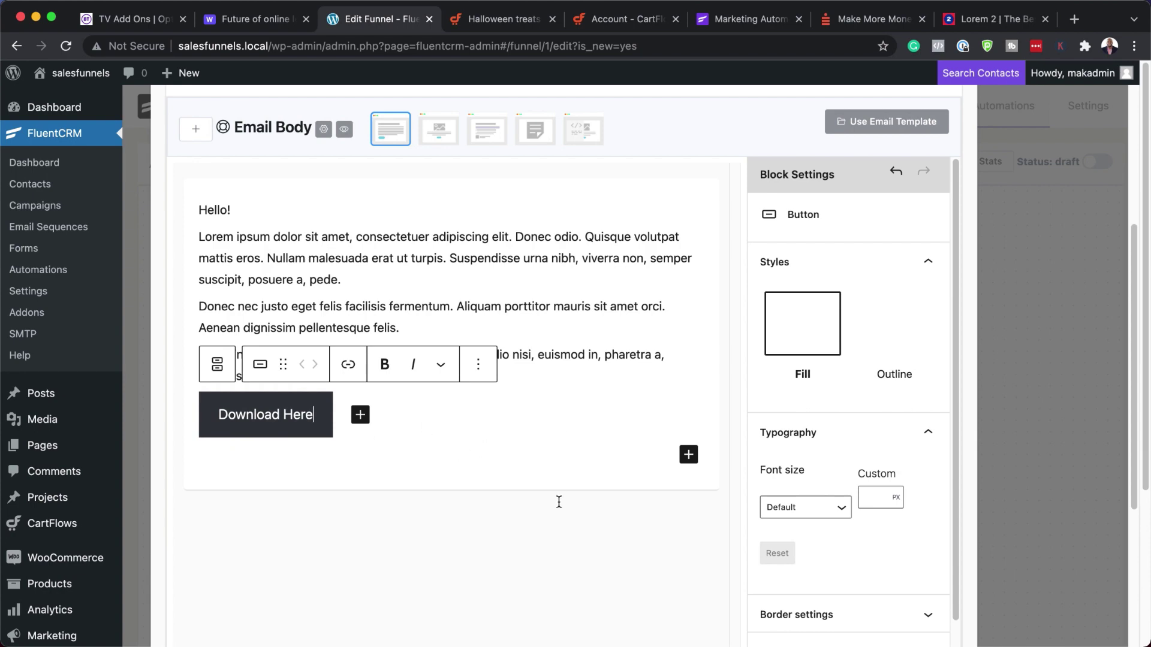
pyautogui.scroll(-5, 558, 502)
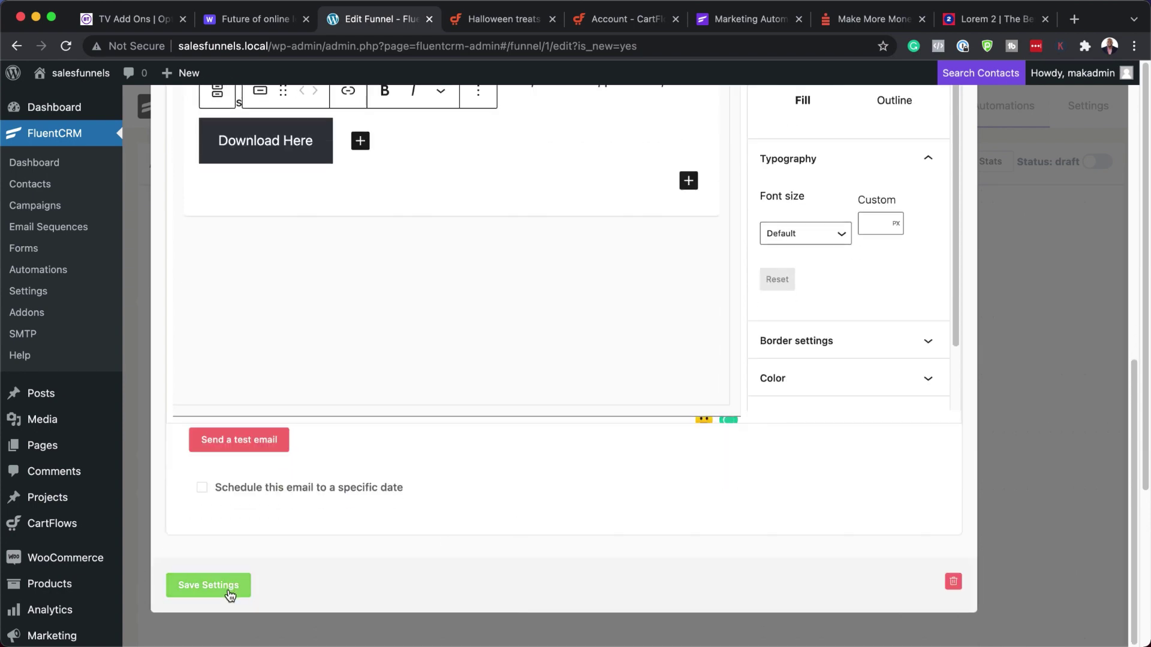
# - Save the Thank You Email step and bring up the actions available after it
pyautogui.click(230, 592)
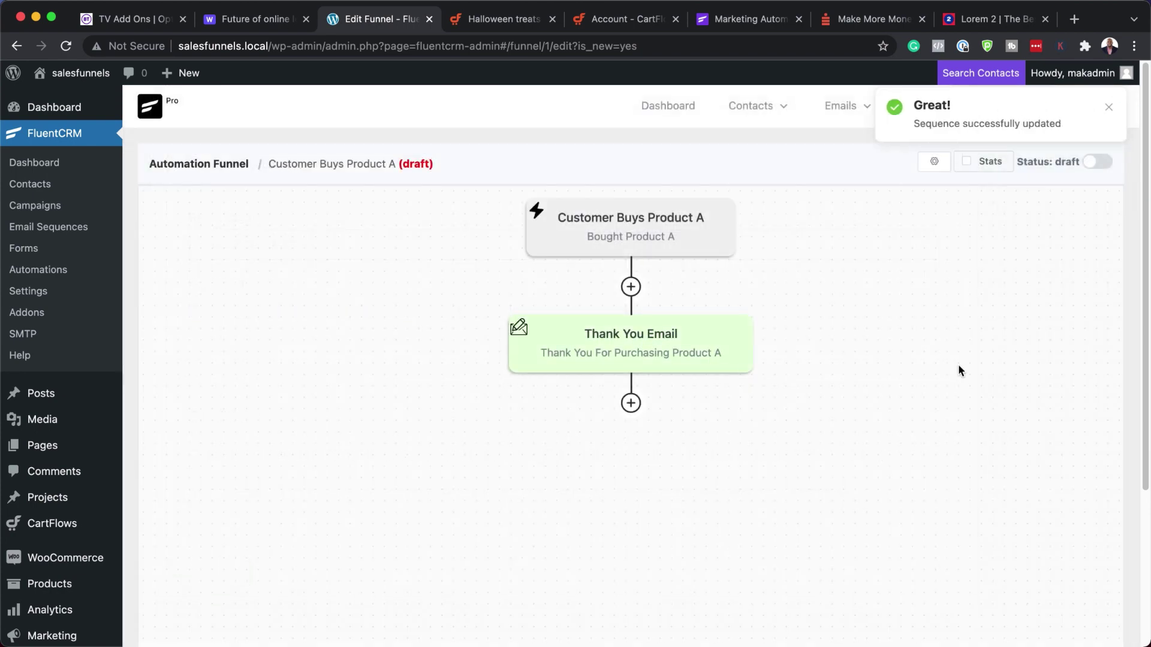
pyautogui.click(630, 403)
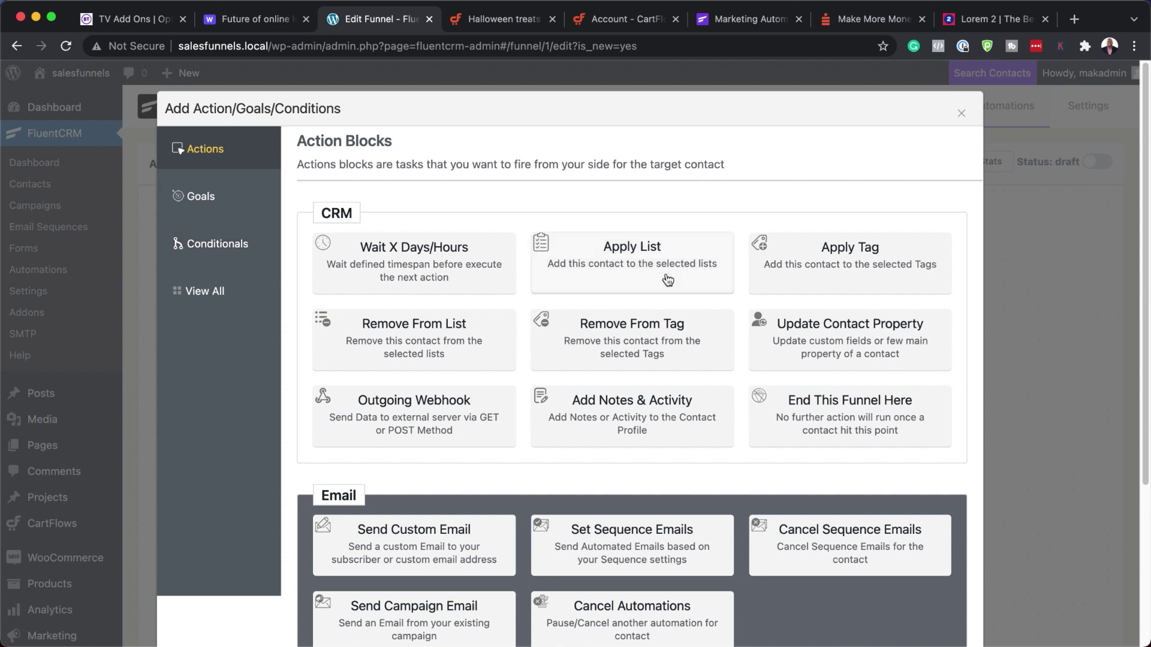
pyautogui.scroll(-4, 668, 280)
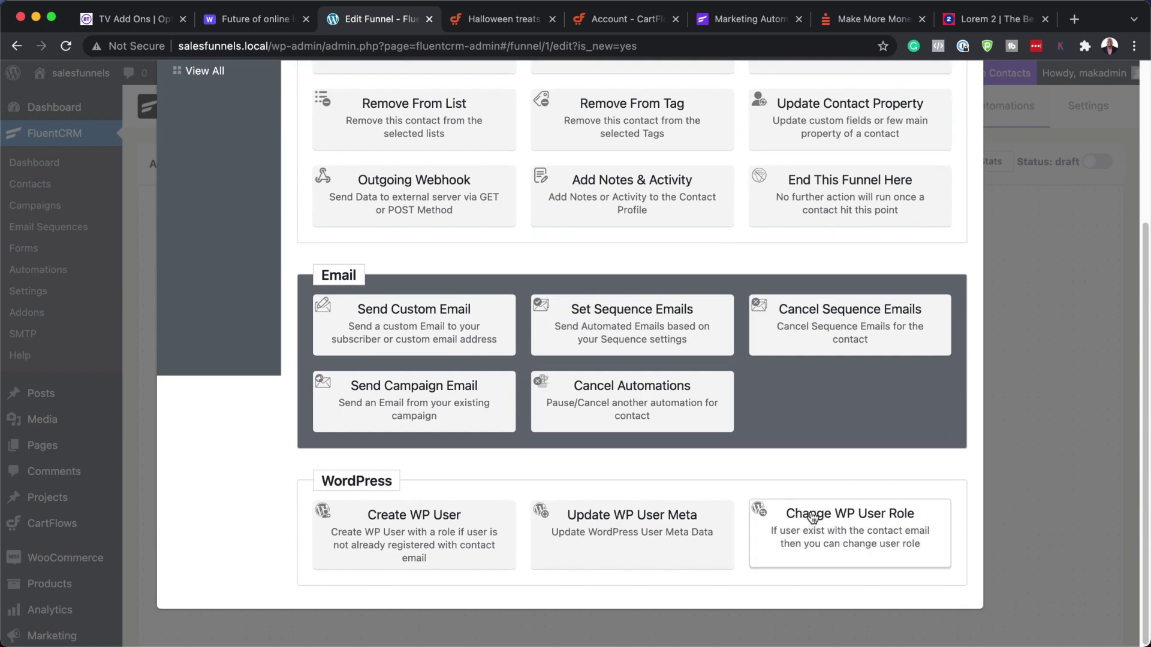
pyautogui.scroll(4, 1039, 490)
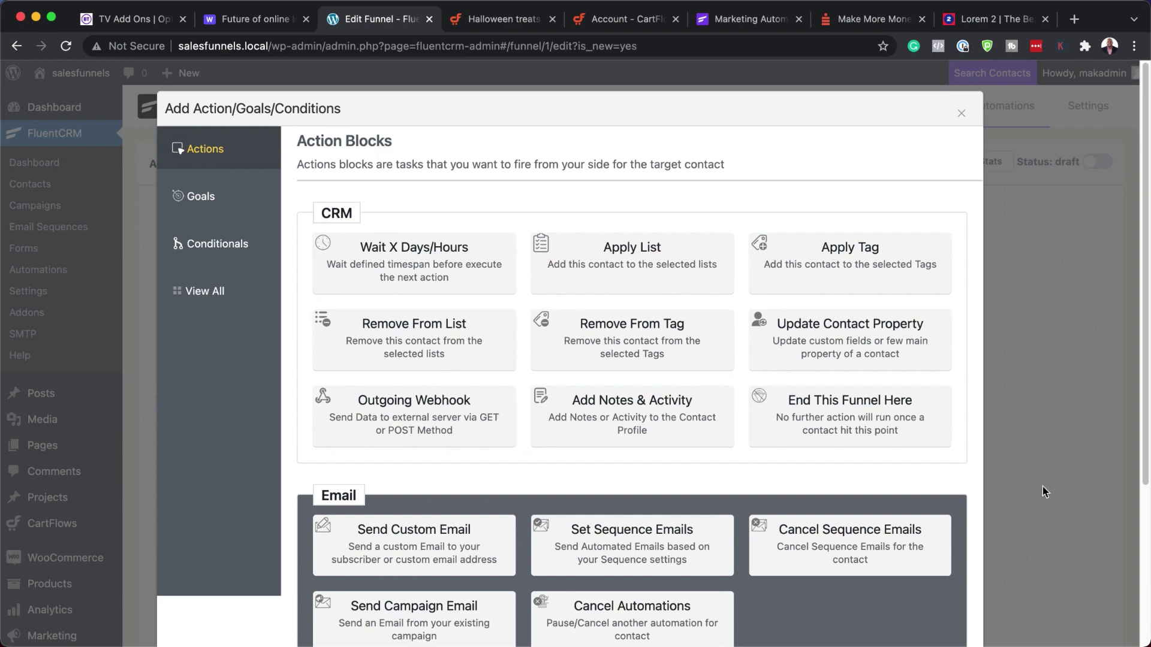
pyautogui.click(962, 114)
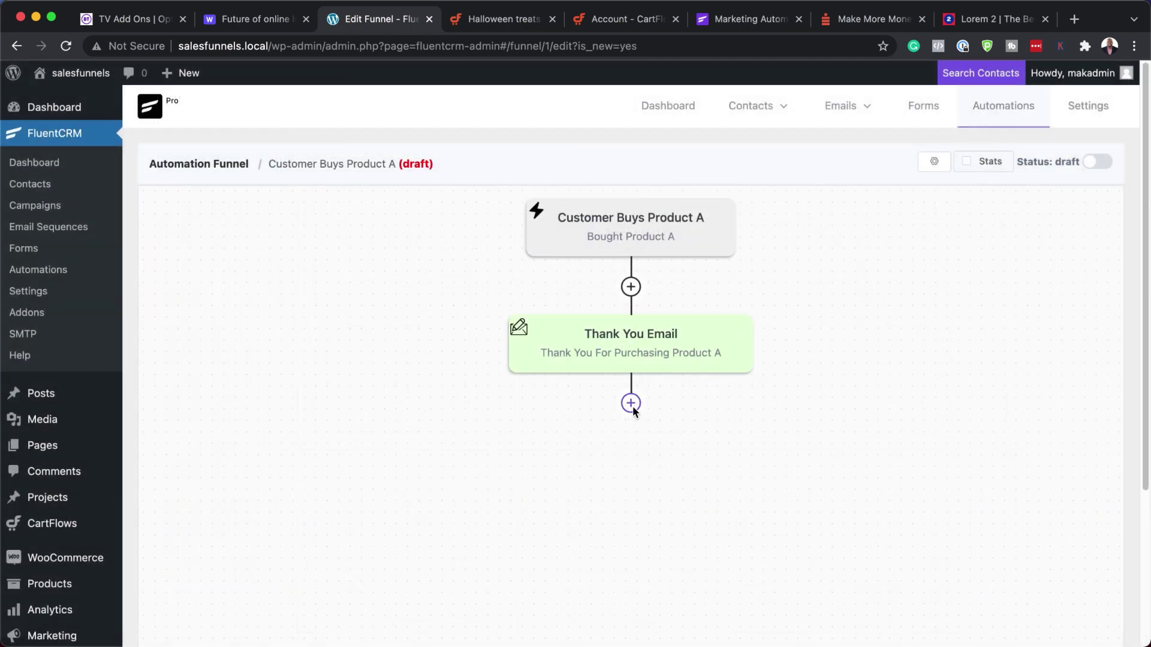
pyautogui.click(630, 403)
# - Add an End This Funnel Here step, save it, and publish the automation
pyautogui.click(868, 422)
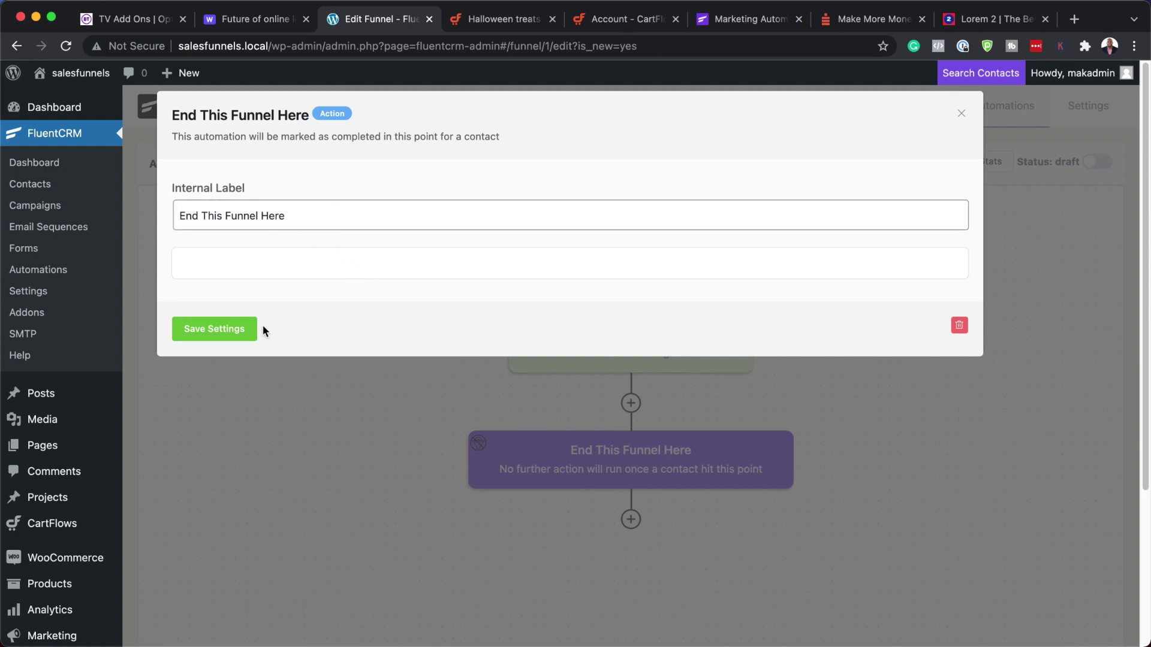
pyautogui.click(239, 329)
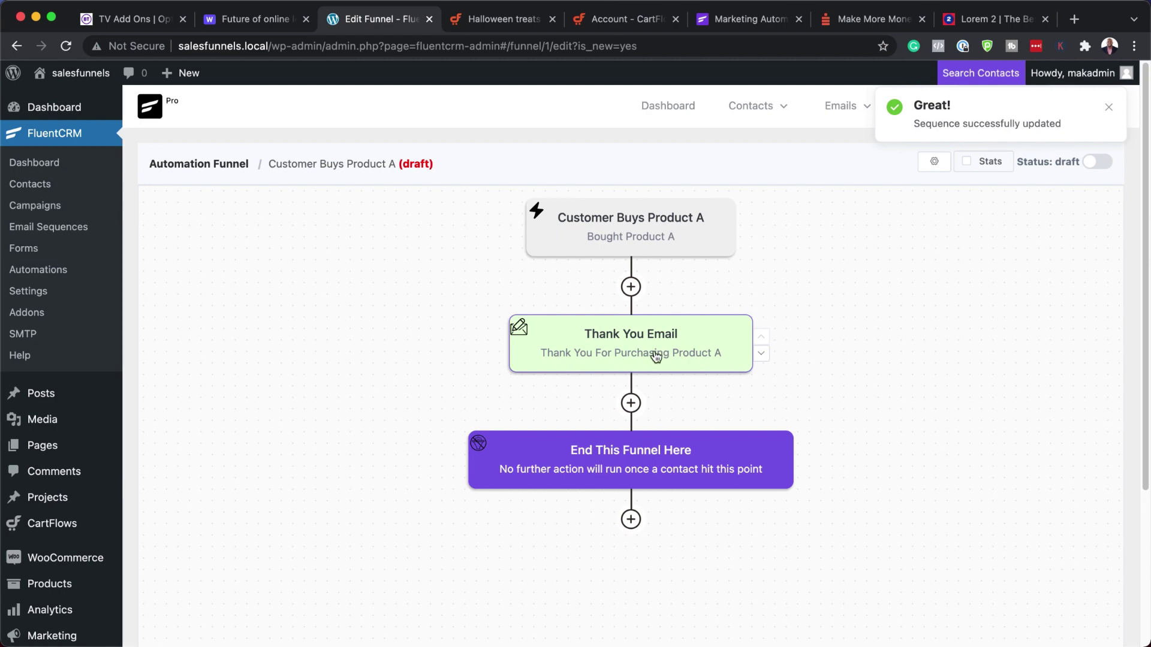
pyautogui.click(1097, 163)
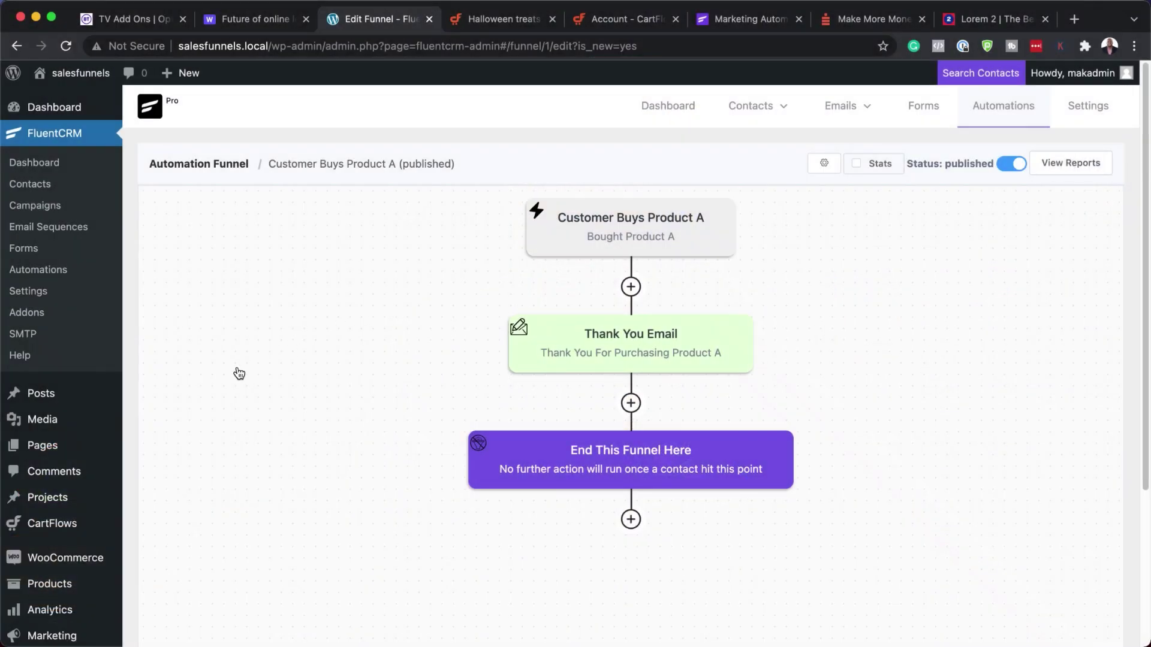
# - Open Product A for editing from the WooCommerce products list
pyautogui.moveTo(84, 522)
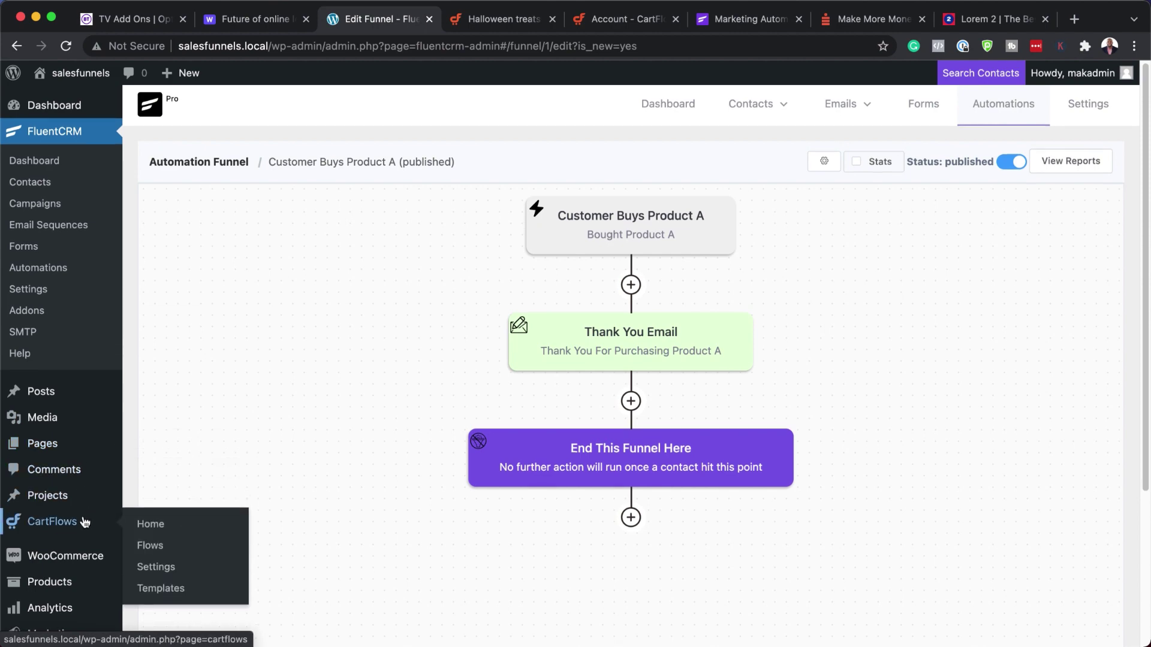
pyautogui.scroll(-1, 84, 539)
pyautogui.moveTo(83, 558)
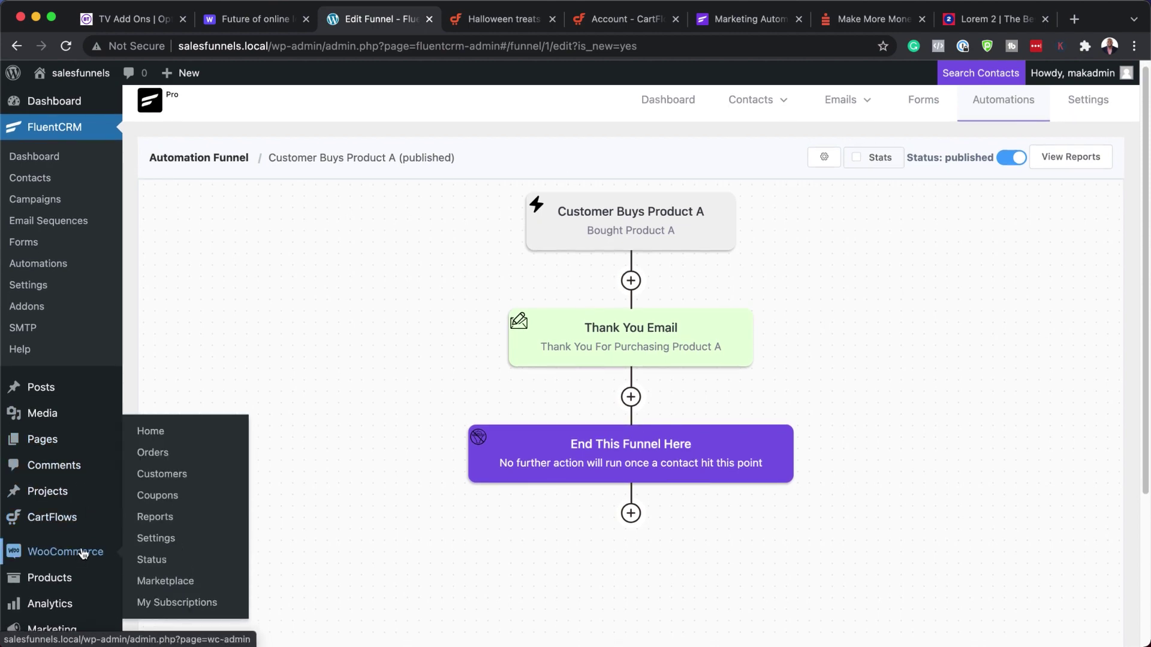
pyautogui.moveTo(60, 579)
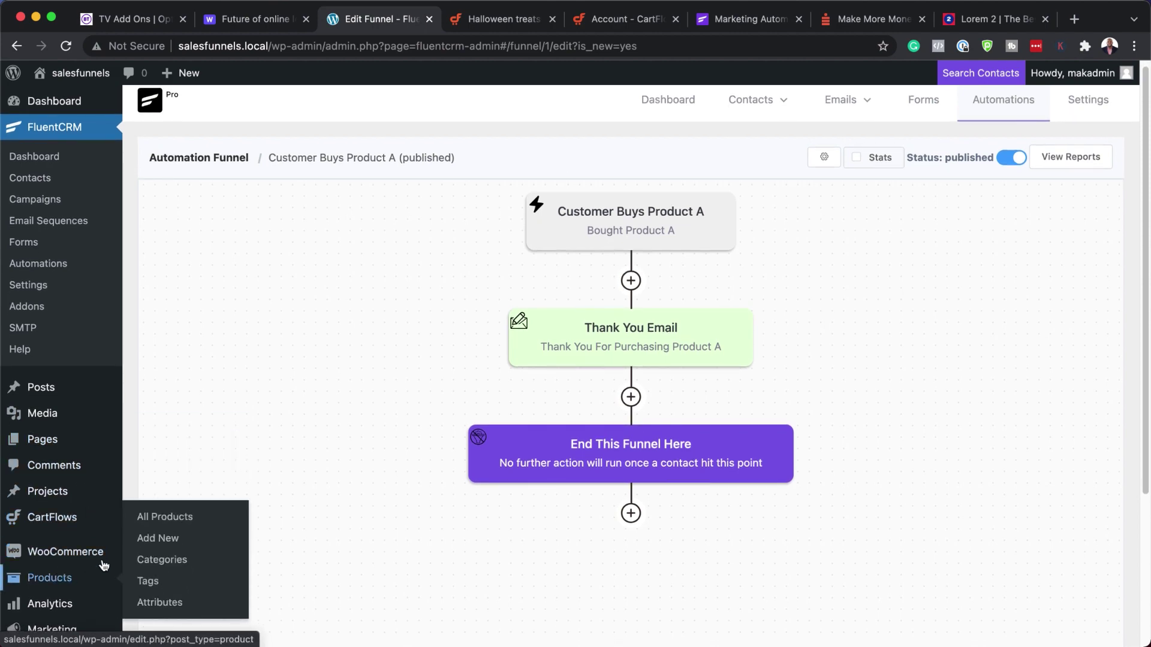
pyautogui.click(178, 519)
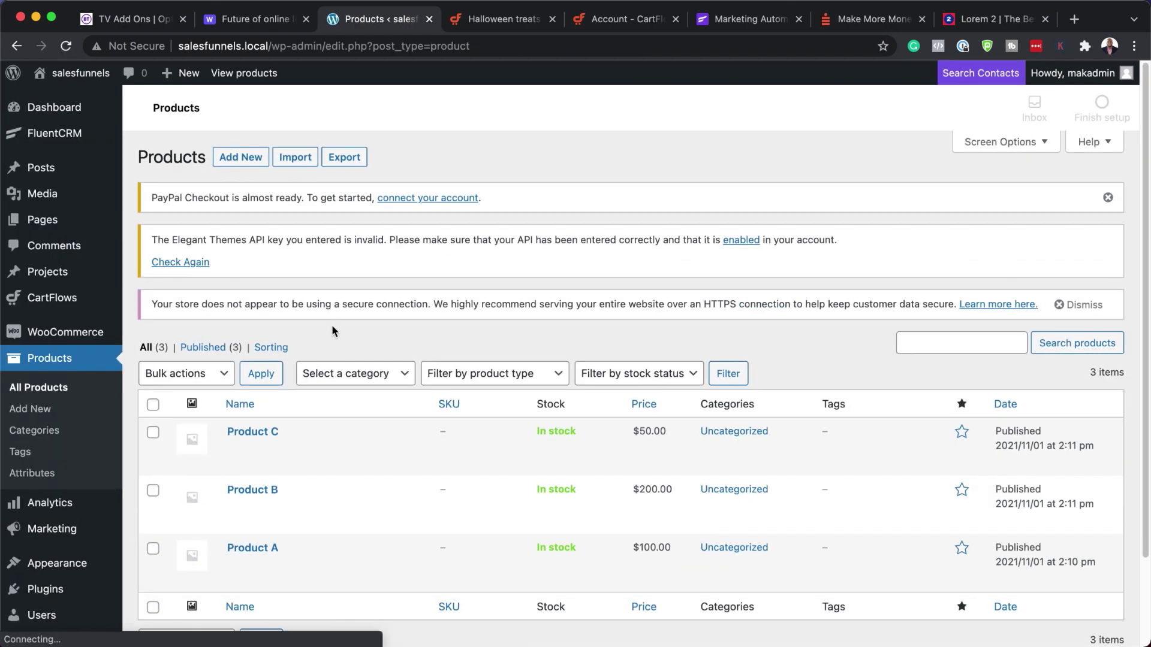
pyautogui.scroll(-3, 429, 478)
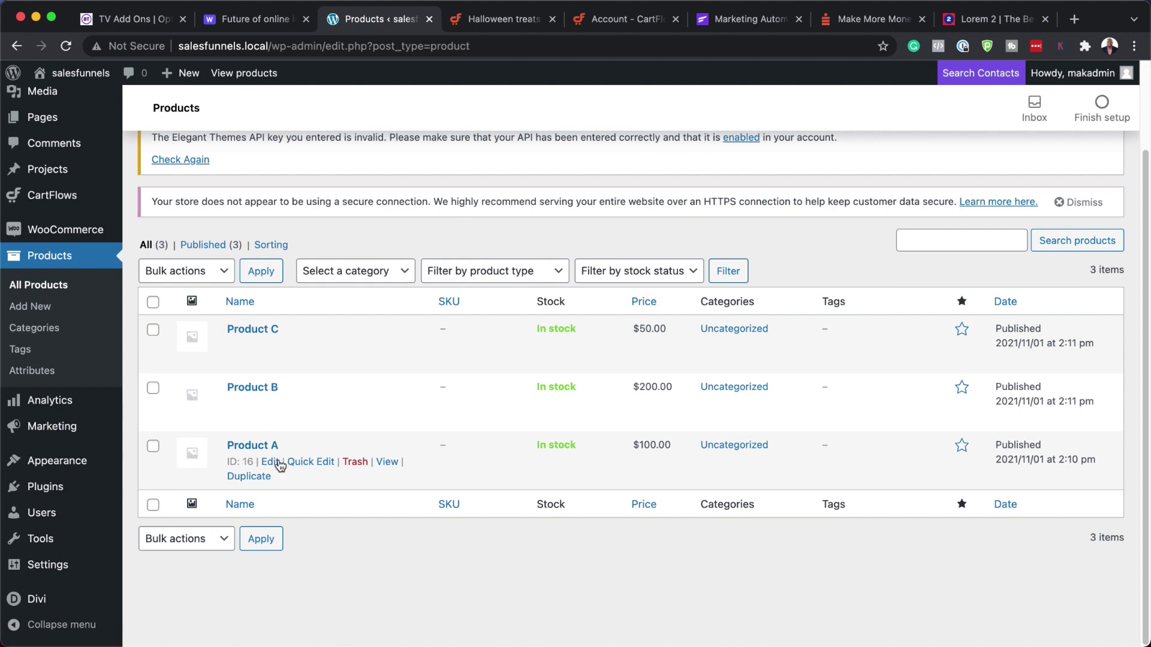
pyautogui.click(271, 463)
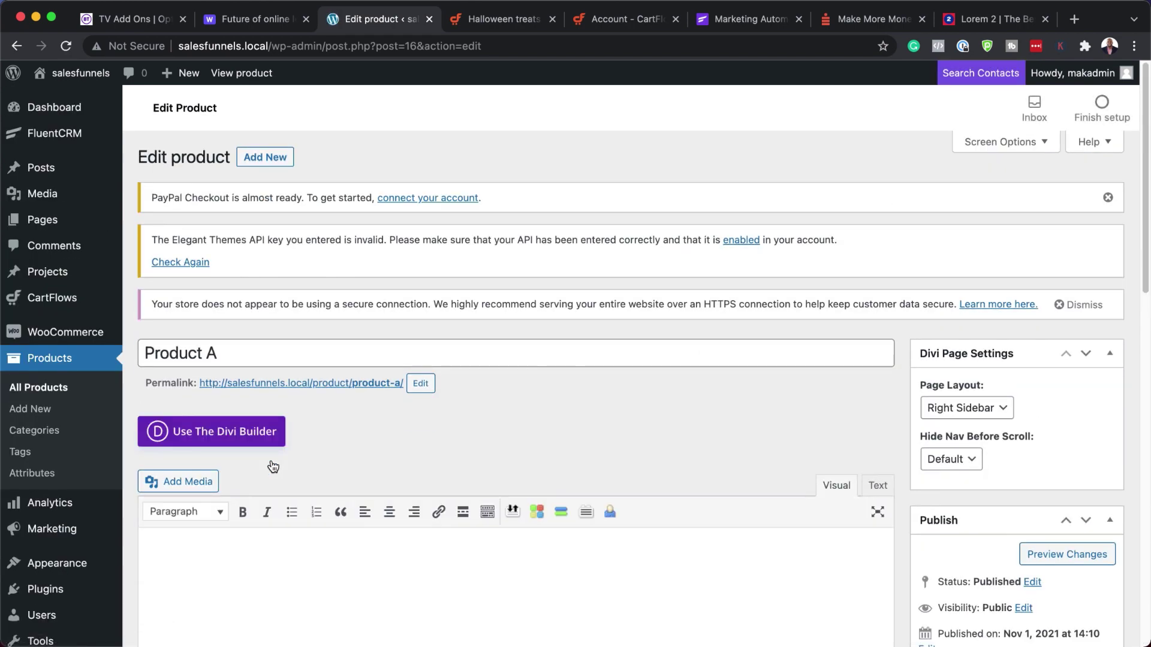
# - Show Product A's FluentCRM tag settings in the Product data panel
pyautogui.scroll(-6, 394, 416)
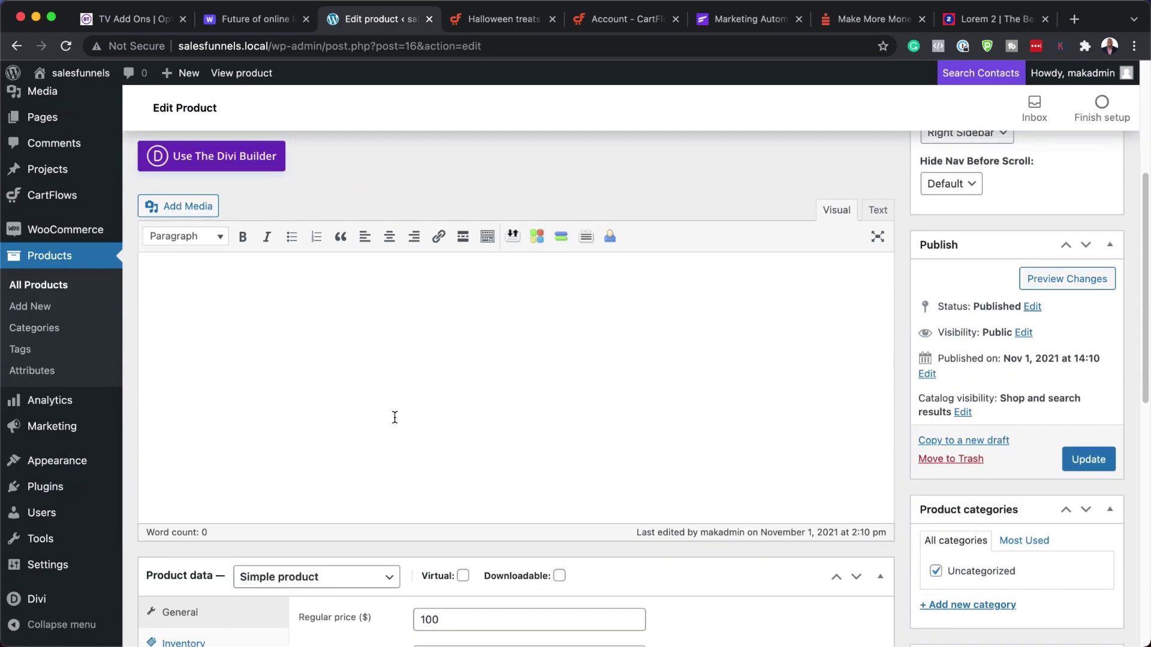
pyautogui.scroll(-3, 393, 418)
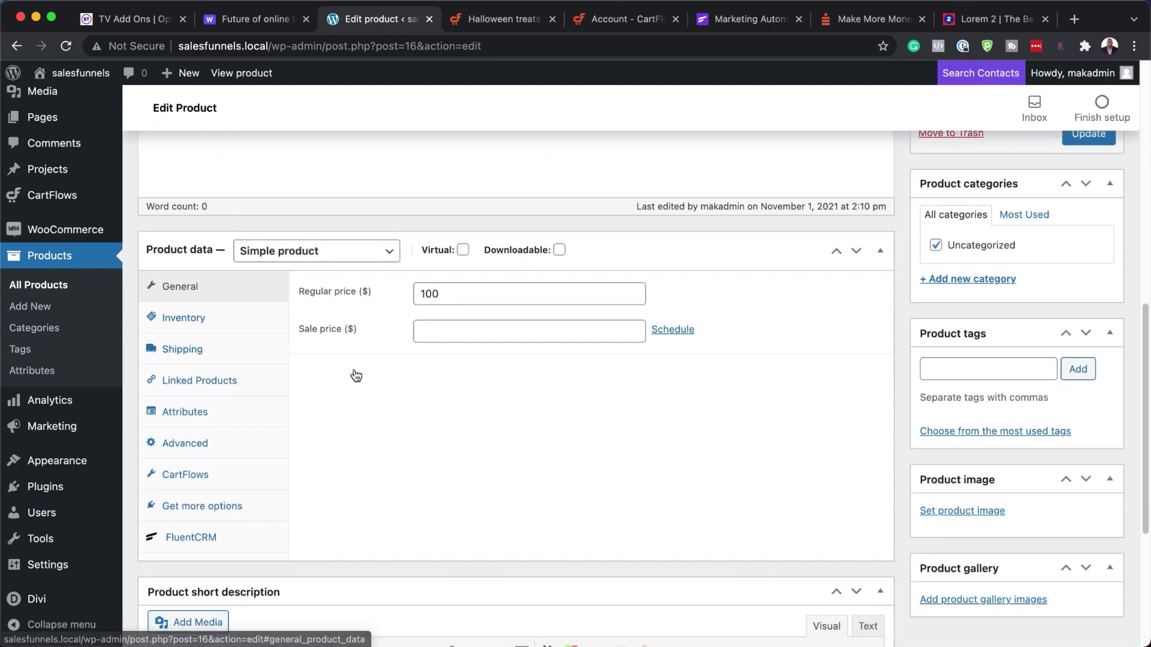
pyautogui.scroll(9, 351, 375)
pyautogui.moveTo(227, 357); pyautogui.dragTo(143, 349)
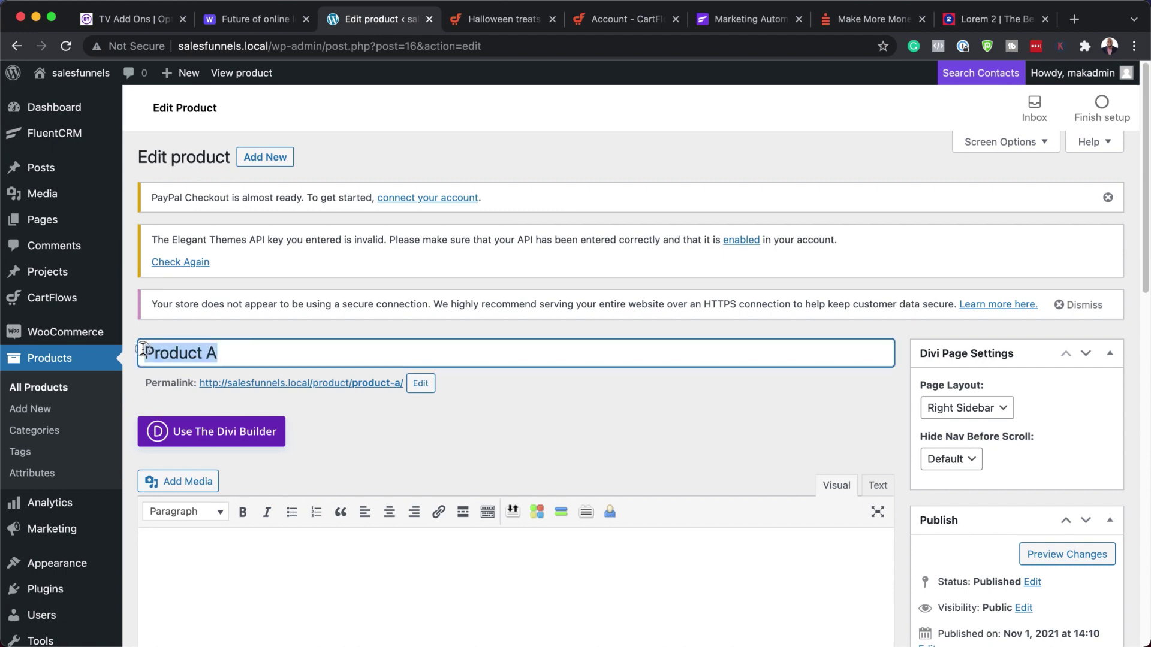
pyautogui.scroll(-13, 322, 472)
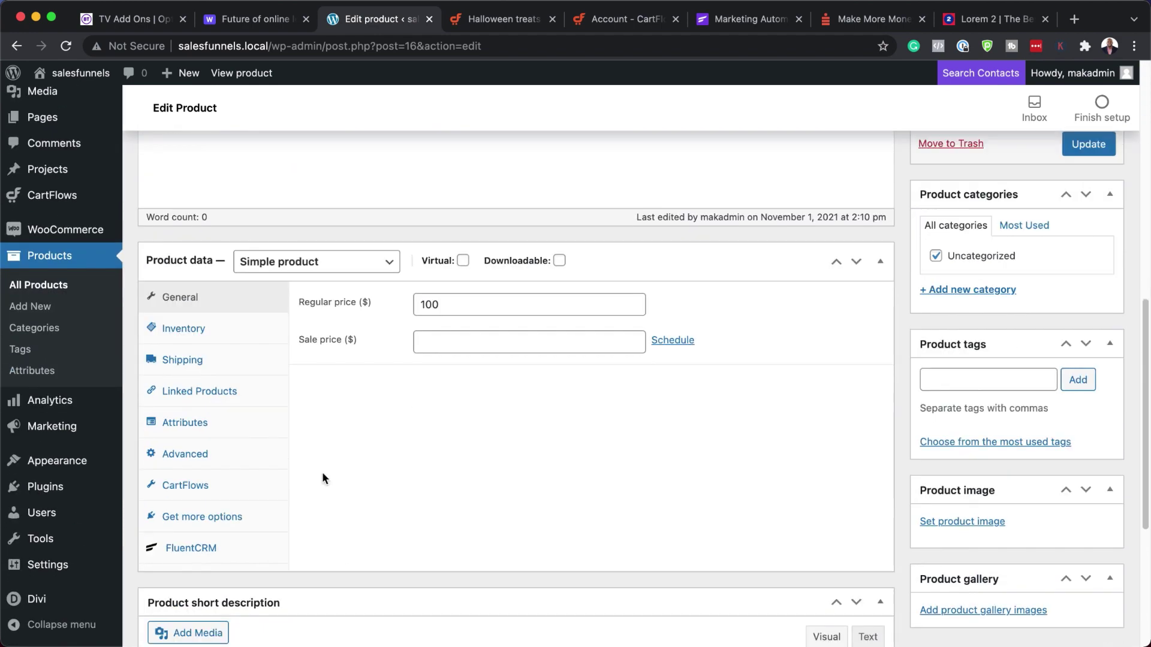
pyautogui.click(194, 338)
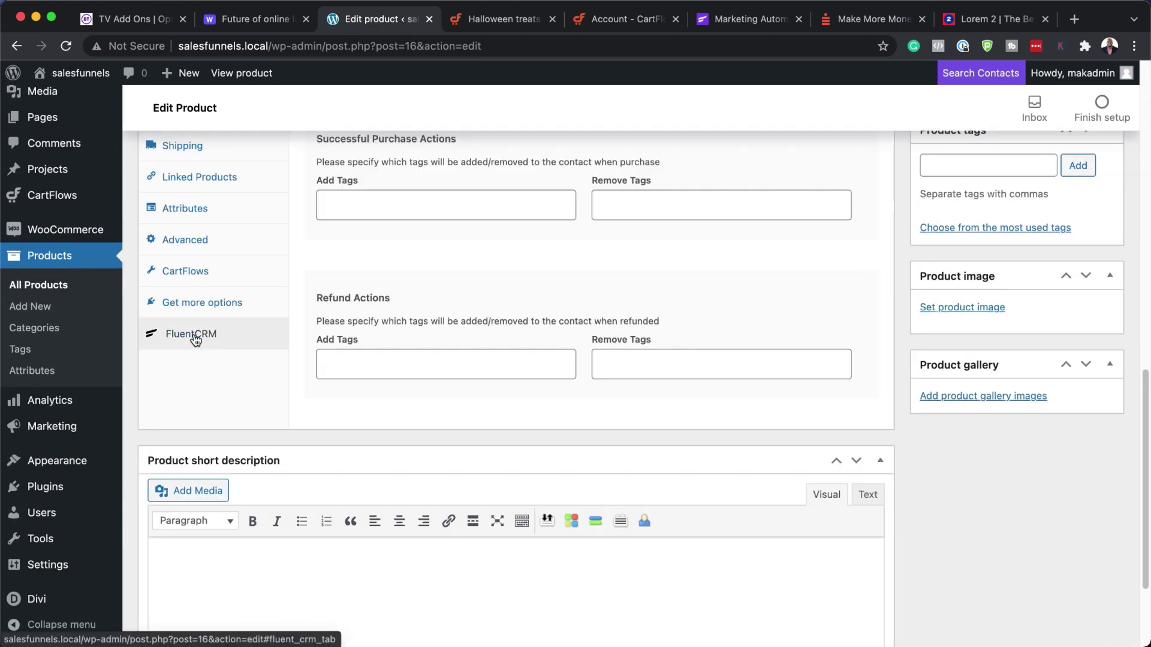
pyautogui.scroll(3, 408, 317)
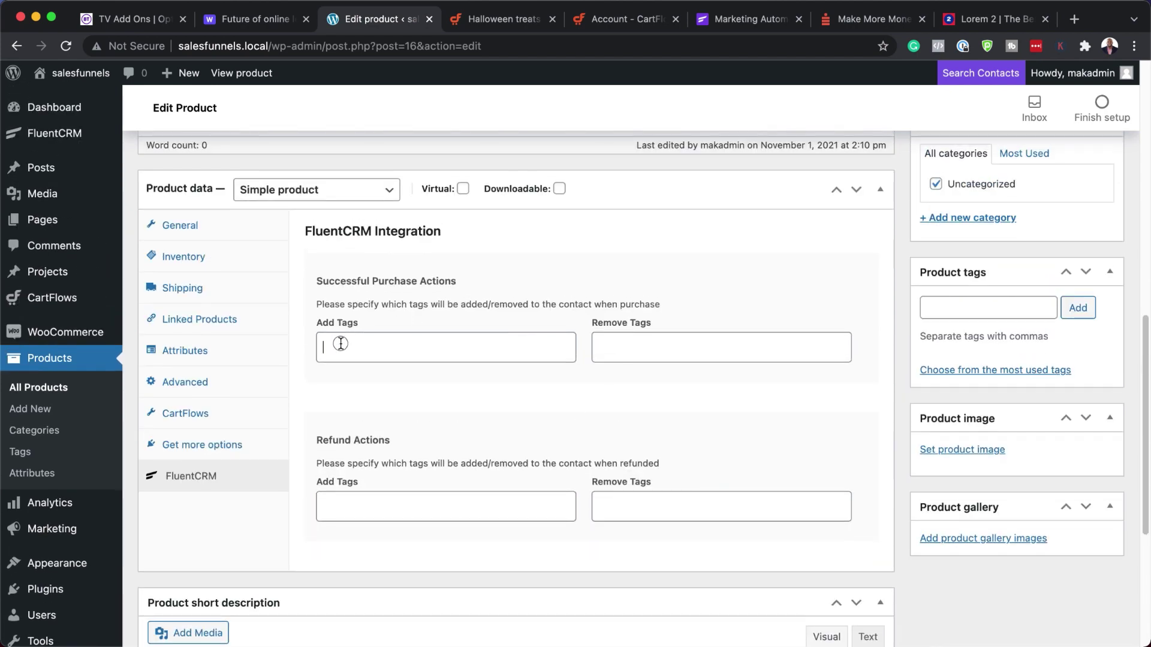
# - Set Bought Product A as the Successful Purchase Add Tags value and update Product A
pyautogui.click(340, 343)
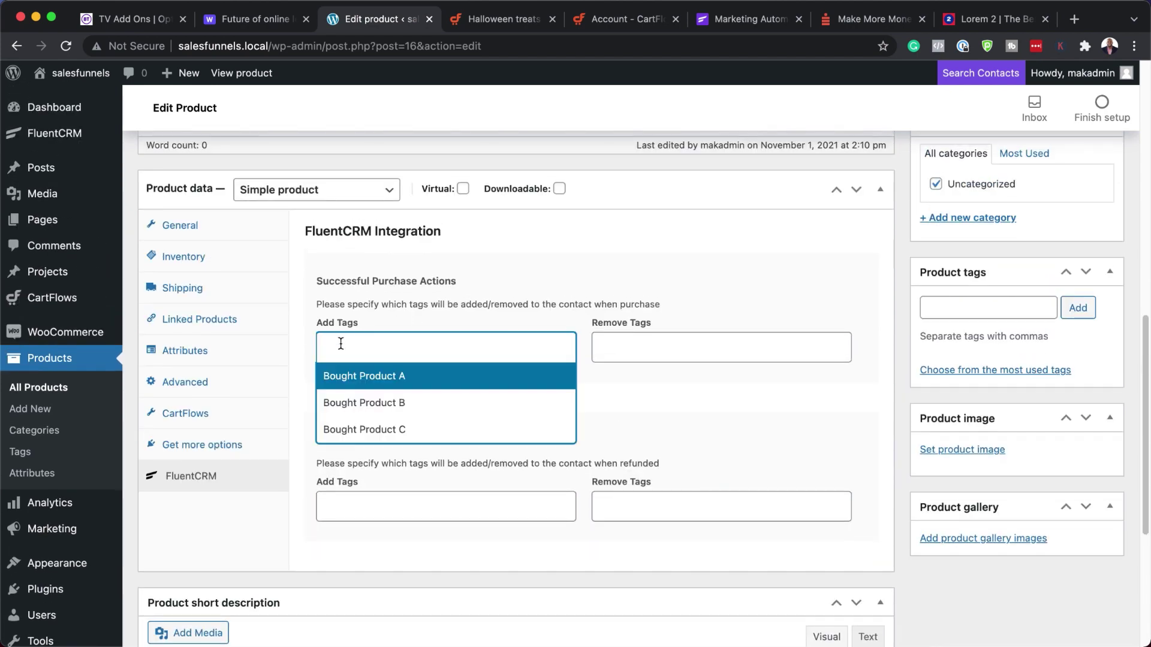
pyautogui.click(386, 378)
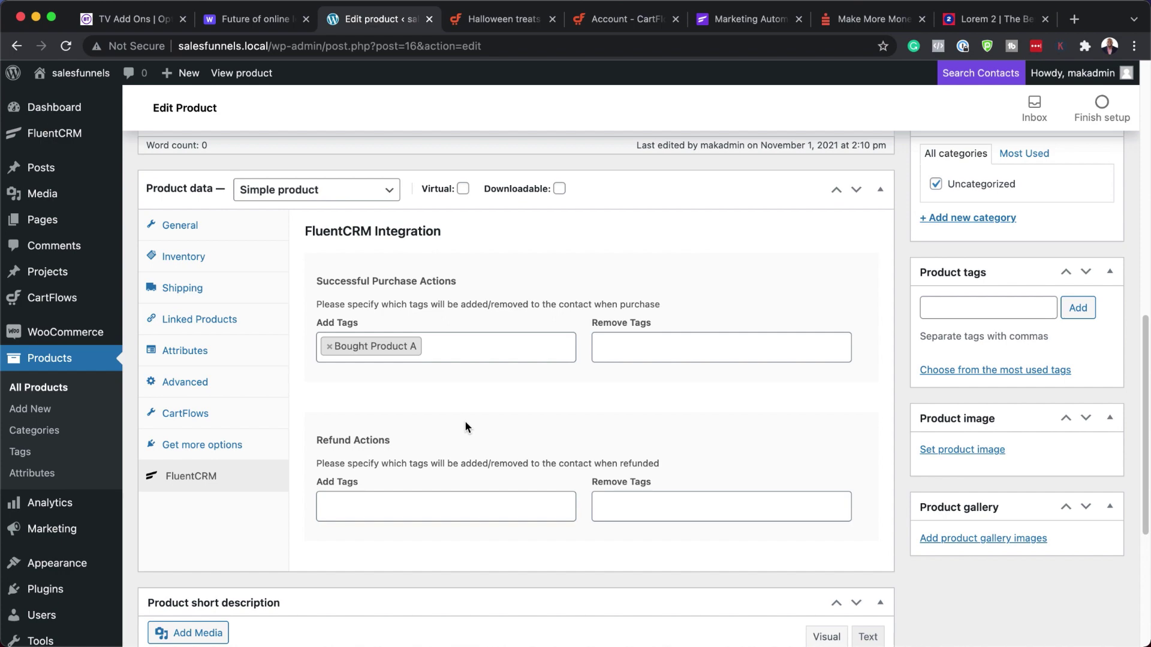
pyautogui.scroll(-5, 445, 465)
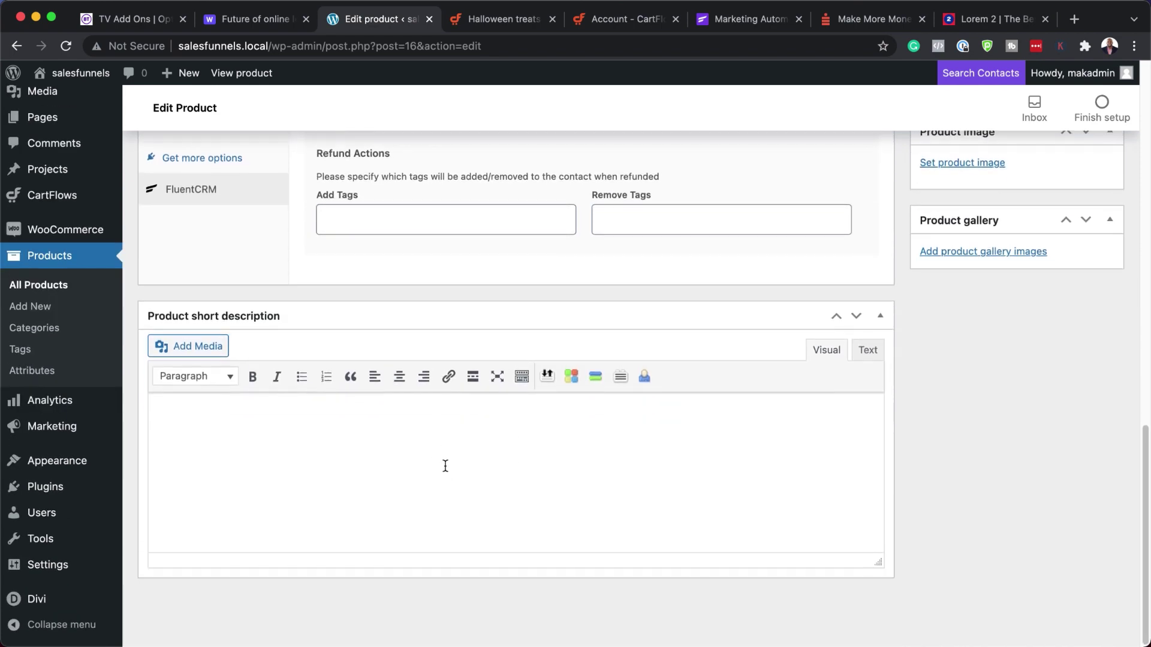
pyautogui.scroll(10, 601, 498)
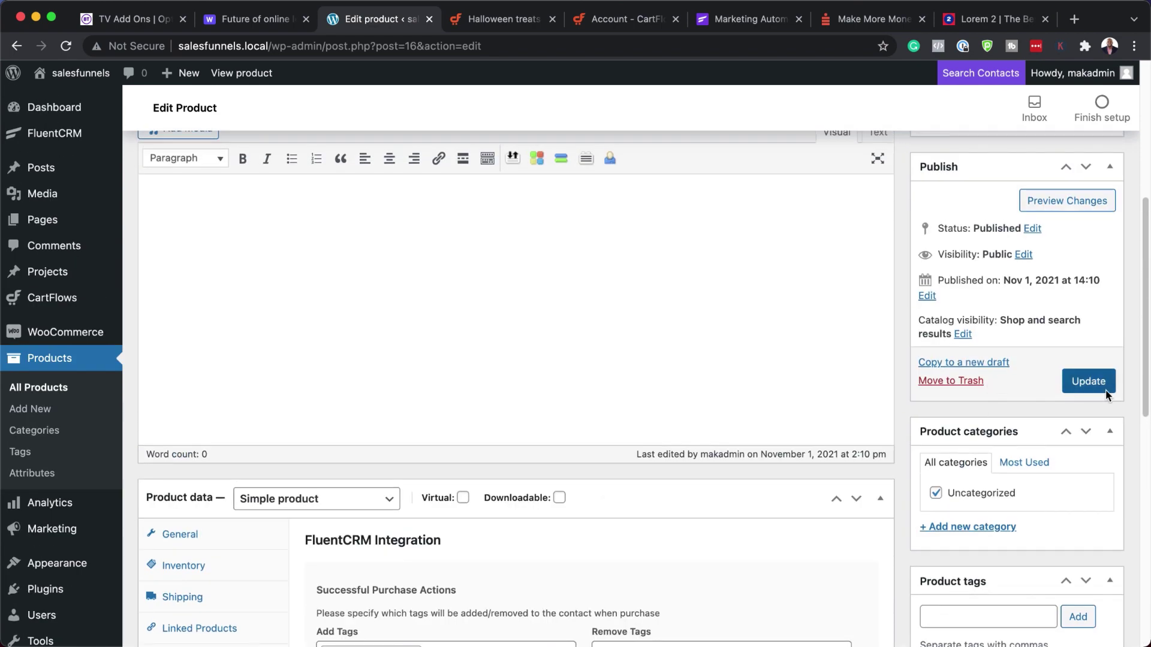
pyautogui.click(1102, 383)
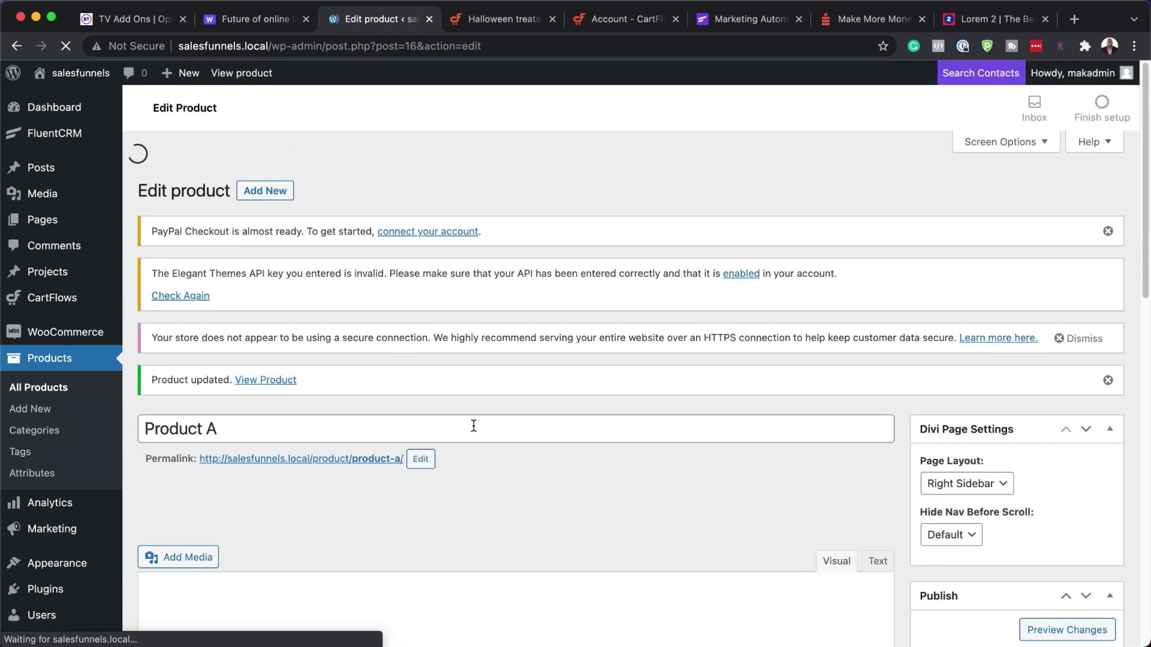
pyautogui.scroll(-10, 474, 428)
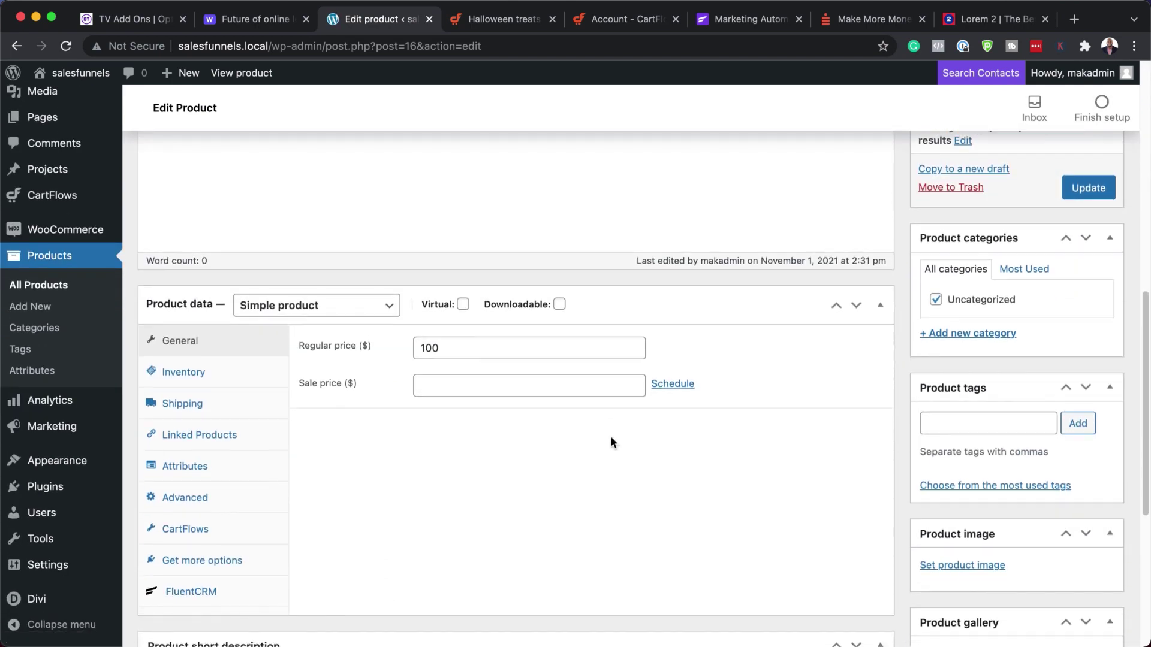
pyautogui.scroll(-4, 610, 442)
# - Review the product's FluentCRM tags and refund tag list without choosing anything
pyautogui.click(235, 362)
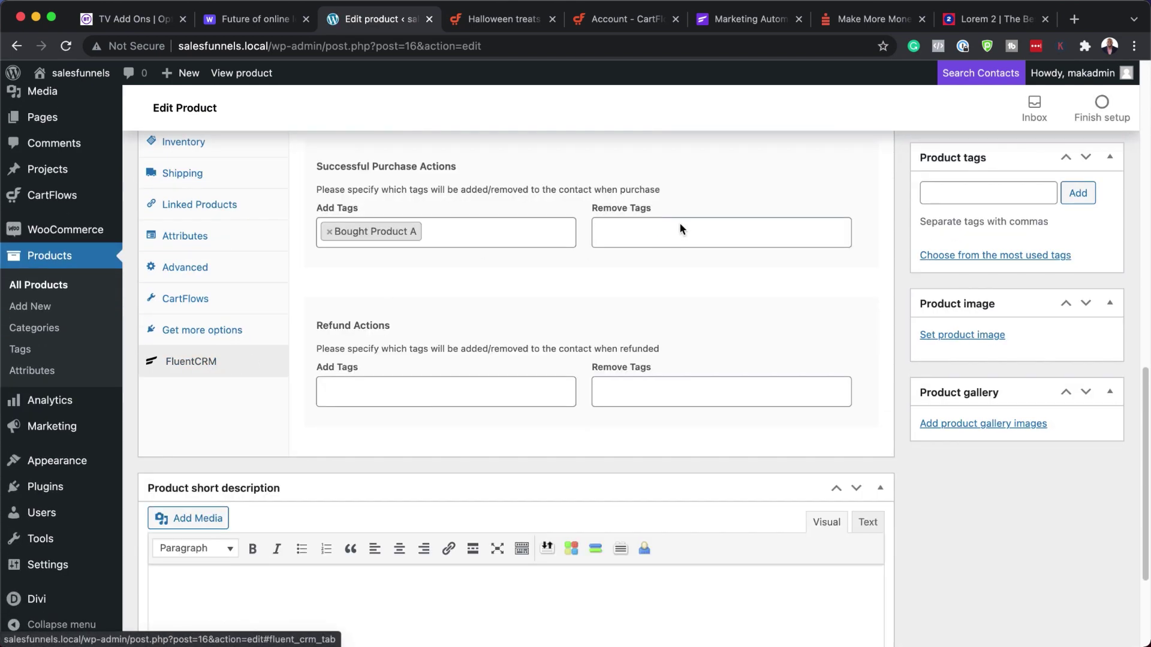
pyautogui.click(357, 389)
pyautogui.click(601, 322)
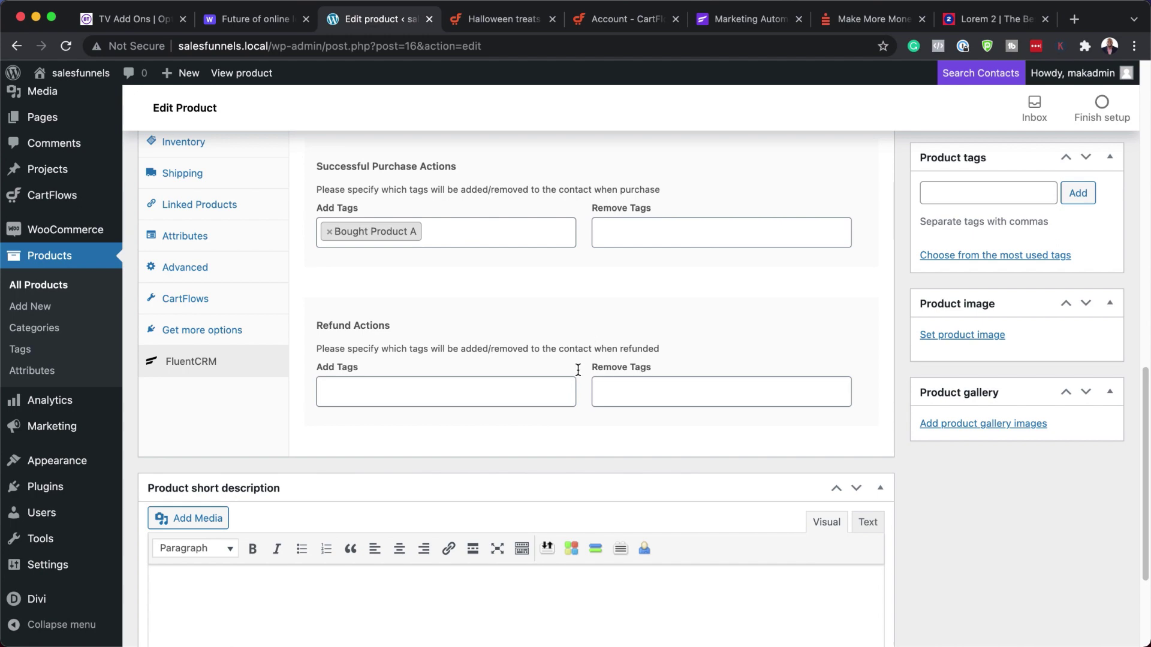
pyautogui.scroll(8, 571, 384)
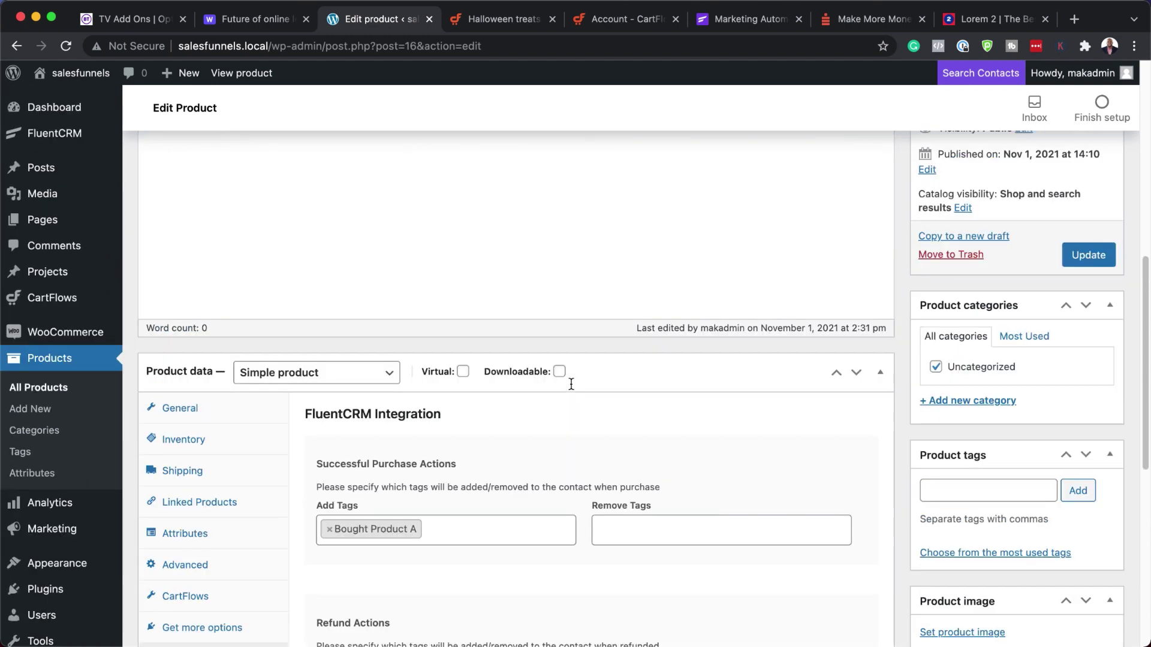
pyautogui.scroll(-5, 571, 384)
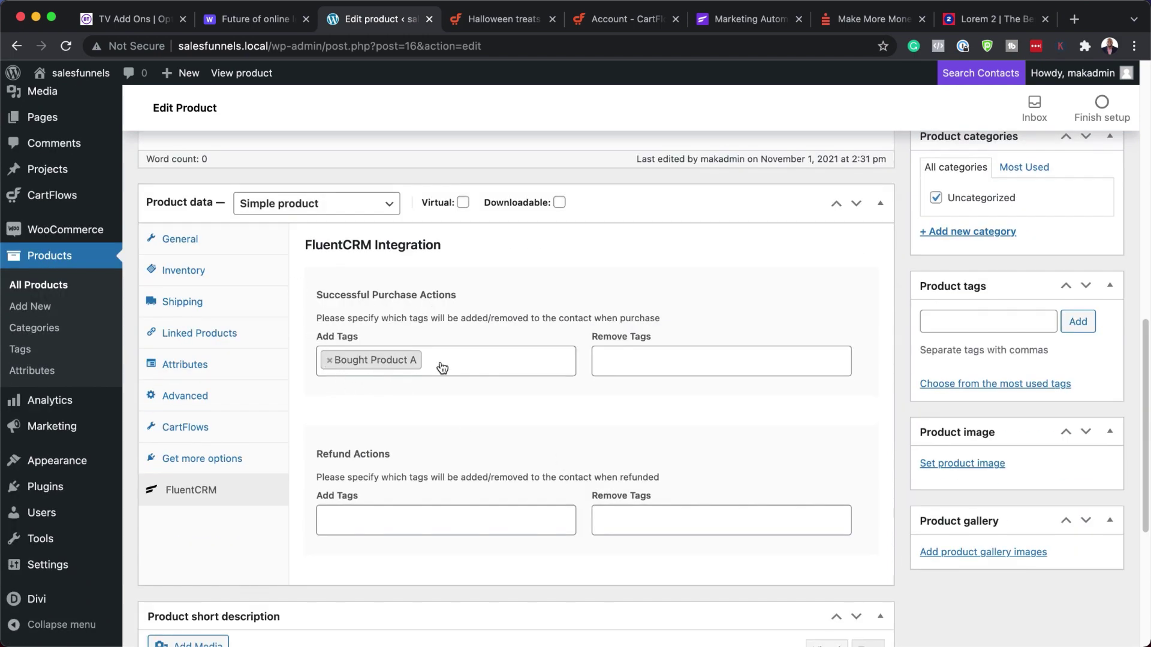
pyautogui.scroll(12, 506, 397)
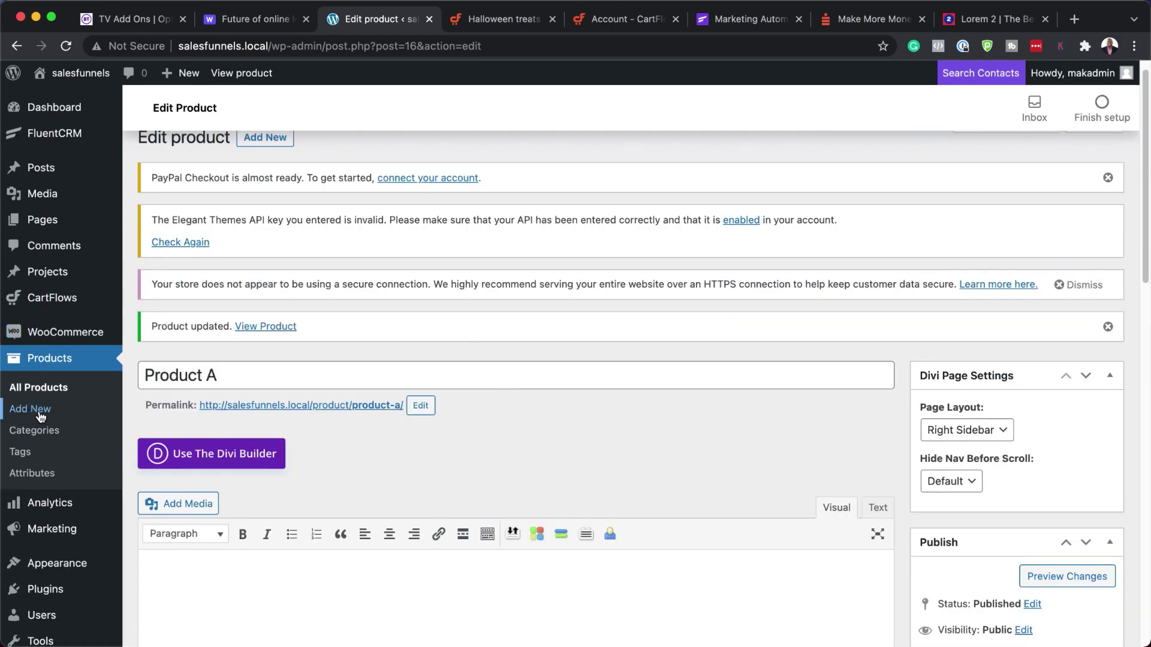
# - Go back to the WooCommerce list of all products (Product A, B and C)
pyautogui.click(20, 48)
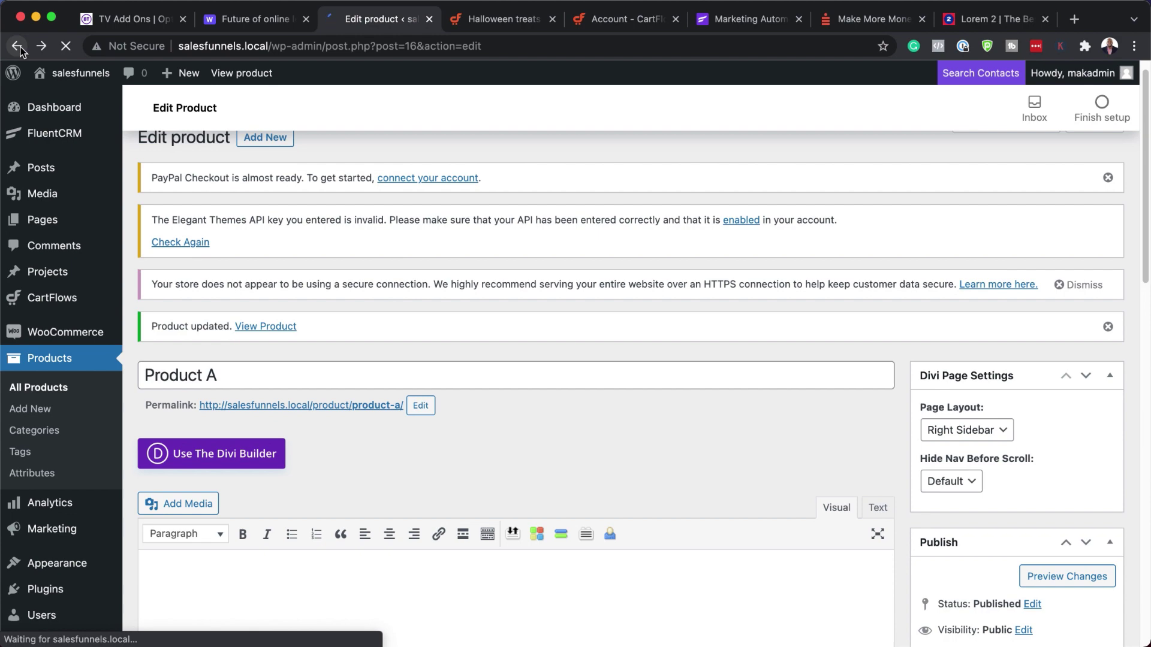
pyautogui.scroll(10, 353, 390)
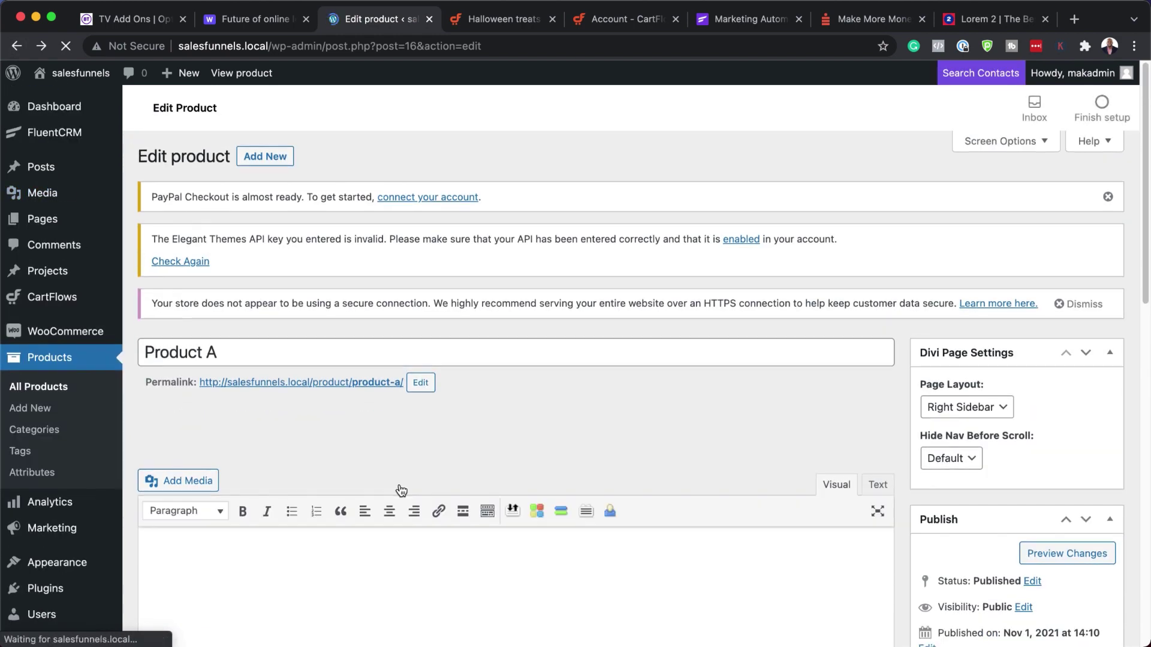
pyautogui.scroll(-10, 401, 490)
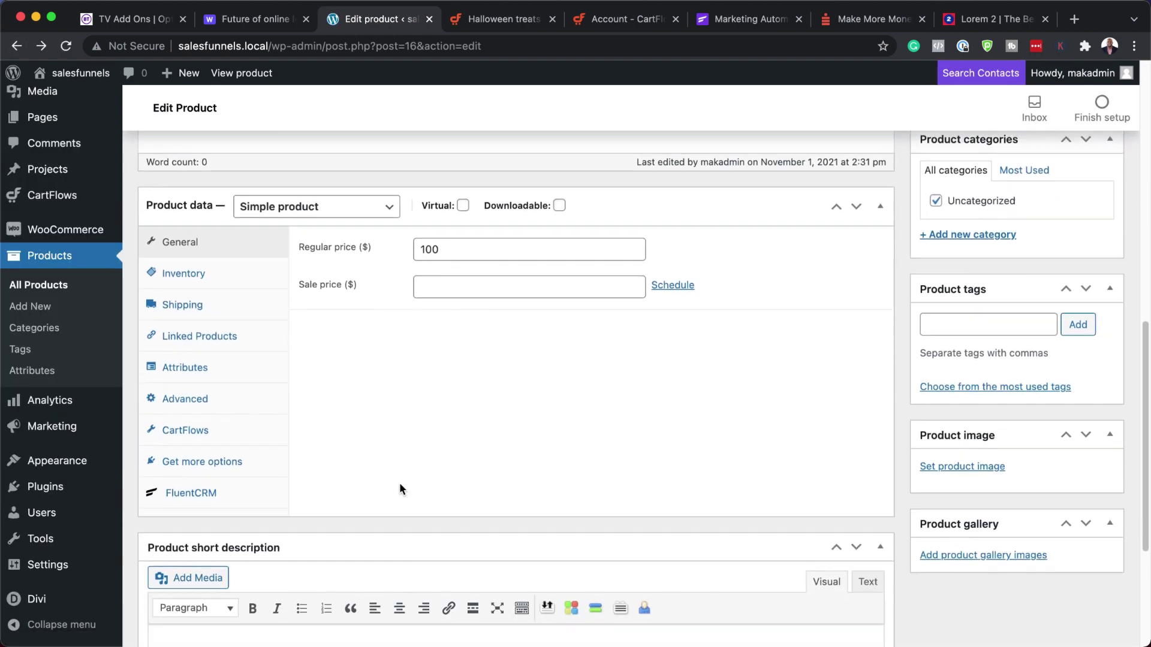
pyautogui.scroll(10, 399, 483)
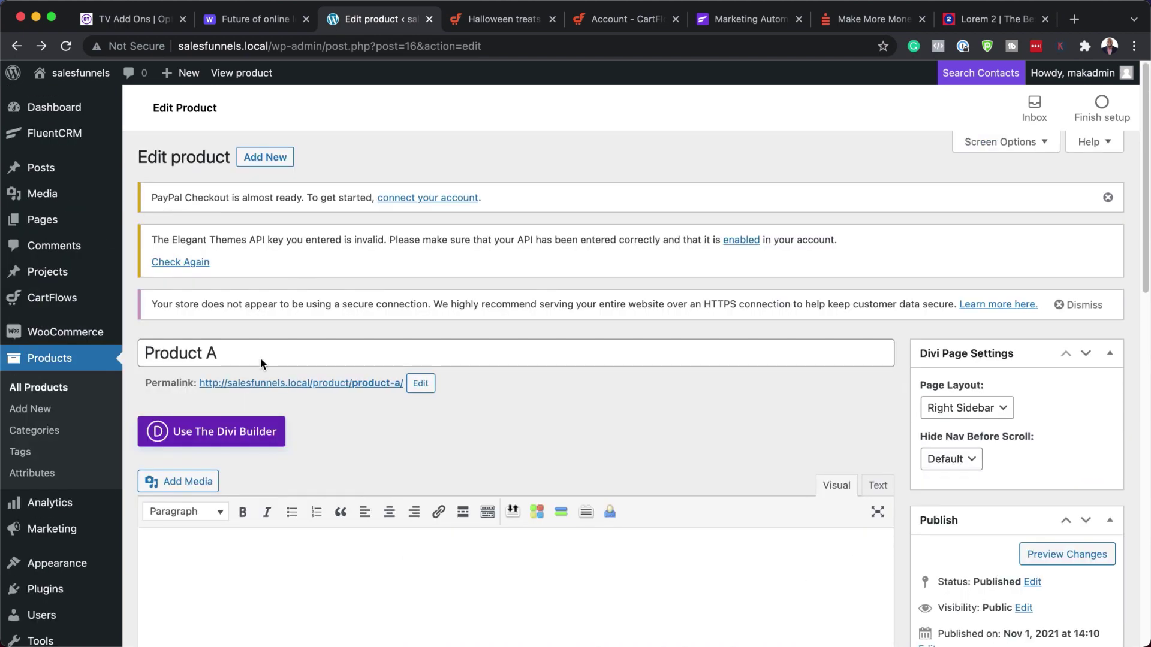
pyautogui.click(57, 389)
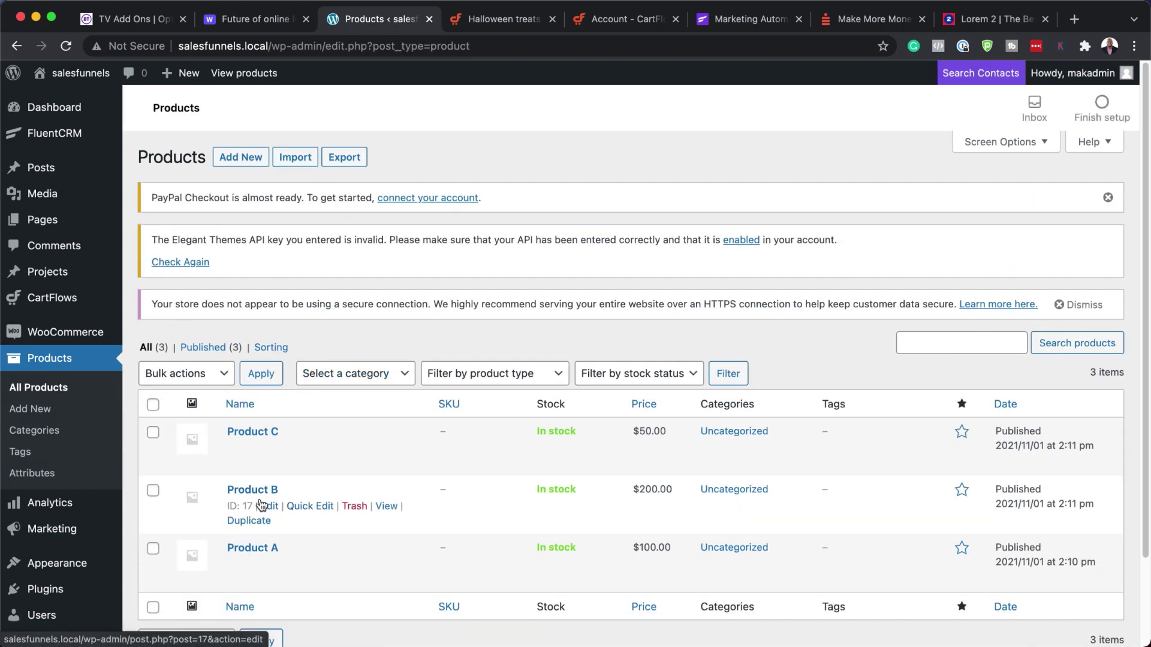
# - Open Product B in the Edit Product screen
pyautogui.click(269, 507)
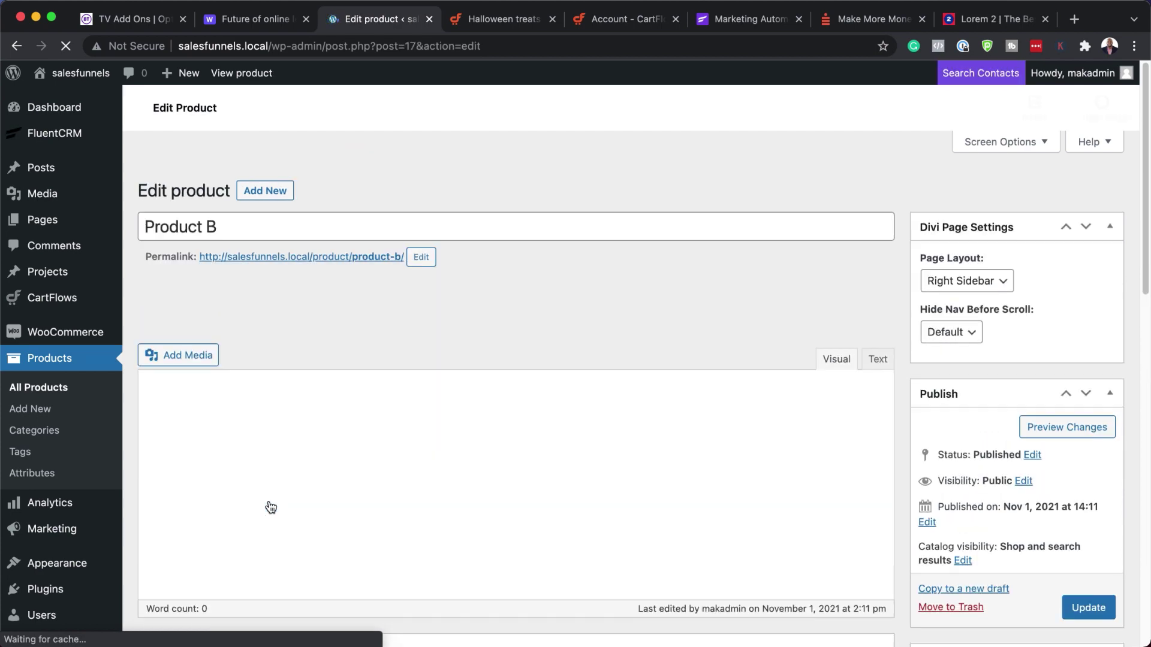
pyautogui.scroll(-10, 397, 475)
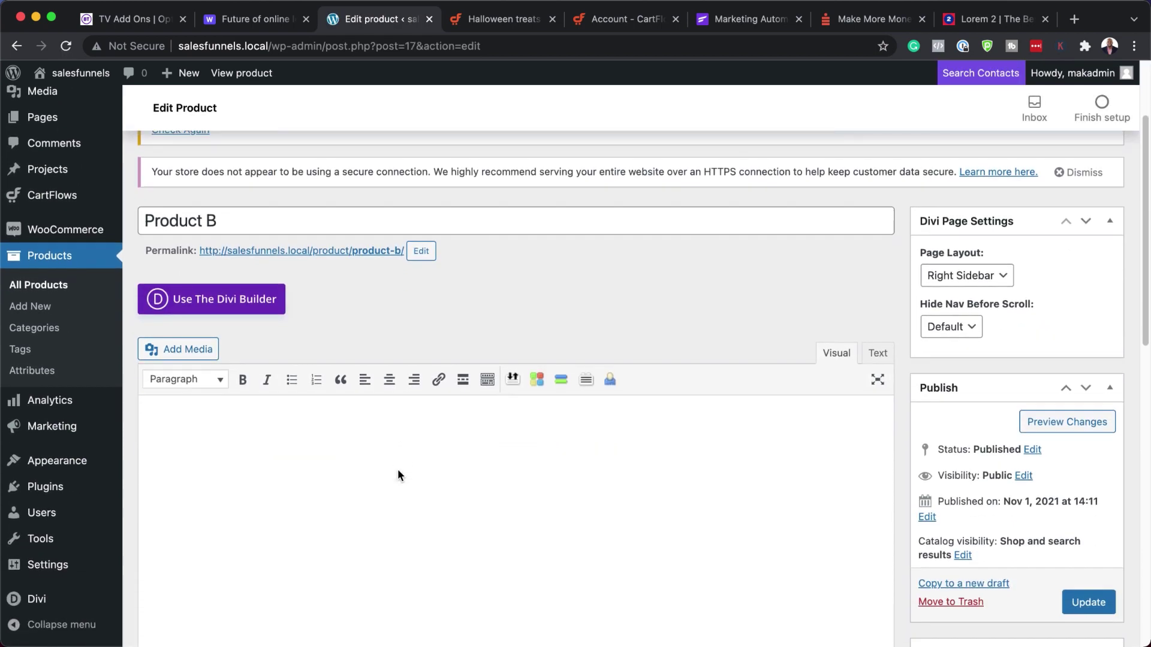
pyautogui.scroll(-5, 397, 475)
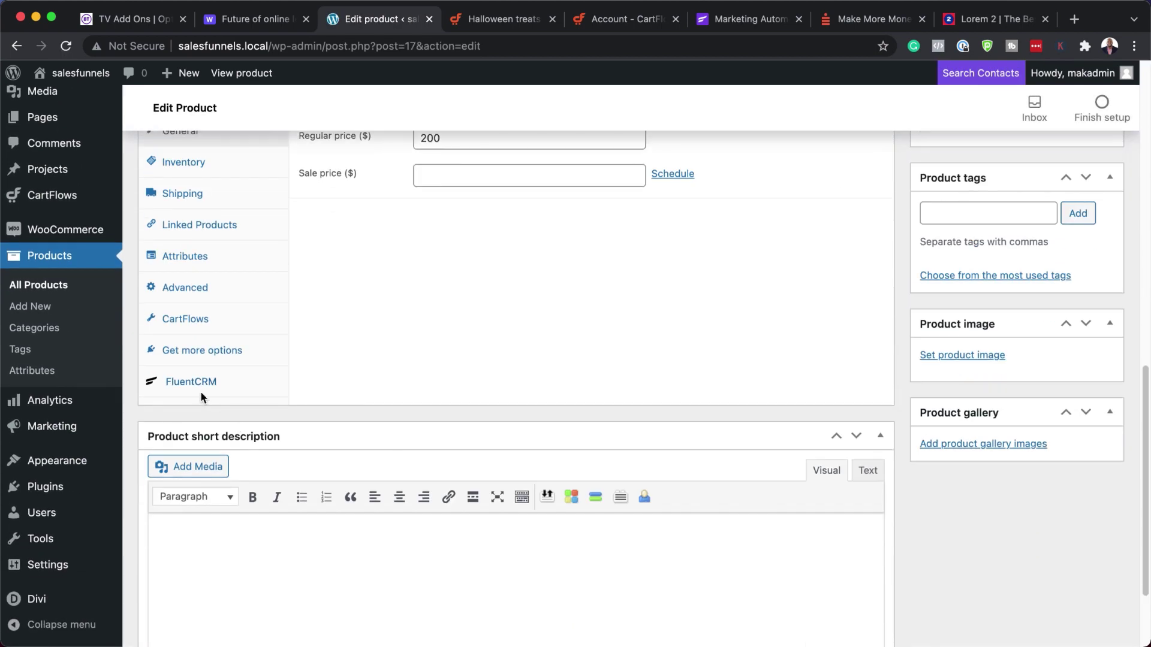
# - Add the Bought Product B FluentCRM tag on purchase and update Product B
pyautogui.click(197, 388)
pyautogui.click(383, 250)
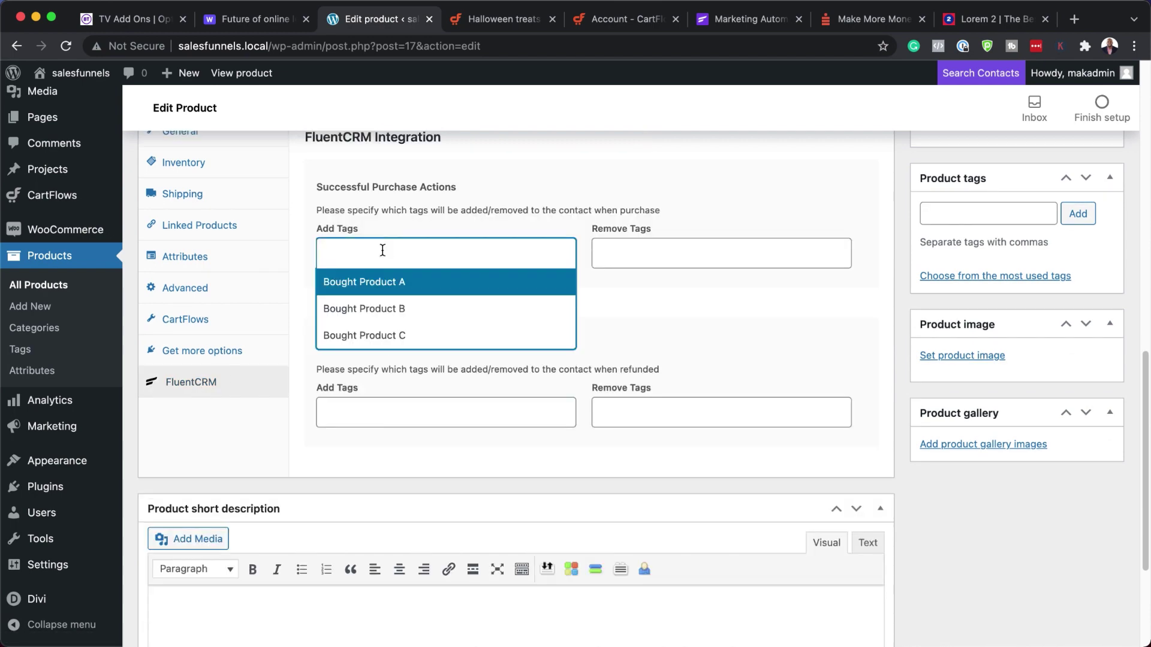
pyautogui.click(416, 309)
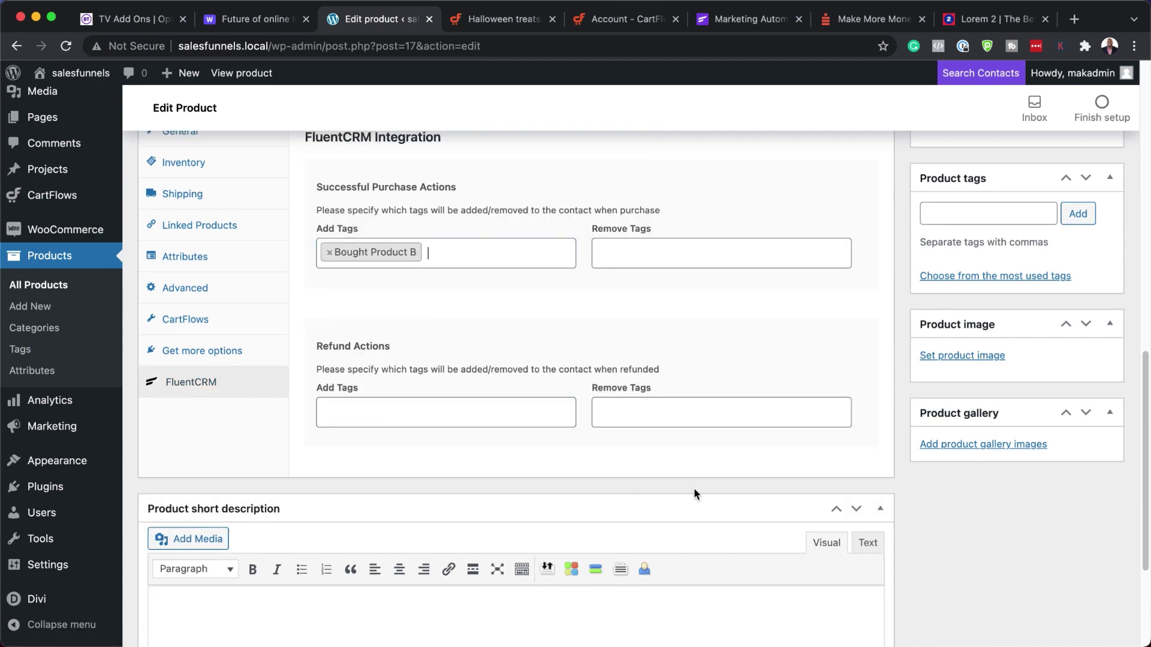
pyautogui.scroll(-3, 694, 490)
pyautogui.scroll(10, 694, 489)
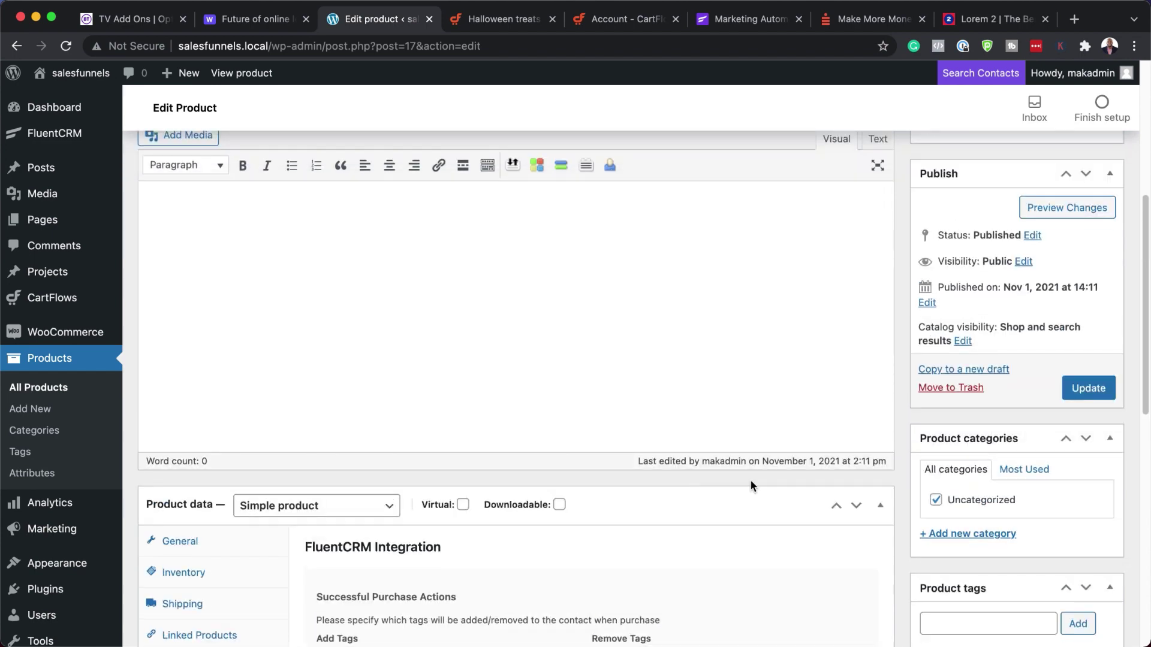
pyautogui.click(1085, 390)
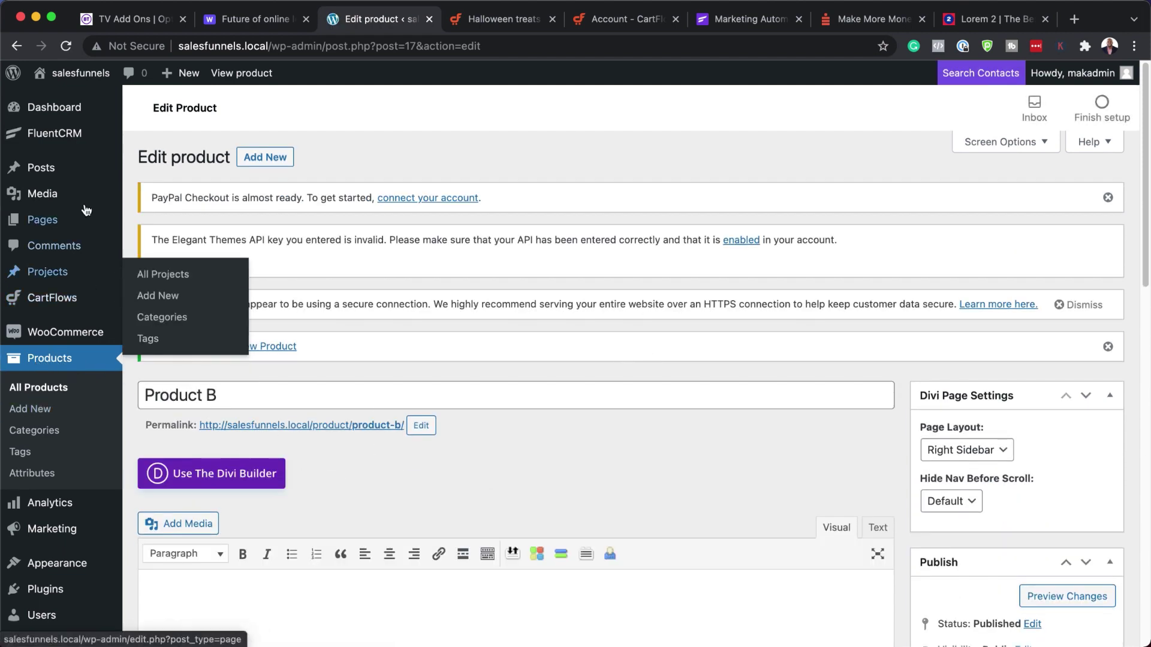
# - Go from the FluentCRM dashboard to the CartFlows Flows list showing Main Product / Service
pyautogui.click(72, 138)
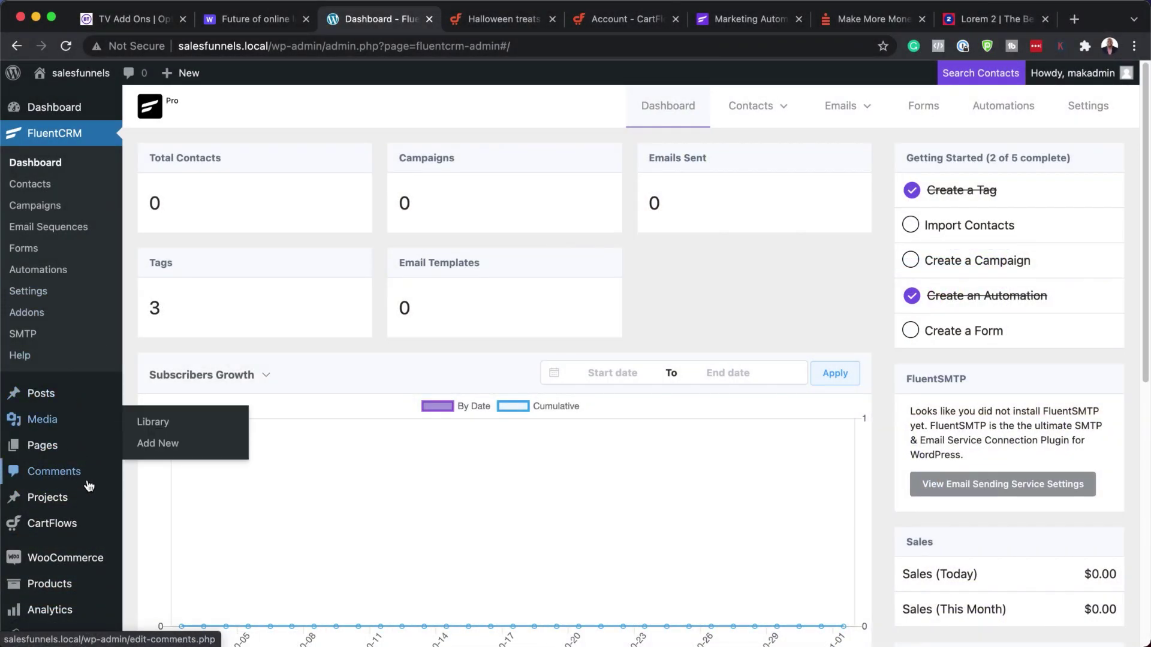
pyautogui.moveTo(85, 518)
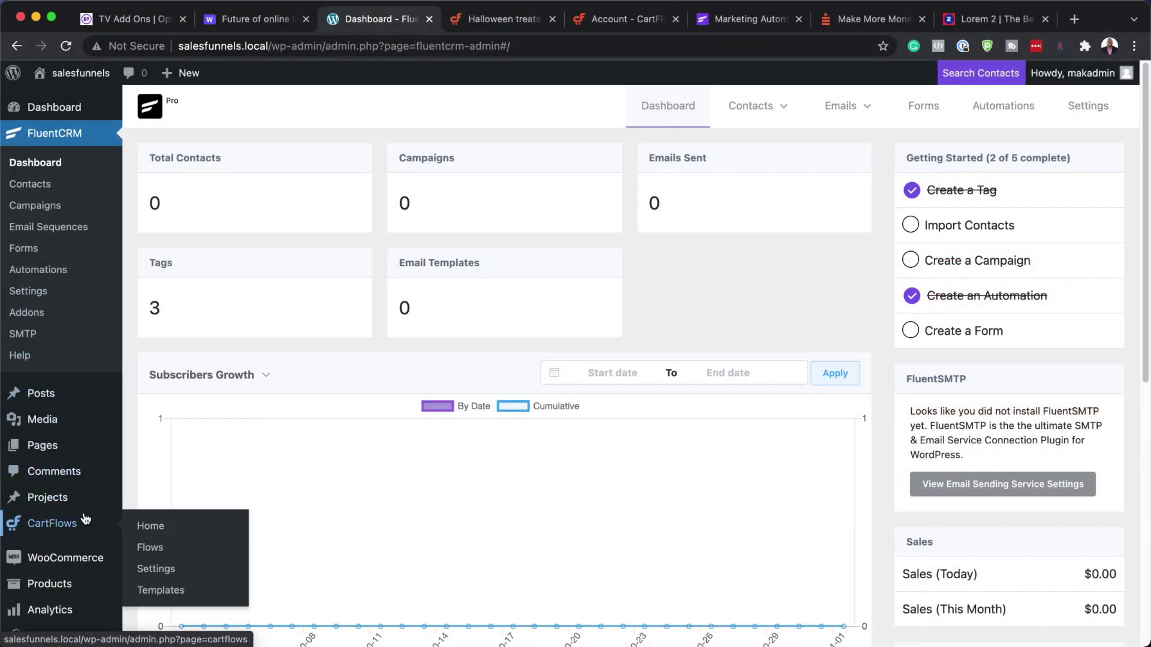
pyautogui.click(164, 548)
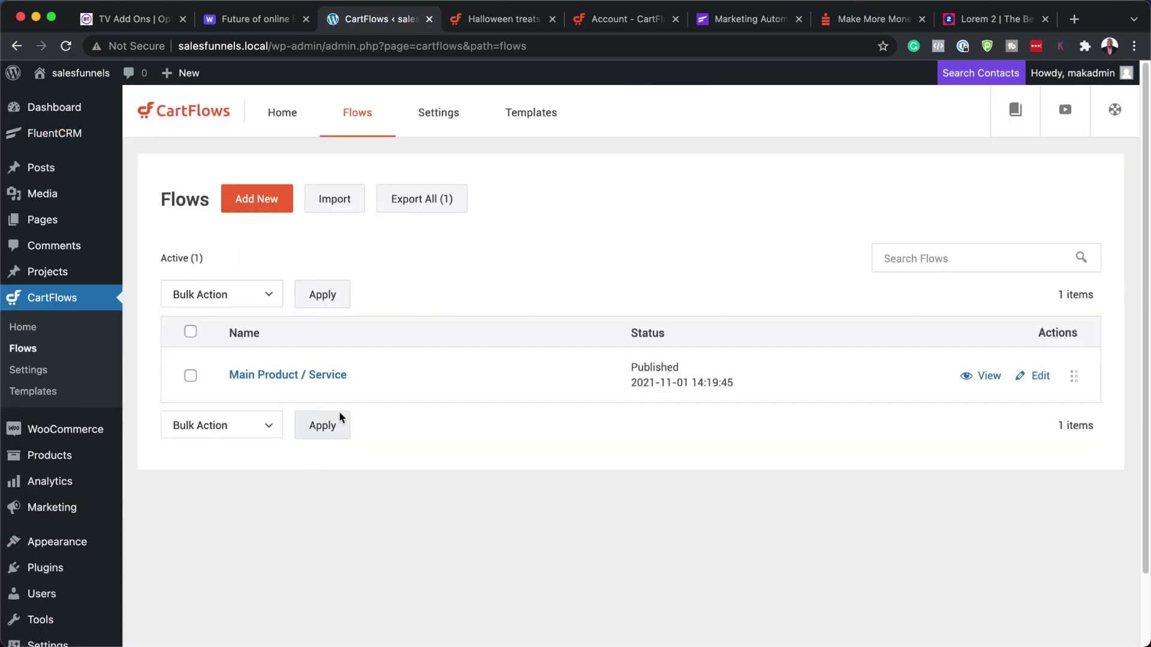
# - Rename the Main Product / Service flow's landing page step to 'Farming Course' and save
pyautogui.click(340, 378)
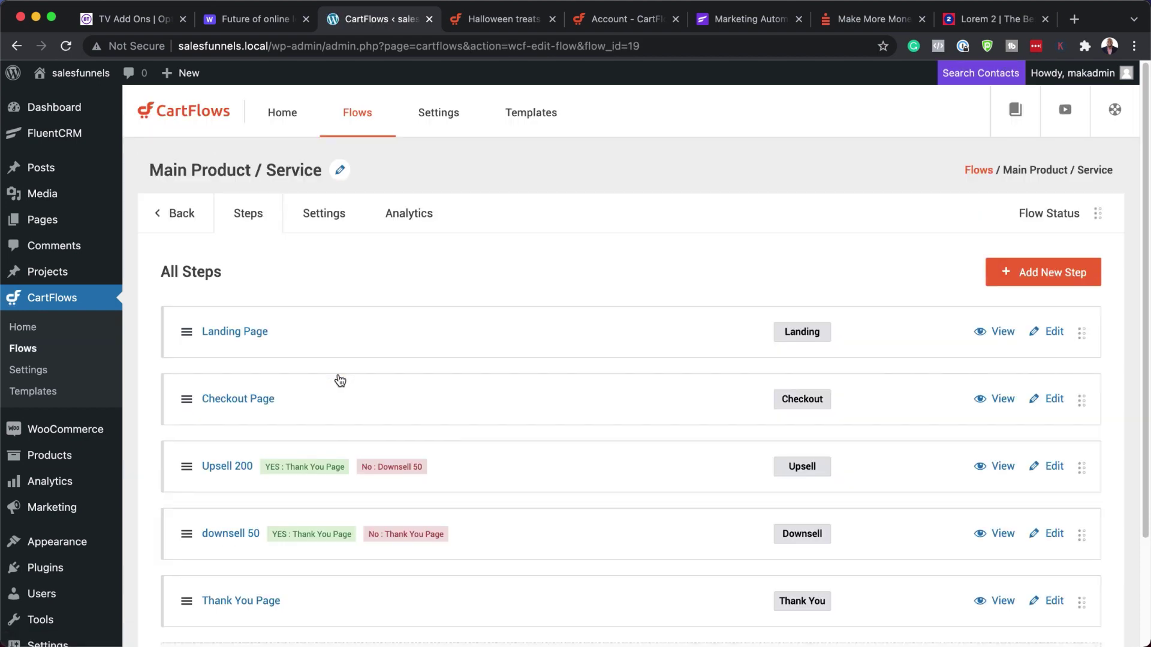
pyautogui.click(263, 335)
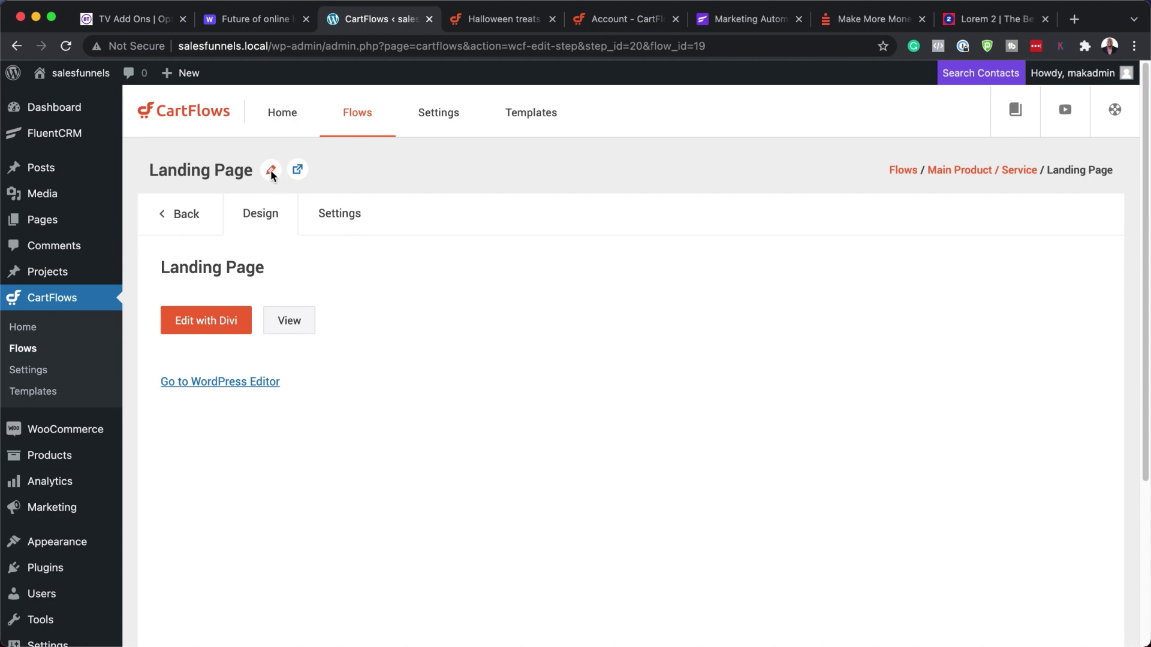
pyautogui.click(271, 171)
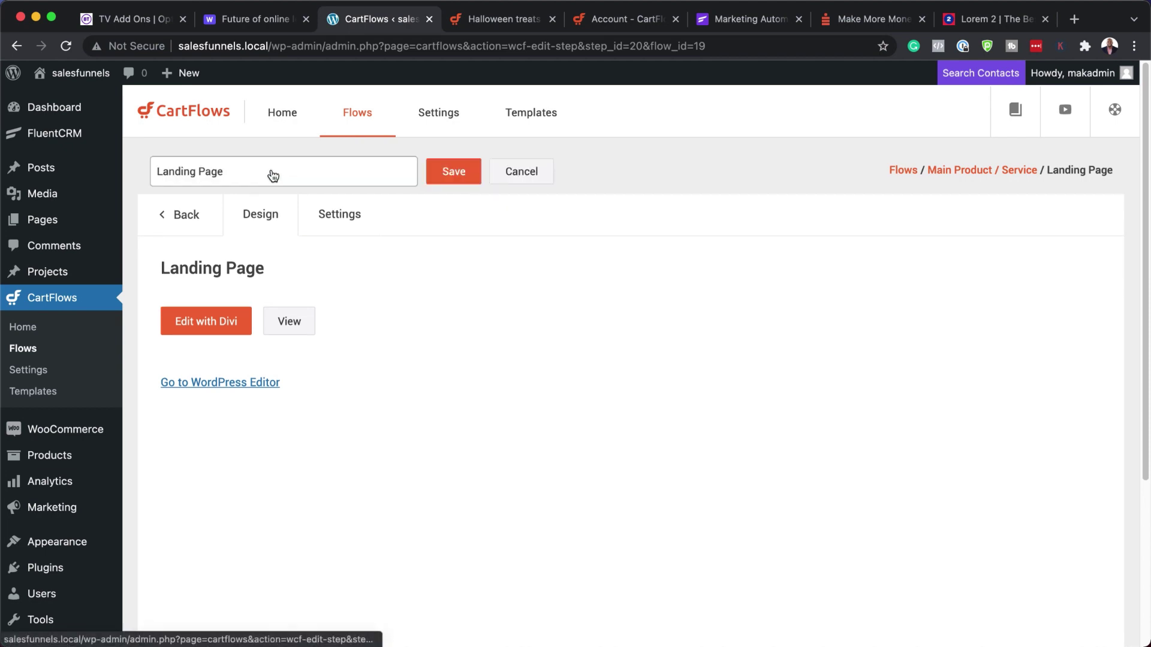
pyautogui.tripleClick(333, 177)
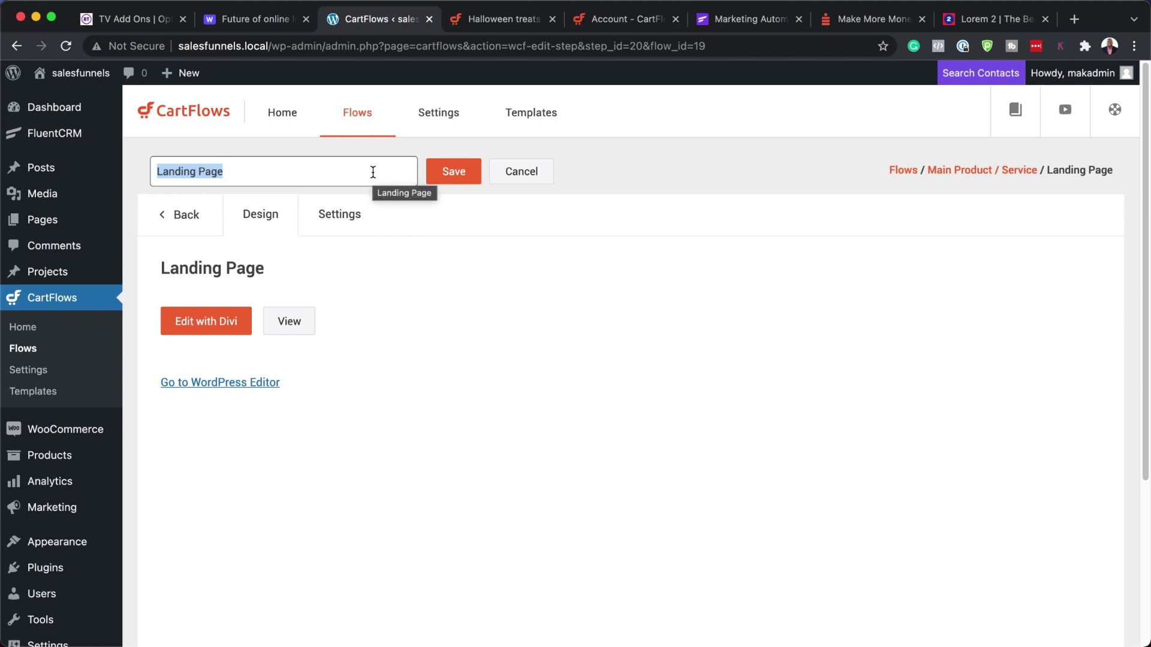
pyautogui.write('Po')
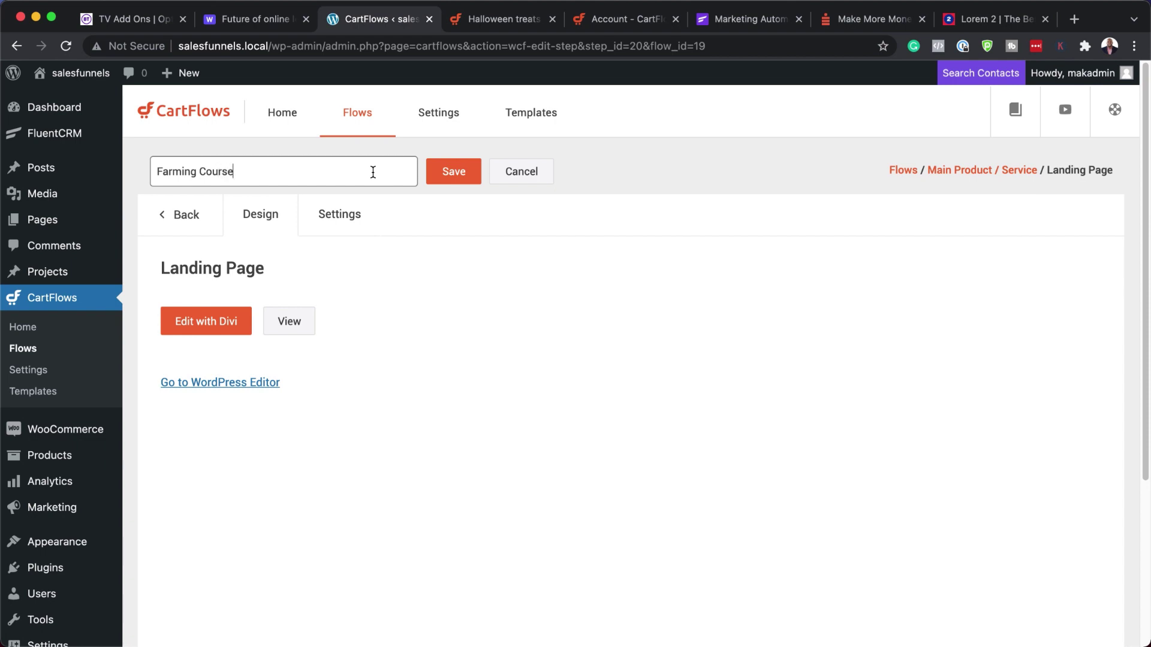
pyautogui.click(471, 175)
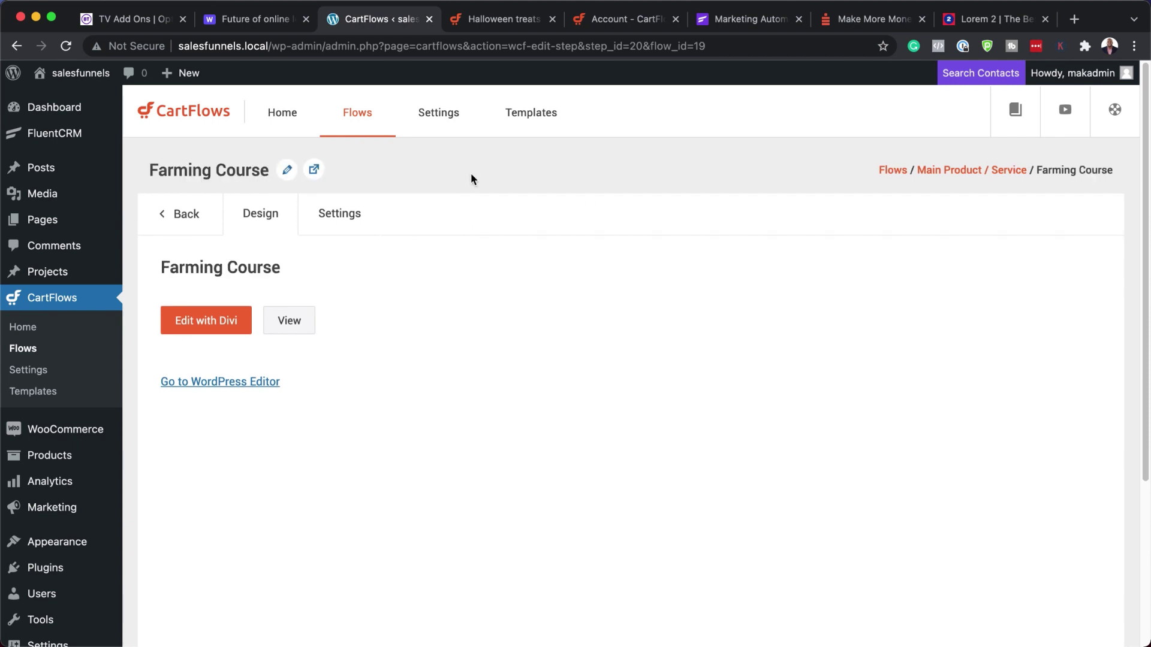
# - Open the Farming Course page in the Divi Visual Builder, dismissing the welcome guide
pyautogui.click(216, 324)
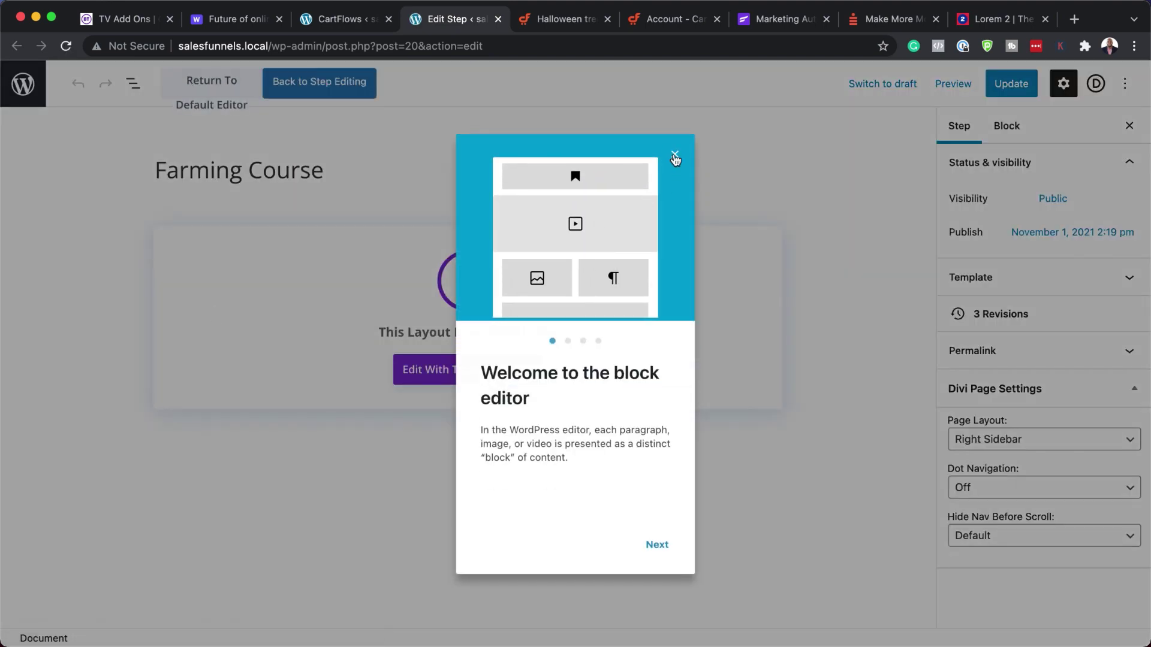
pyautogui.click(675, 158)
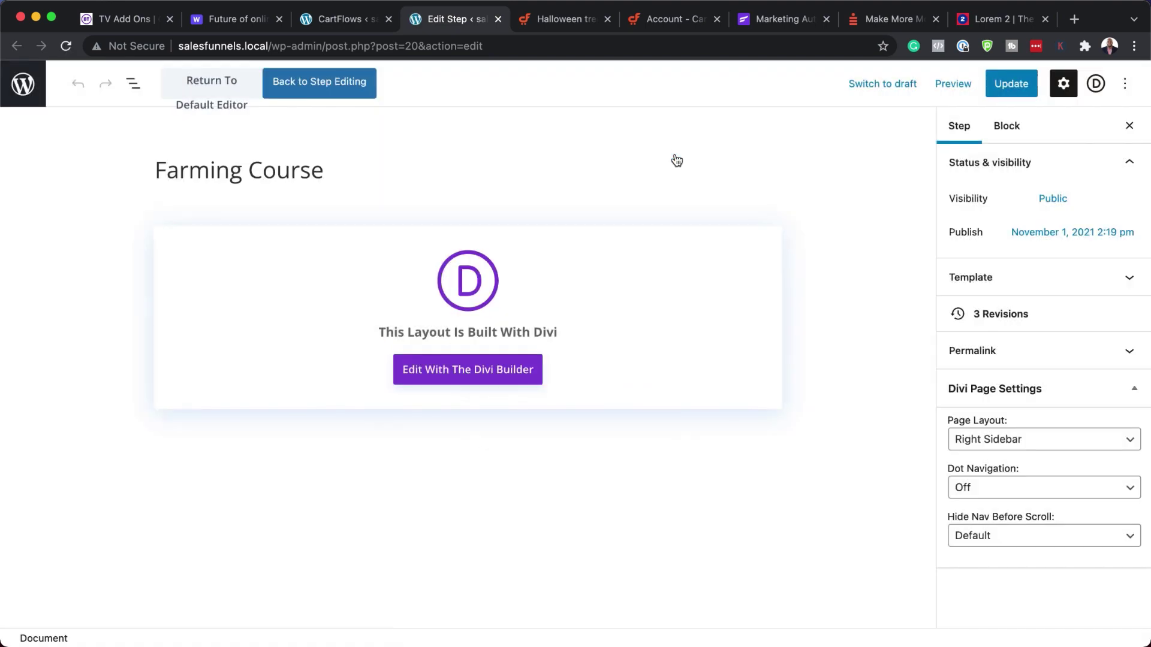
pyautogui.click(478, 369)
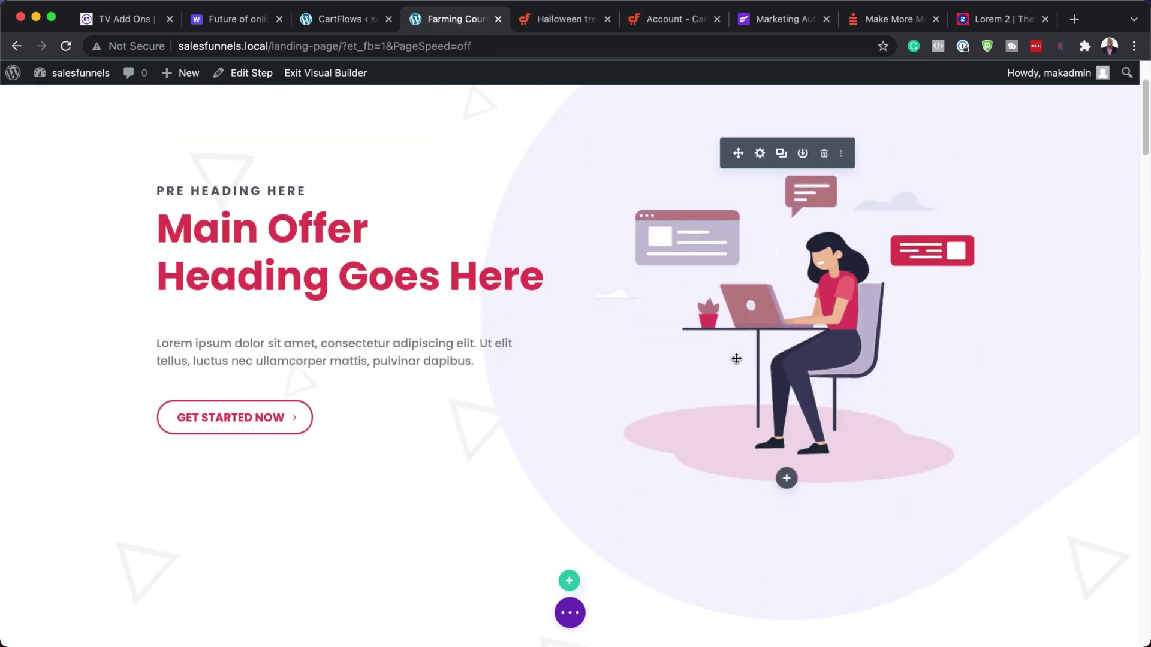
# - Delete the Precision Engineering logo module and its now-empty row above the hero
pyautogui.scroll(-5, 737, 359)
pyautogui.scroll(-20, 736, 358)
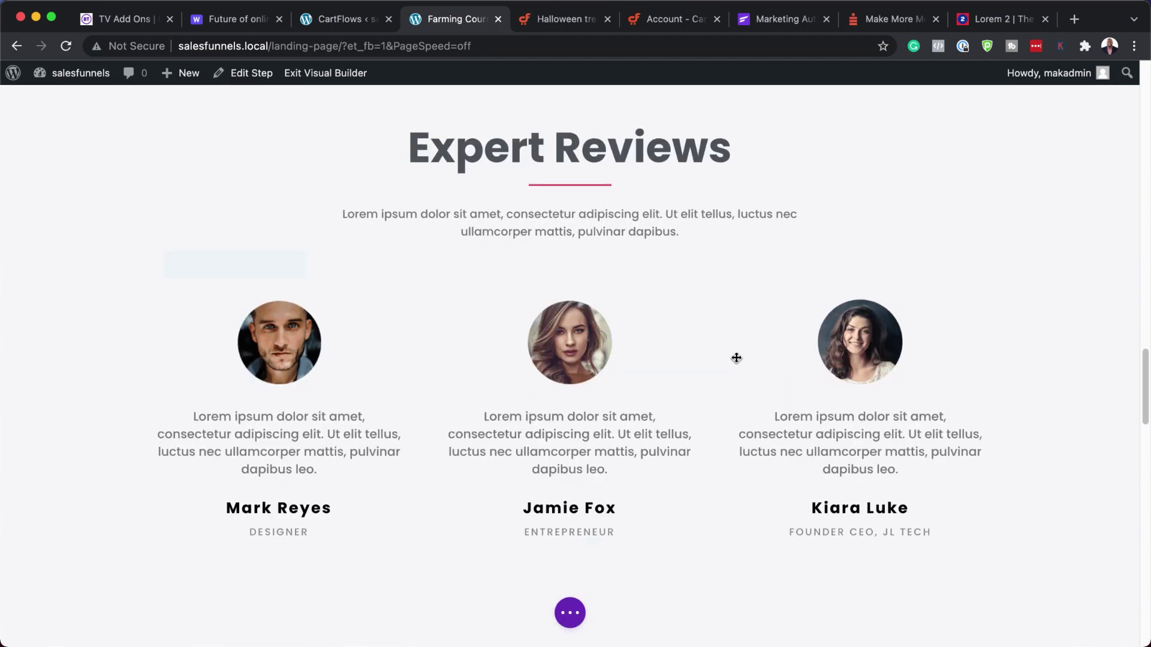
pyautogui.scroll(15, 737, 358)
pyautogui.scroll(10, 736, 359)
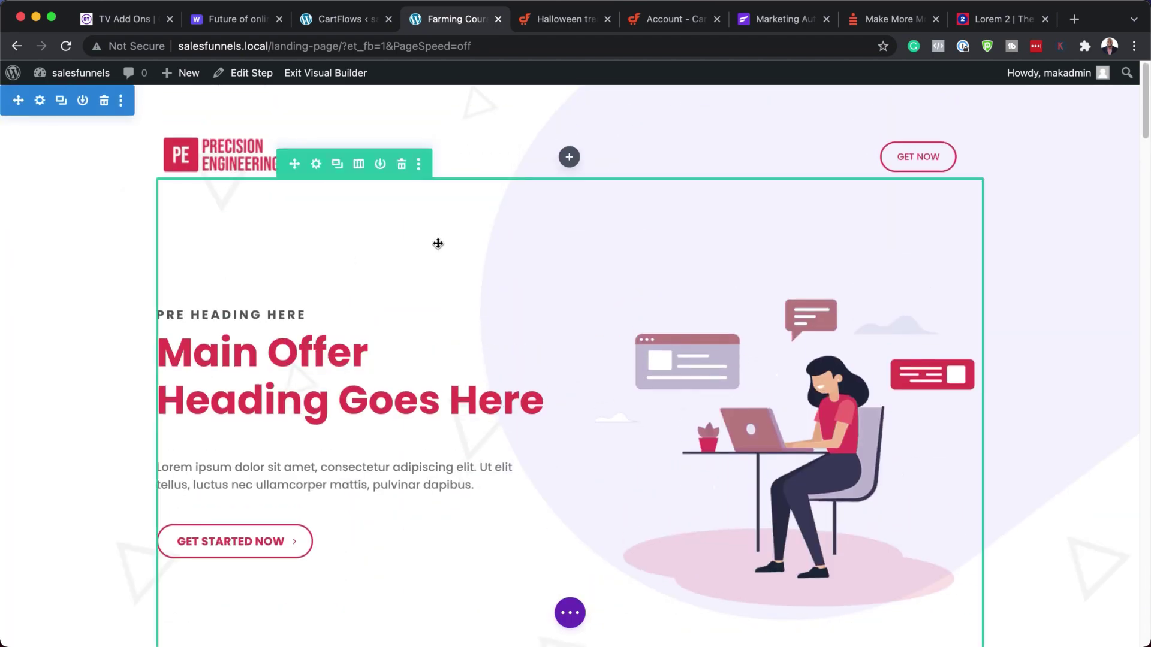
pyautogui.moveTo(267, 144)
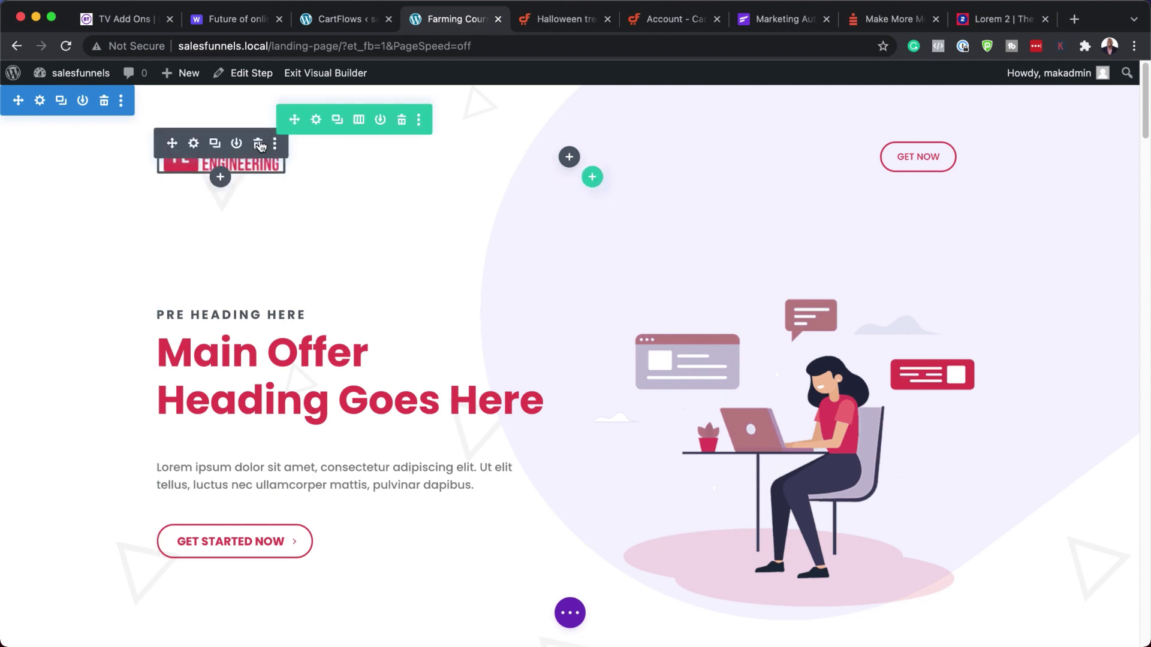
pyautogui.click(257, 144)
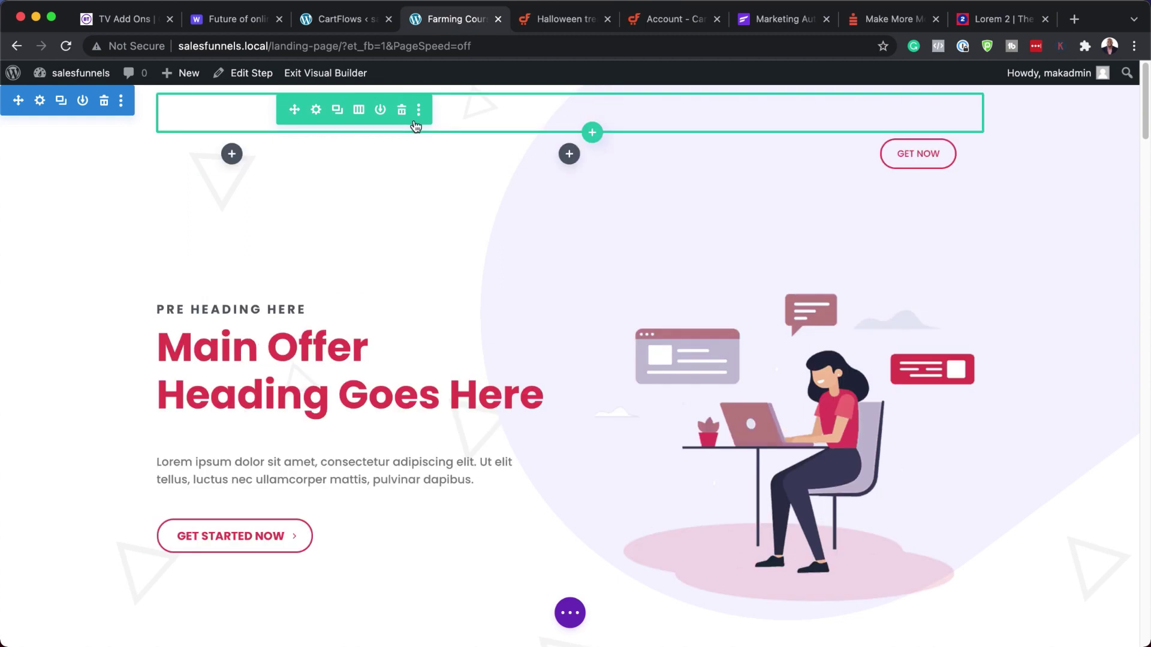
pyautogui.click(403, 112)
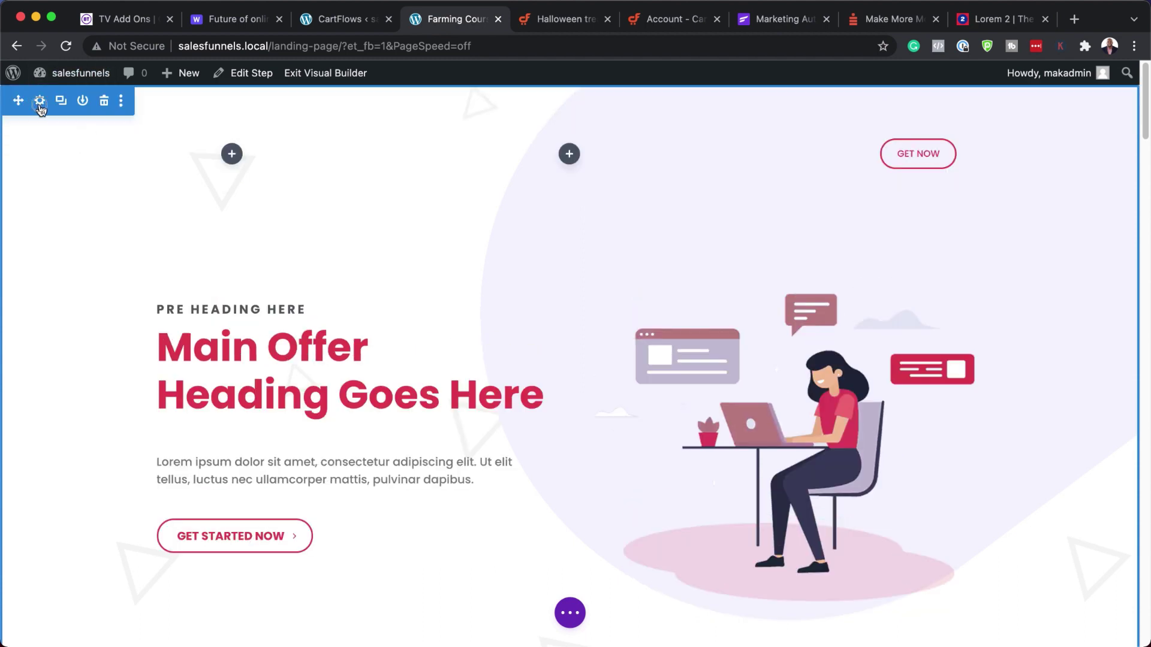
# - Remove the hero section's lavender background image and save the section settings
pyautogui.click(39, 102)
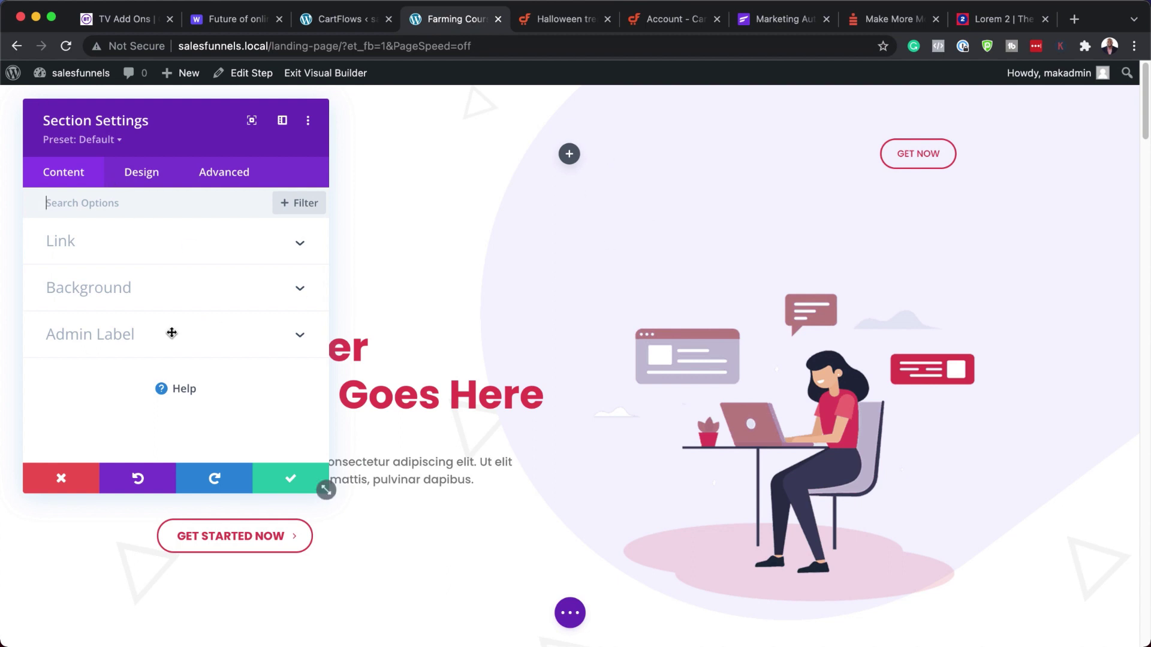
pyautogui.click(119, 294)
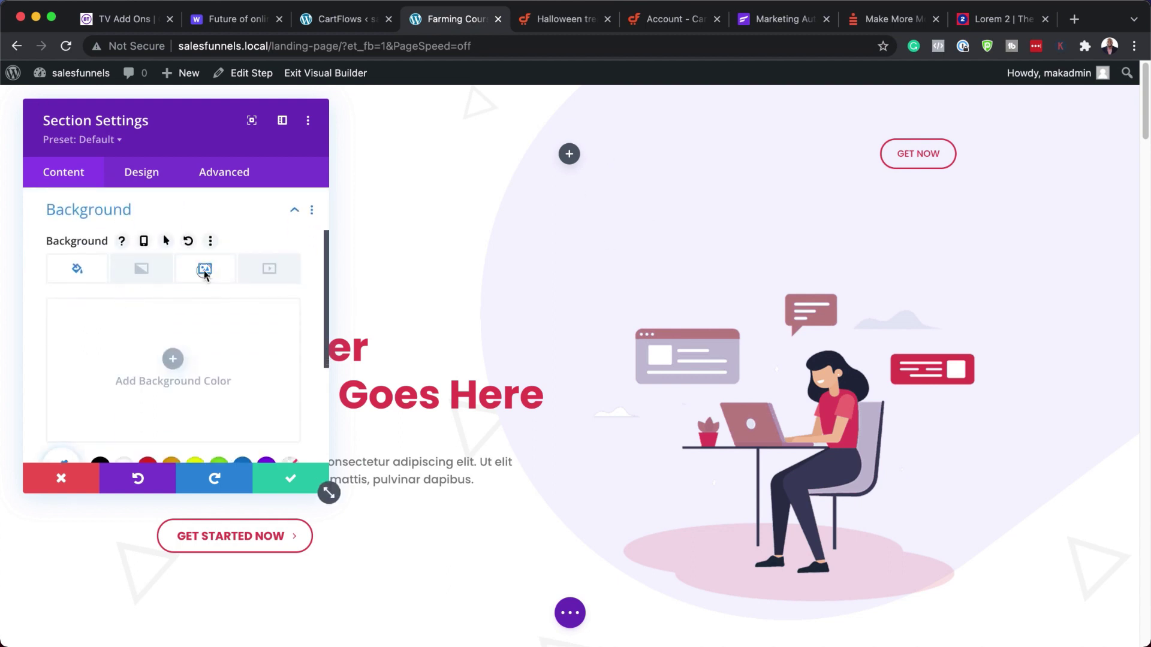
pyautogui.click(203, 267)
pyautogui.click(255, 321)
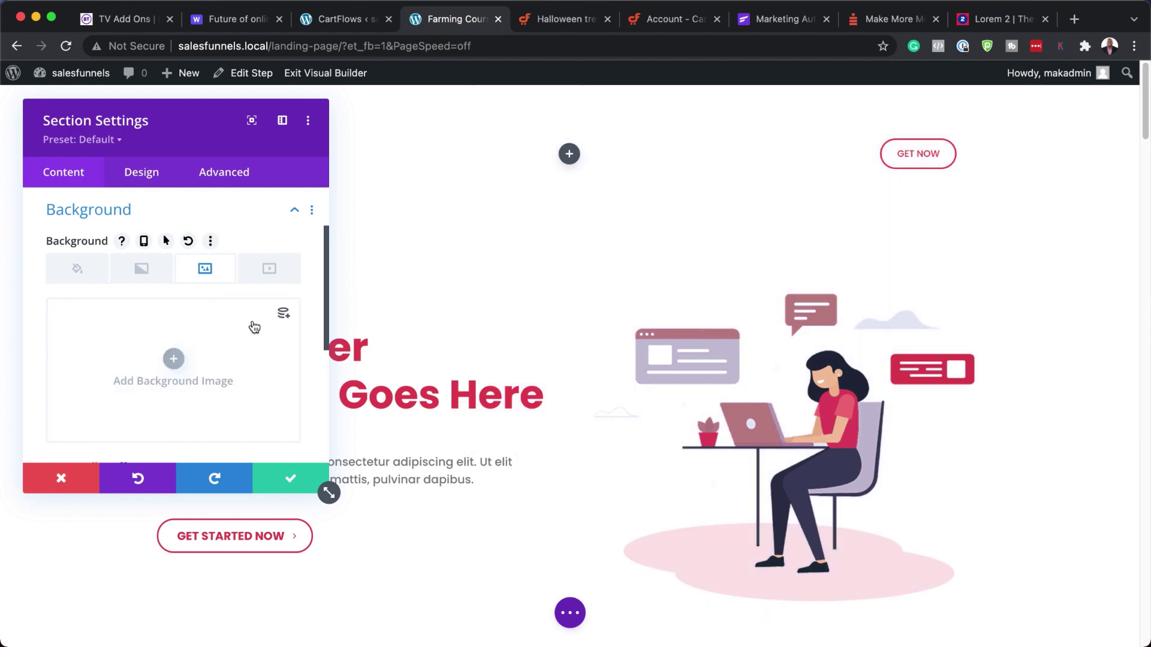
pyautogui.click(282, 120)
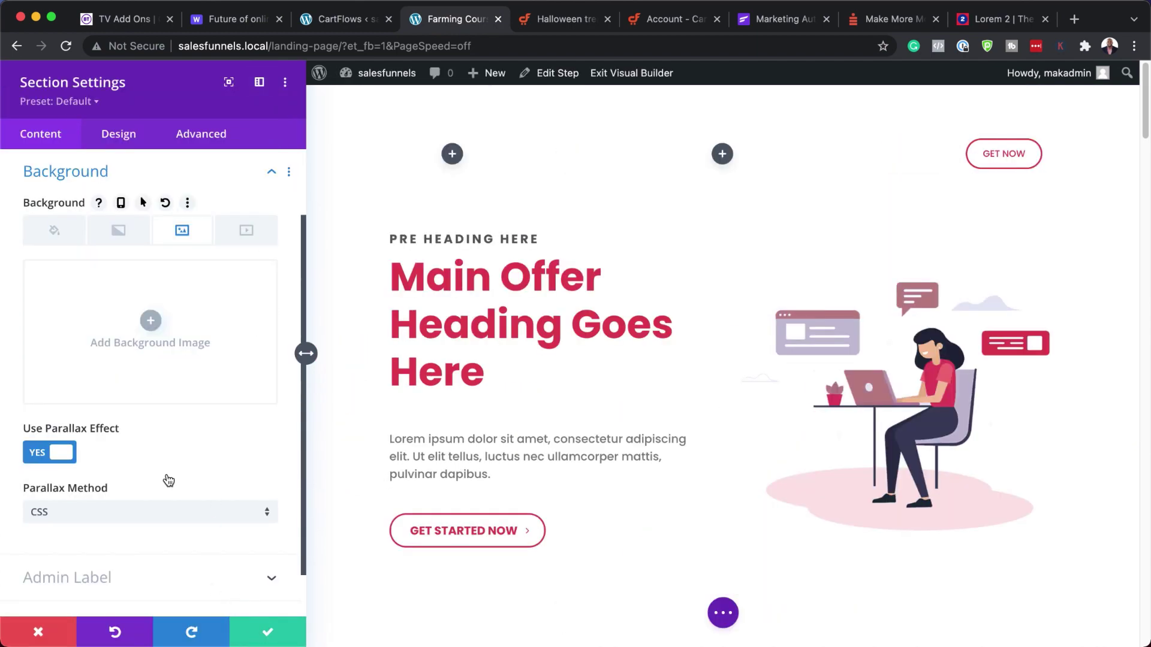
pyautogui.click(267, 632)
pyautogui.scroll(-3, 474, 363)
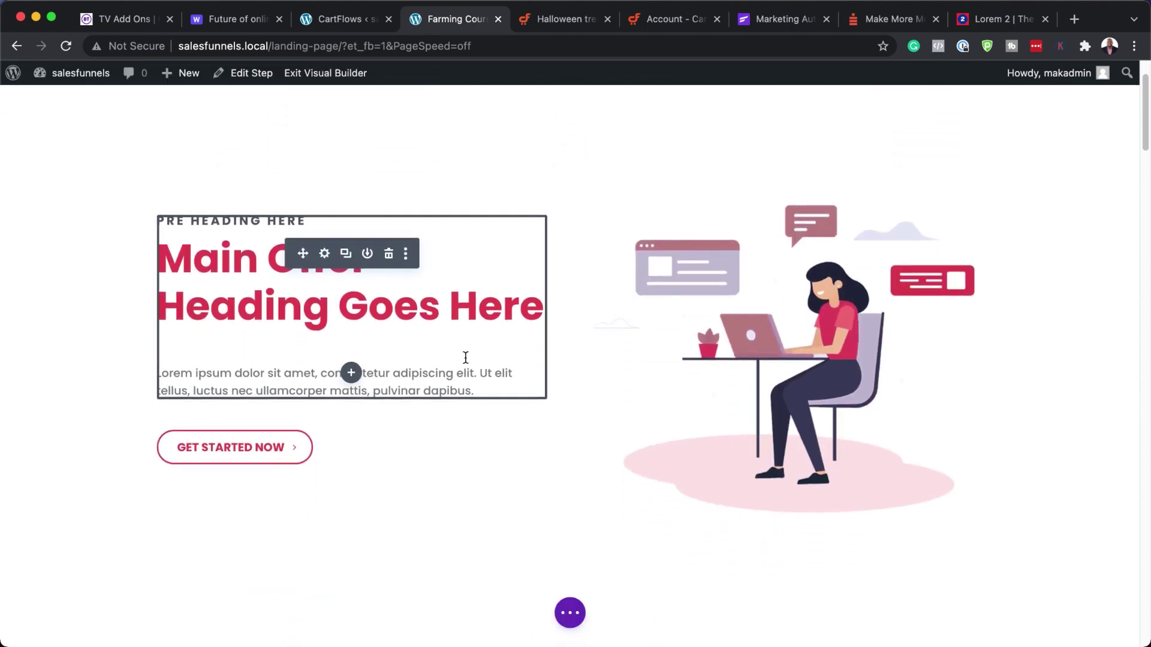
# - Inspect the Main Offer Heading Goes Here text settings, closing them without changes
pyautogui.click(324, 254)
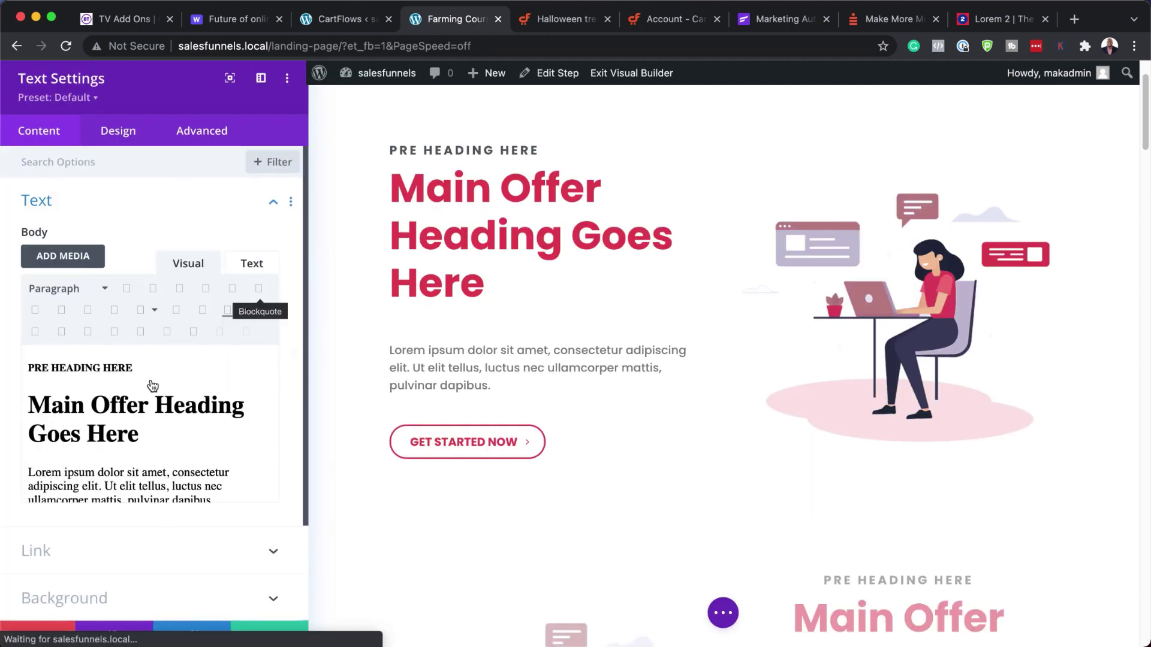
pyautogui.moveTo(31, 411); pyautogui.dragTo(217, 482)
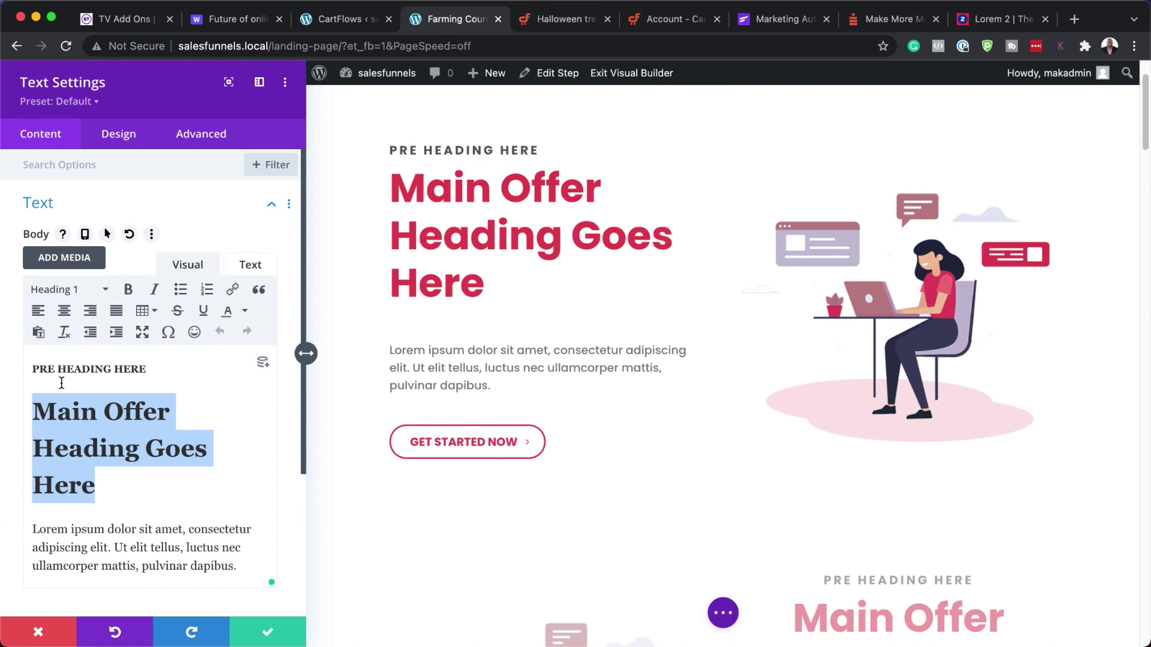
pyautogui.click(40, 638)
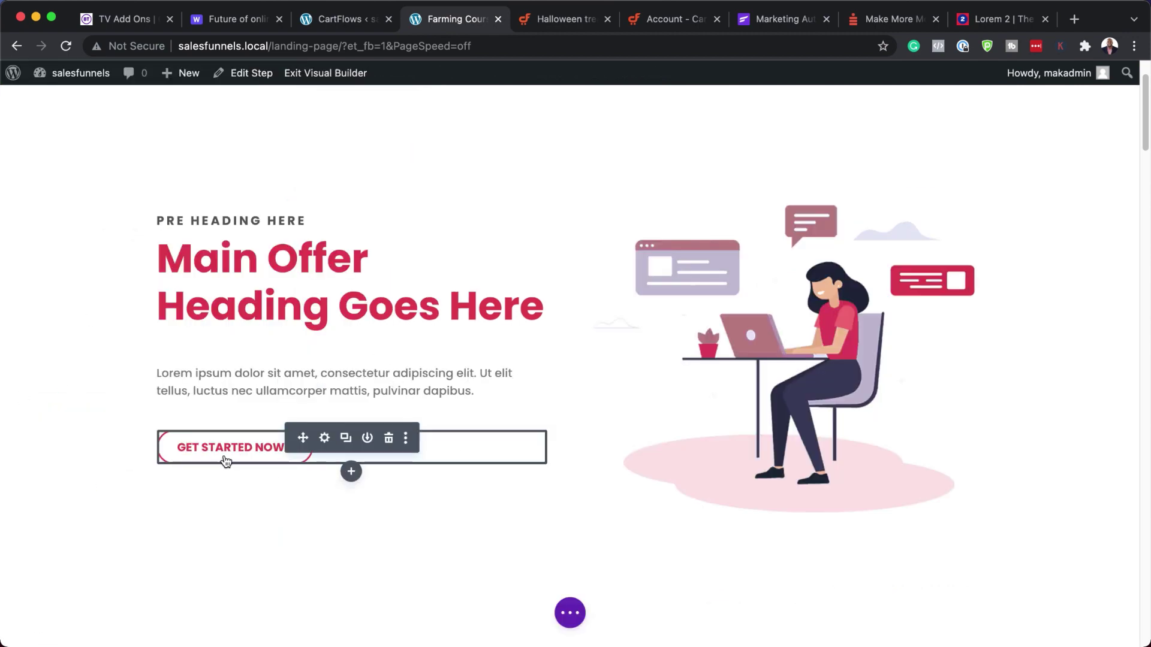
pyautogui.scroll(-5, 570, 488)
pyautogui.scroll(-4, 571, 490)
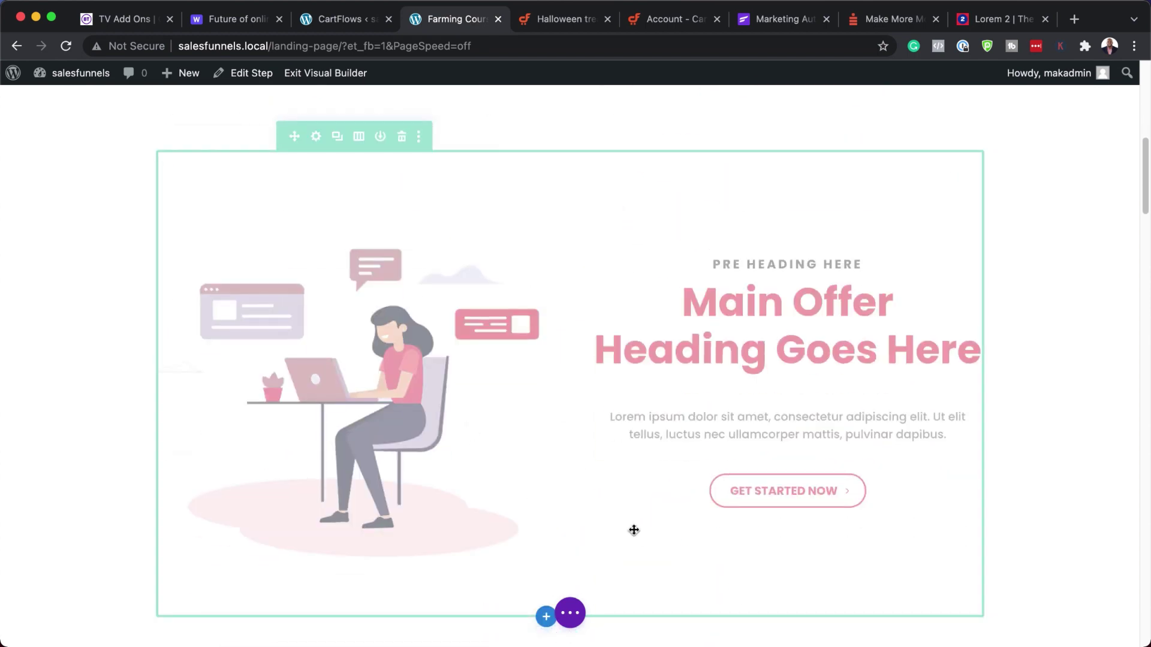
# - Exit the Visual Builder with Save & Exit to keep the landing page changes
pyautogui.press('t')
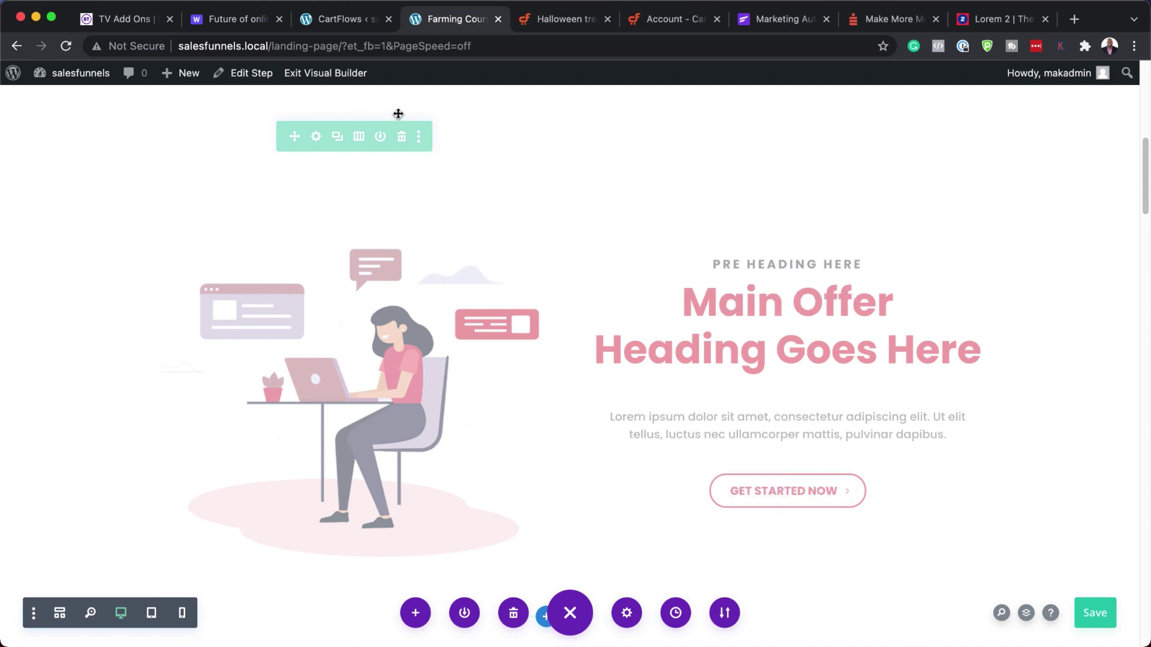
pyautogui.click(347, 74)
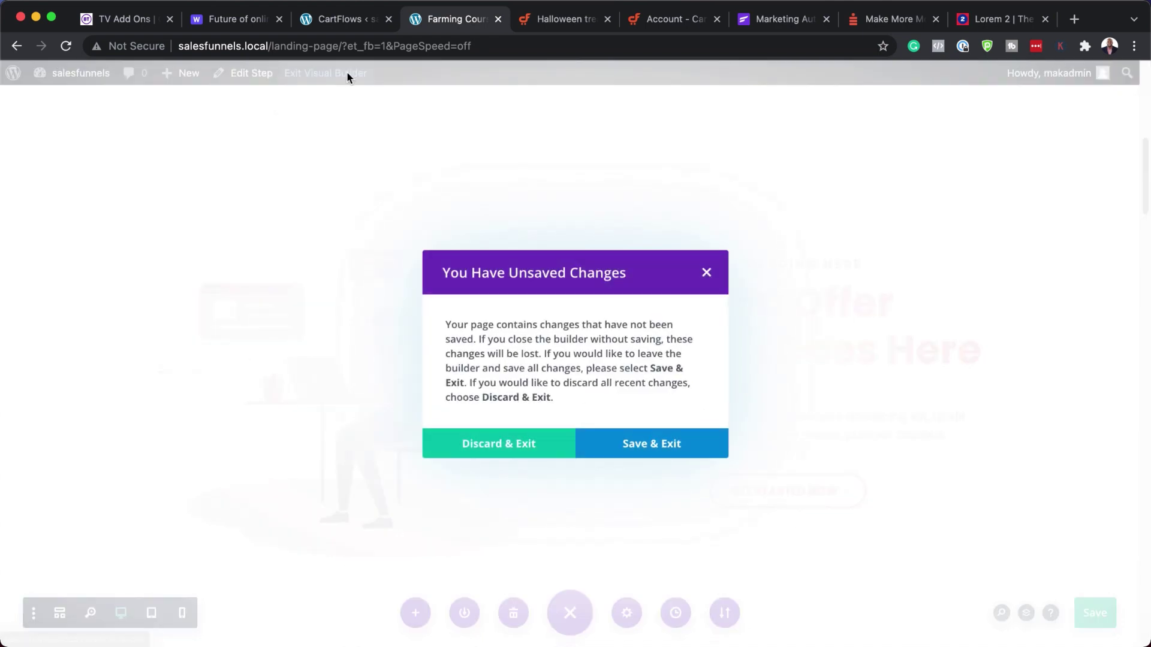
pyautogui.click(656, 446)
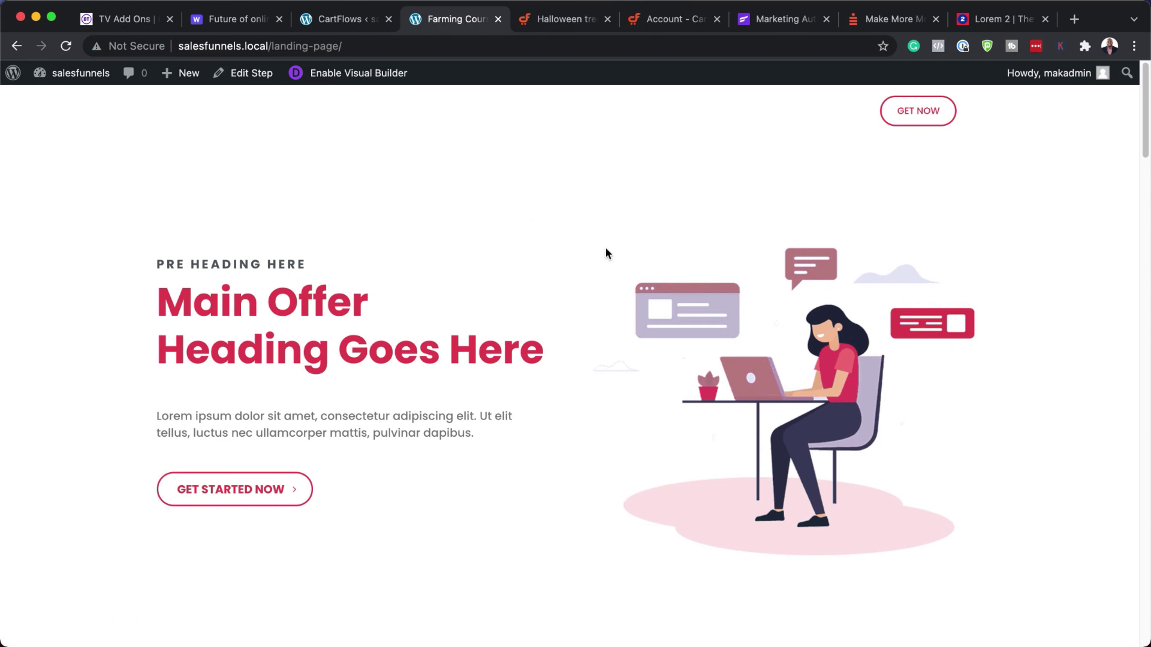
# - Follow the landing page's GET STARTED NOW button to the checkout page
pyautogui.scroll(-8, 547, 243)
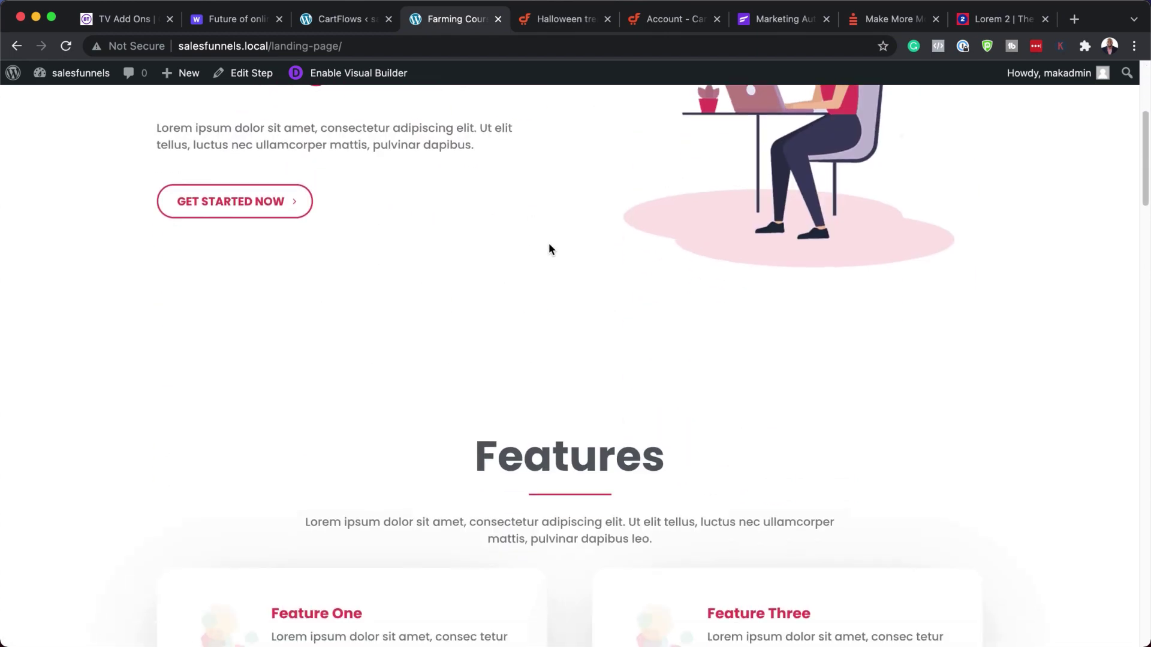
pyautogui.scroll(-15, 549, 247)
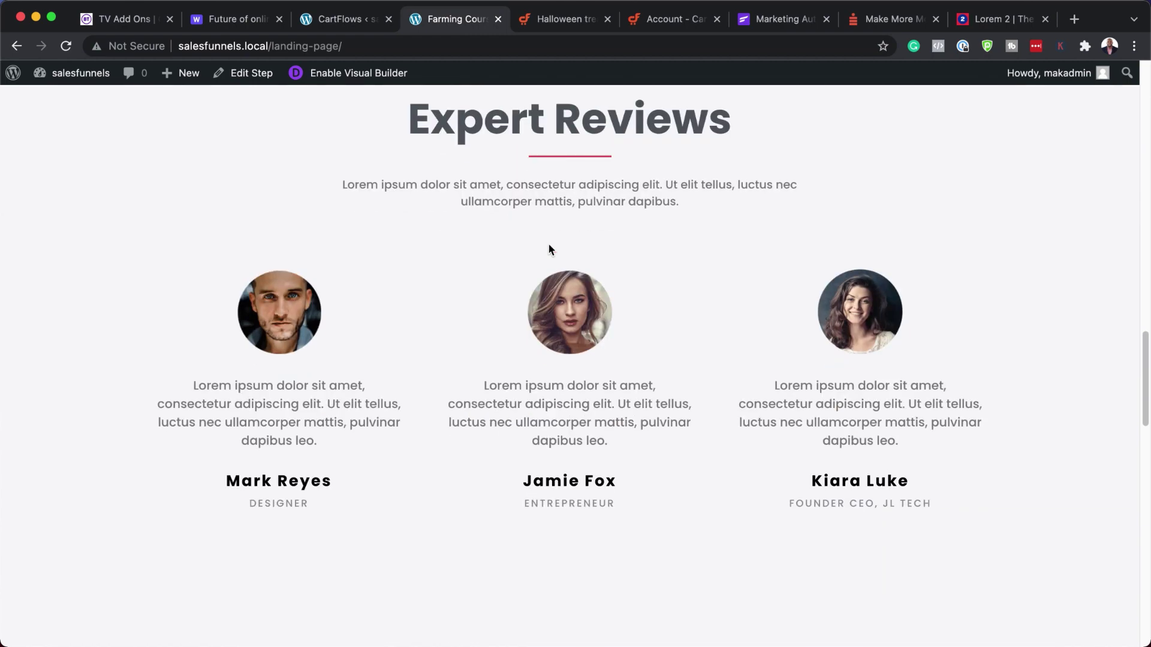
pyautogui.scroll(20, 548, 245)
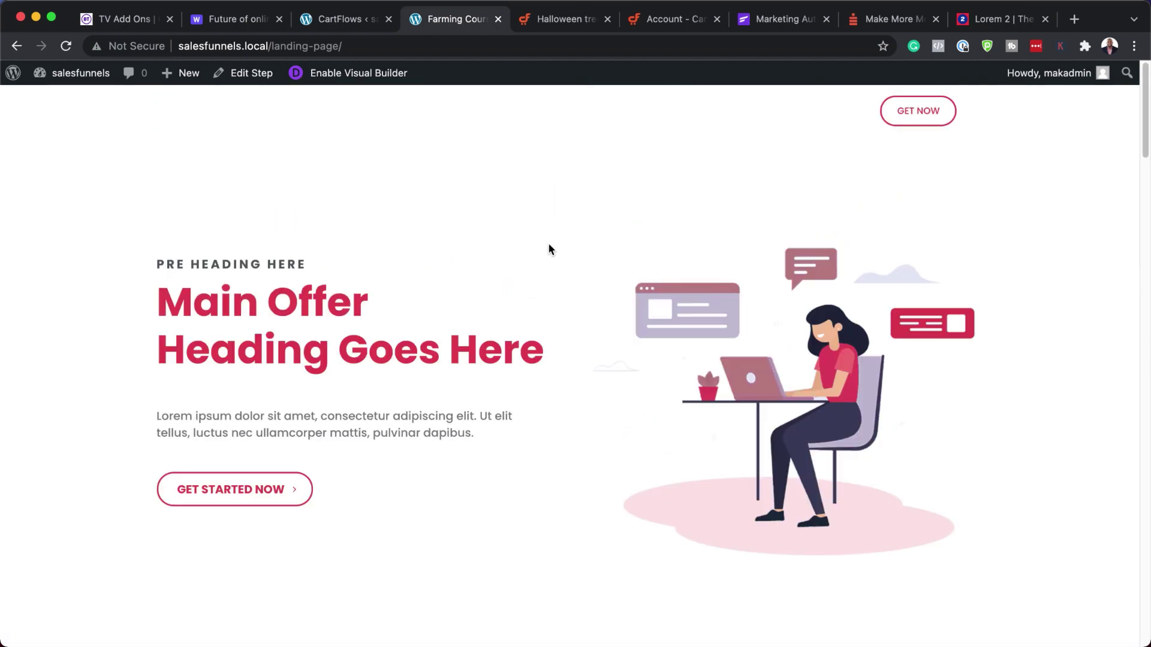
pyautogui.click(250, 494)
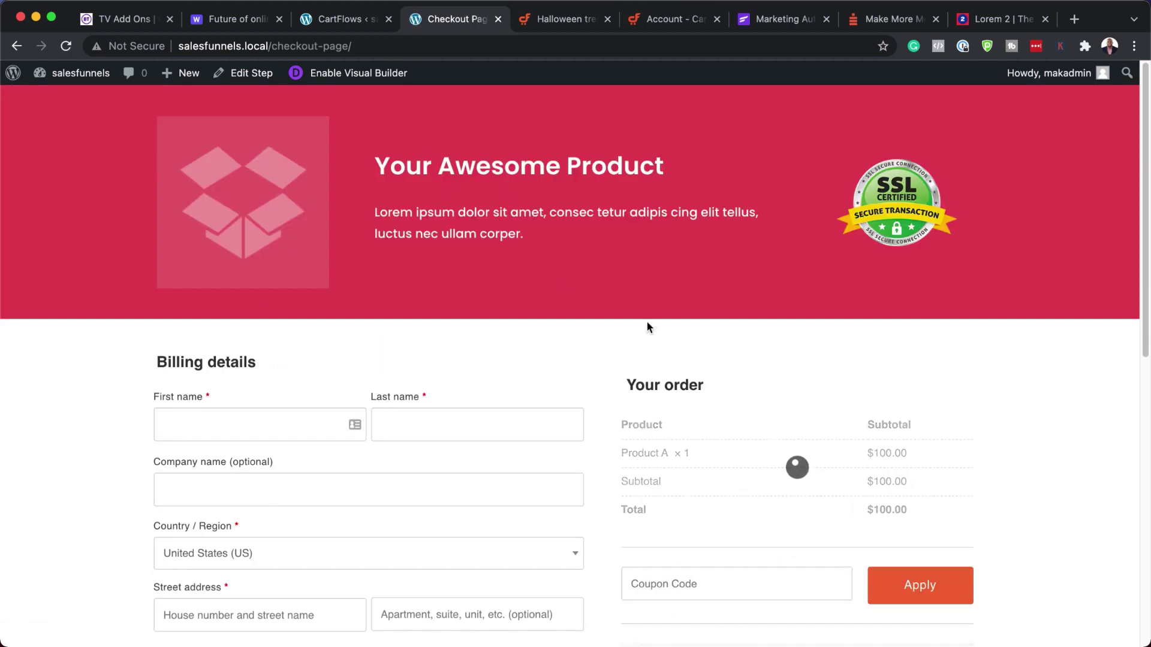
# - Look over the checkout's billing form and order summary, then return to the Farming Course step editor
pyautogui.scroll(-3, 760, 413)
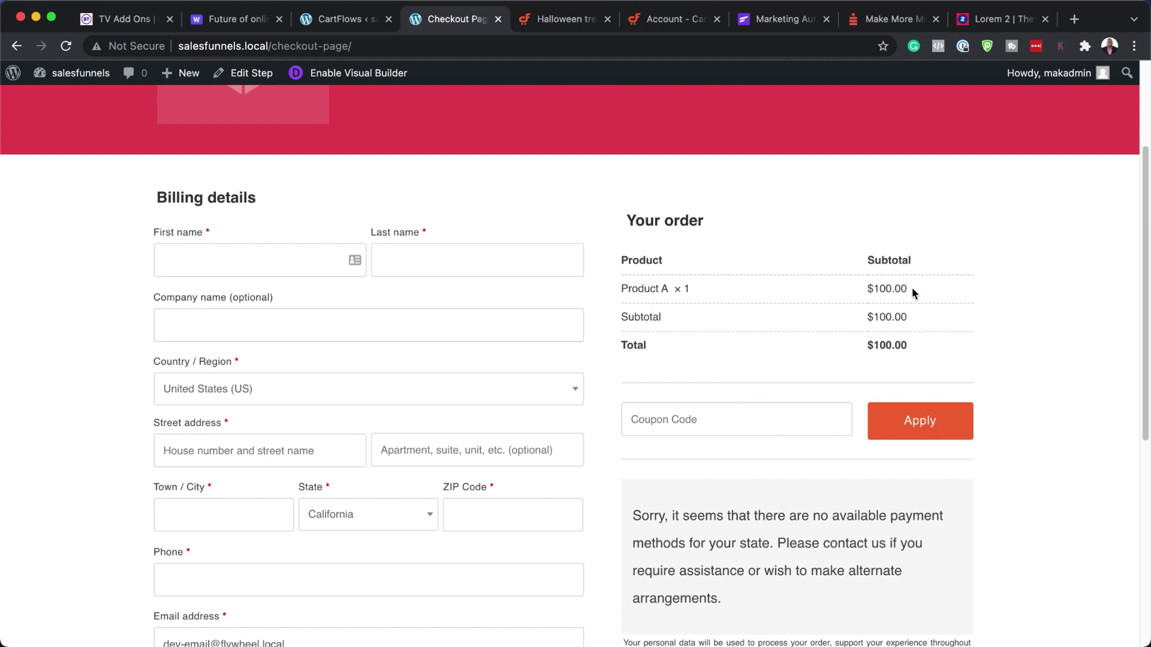
pyautogui.scroll(-1, 881, 462)
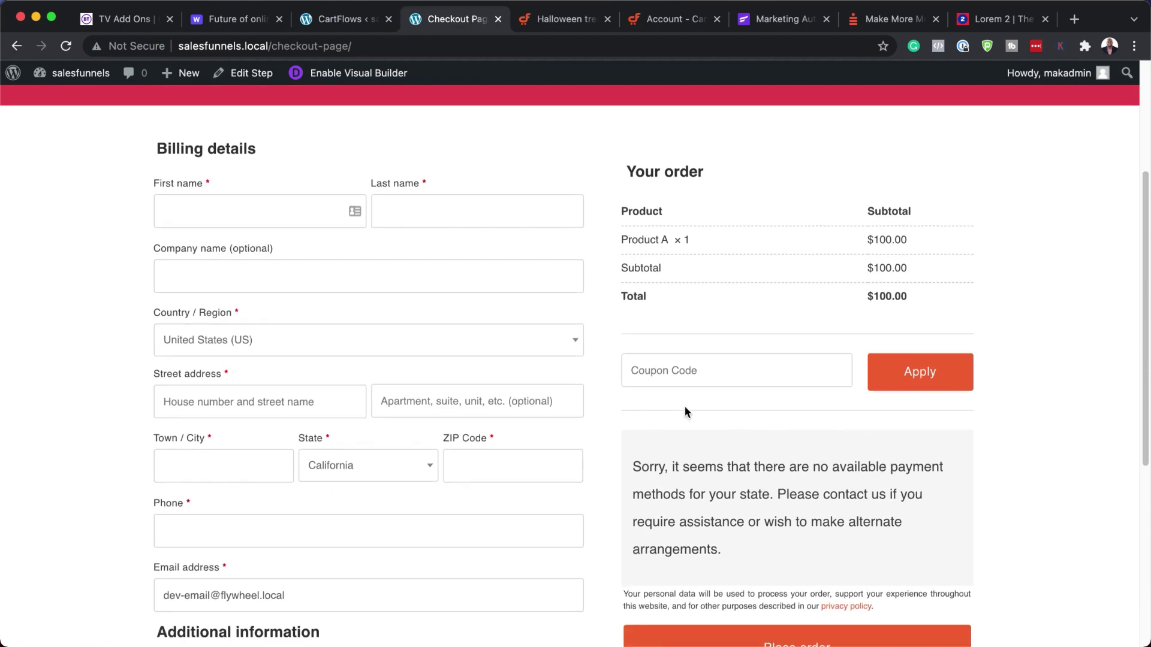
pyautogui.scroll(-3, 921, 488)
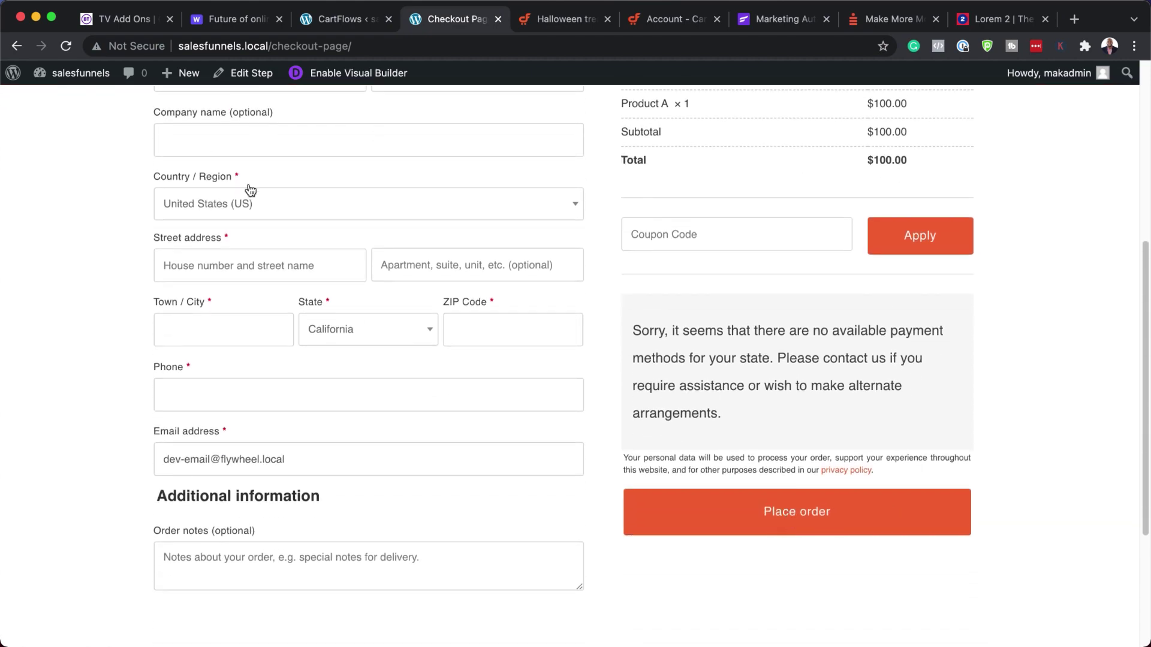
pyautogui.scroll(8, 249, 190)
pyautogui.scroll(-2, 481, 449)
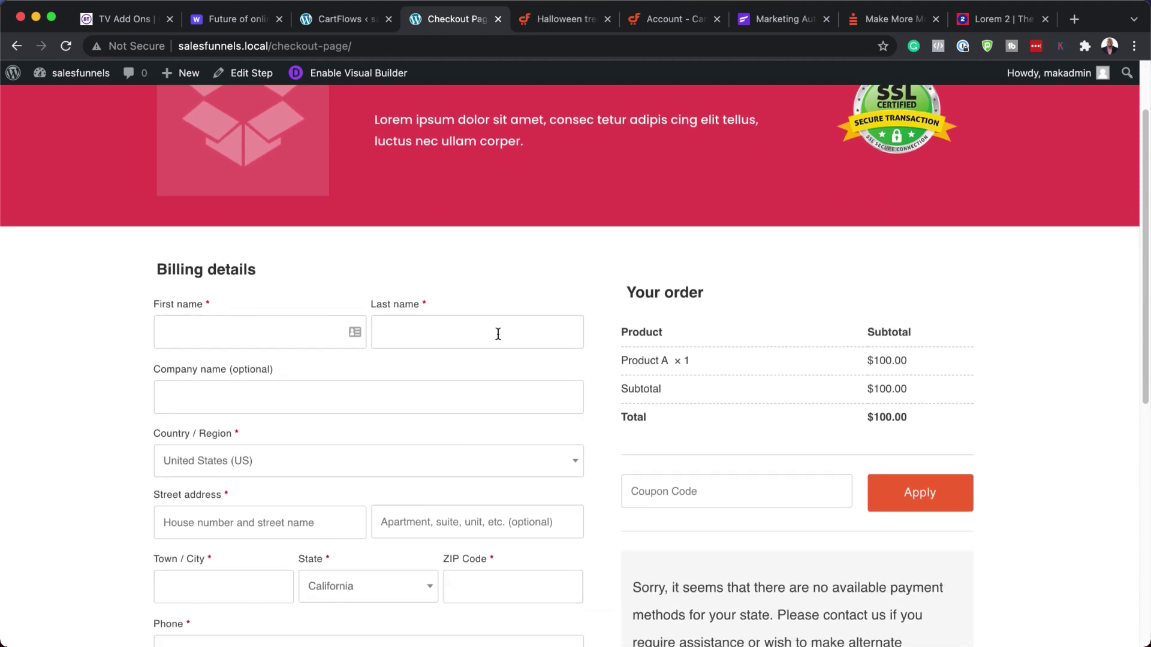
pyautogui.scroll(-5, 506, 441)
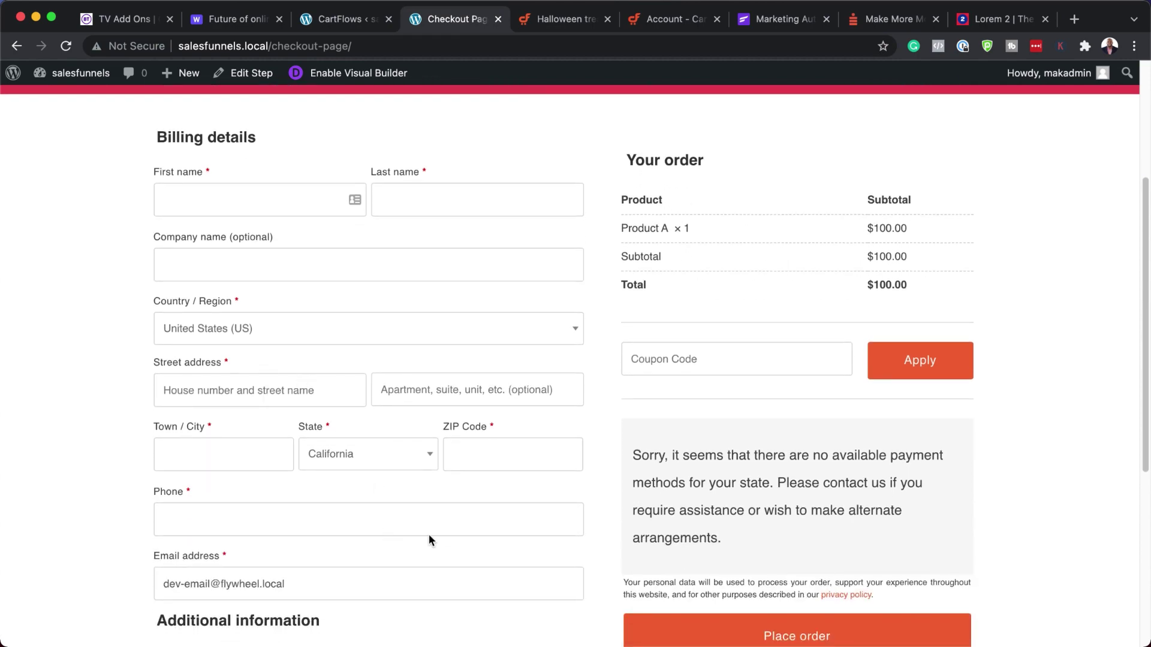
pyautogui.scroll(3, 497, 514)
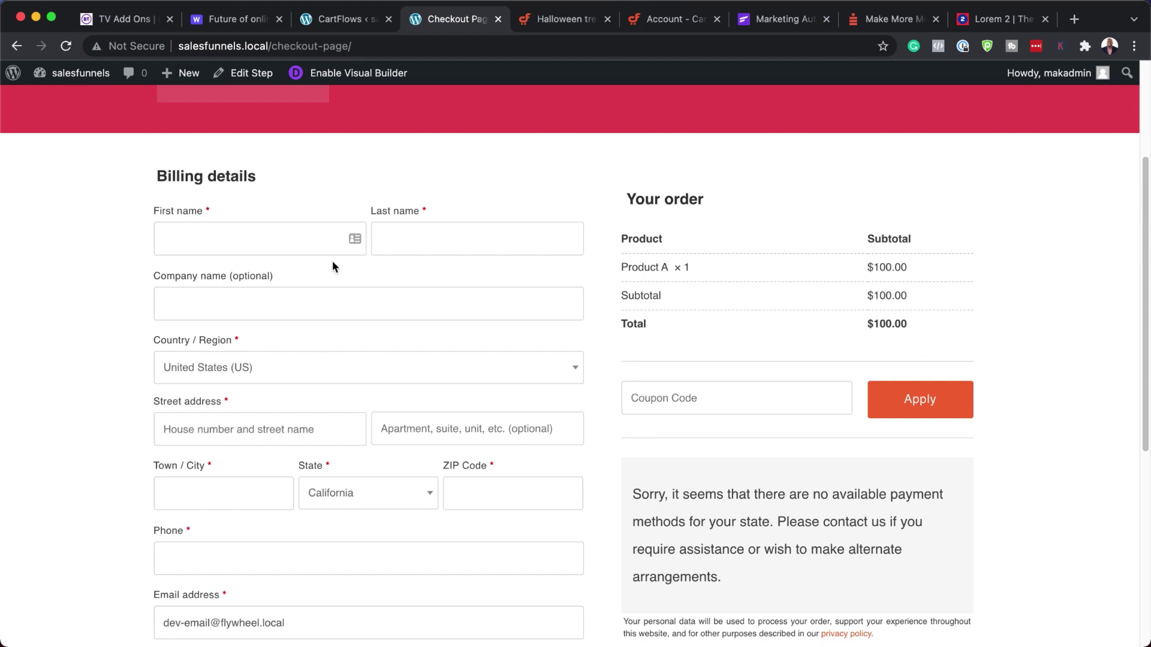
pyautogui.click(330, 18)
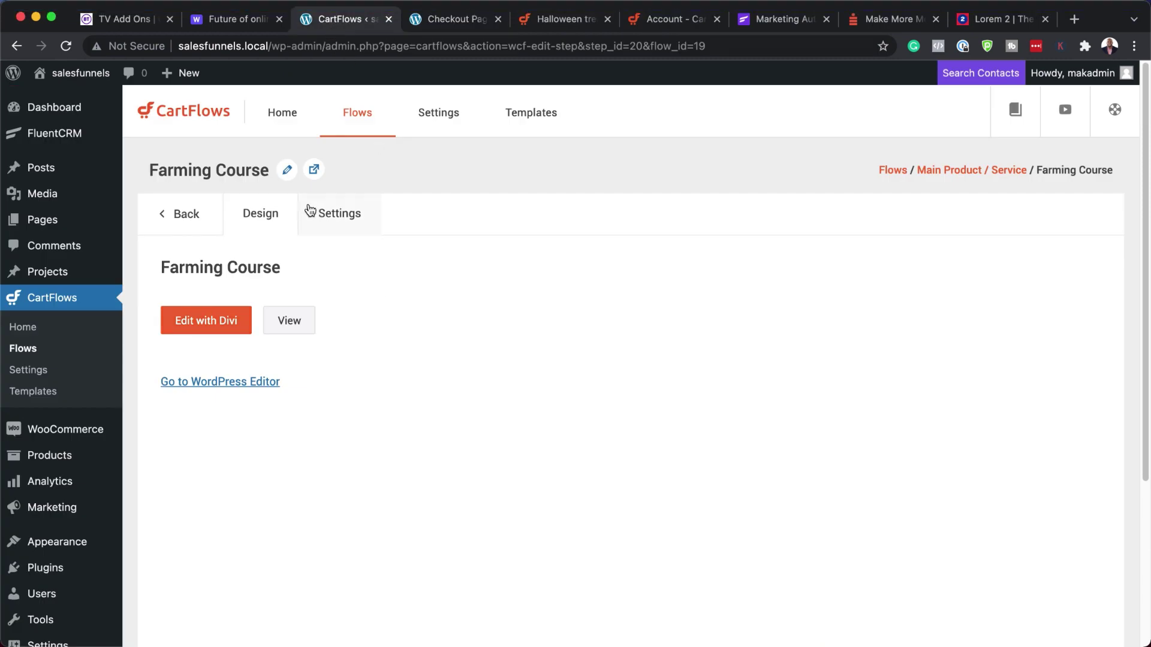
# - In the Checkout Page's form fields, disable coupon and additional fields and enable the Custom Field Editor
pyautogui.click(185, 217)
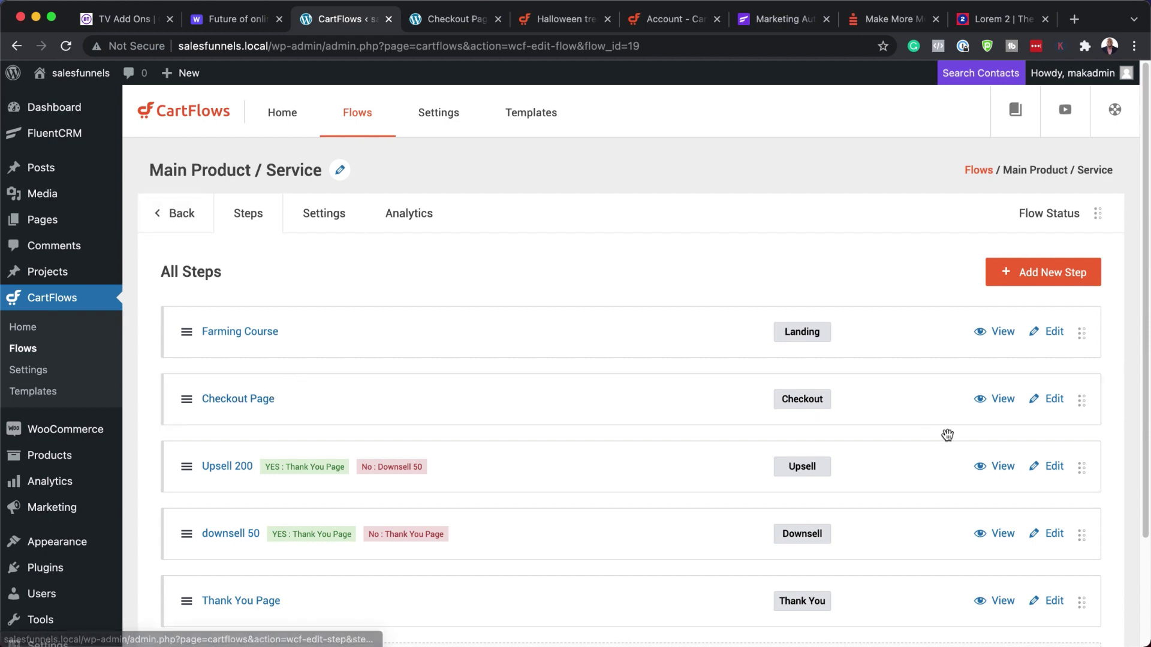
pyautogui.click(1055, 400)
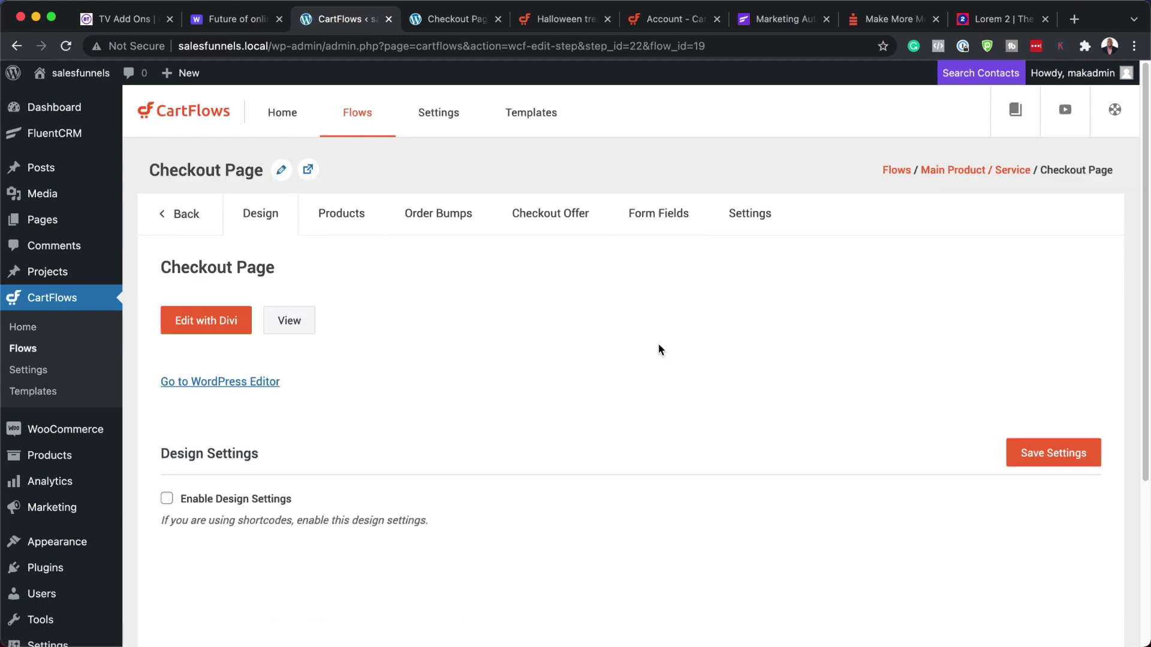
pyautogui.click(665, 224)
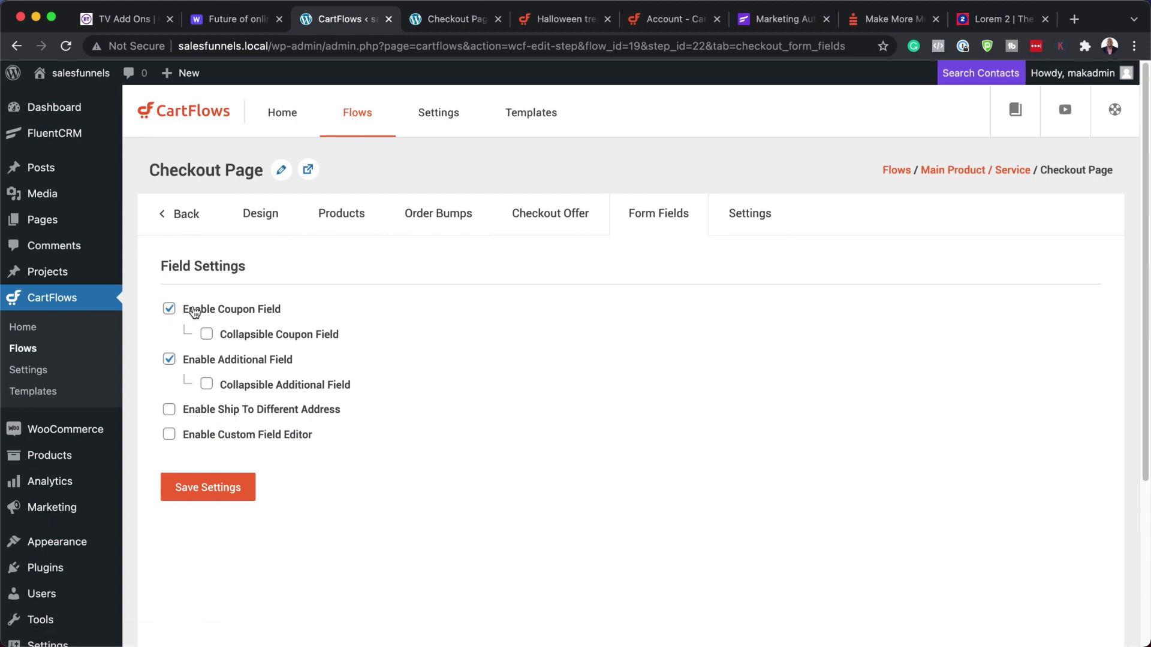
pyautogui.click(170, 310)
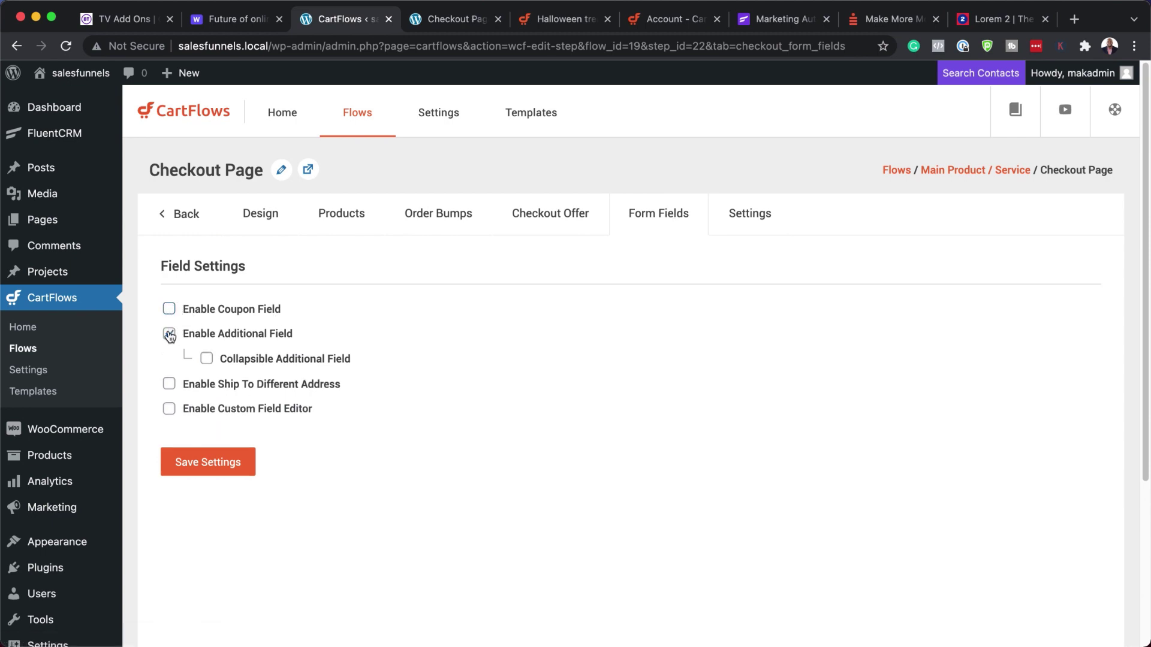
pyautogui.click(170, 334)
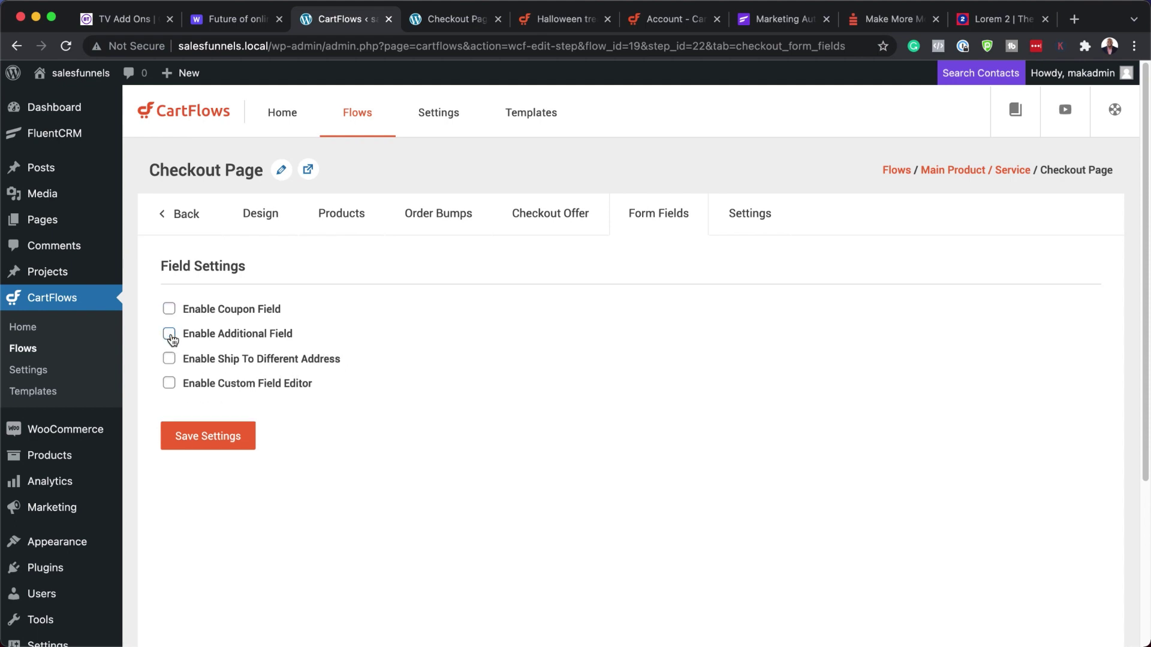
pyautogui.click(170, 384)
pyautogui.scroll(-4, 543, 468)
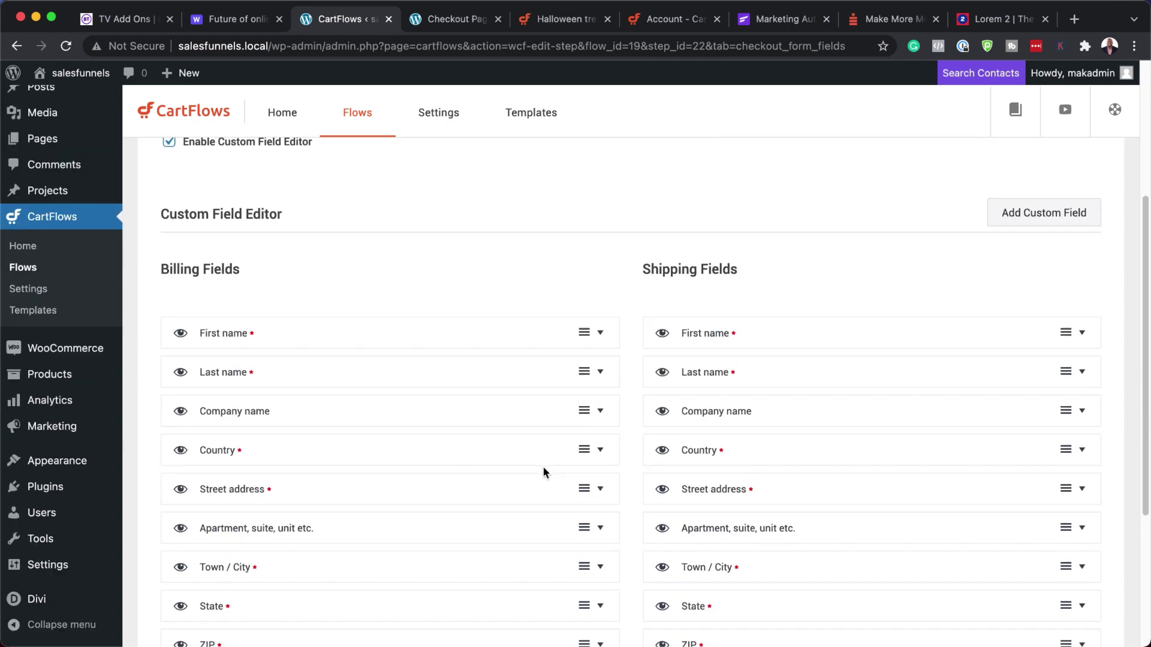
pyautogui.scroll(-2, 543, 468)
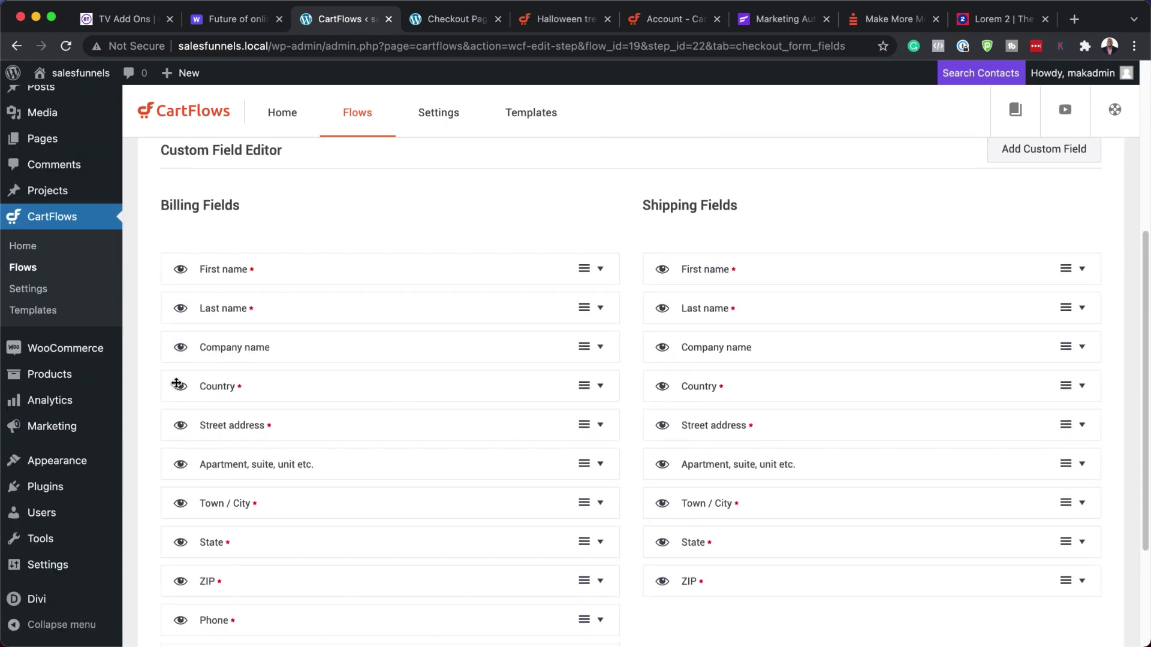
# - Hide company, country, address, city, state, ZIP and phone billing fields; move Email below Last name
pyautogui.click(181, 348)
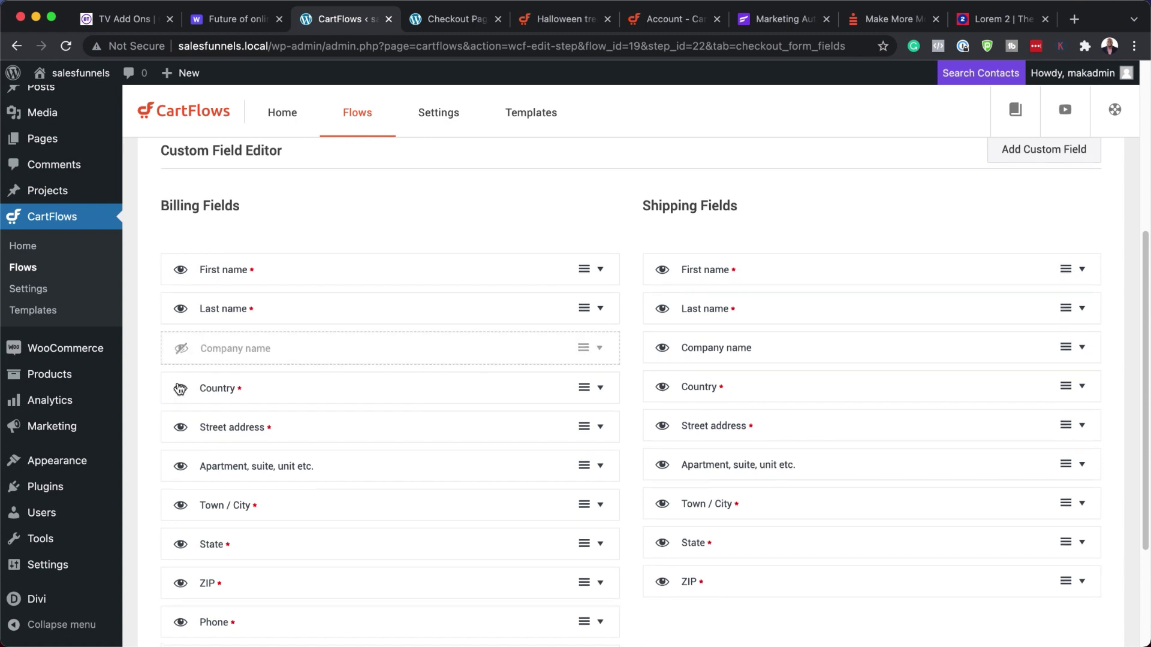
pyautogui.click(180, 387)
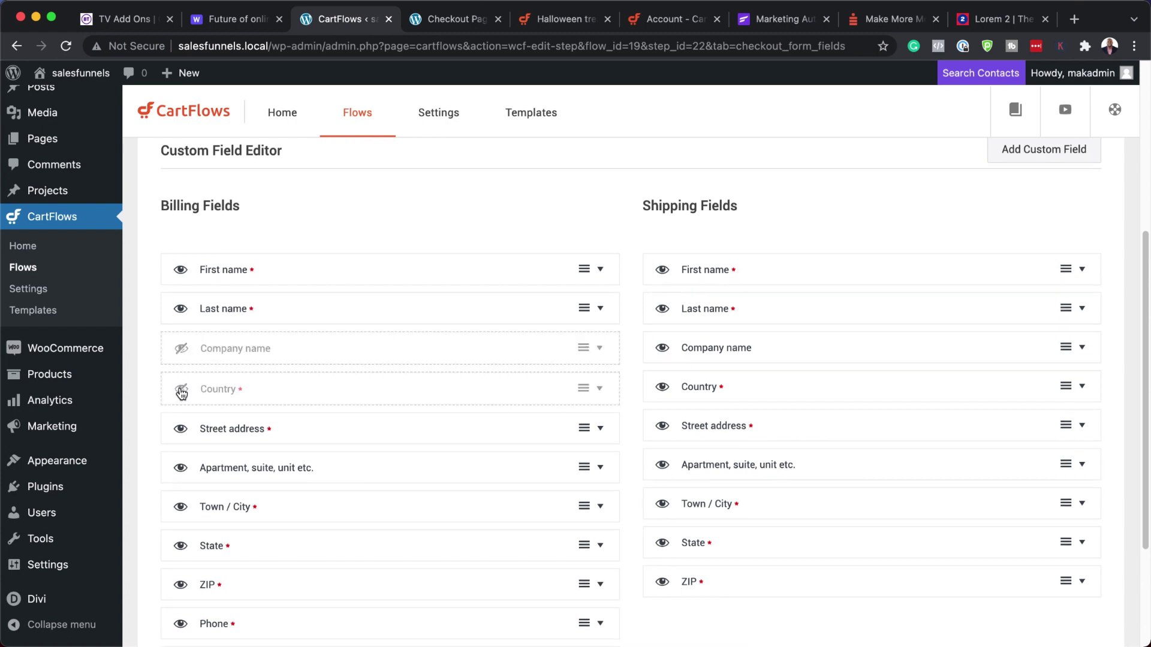
pyautogui.click(181, 469)
pyautogui.click(181, 509)
pyautogui.scroll(-3, 291, 495)
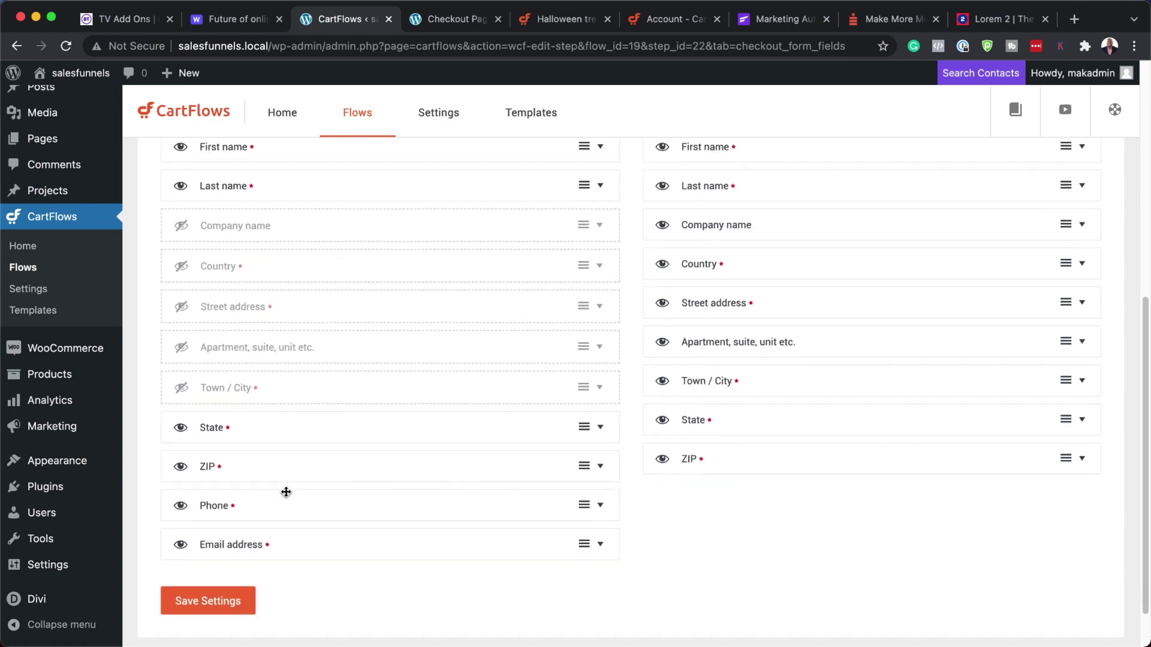
pyautogui.click(181, 428)
pyautogui.click(181, 468)
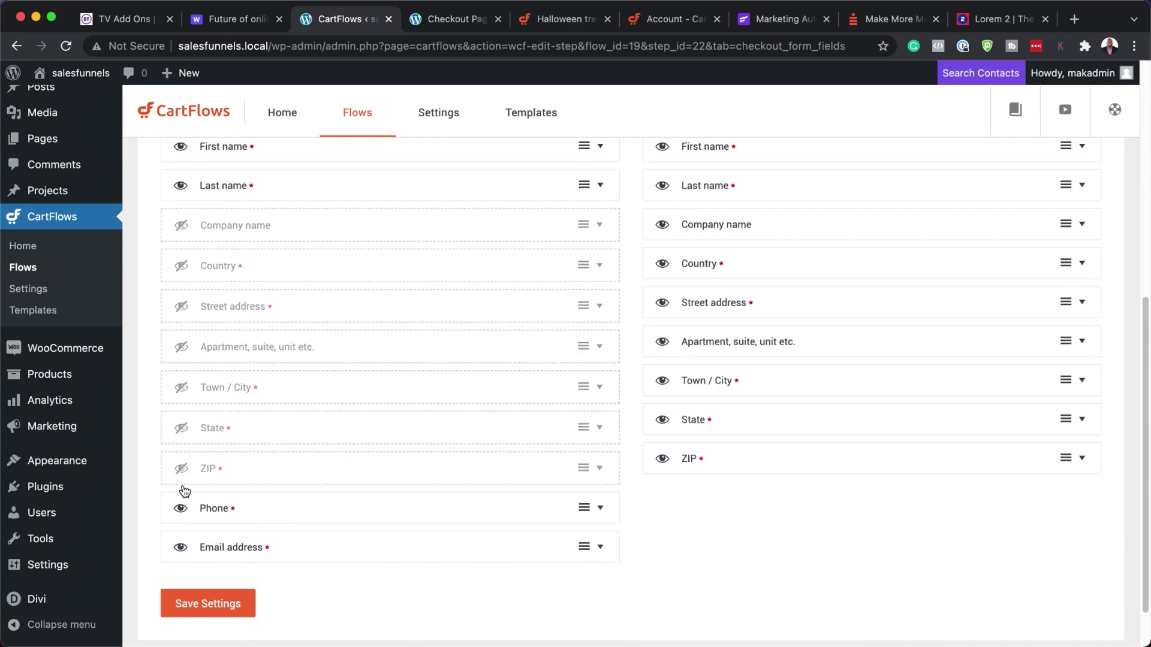
pyautogui.click(180, 508)
pyautogui.moveTo(316, 550); pyautogui.dragTo(339, 227)
# - Save the checkout field settings and view the live checkout page
pyautogui.scroll(3, 426, 393)
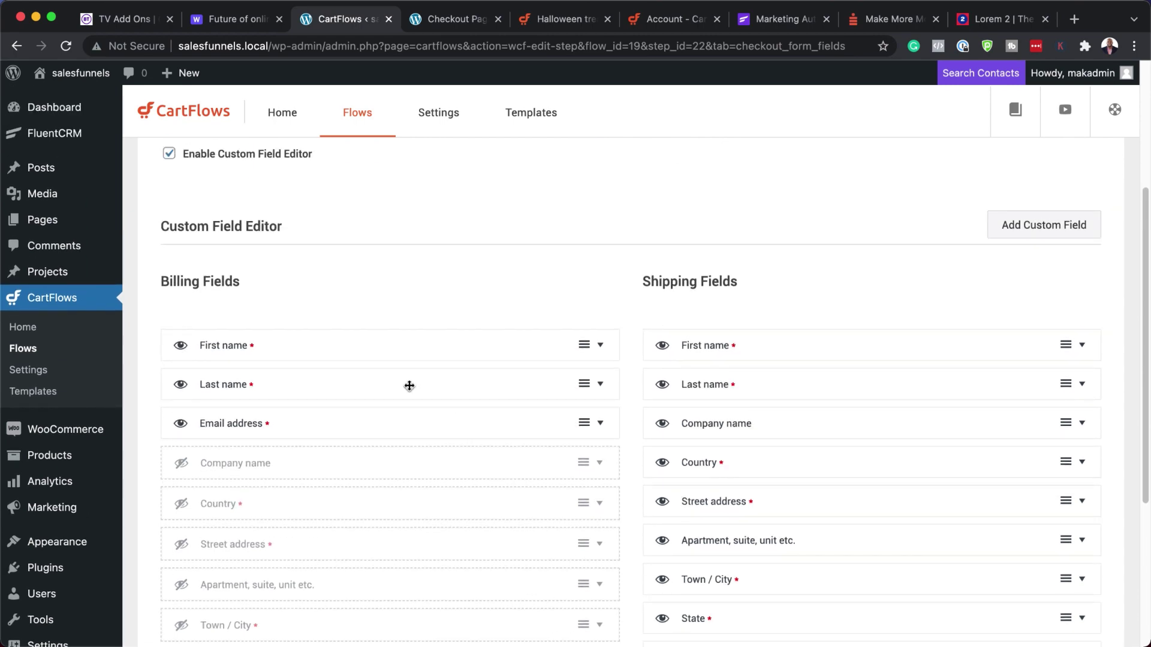
pyautogui.click(453, 20)
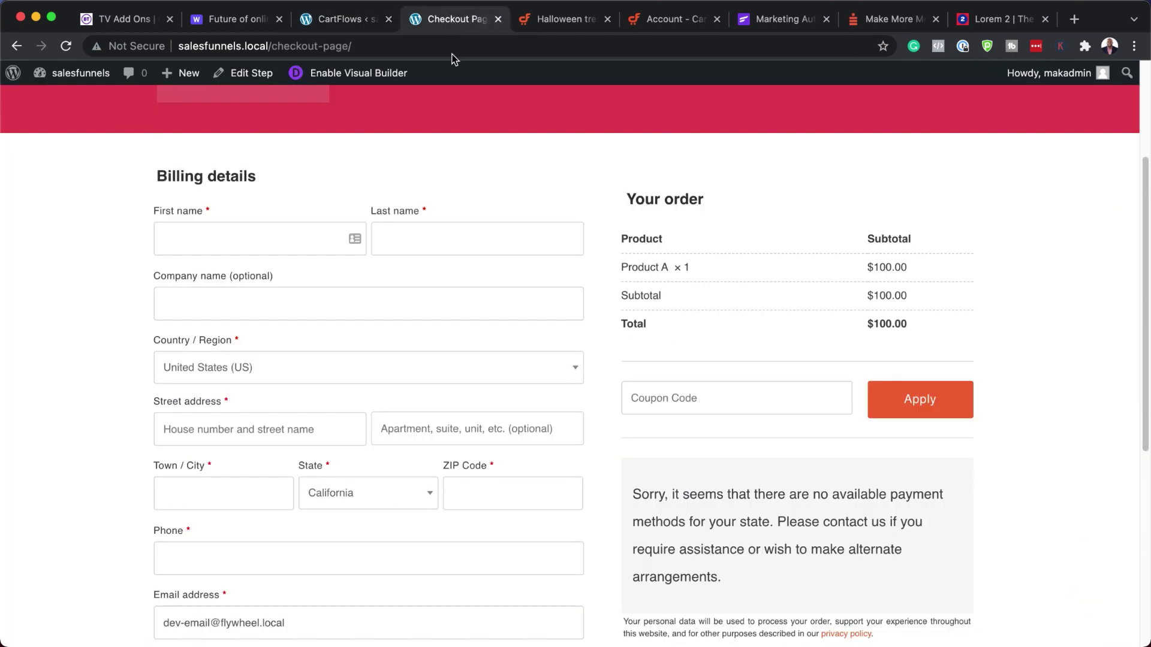
pyautogui.click(332, 21)
pyautogui.scroll(-4, 406, 465)
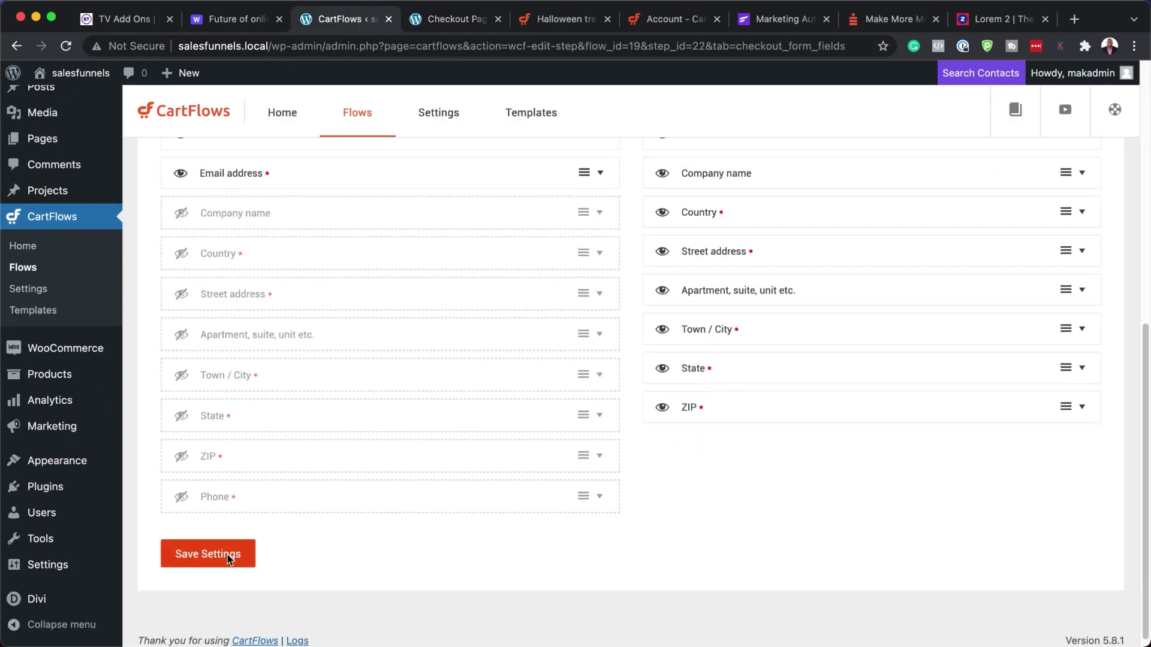
pyautogui.click(228, 555)
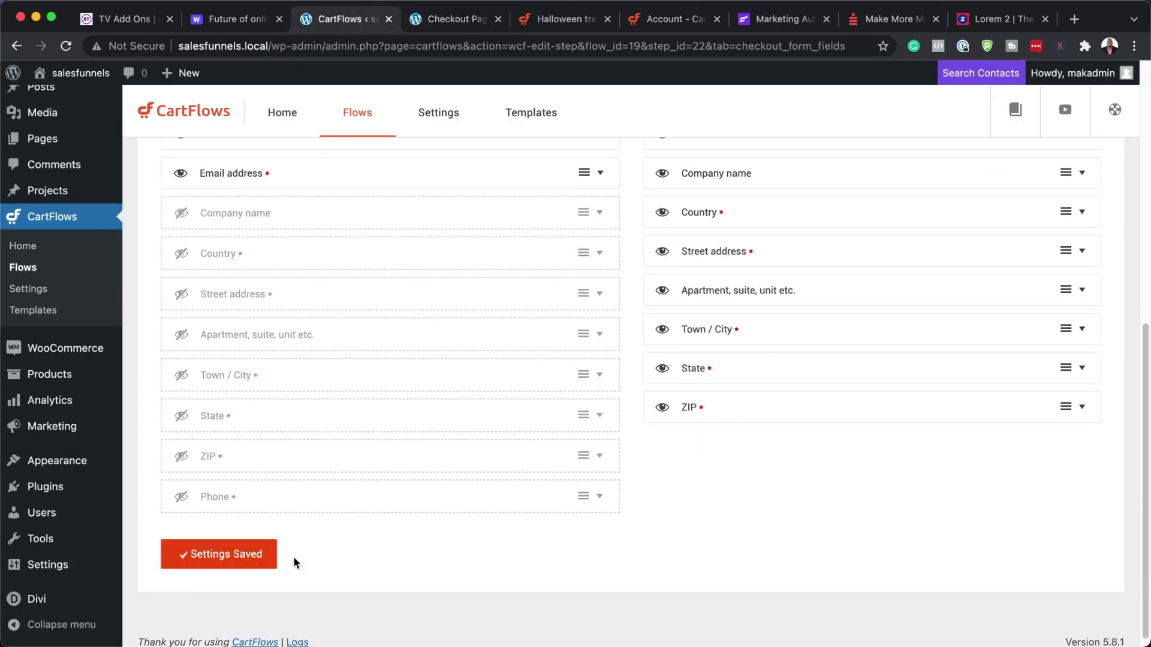
pyautogui.click(448, 20)
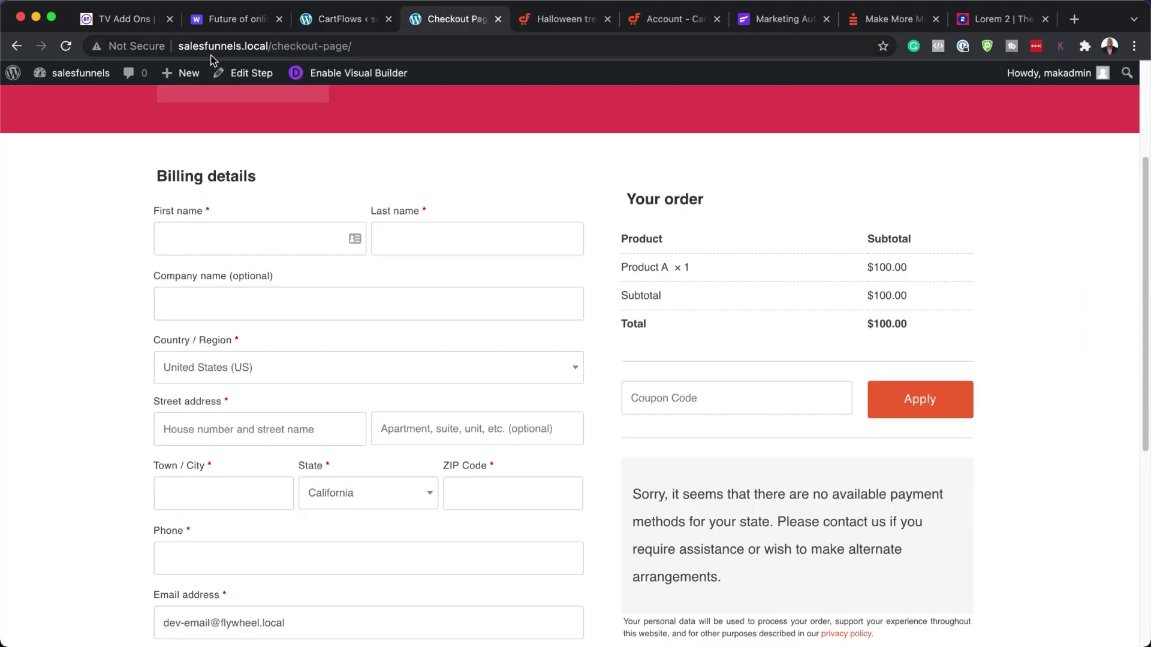
pyautogui.click(65, 46)
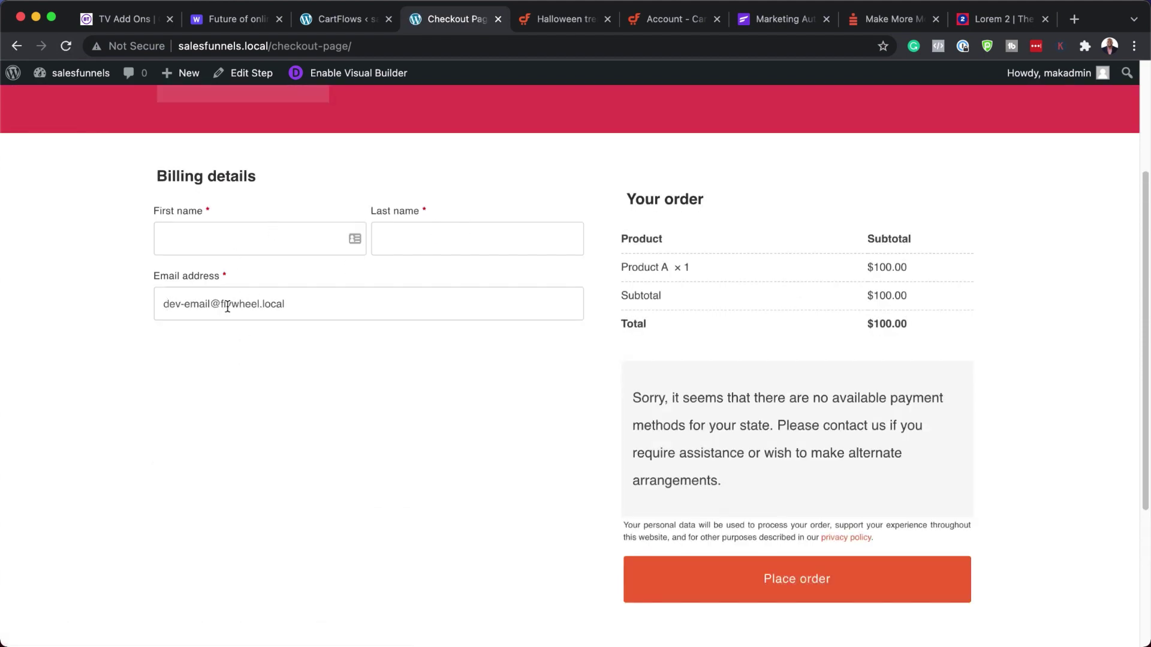
pyautogui.scroll(-4, 868, 465)
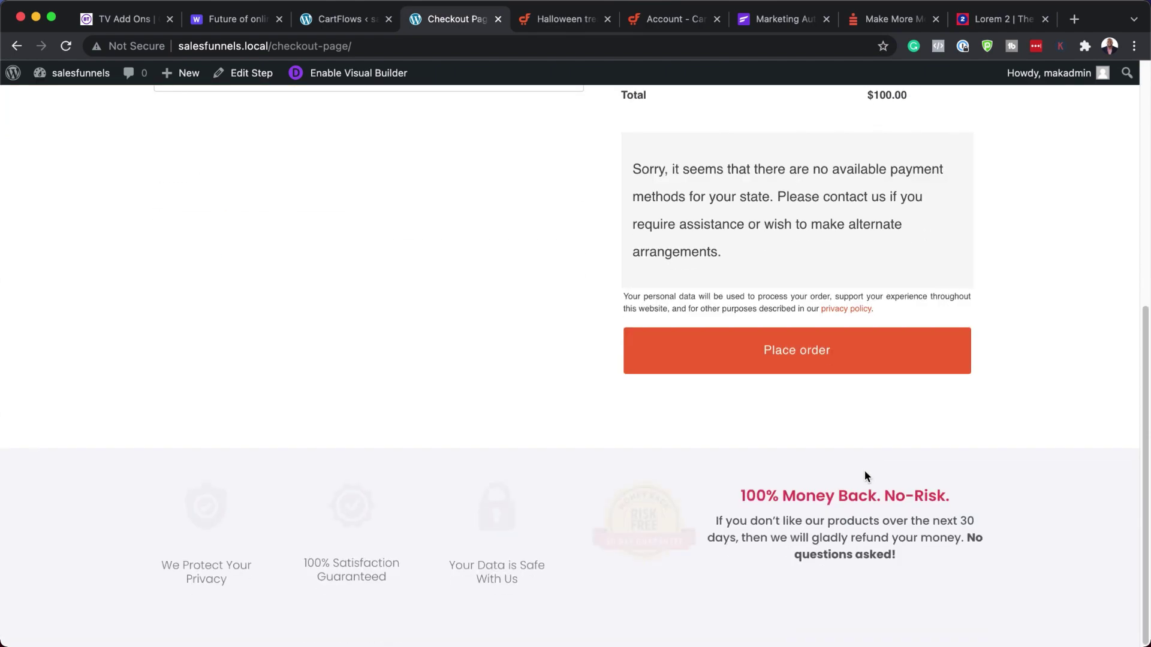
pyautogui.scroll(7, 508, 405)
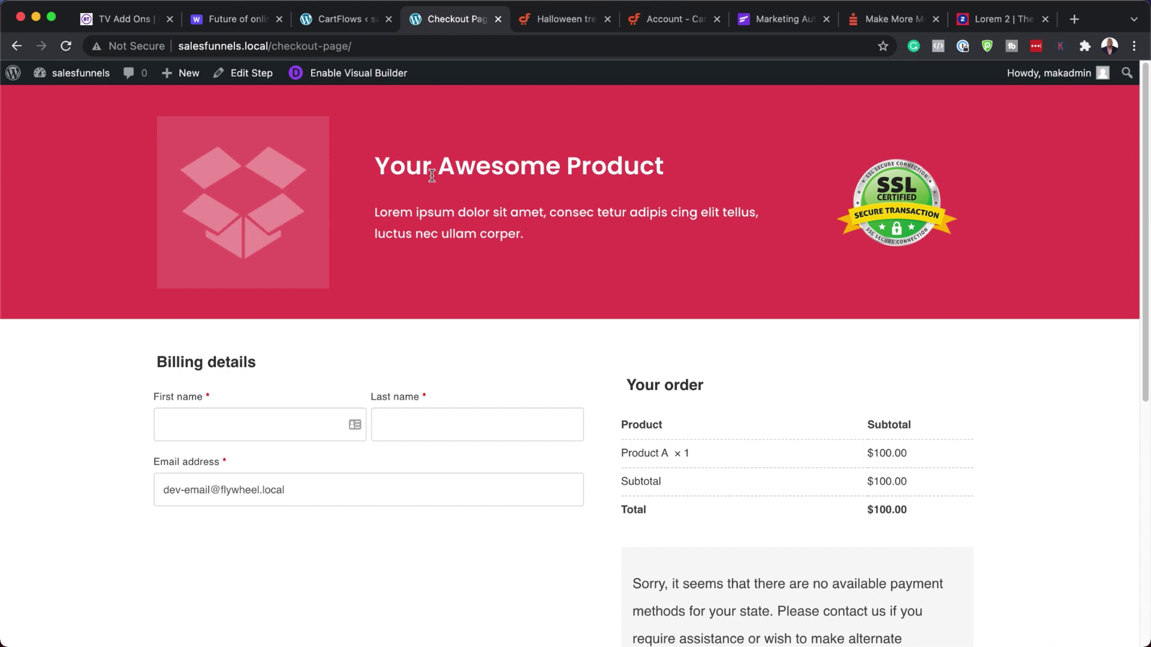
# - Change the checkout's product header section background to black in Divi, then exit the builder
pyautogui.click(358, 78)
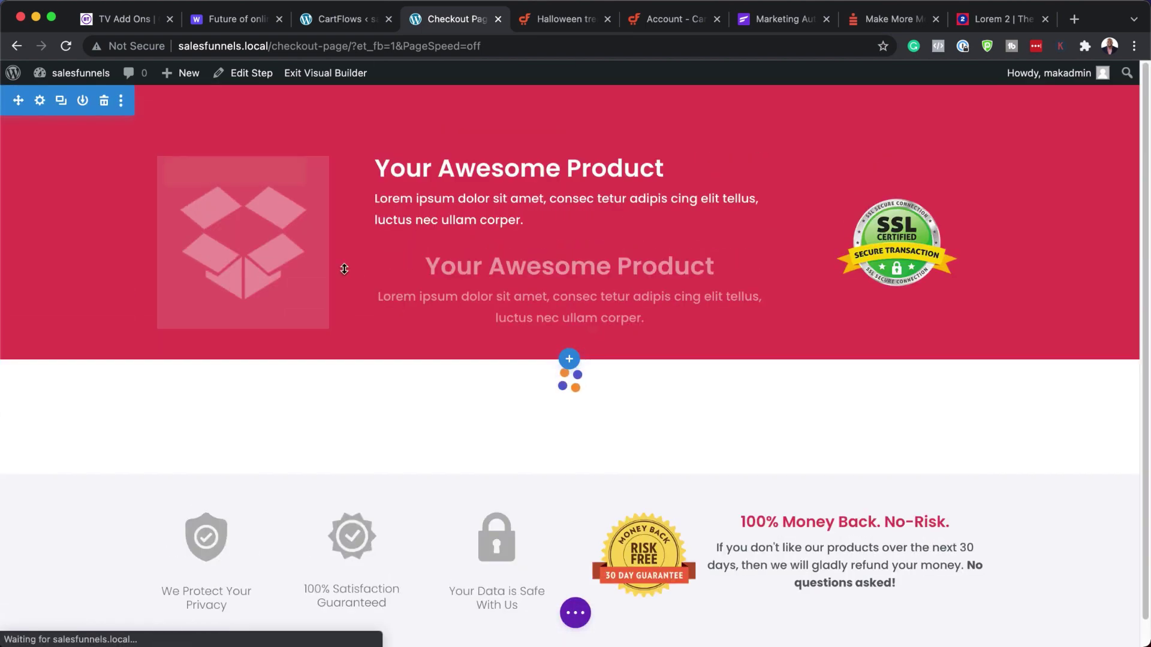
pyautogui.click(40, 100)
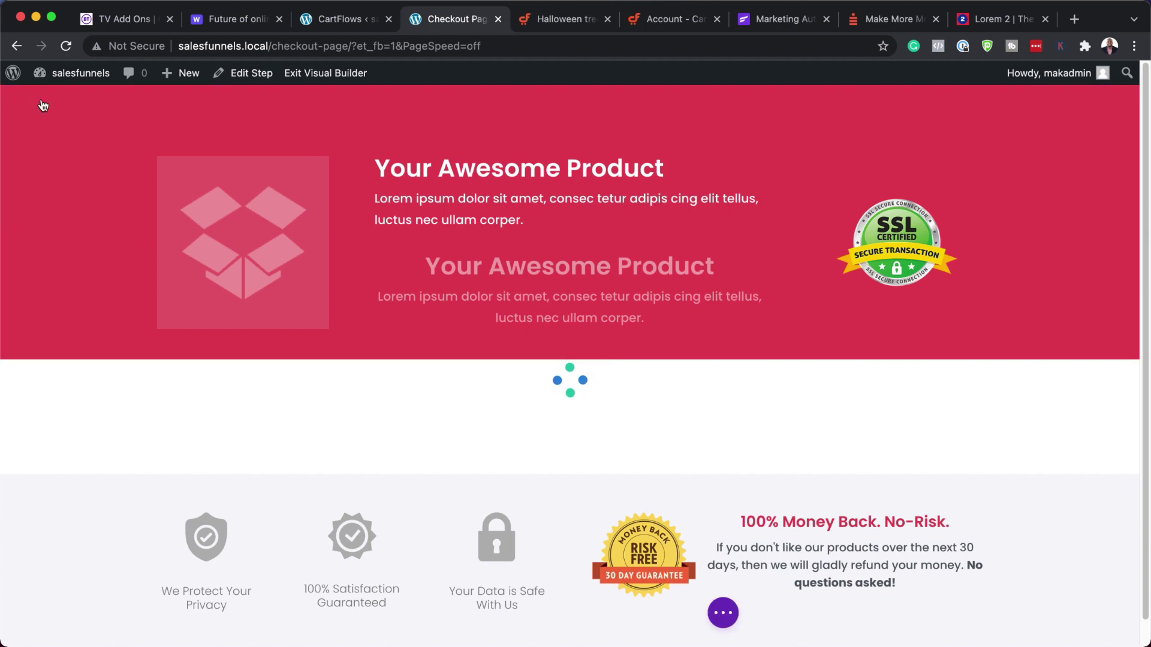
pyautogui.click(103, 252)
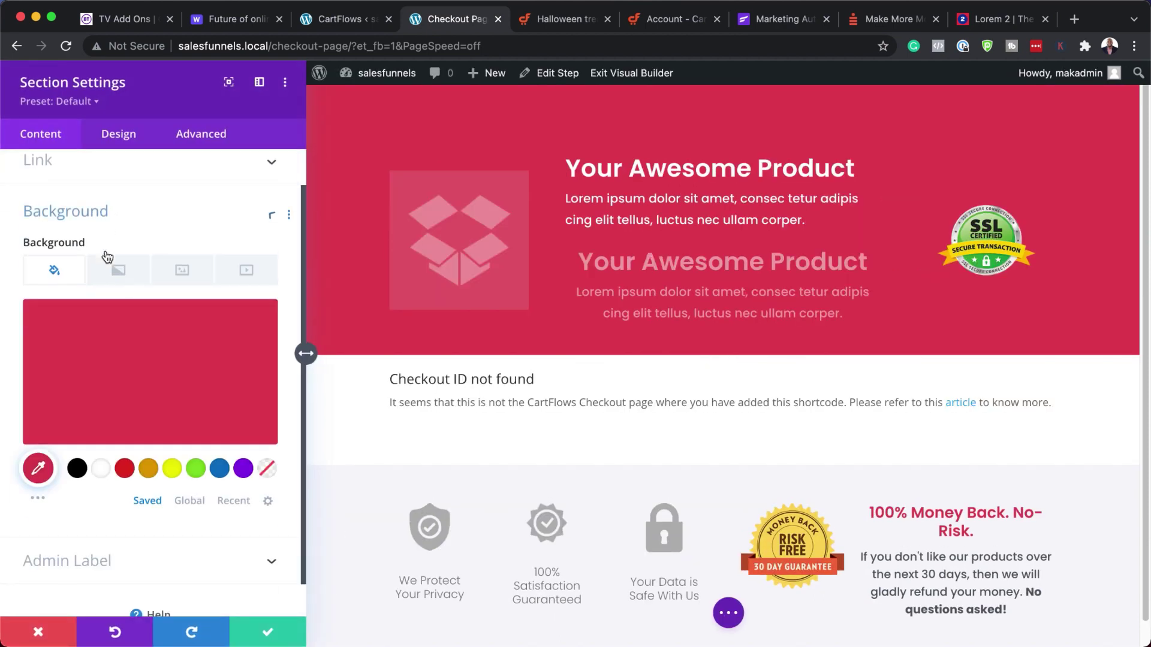
pyautogui.click(77, 431)
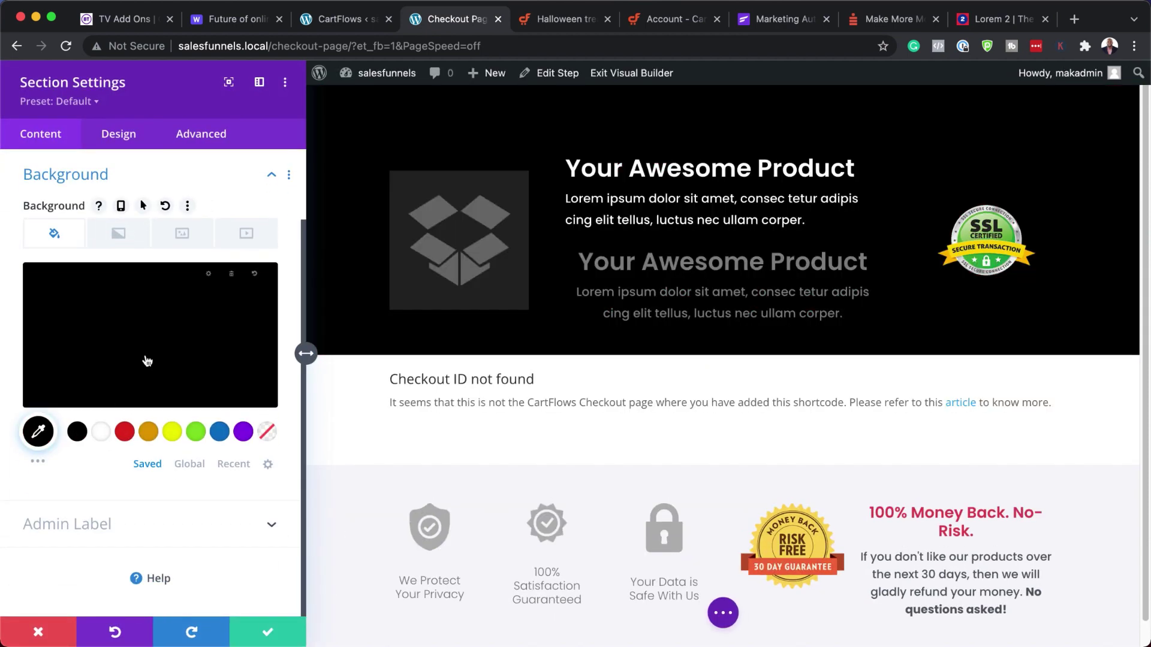
pyautogui.click(264, 634)
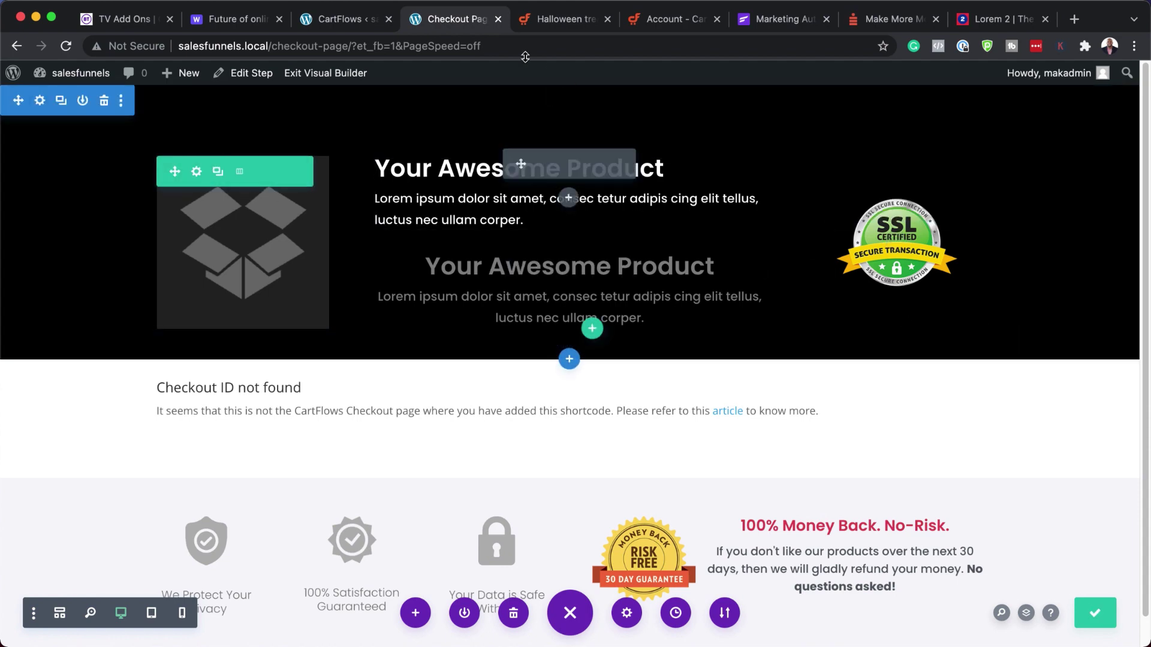
pyautogui.click(340, 76)
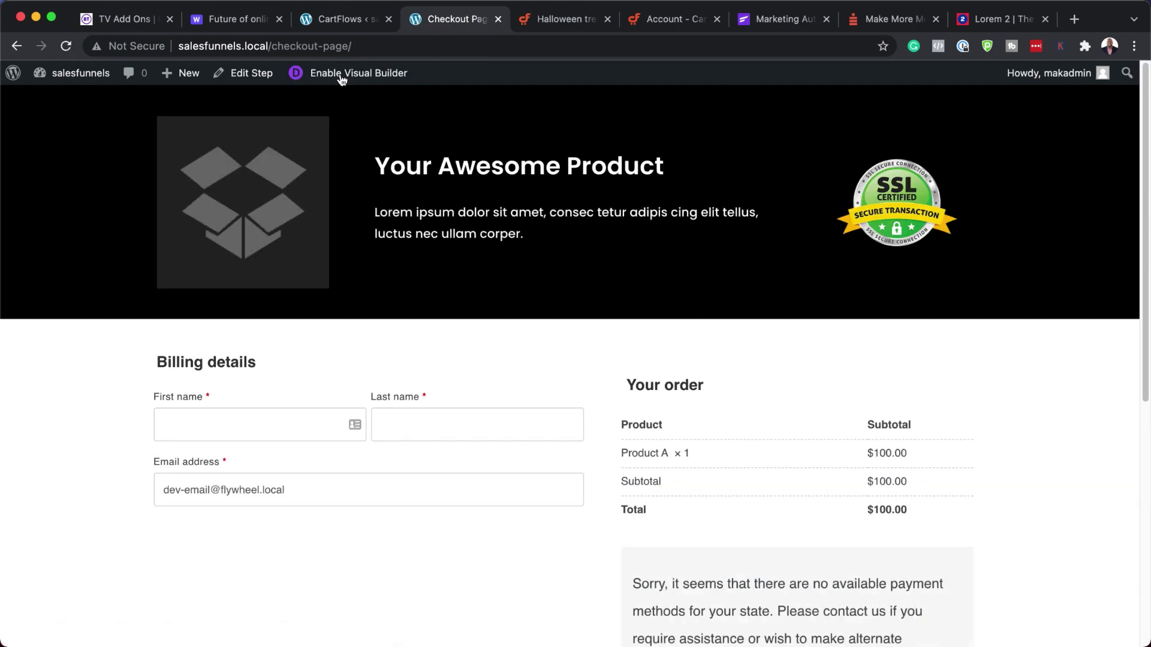
# - Return to the Checkout Page tab and select its whole salesfunnels.local/checkout-page/ address
pyautogui.click(351, 19)
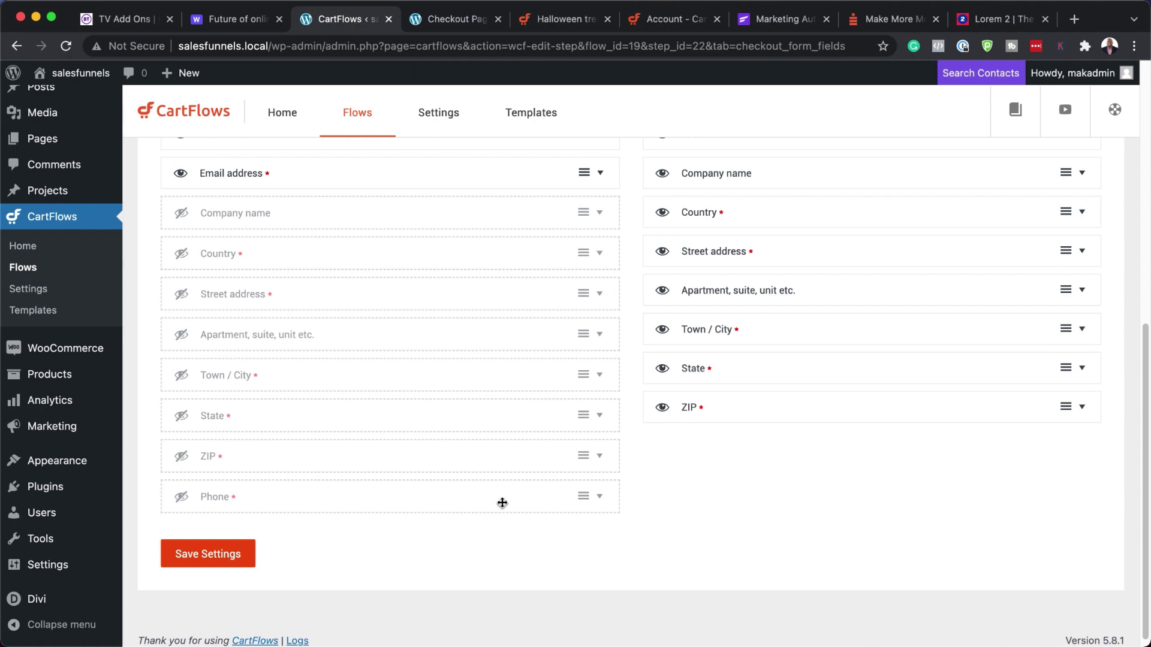
pyautogui.scroll(5, 502, 501)
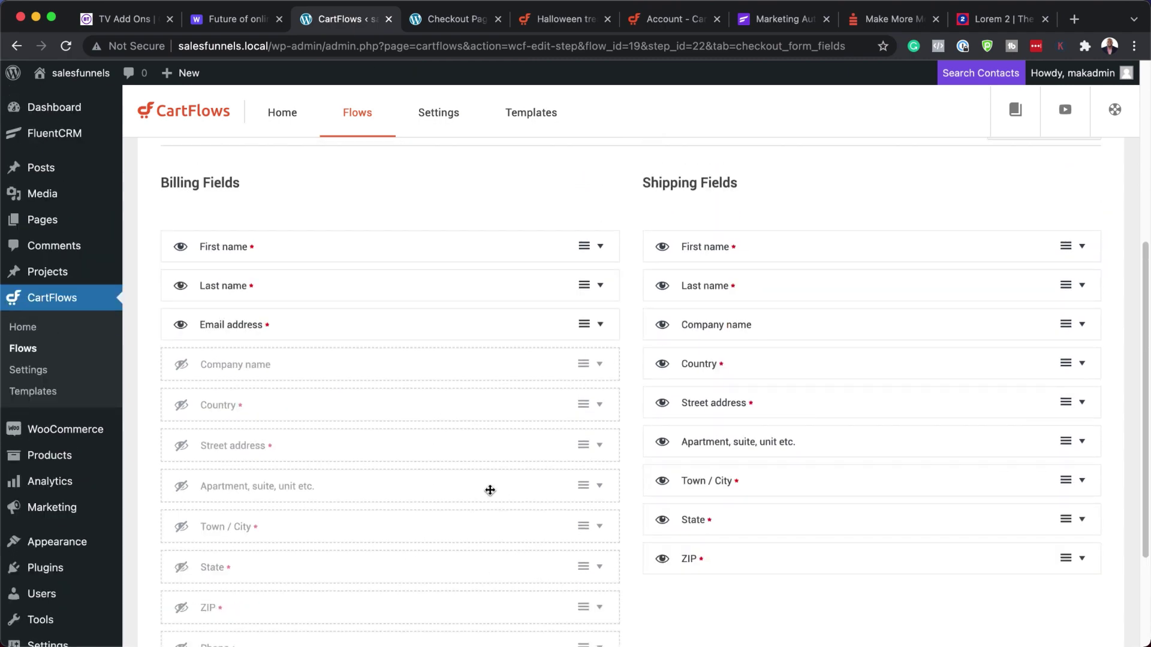
pyautogui.click(420, 22)
pyautogui.click(390, 46)
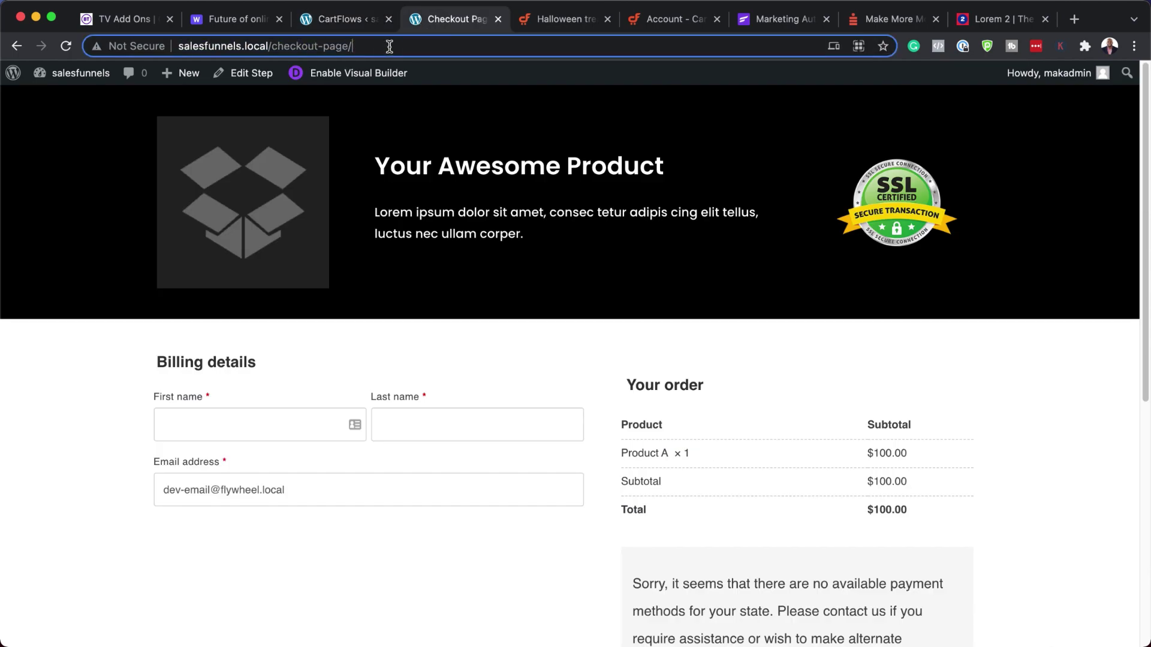
pyautogui.press('super+a')
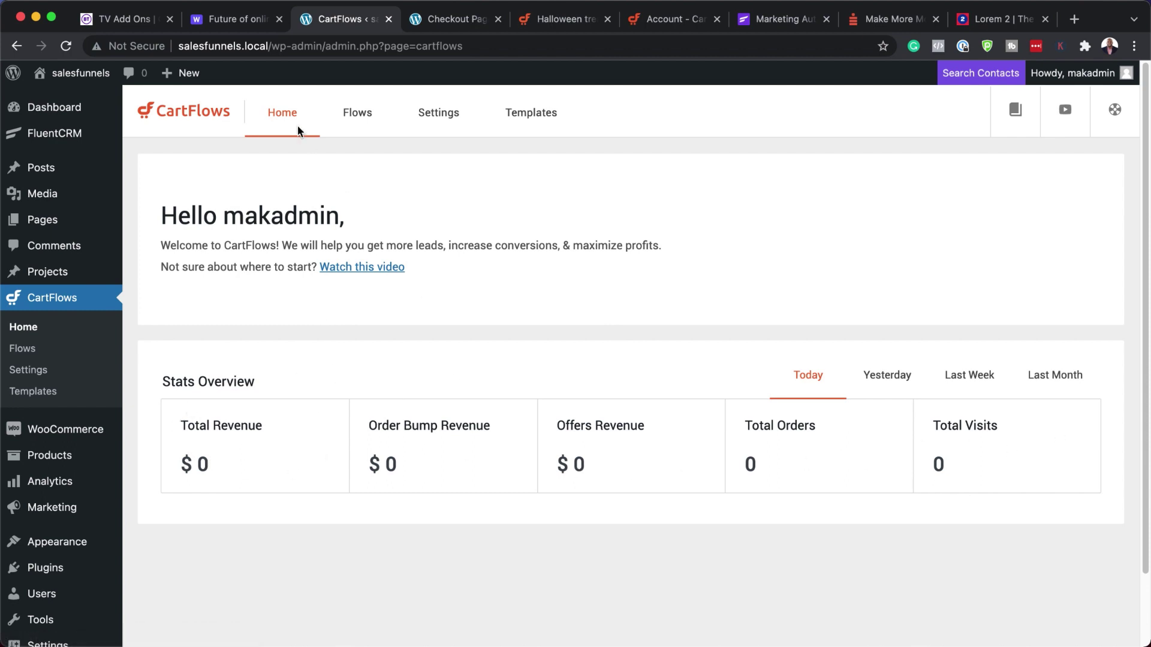
# - Open the live Hello world! site in a new tab and move it to third position
pyautogui.moveTo(78, 73)
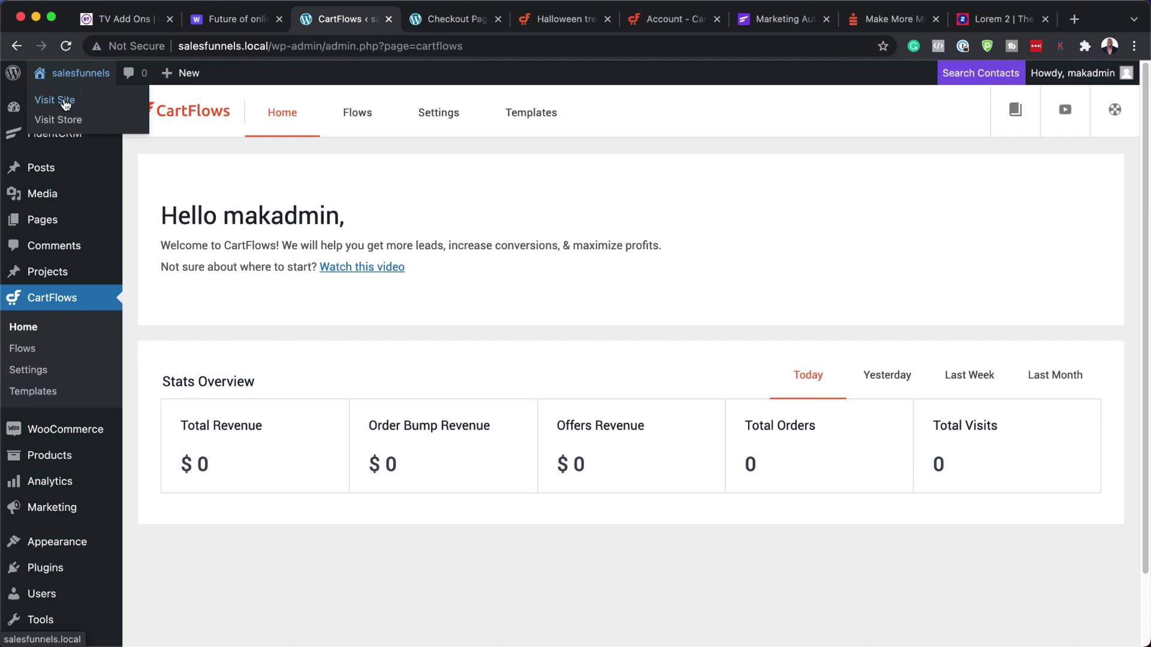
pyautogui.keyDown('super'); pyautogui.click(65, 102); pyautogui.keyUp('super')
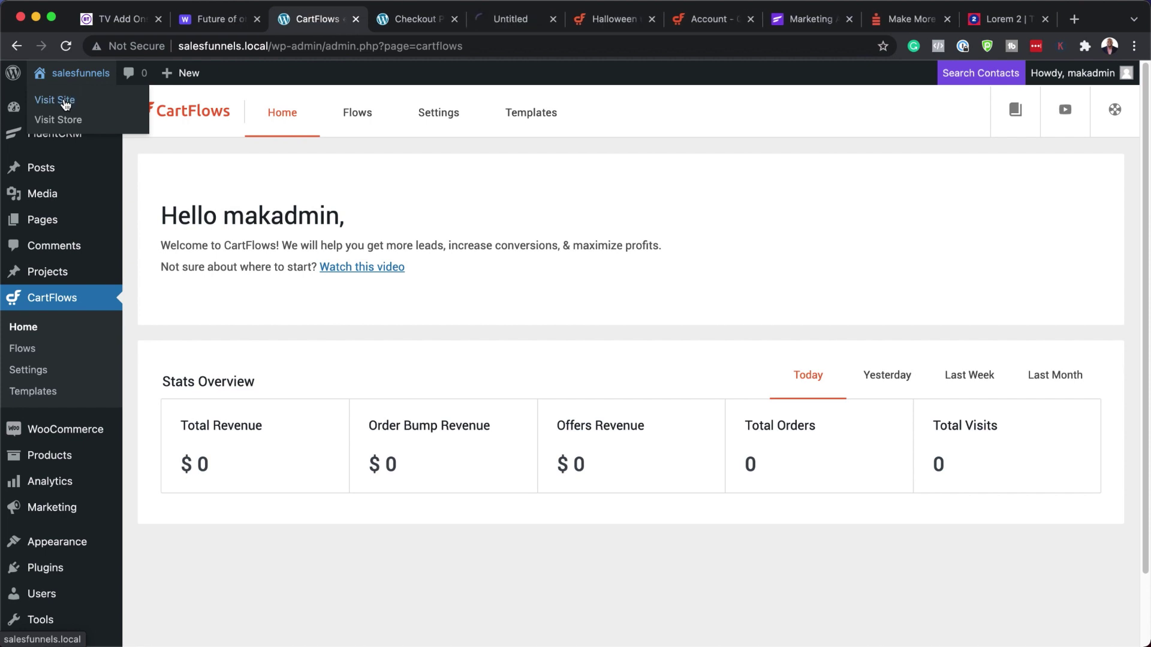
pyautogui.click(471, 21)
pyautogui.moveTo(471, 22); pyautogui.dragTo(325, 27)
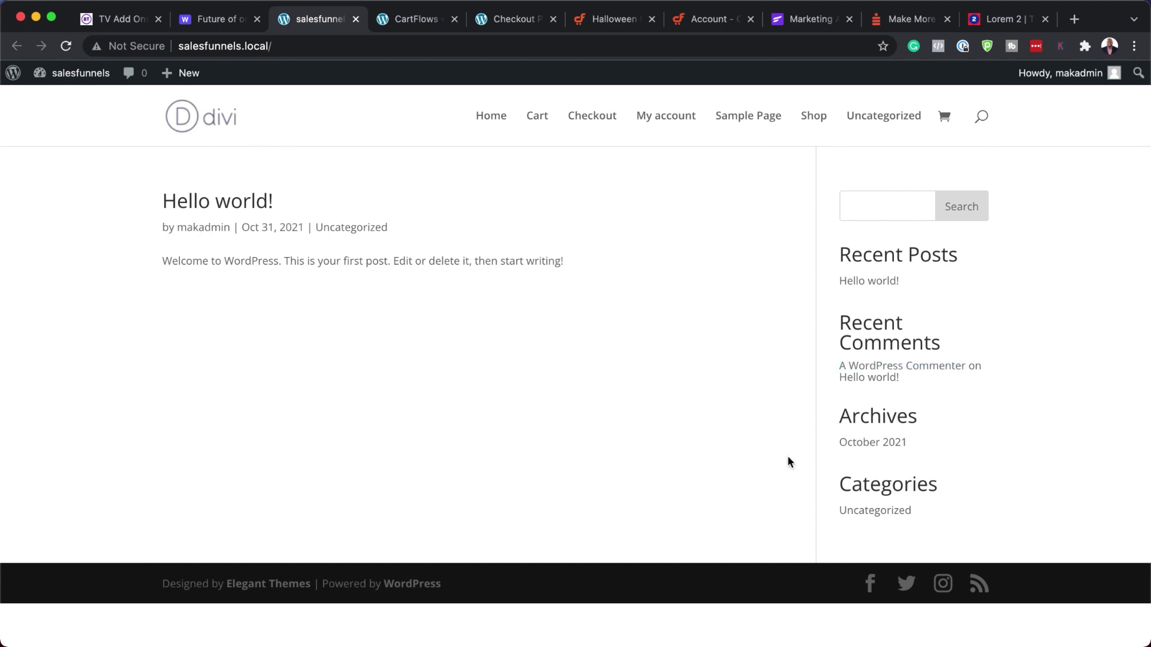
# - Go back to the CartFlows dashboard and scroll the admin sidebar down to Settings
pyautogui.click(408, 20)
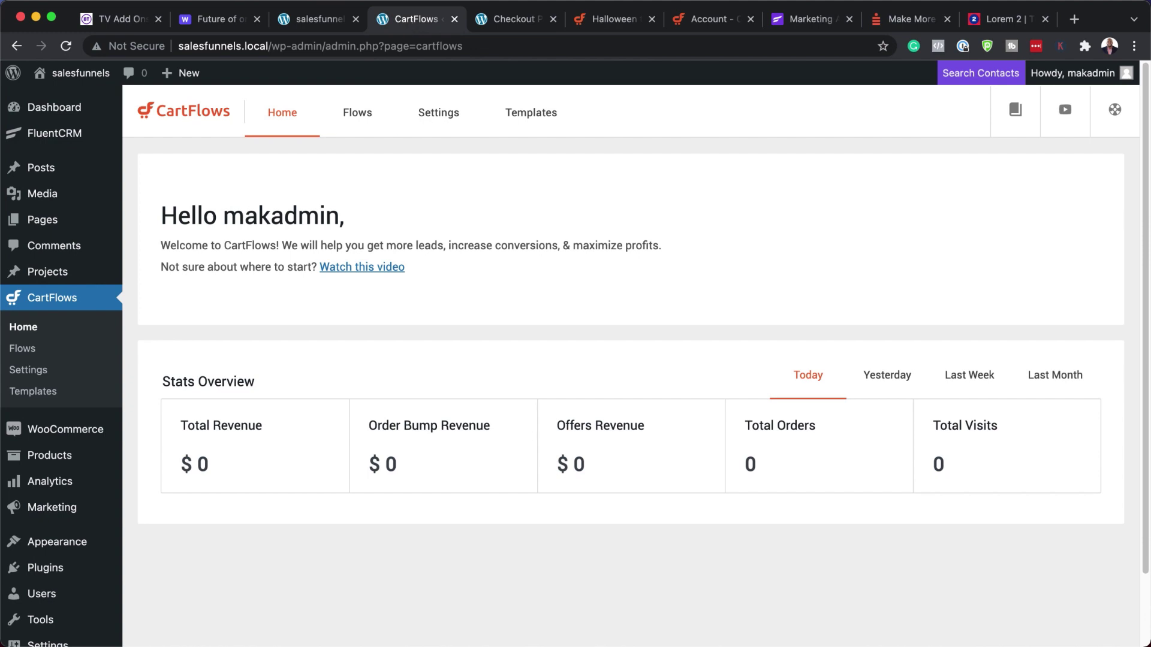
pyautogui.scroll(-2, 78, 465)
pyautogui.moveTo(72, 479)
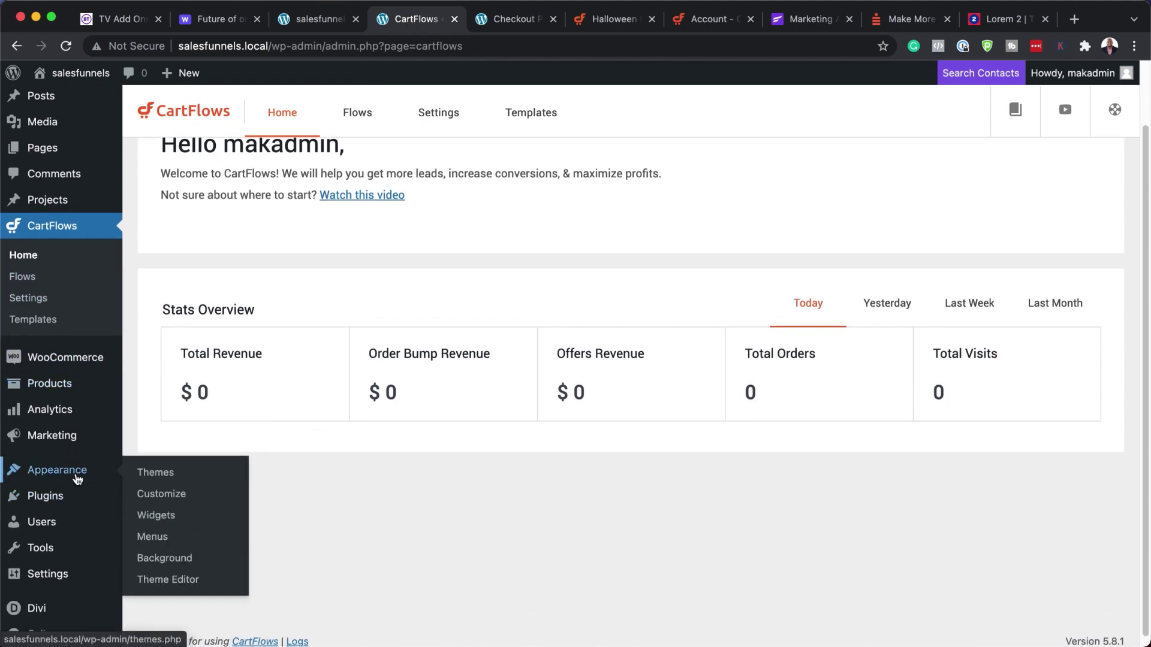
pyautogui.scroll(-1, 77, 478)
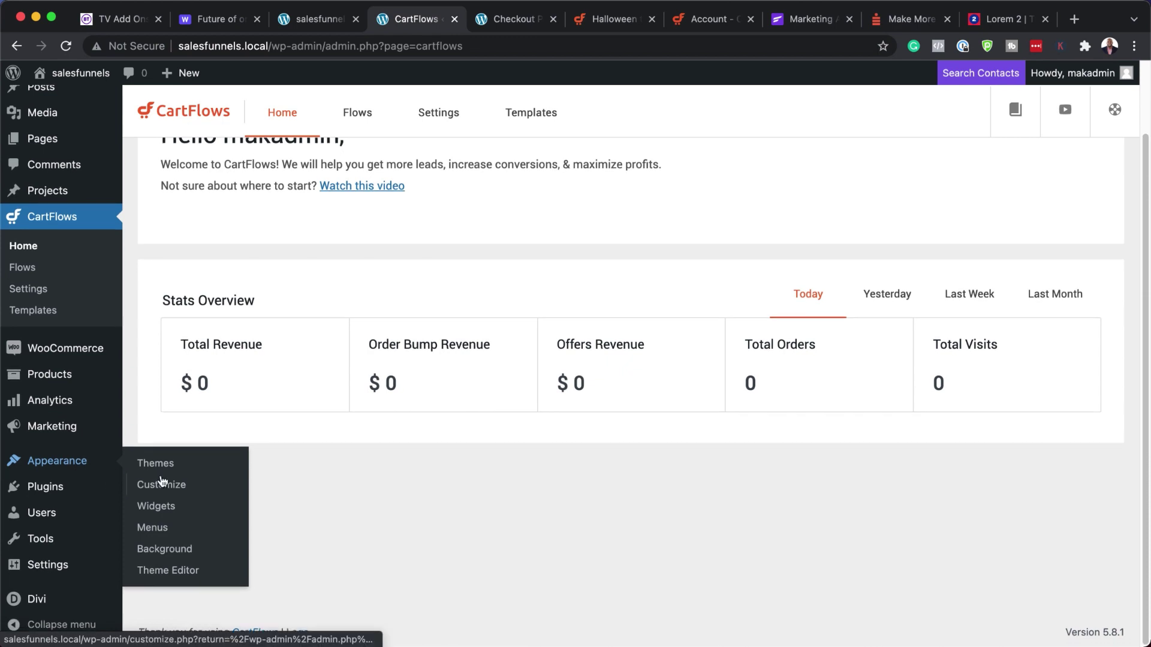
pyautogui.moveTo(55, 568)
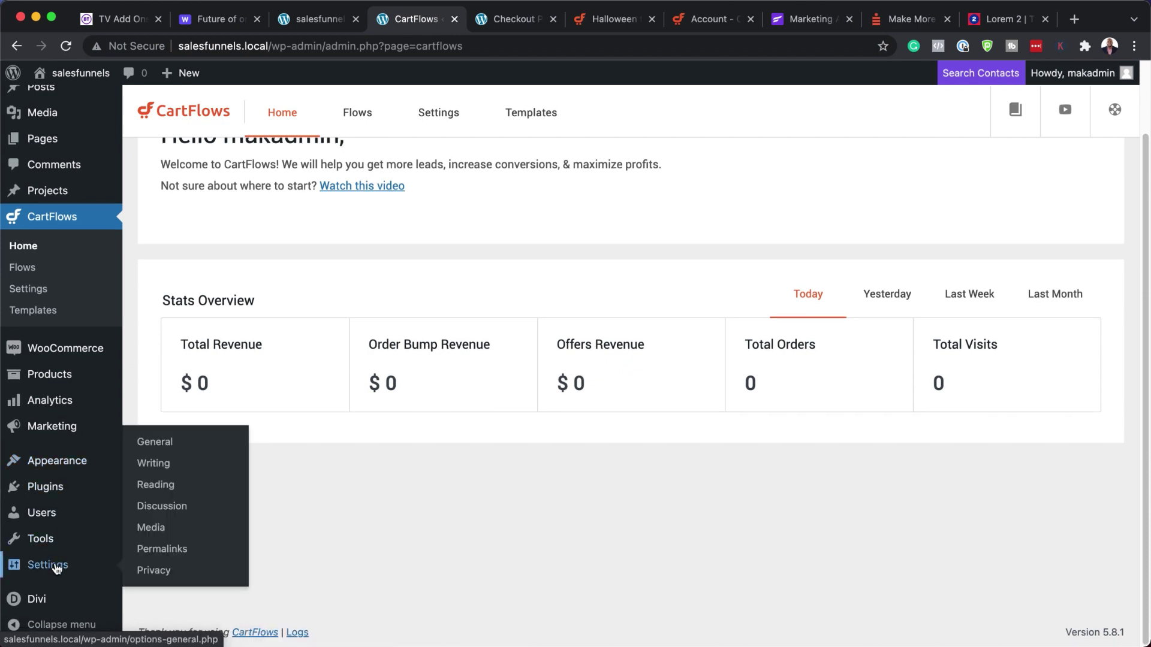
# - In Reading Settings, set a static homepage of Farming Course (#20 - CartFlows) and save
pyautogui.click(170, 491)
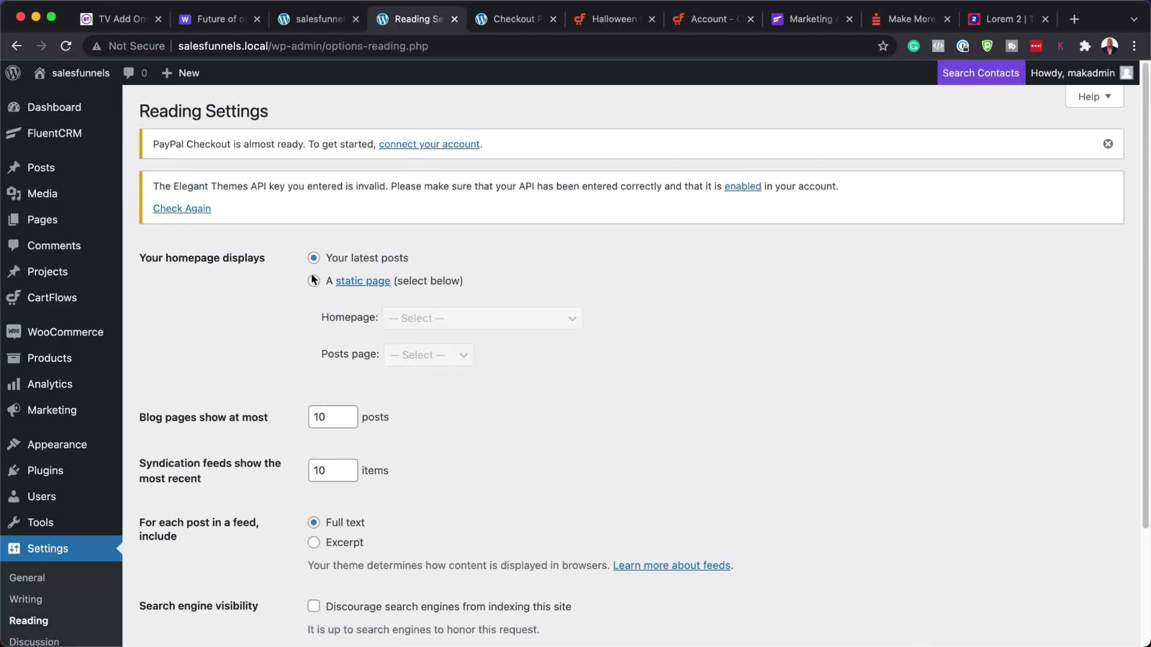
pyautogui.click(314, 281)
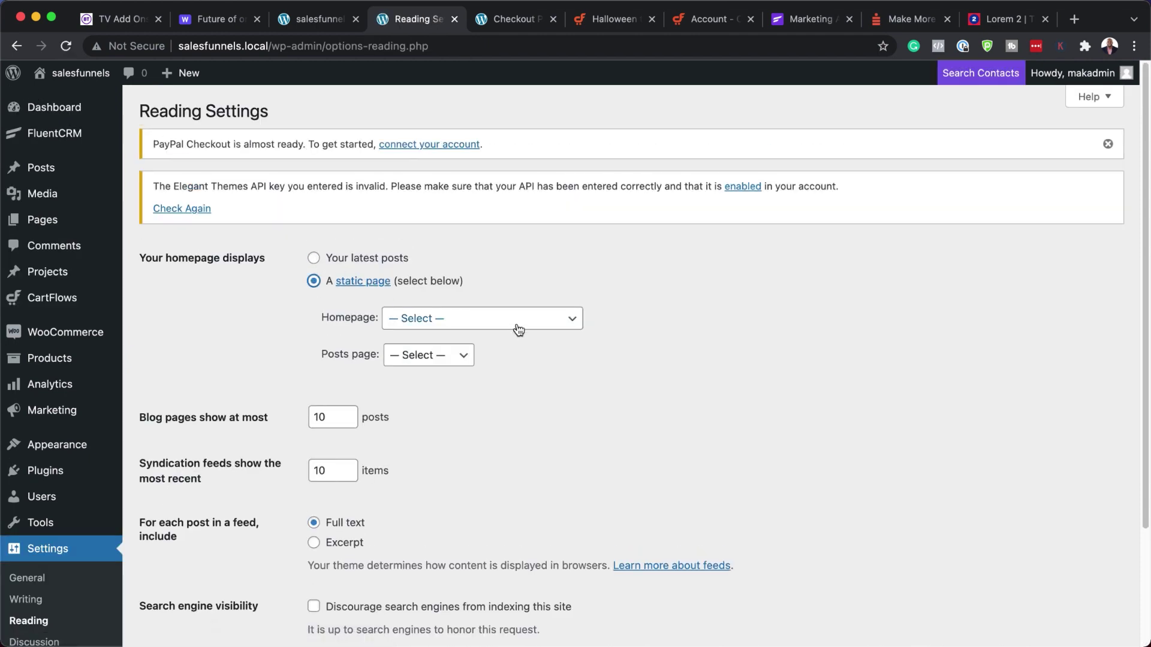
pyautogui.click(516, 322)
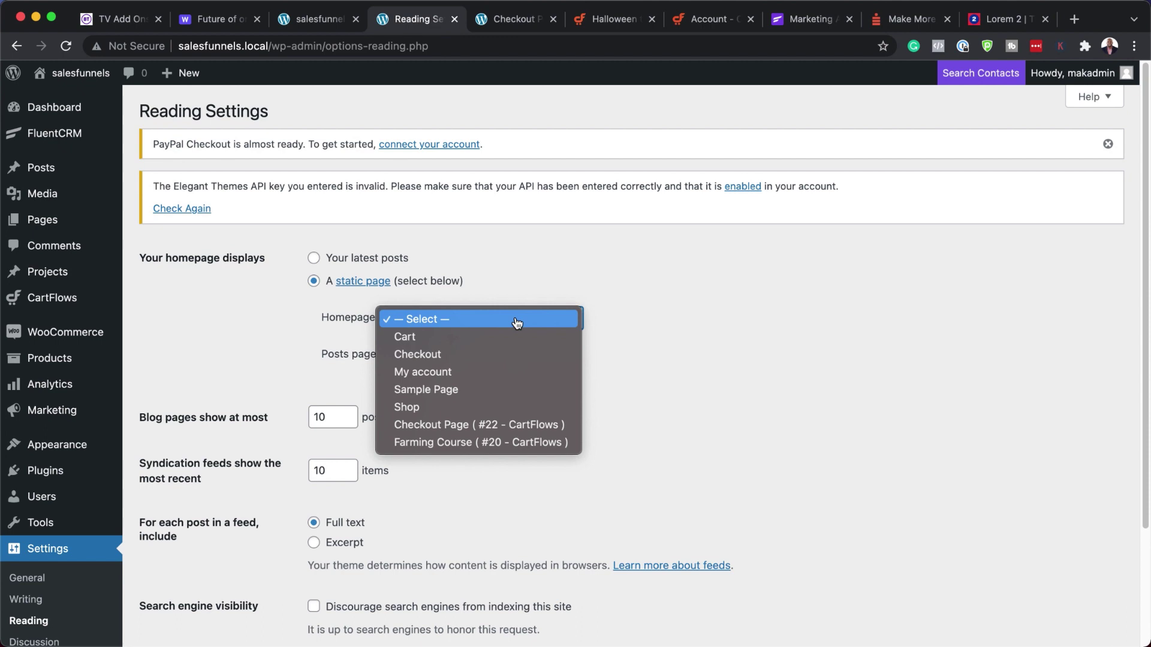
pyautogui.click(436, 445)
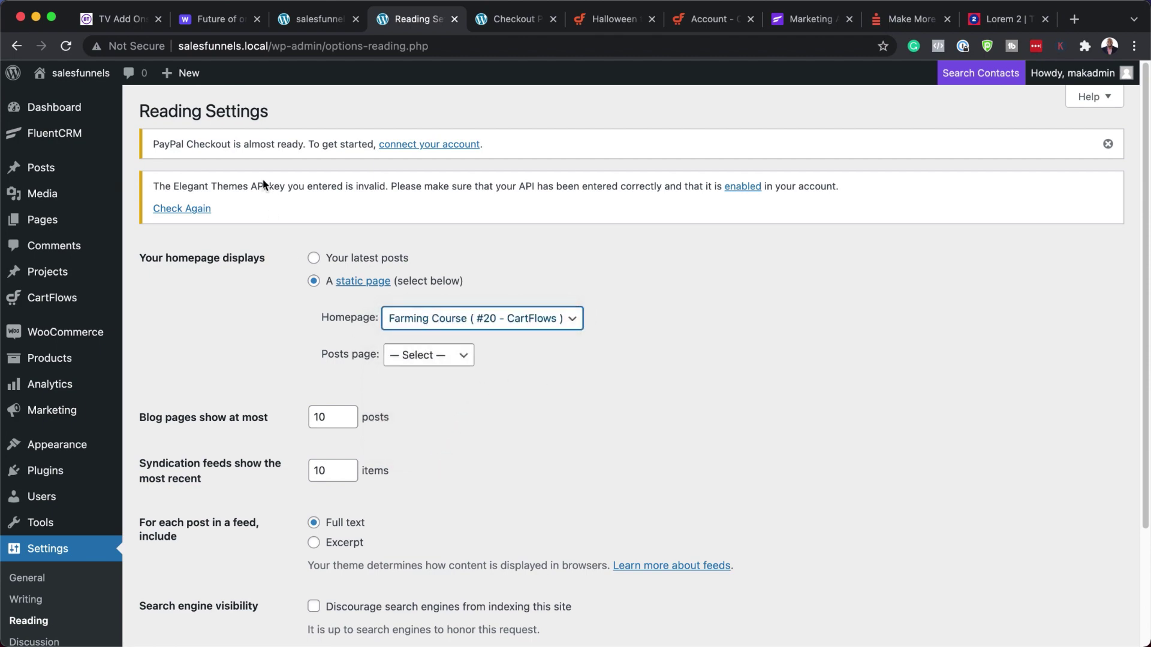
pyautogui.scroll(-5, 611, 511)
pyautogui.click(206, 536)
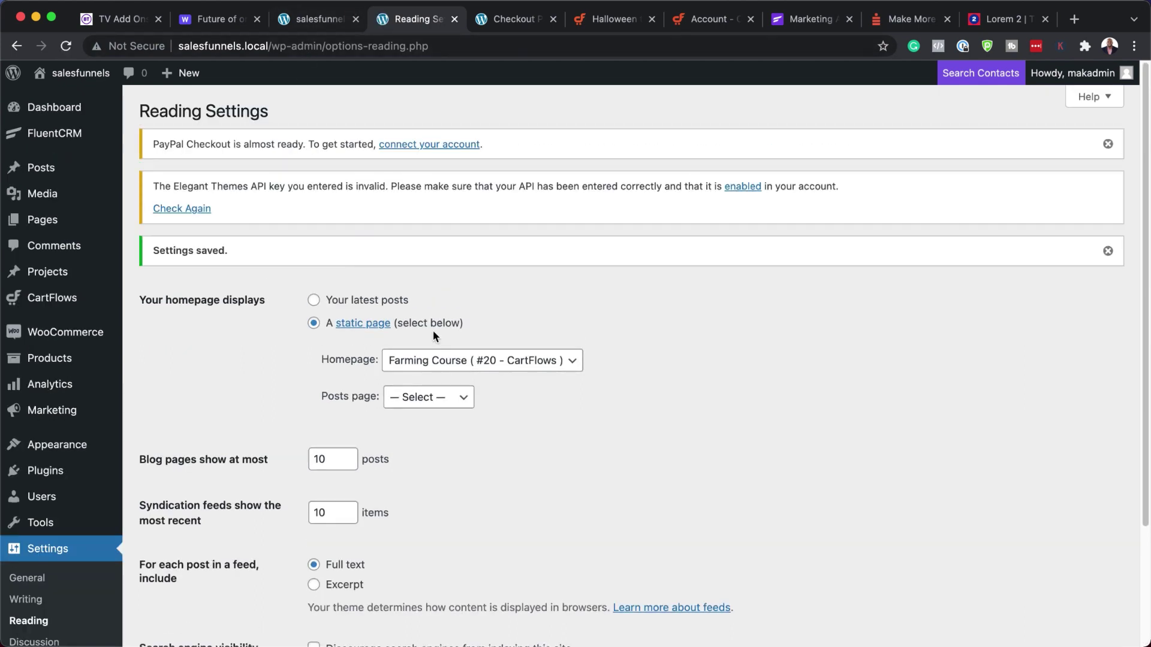
# - Reload the live site to see the Farming Course landing page, then follow GET STARTED NOW to checkout
pyautogui.click(314, 23)
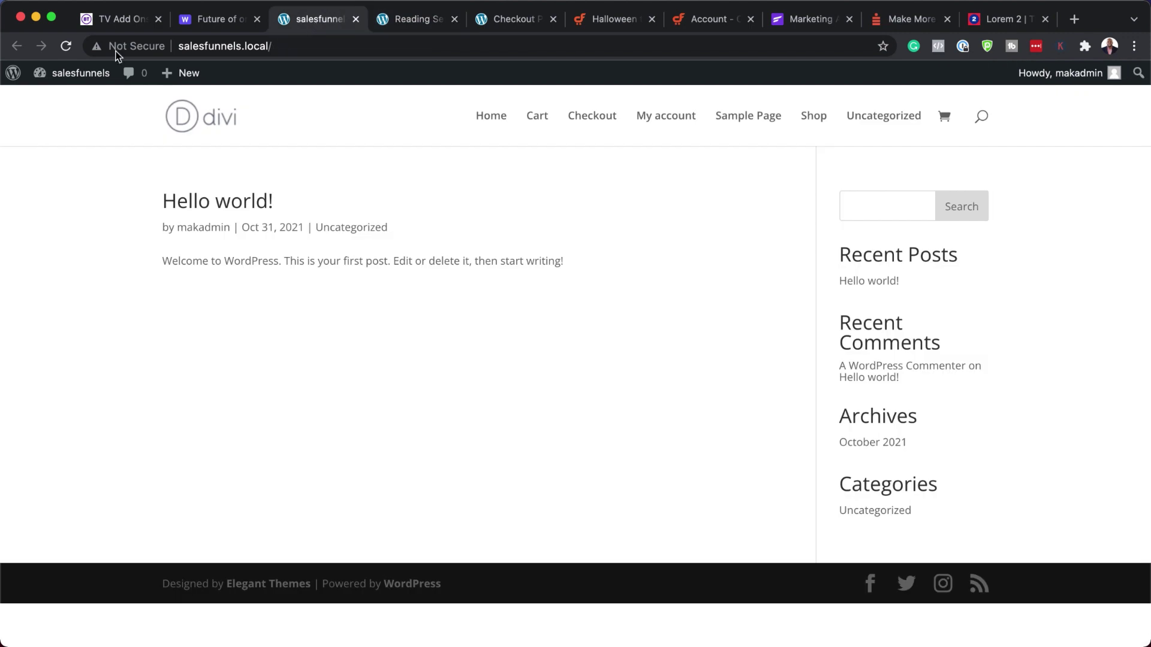
pyautogui.click(65, 47)
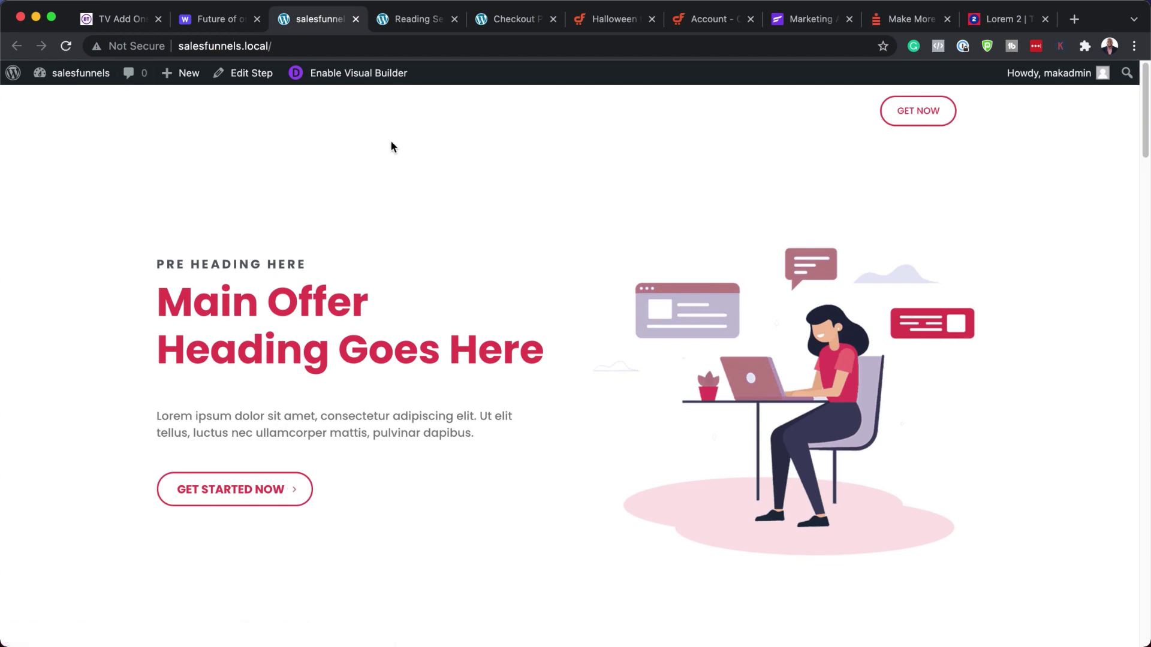
pyautogui.scroll(-15, 550, 308)
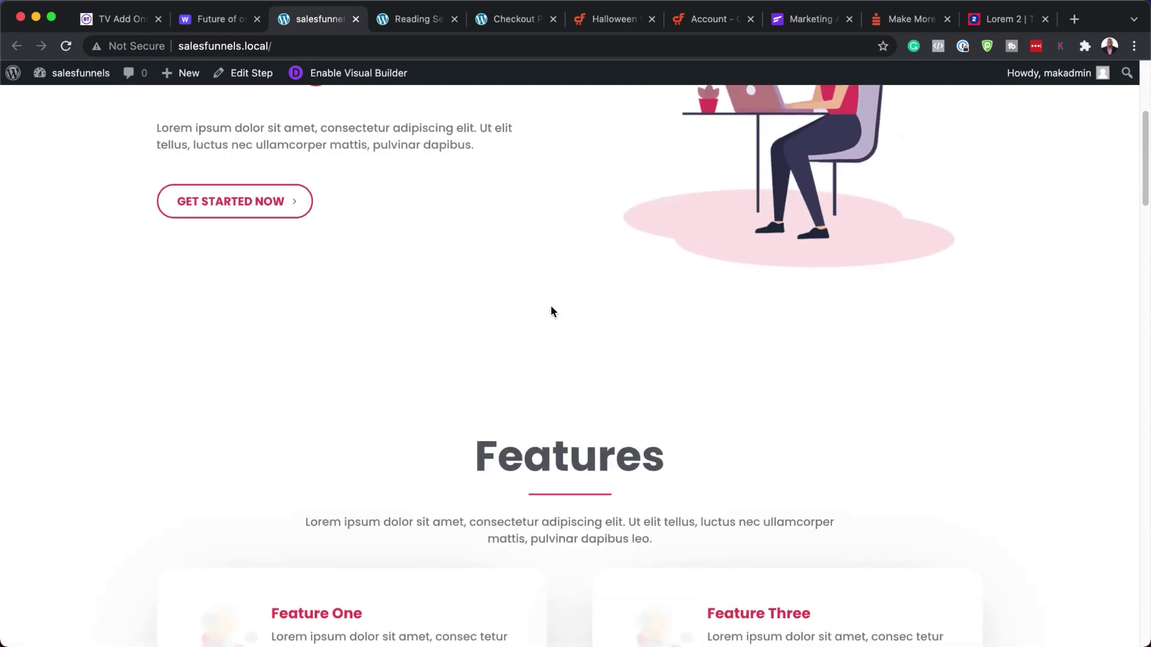
pyautogui.scroll(-7, 550, 309)
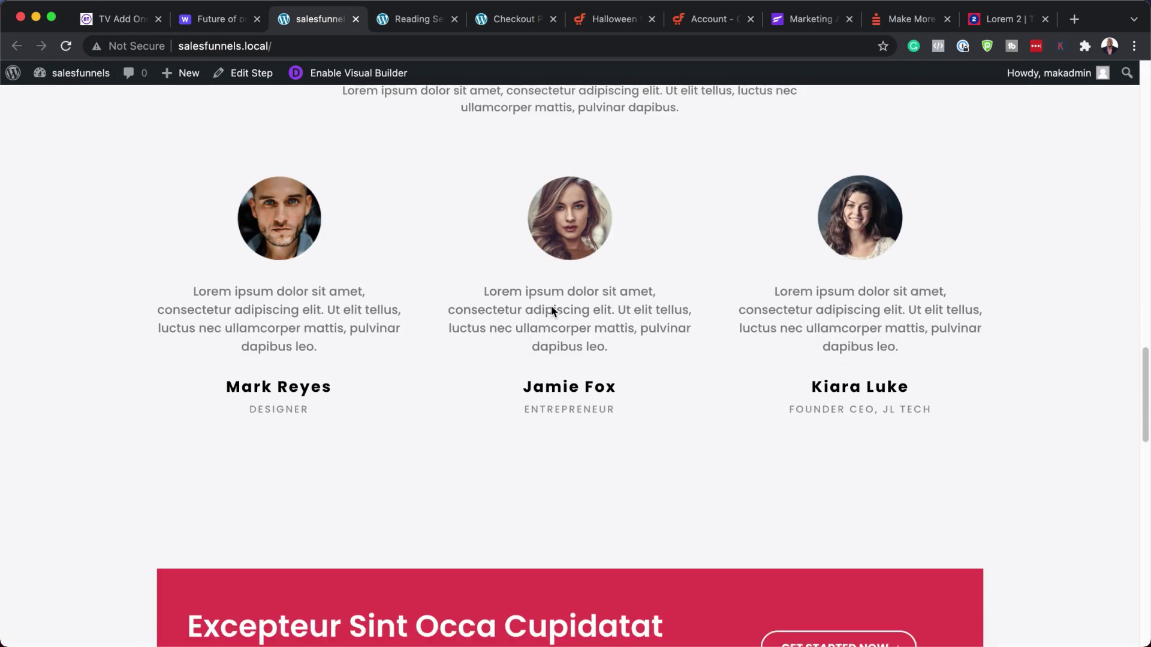
pyautogui.scroll(-8, 550, 309)
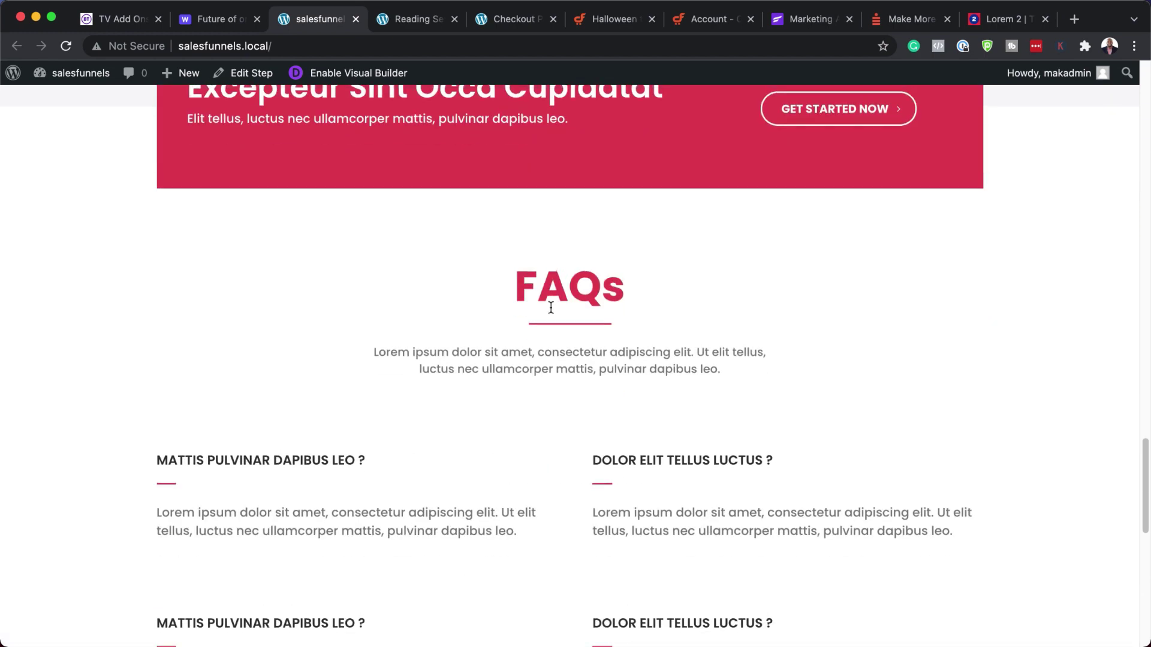
pyautogui.scroll(20, 550, 309)
pyautogui.scroll(12, 550, 311)
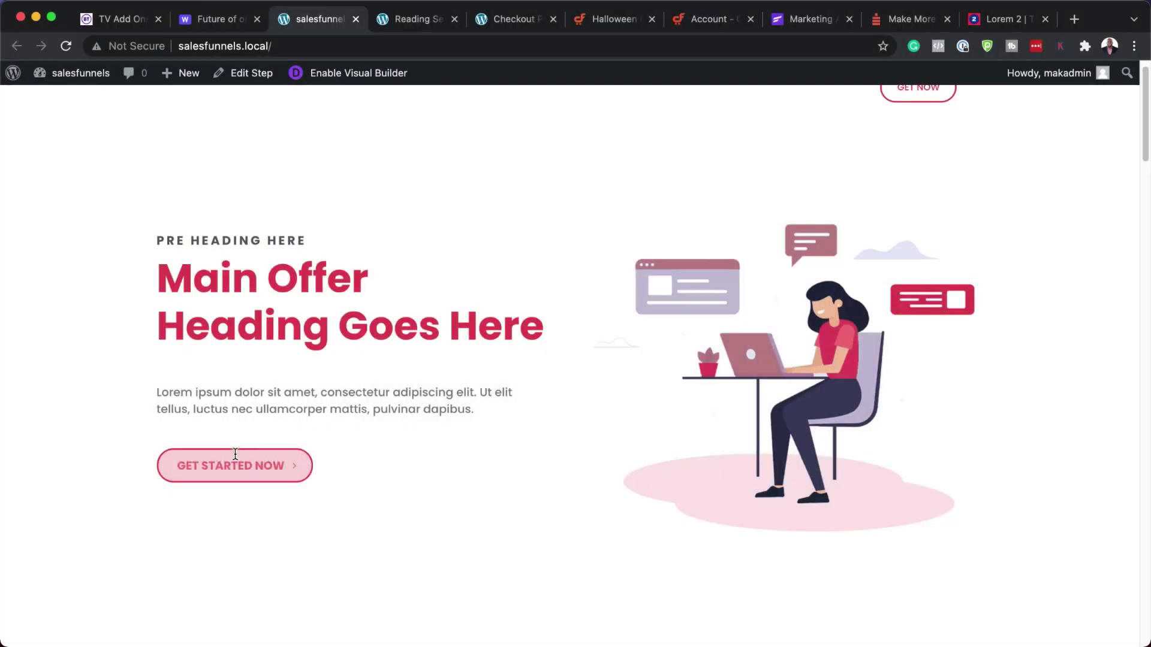
pyautogui.click(236, 467)
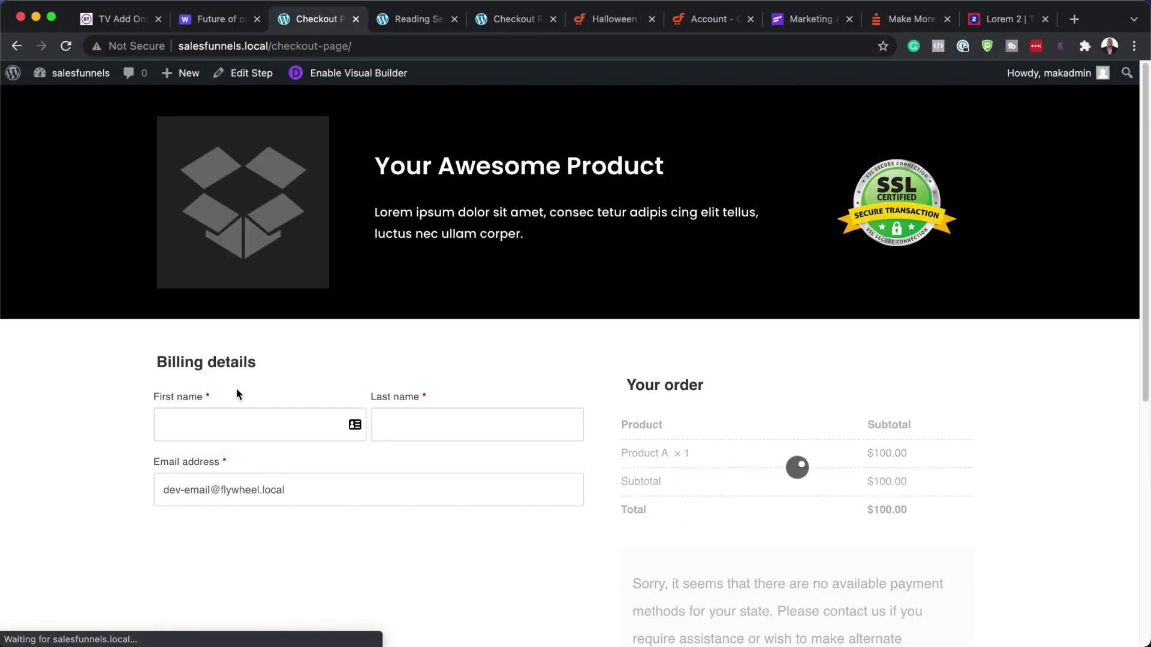
# - Test-submit the order, enter billing first and last names, and resubmit to leave only 'Invalid payment method.'
pyautogui.scroll(-5, 570, 434)
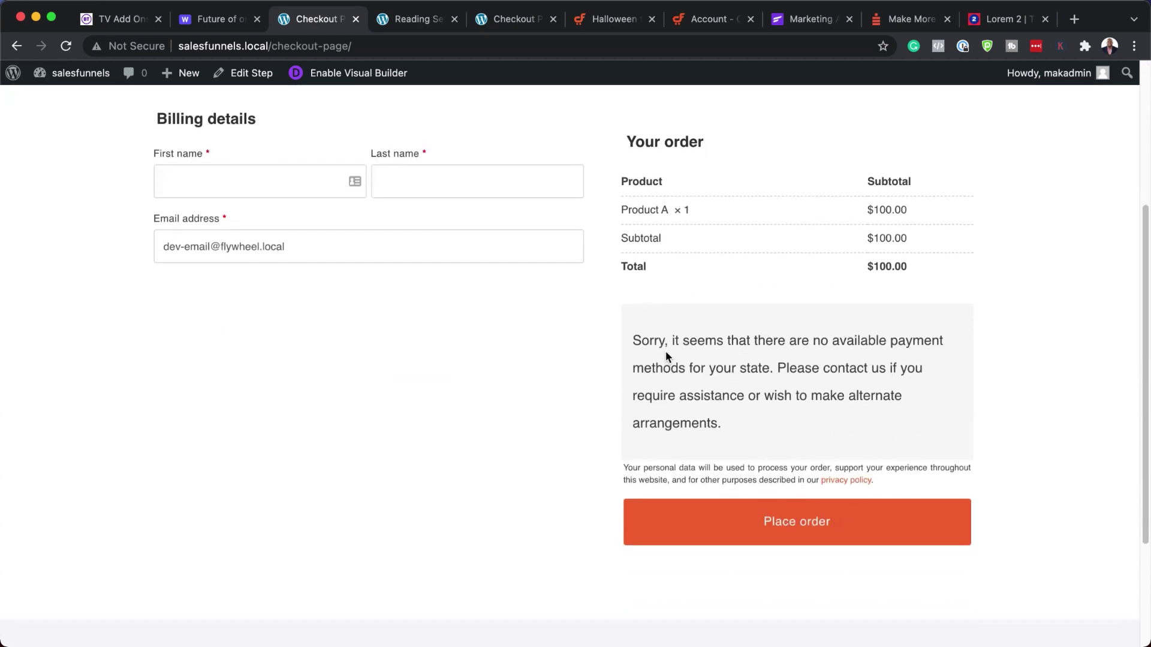
pyautogui.click(805, 523)
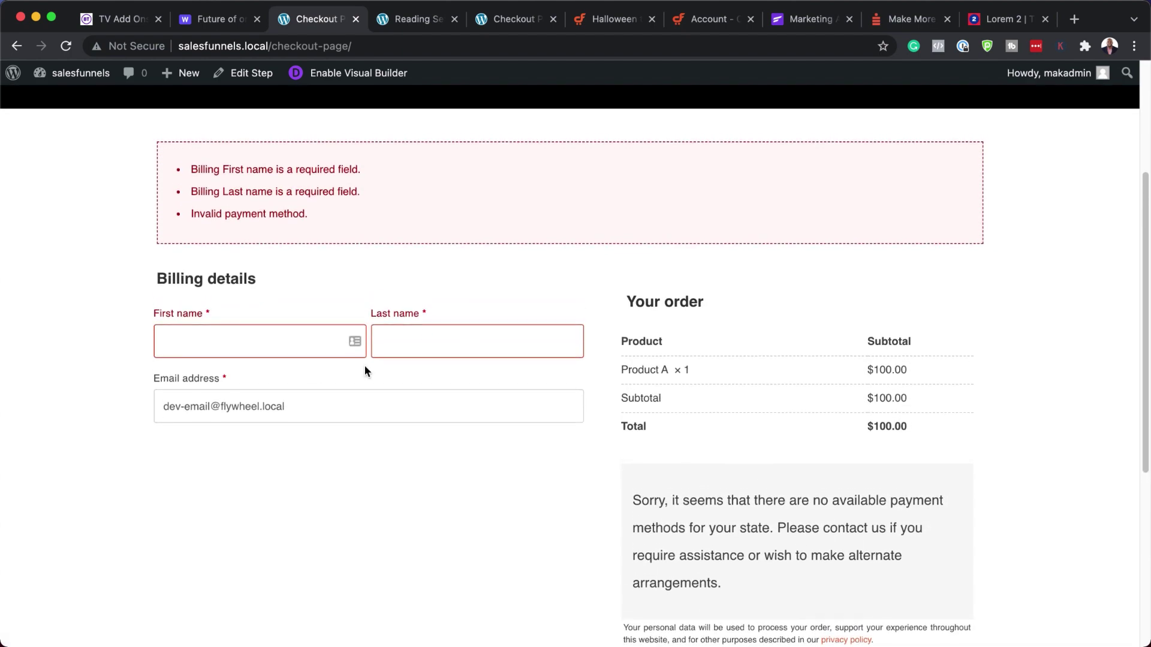
pyautogui.click(278, 342)
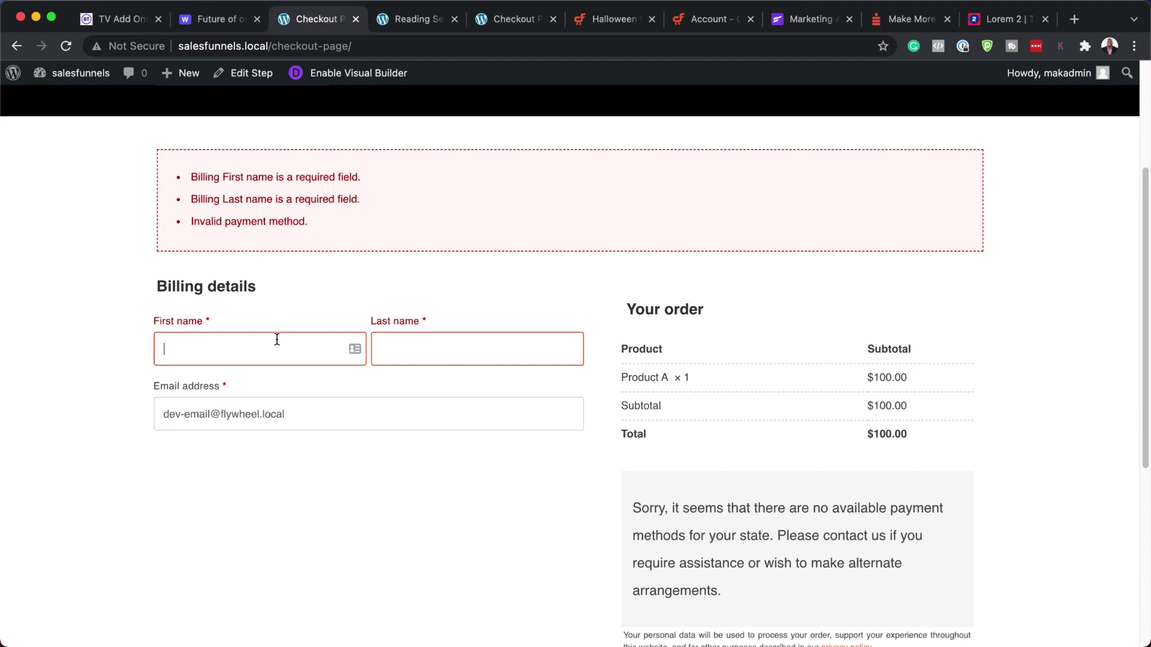
pyautogui.write('Mak')
pyautogui.press('Tab')
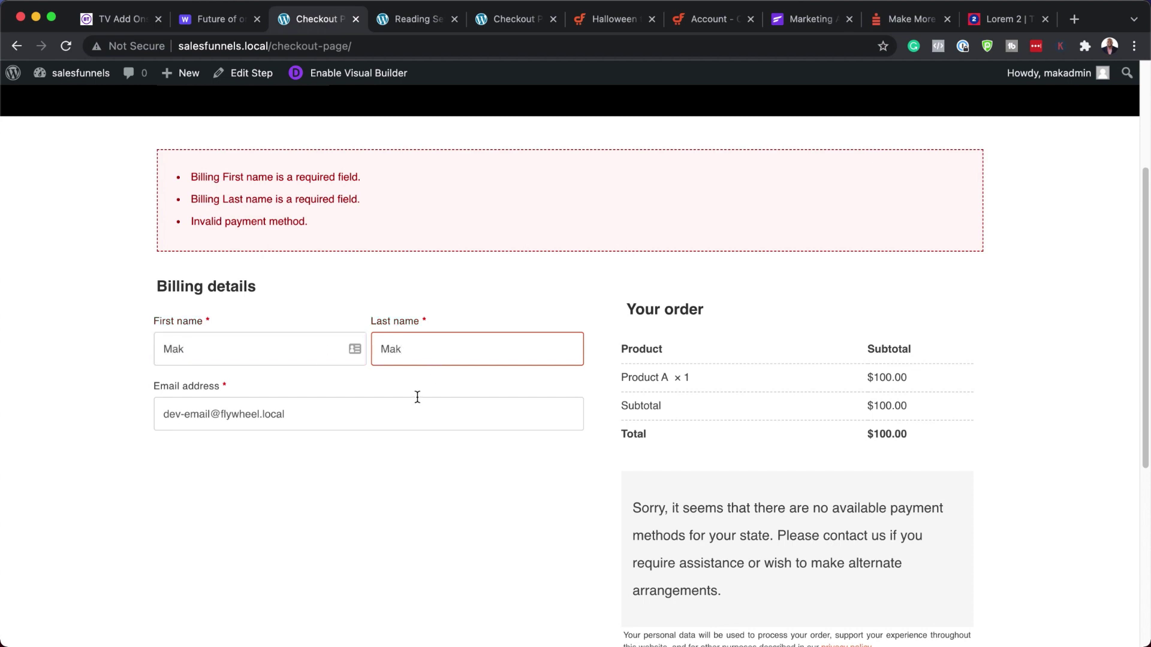
pyautogui.click(398, 419)
pyautogui.scroll(-5, 464, 497)
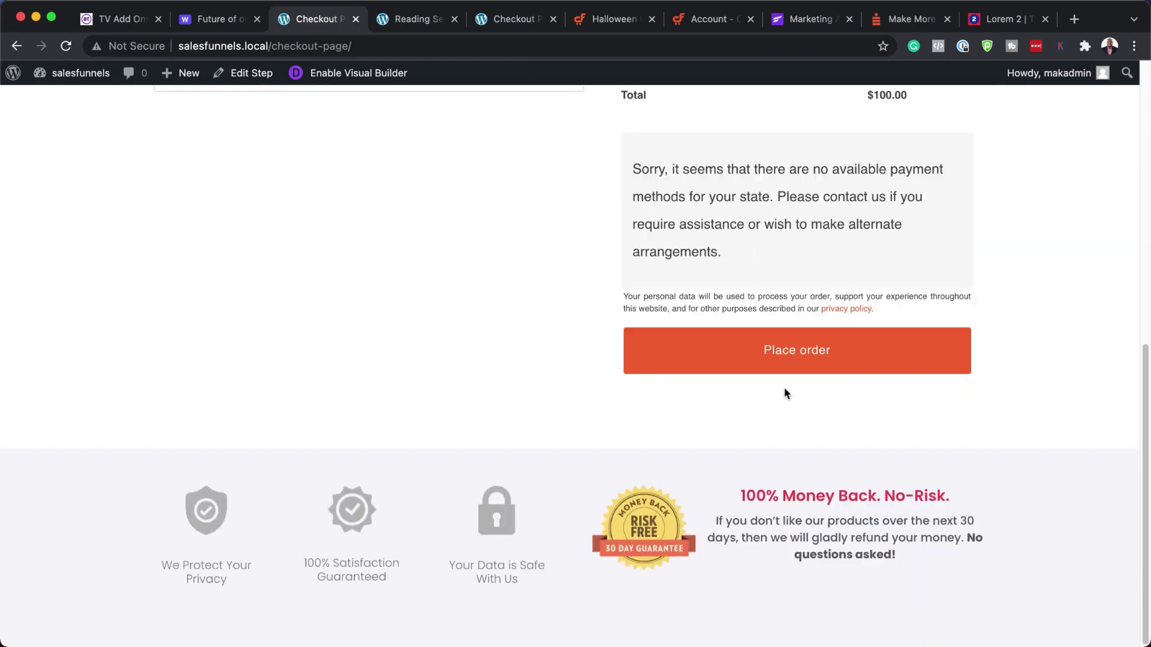
pyautogui.click(777, 352)
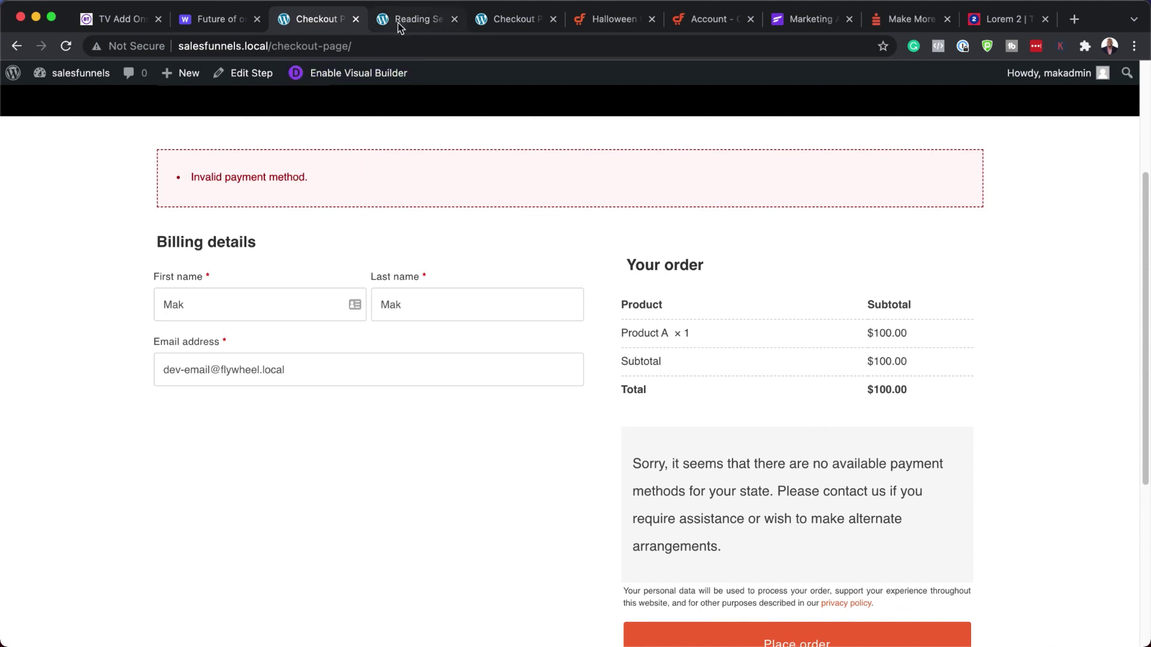
pyautogui.click(228, 20)
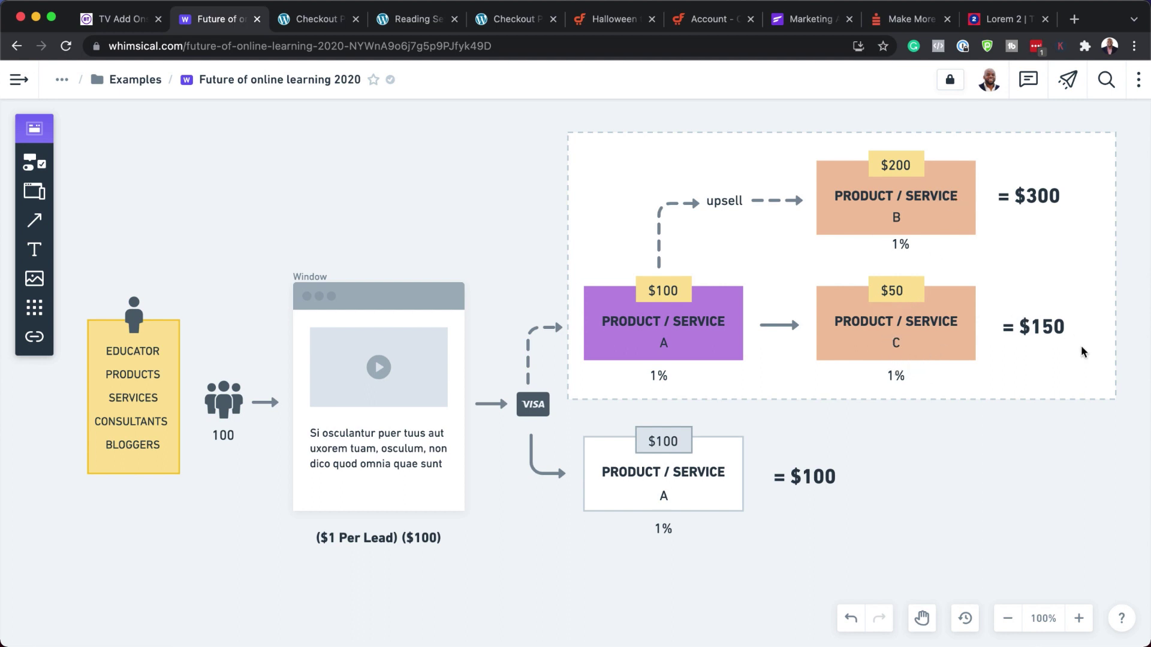
pyautogui.click(306, 19)
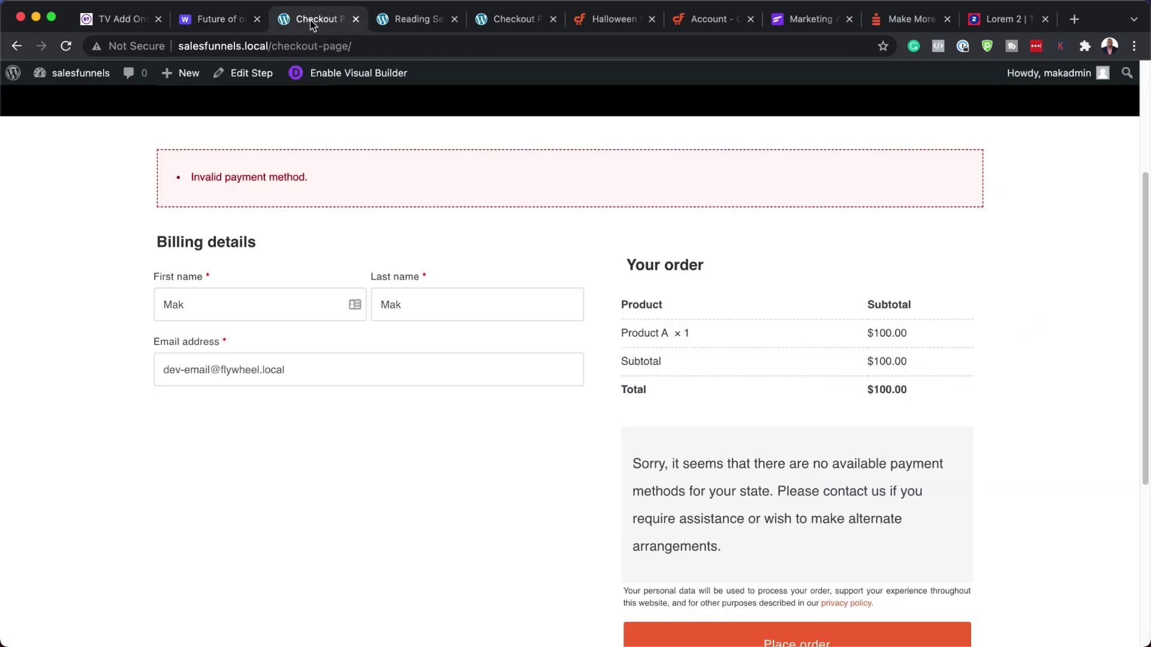
pyautogui.scroll(4, 364, 244)
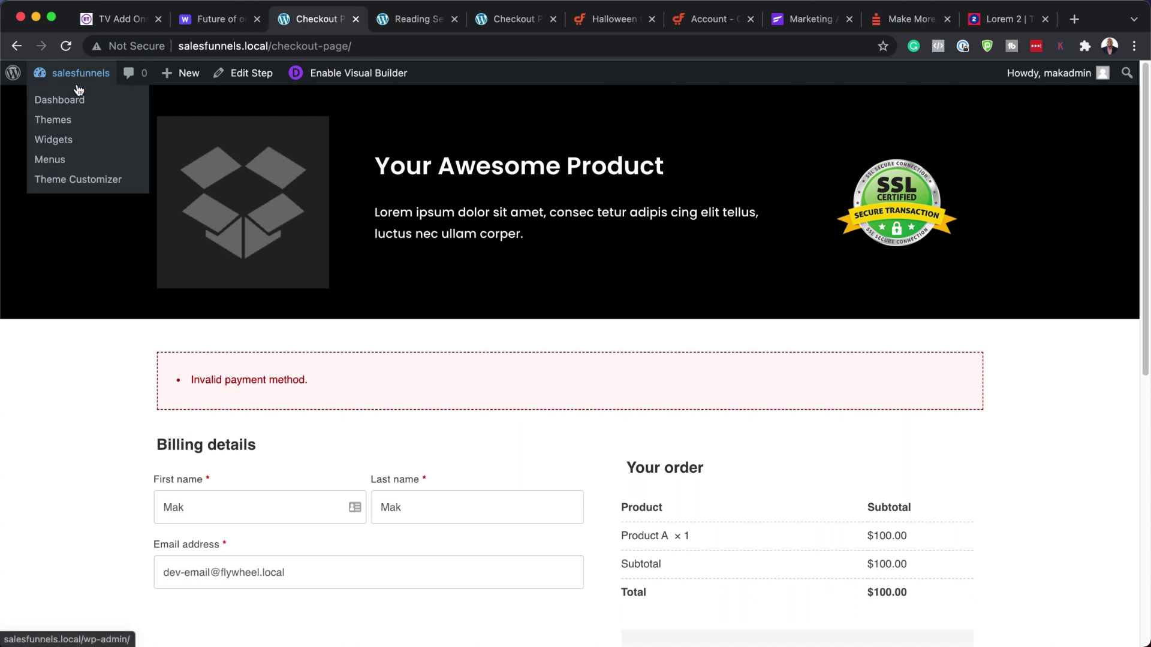
# - From the Dashboard, open CartFlows Flows > Main Product / Service and view Upsell 200 in a new tab
pyautogui.moveTo(63, 80)
pyautogui.click(71, 103)
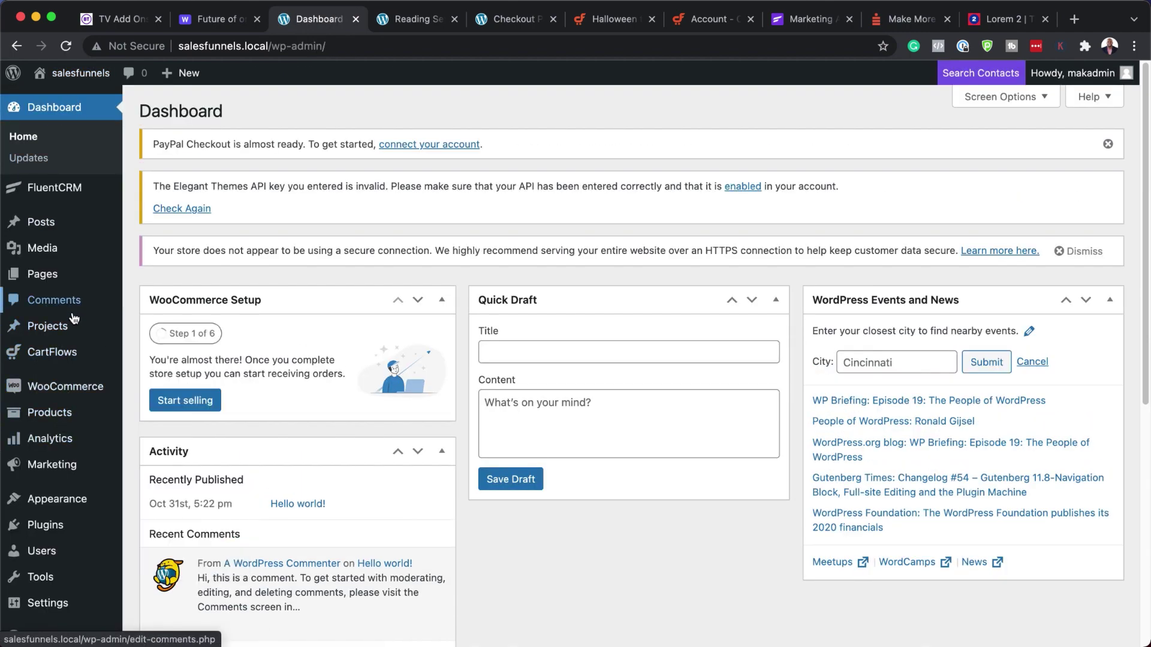
pyautogui.moveTo(58, 369)
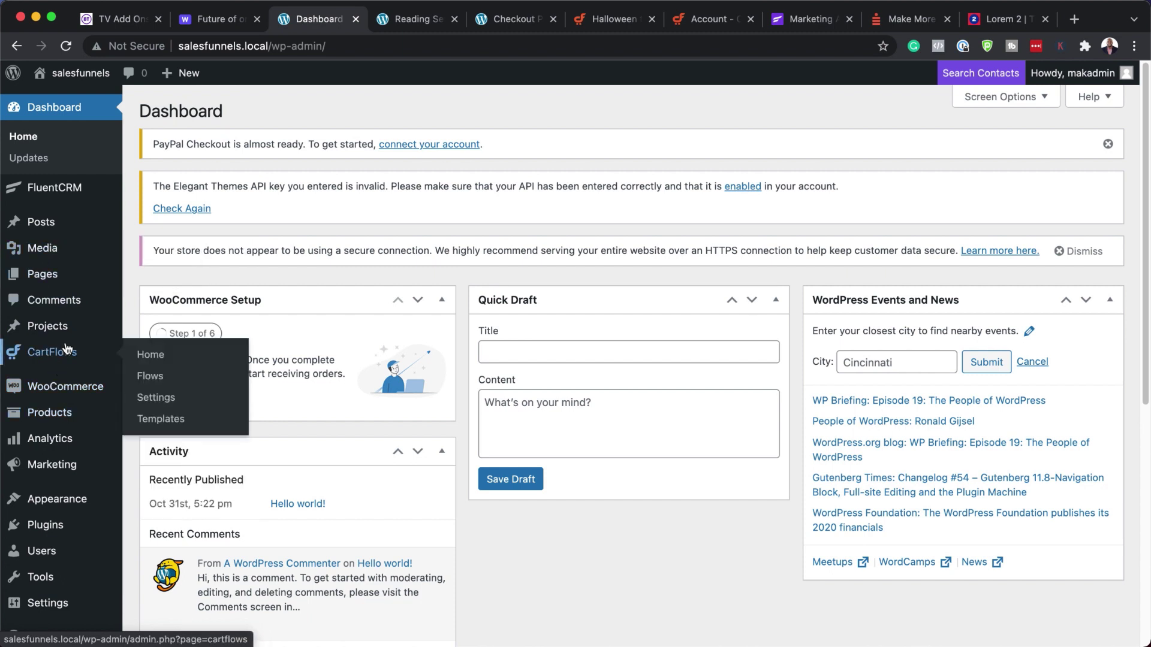
pyautogui.click(158, 378)
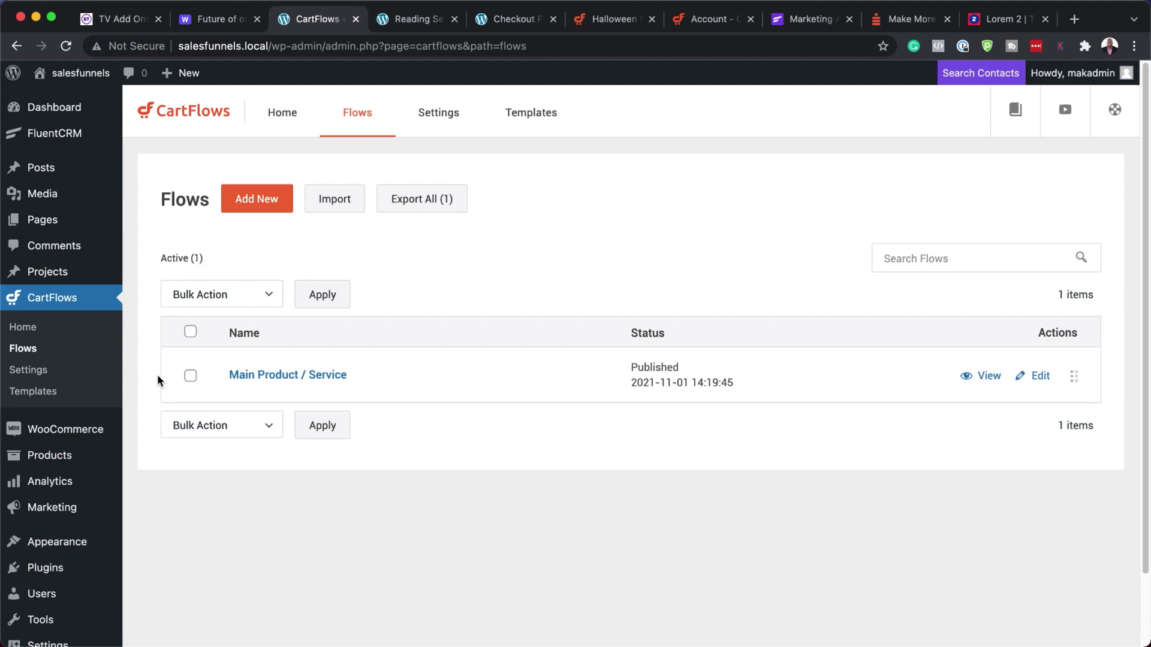
pyautogui.click(296, 380)
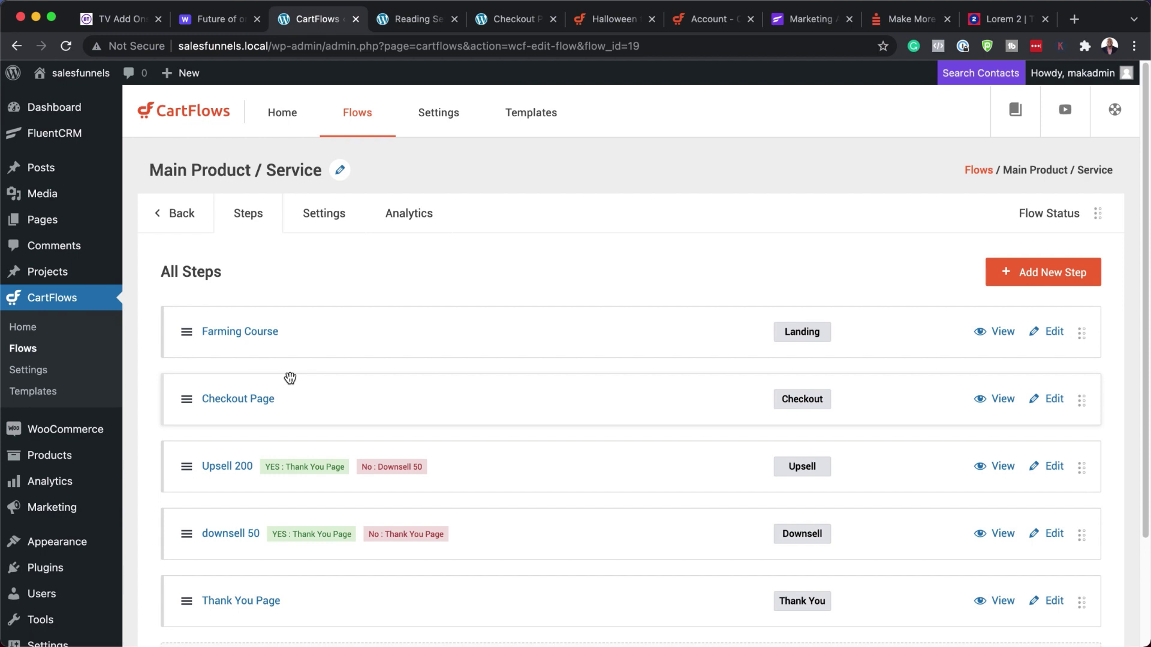
pyautogui.click(1006, 472)
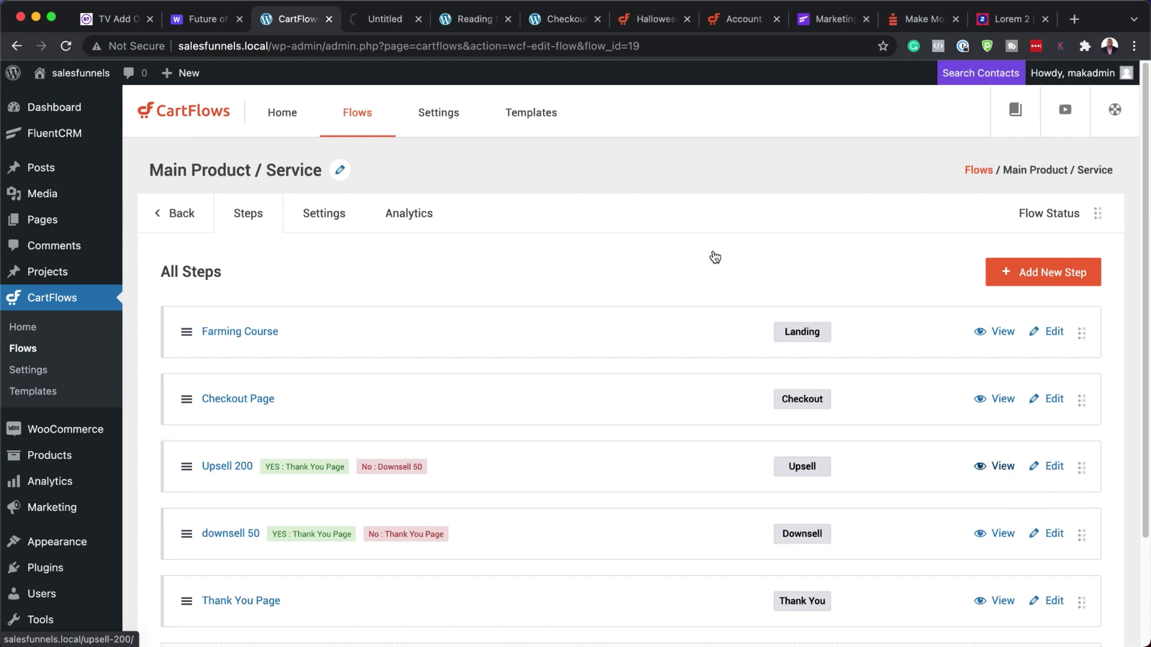
# - Review the Upsell 200 page offering 3 extra bags at $30, then enable the Divi Visual Builder
pyautogui.click(376, 19)
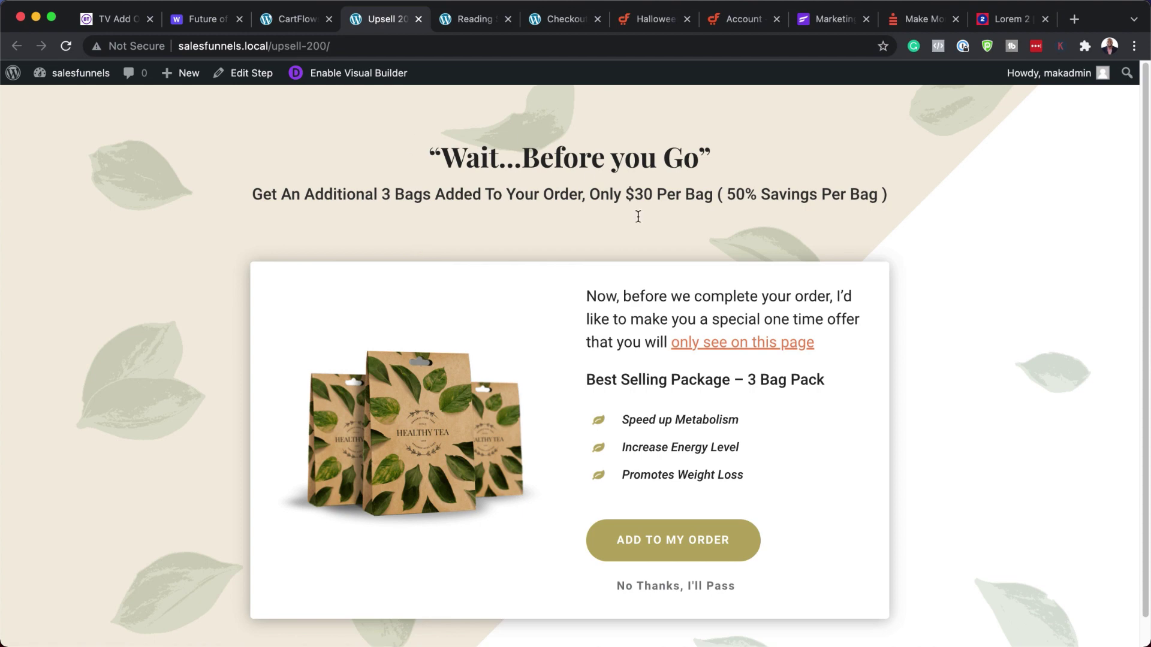
pyautogui.scroll(-1, 576, 383)
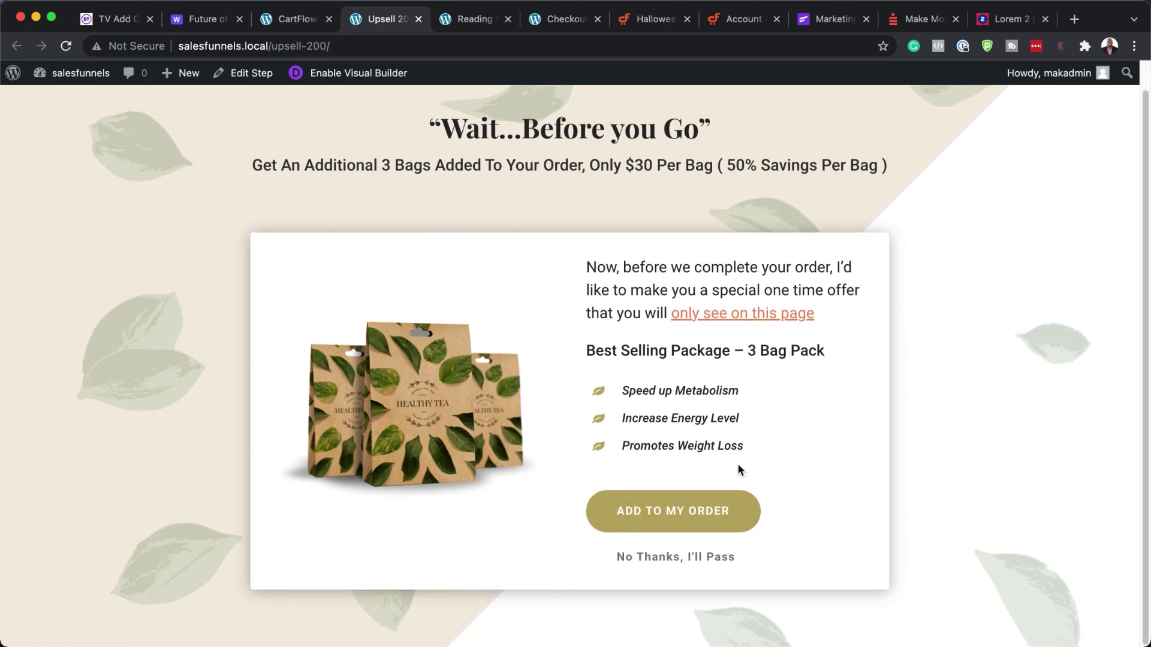
pyautogui.scroll(1, 404, 320)
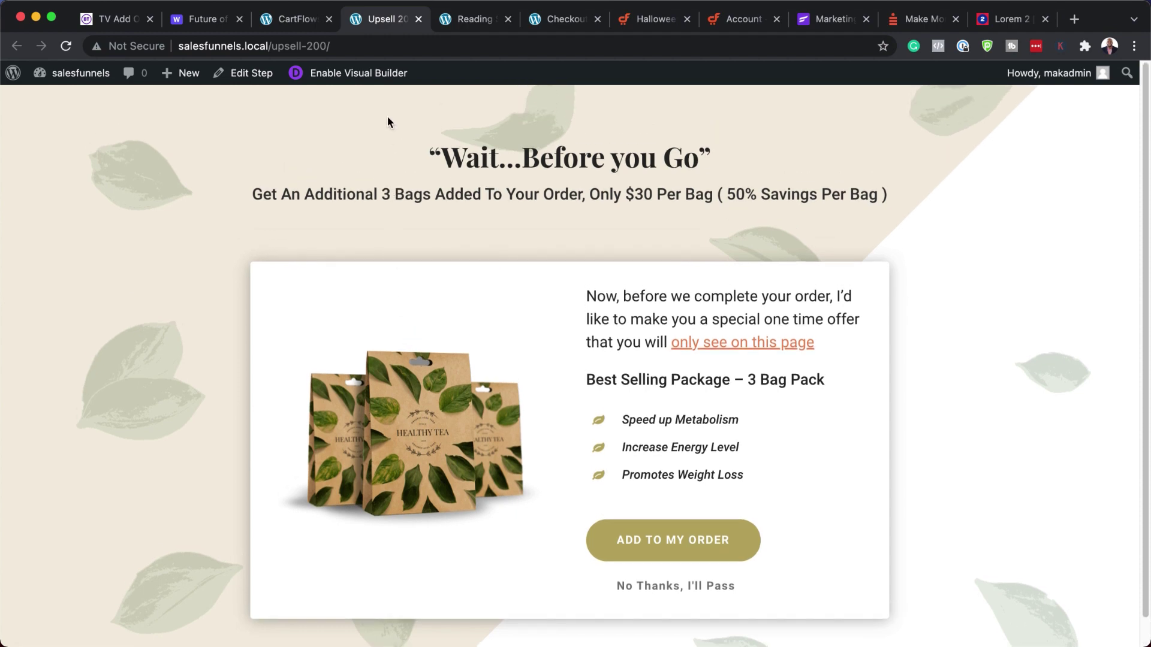
pyautogui.click(362, 73)
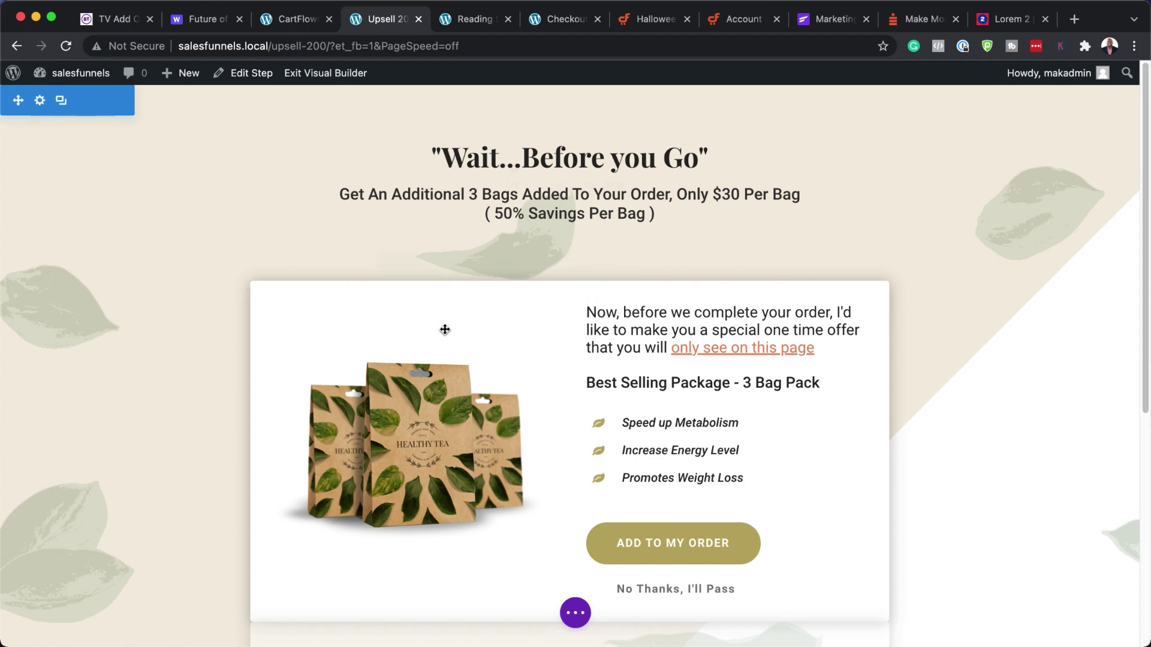
# - Delete the leaf background image from the top section's Background settings and save the section
pyautogui.click(41, 103)
pyautogui.click(94, 251)
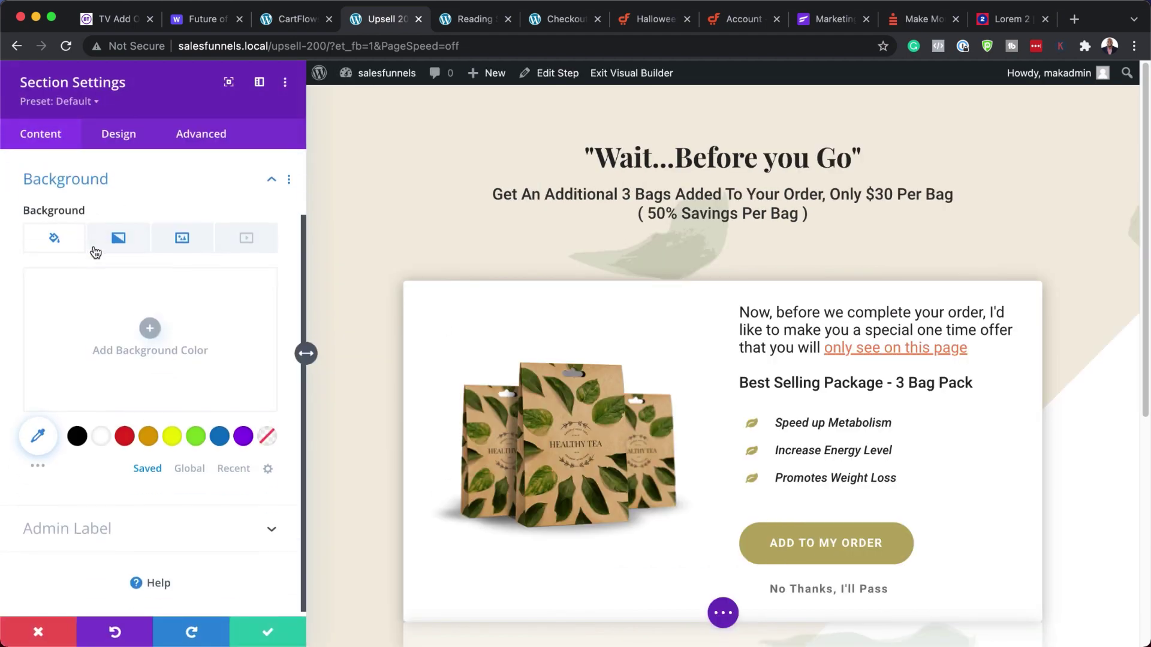
pyautogui.click(190, 235)
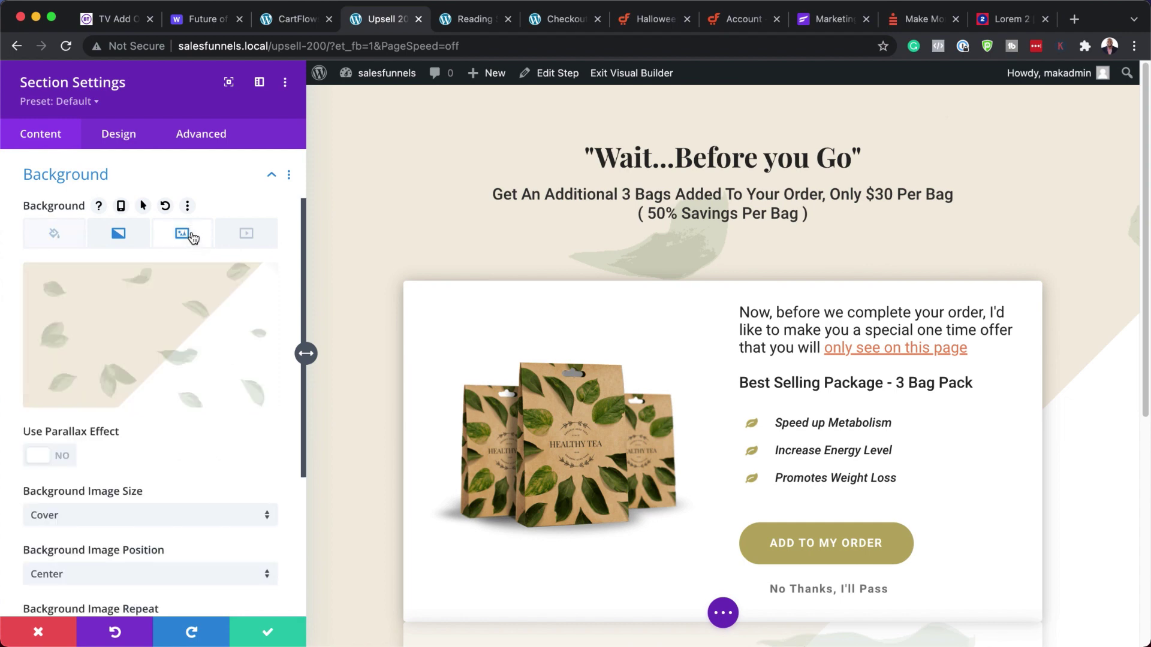
pyautogui.moveTo(247, 306)
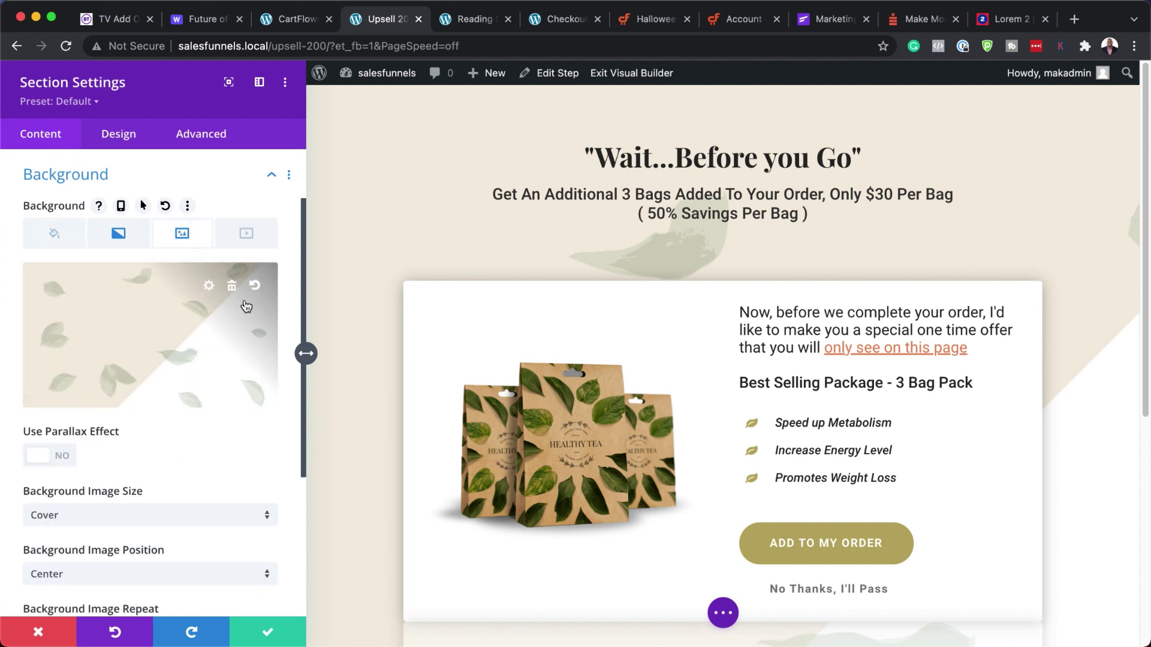
pyautogui.click(232, 286)
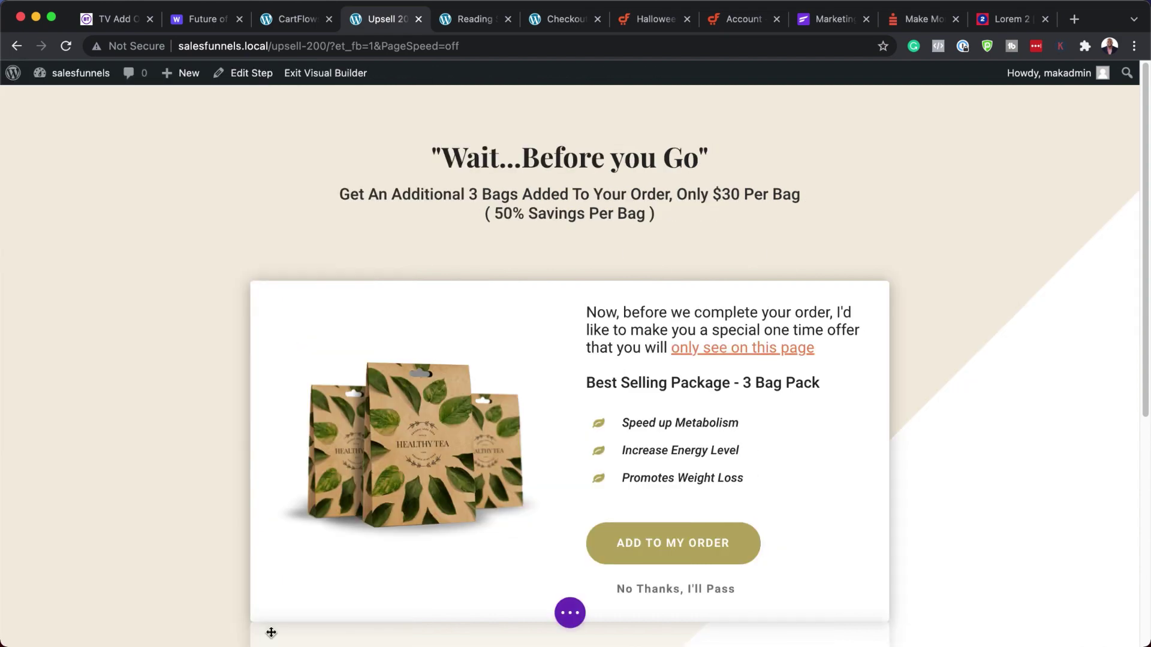
pyautogui.click(270, 631)
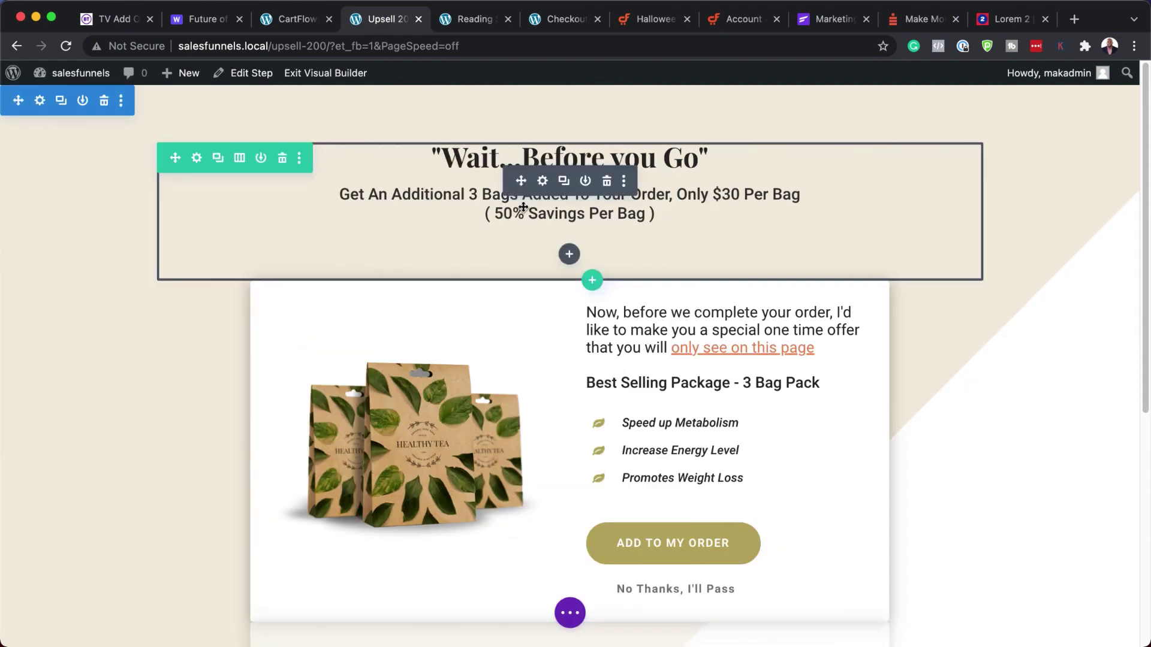
# - Change the subheading from 'Additional 3 Bags' at $30 to 'Additional Course' at $200
pyautogui.click(542, 182)
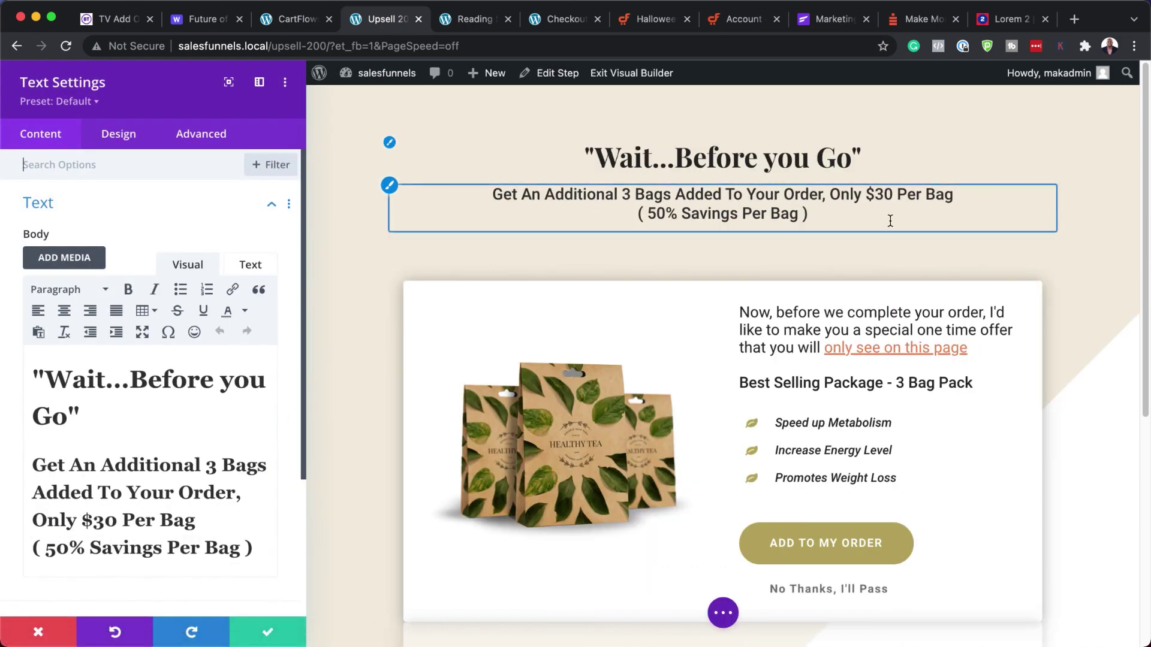
pyautogui.scroll(-1, 97, 489)
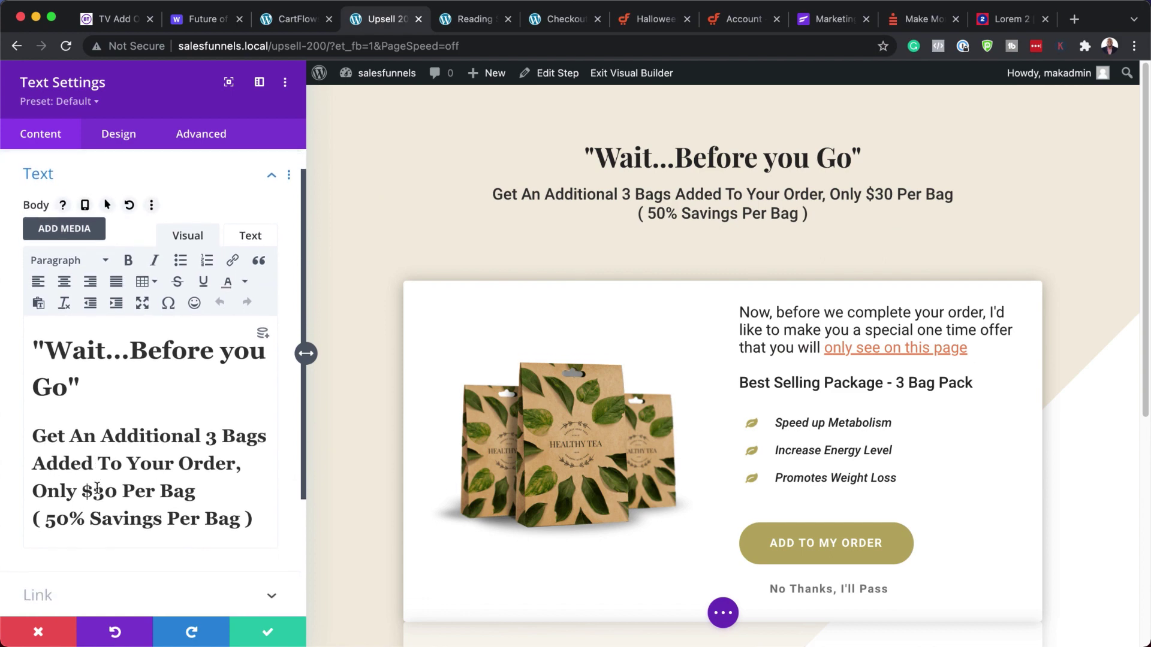
pyautogui.scroll(-3, 97, 489)
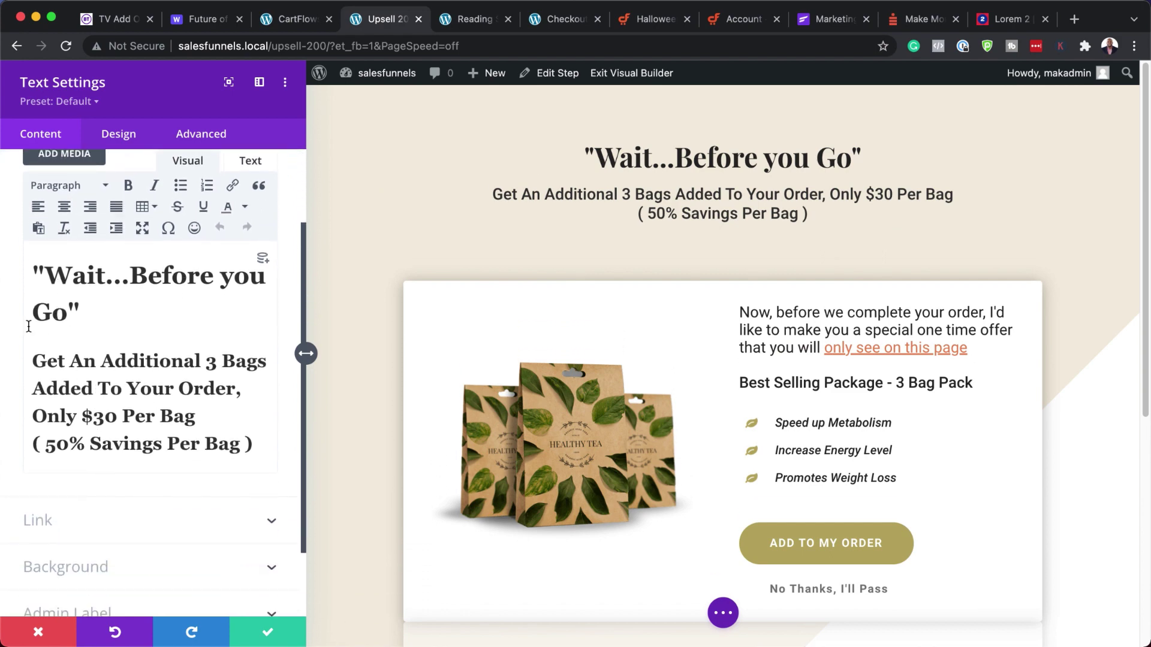
pyautogui.click(206, 363)
pyautogui.doubleClick(211, 363)
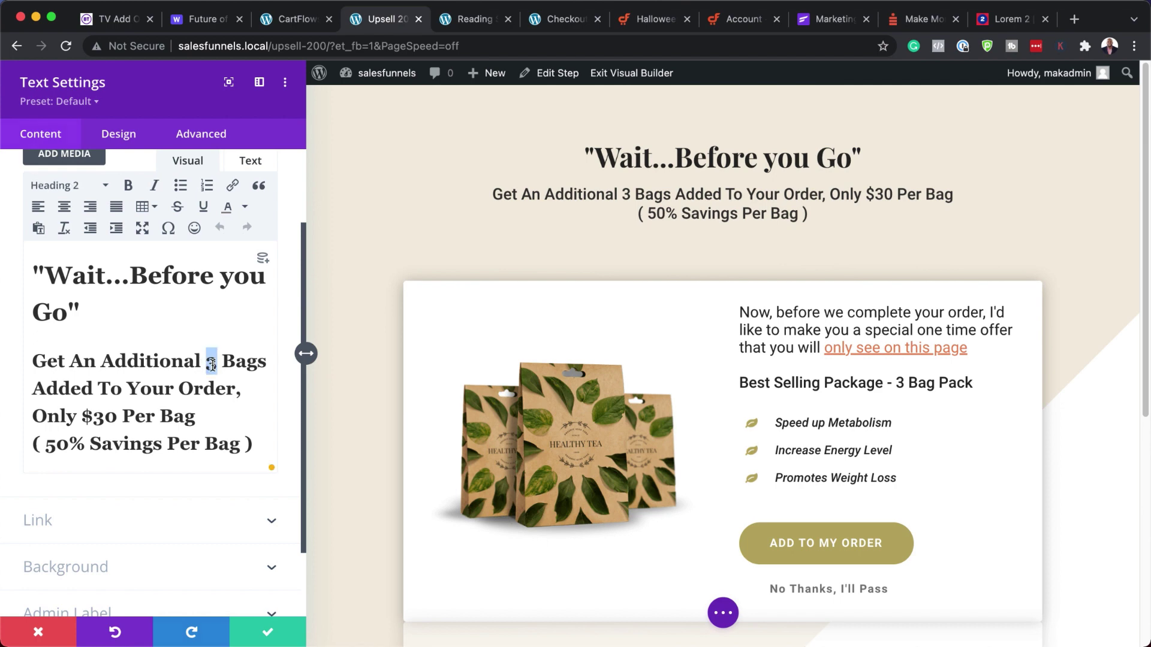
pyautogui.write('Course')
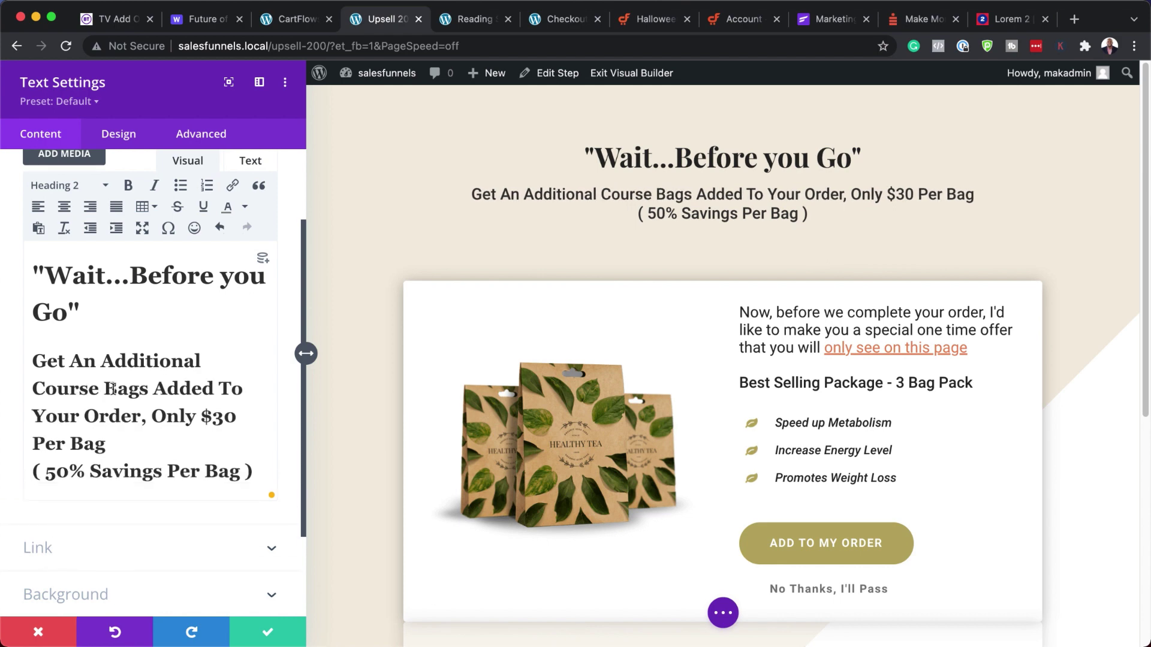
pyautogui.moveTo(105, 390); pyautogui.dragTo(145, 391)
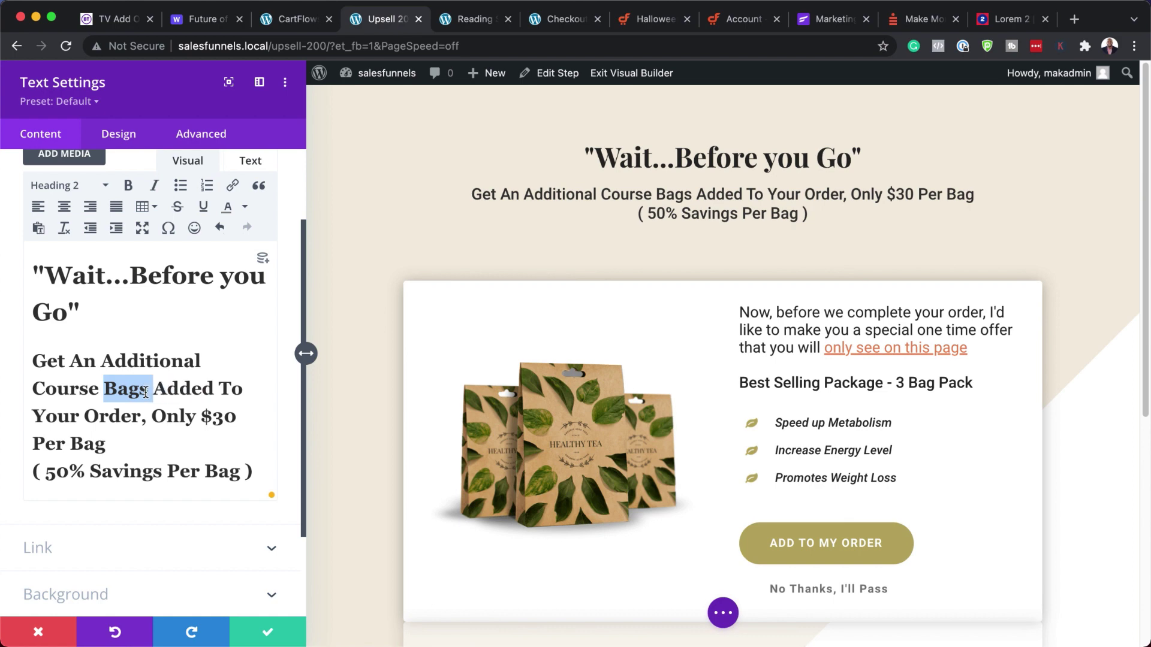
pyautogui.press('BackSpace')
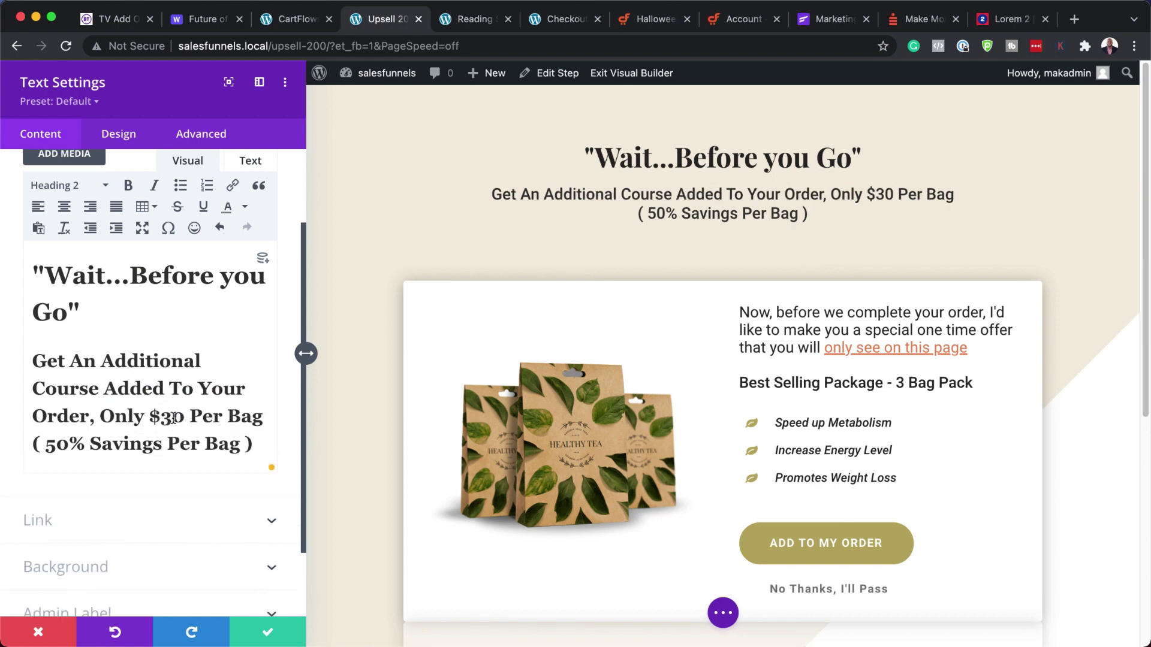
pyautogui.press('BackSpace')
pyautogui.write('200')
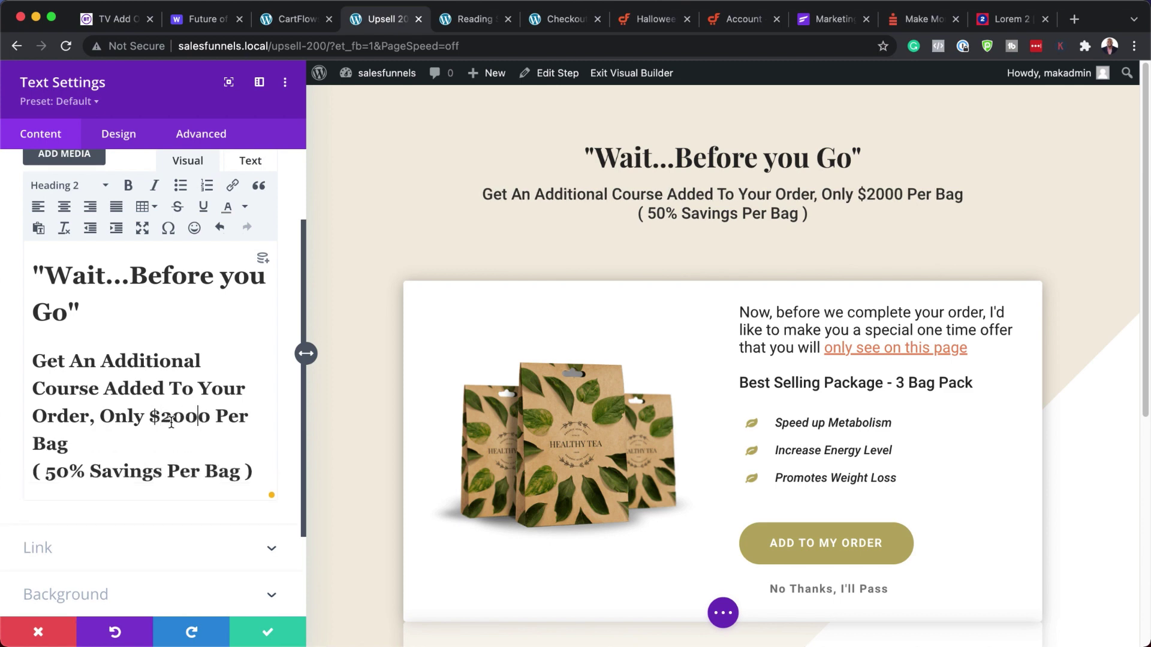
pyautogui.press('BackSpace')
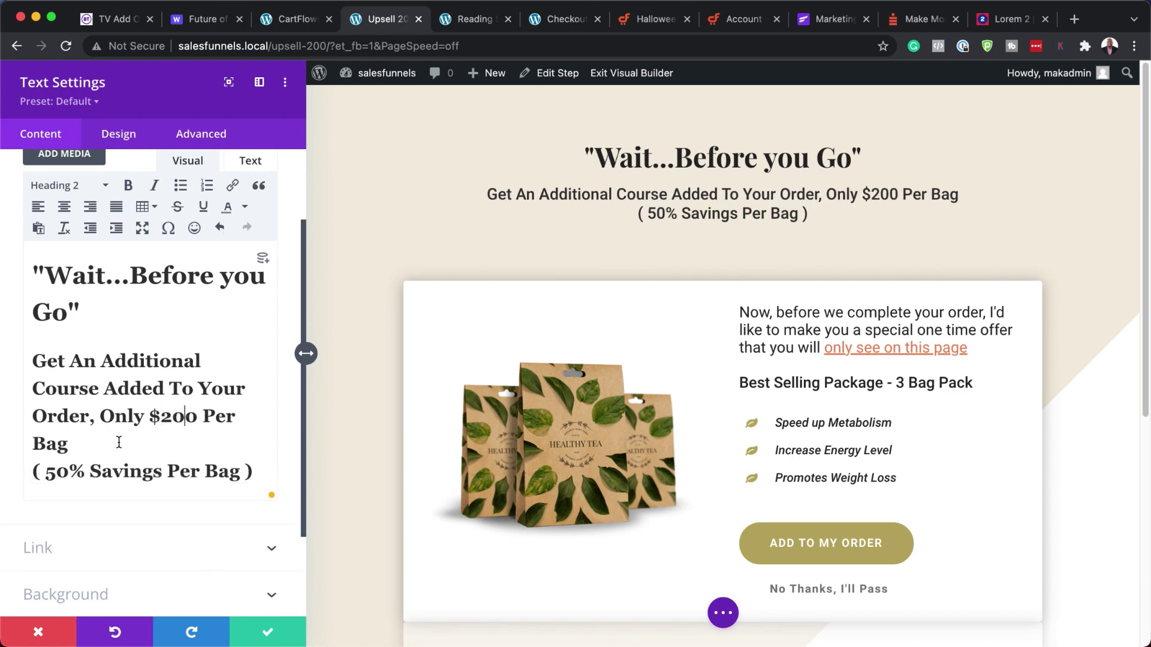
# - Replace 'Per Bag' after the price with '(Usually $300)', correcting the spelling
pyautogui.scroll(-2, 120, 441)
pyautogui.moveTo(205, 385); pyautogui.dragTo(230, 409)
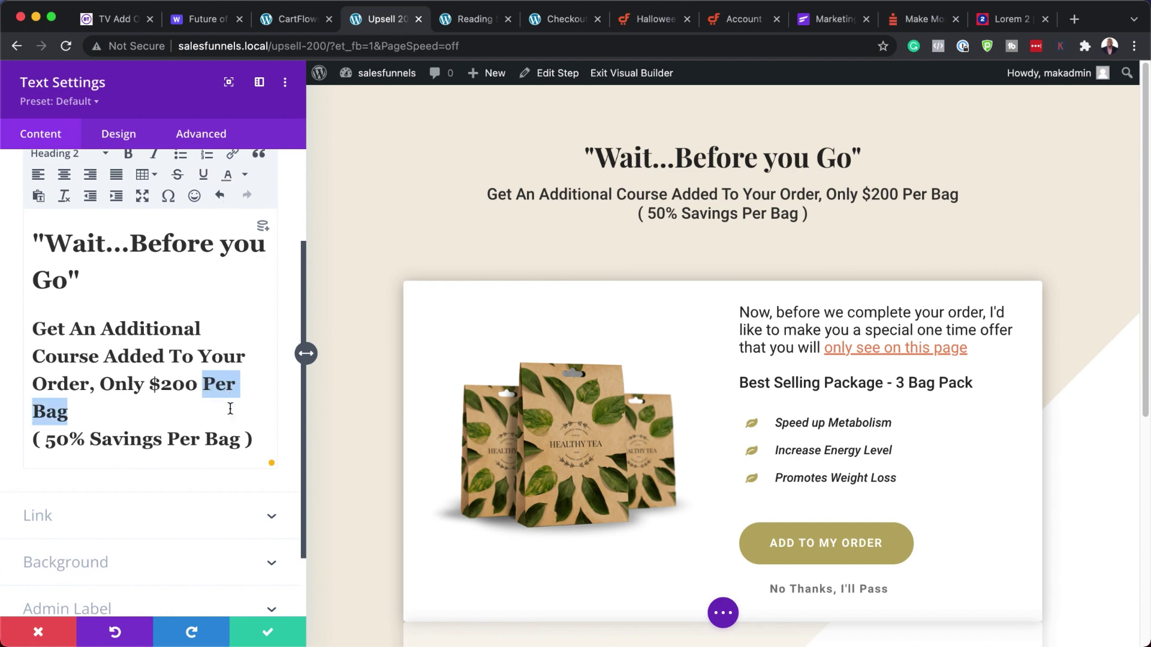
pyautogui.write('(')
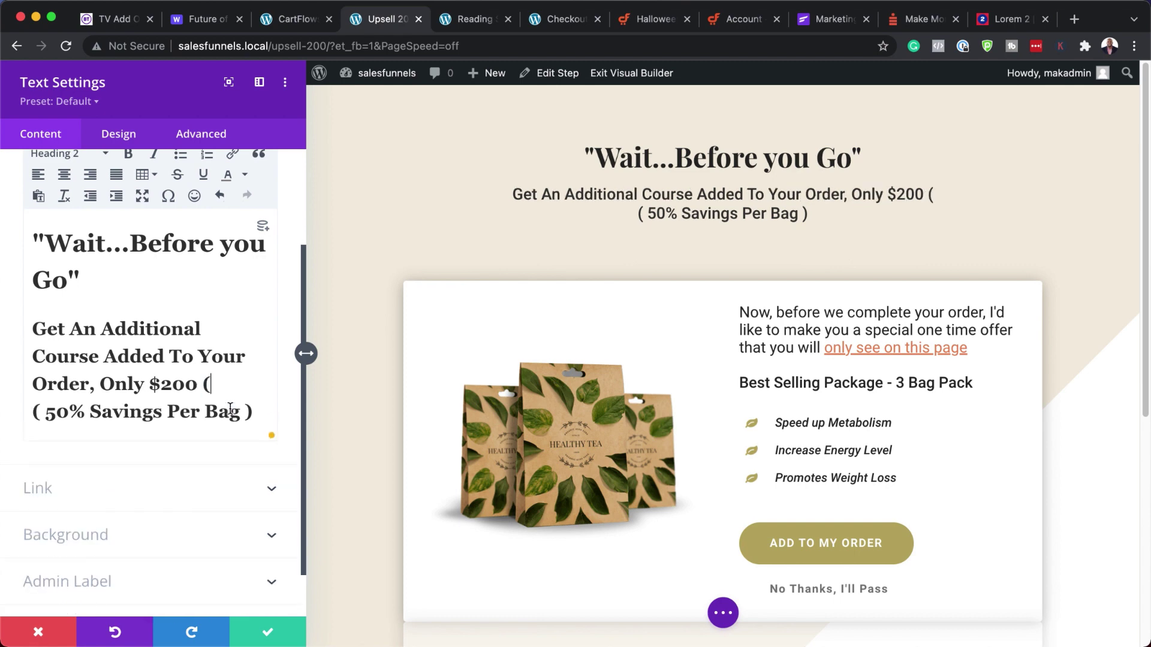
pyautogui.write('Usauall')
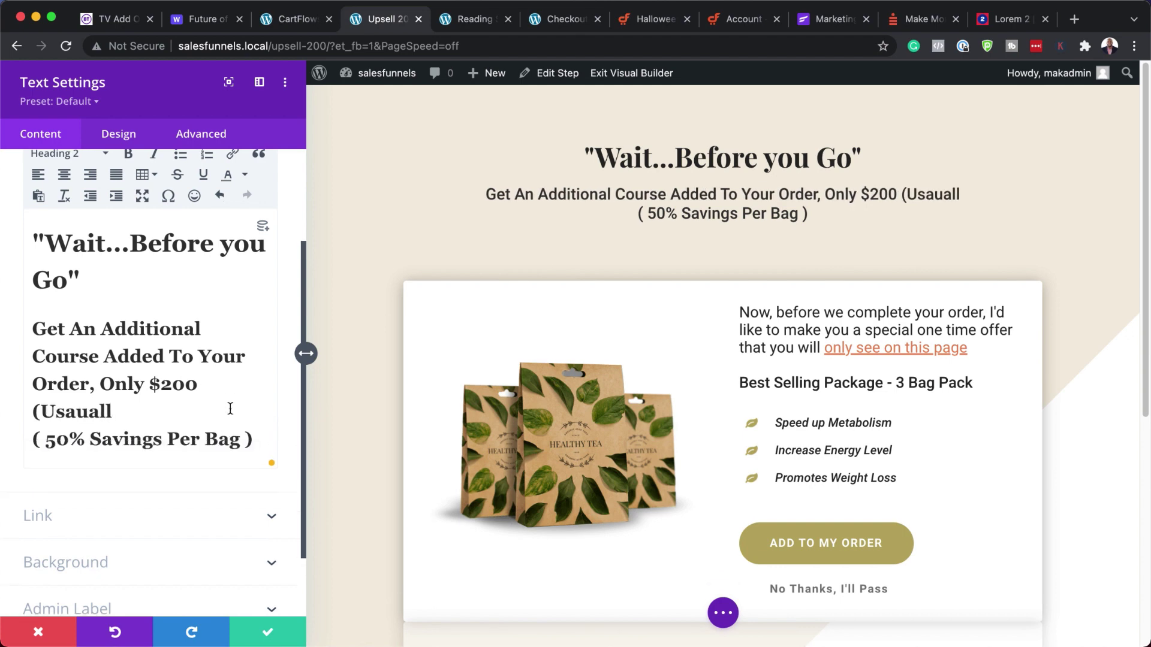
pyautogui.write('y $')
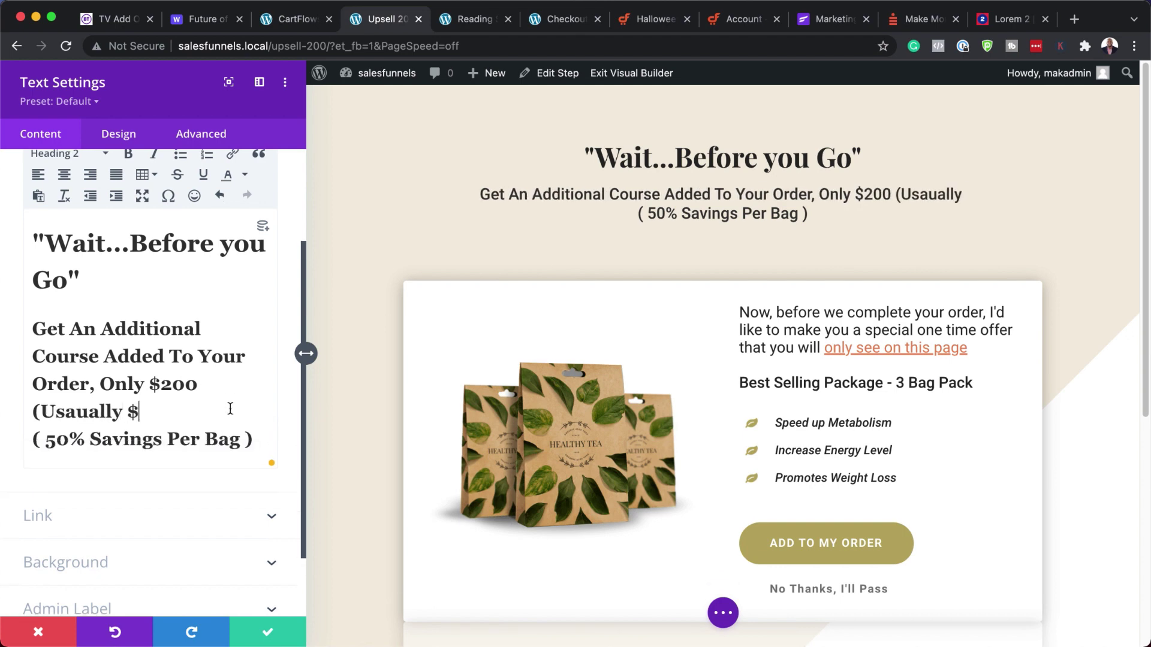
pyautogui.write('300')
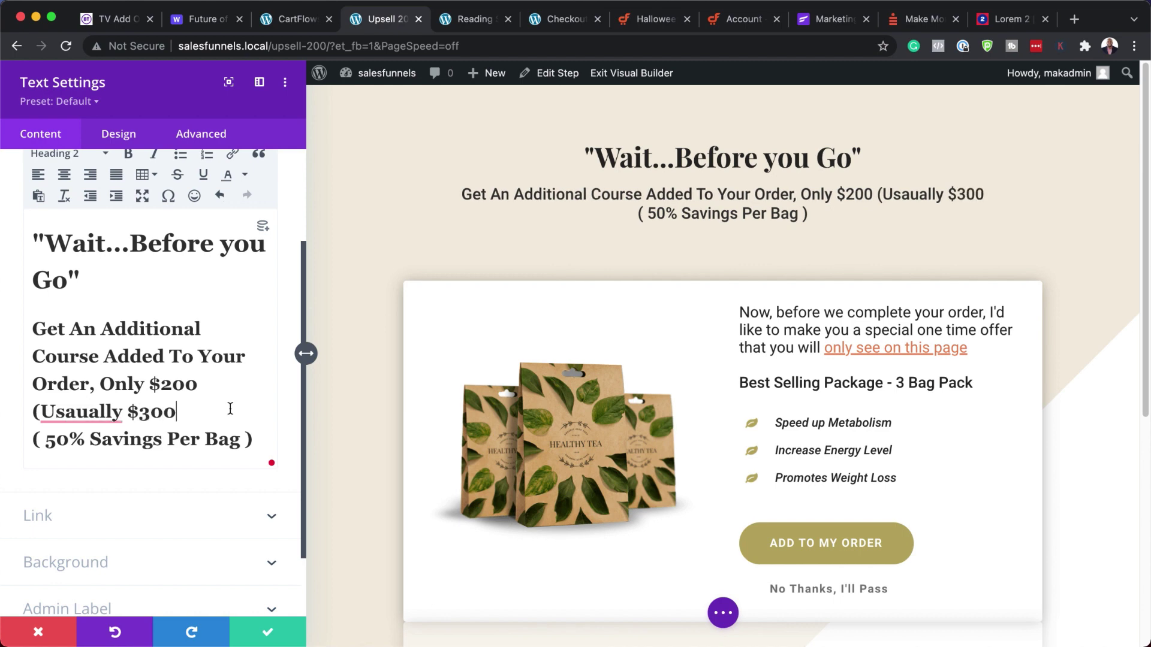
pyautogui.moveTo(118, 411)
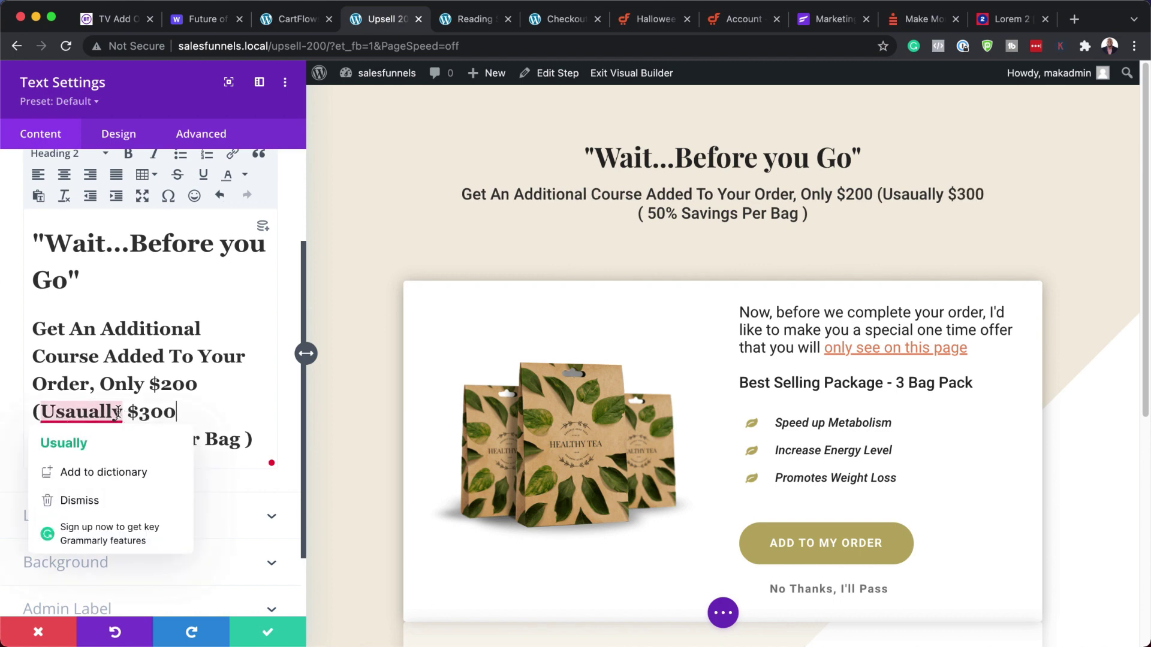
pyautogui.write(')')
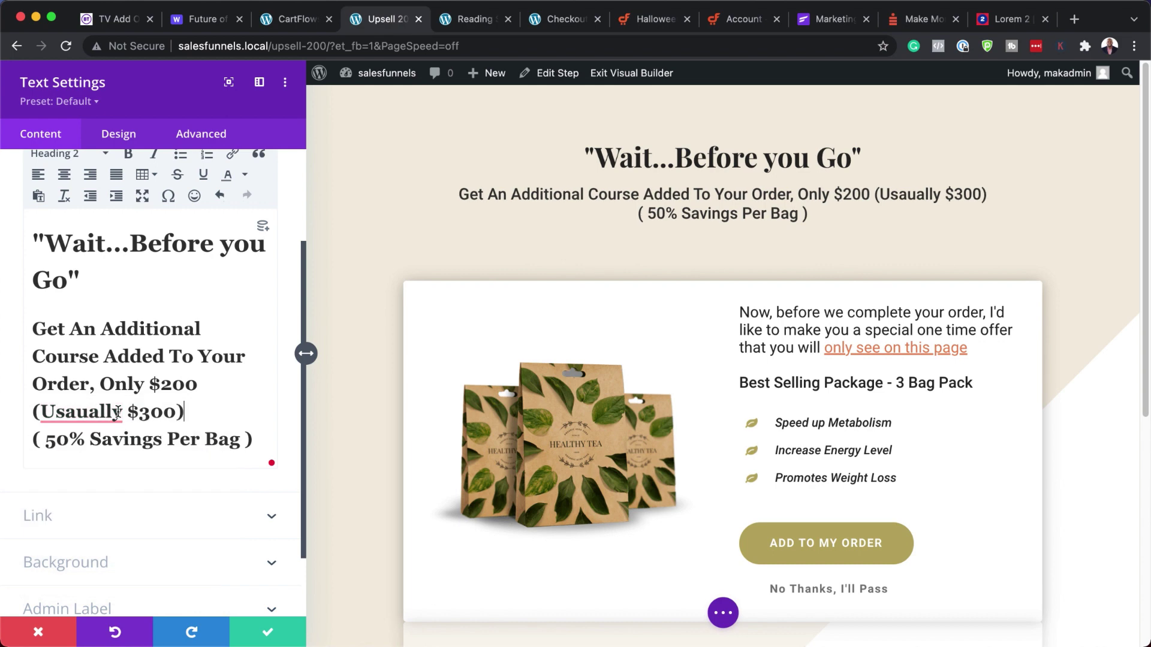
pyautogui.click(85, 442)
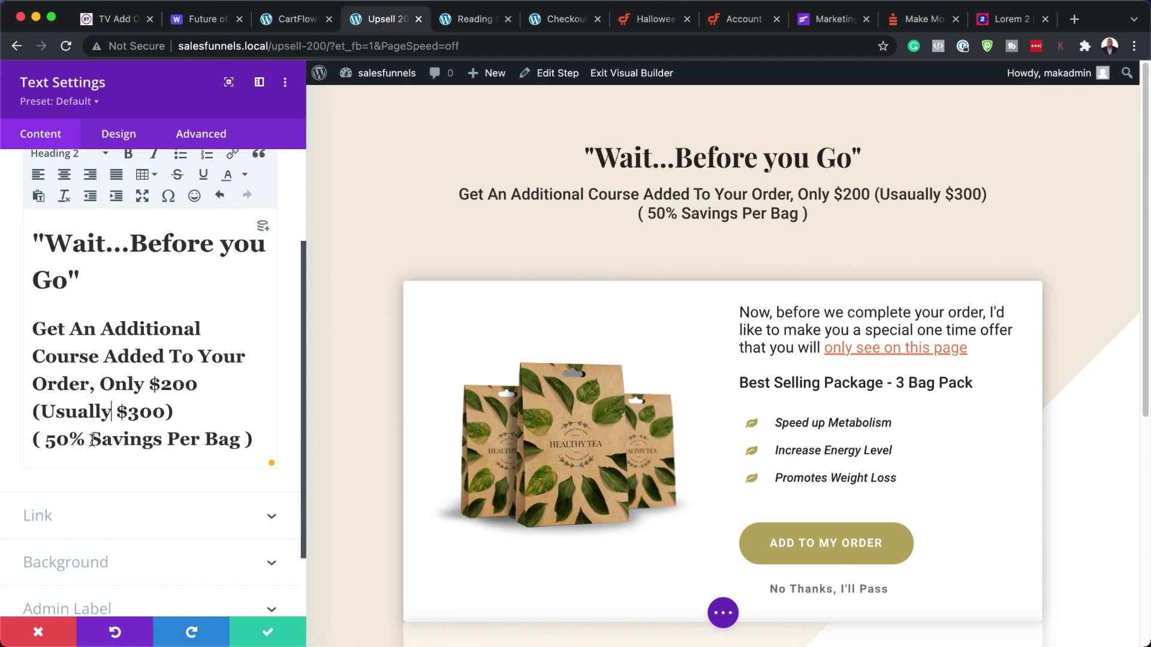
# - Replace the savings line's '50% Per Bag' with '$100' and save the text module
pyautogui.moveTo(91, 440); pyautogui.dragTo(50, 439)
pyautogui.press('BackSpace')
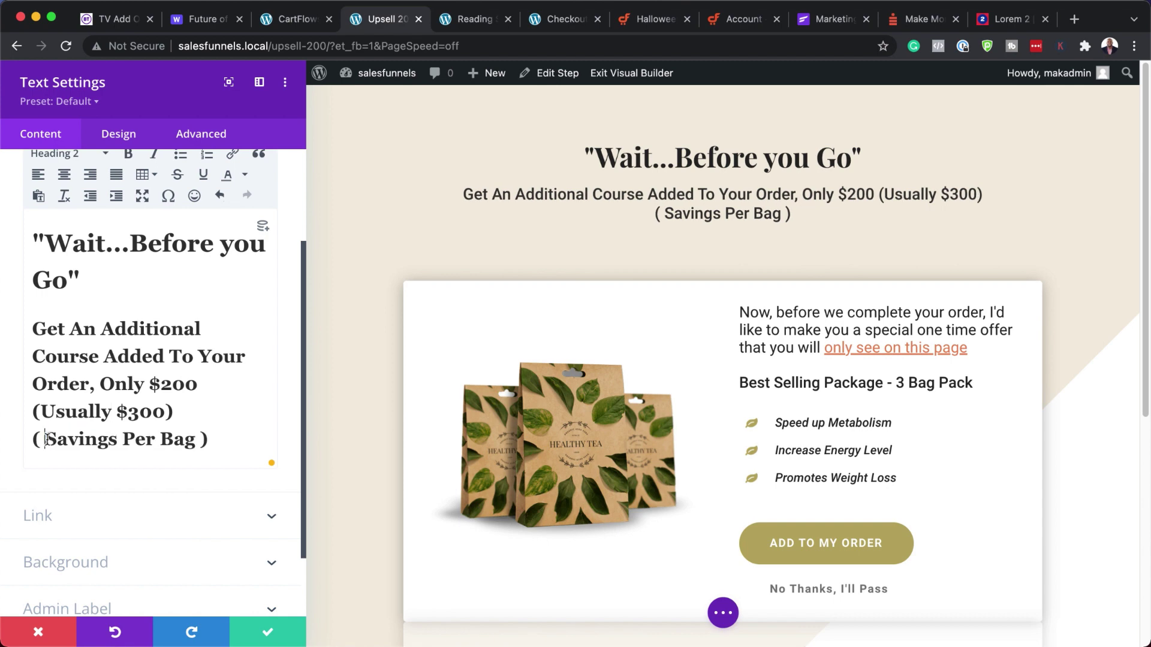
pyautogui.moveTo(123, 439); pyautogui.dragTo(191, 436)
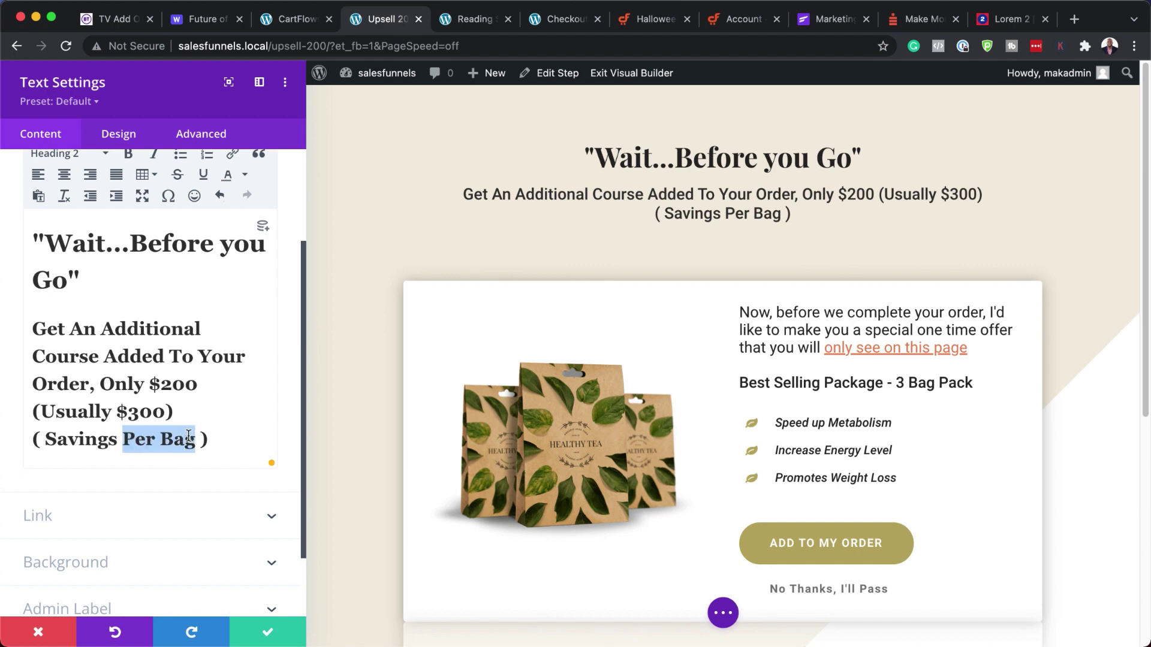
pyautogui.write('$100')
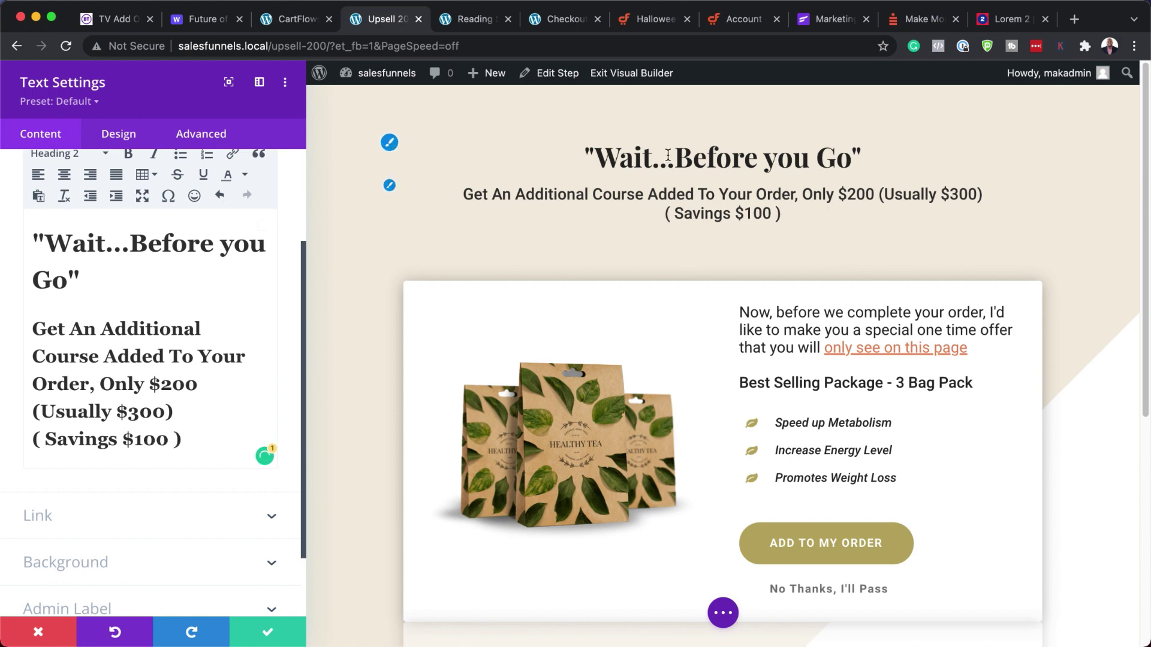
pyautogui.click(271, 642)
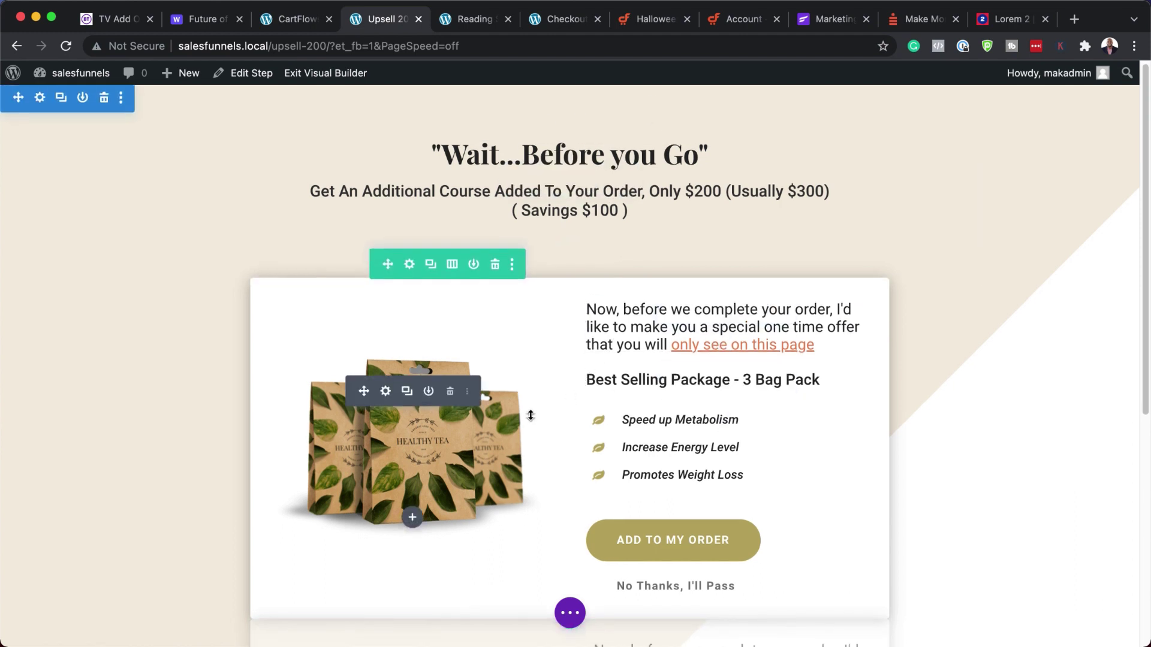
# - Exit the builder, test ADD TO MY ORDER on the live upsell ('Order does not exist'), then view Whimsical
pyautogui.scroll(-1, 396, 396)
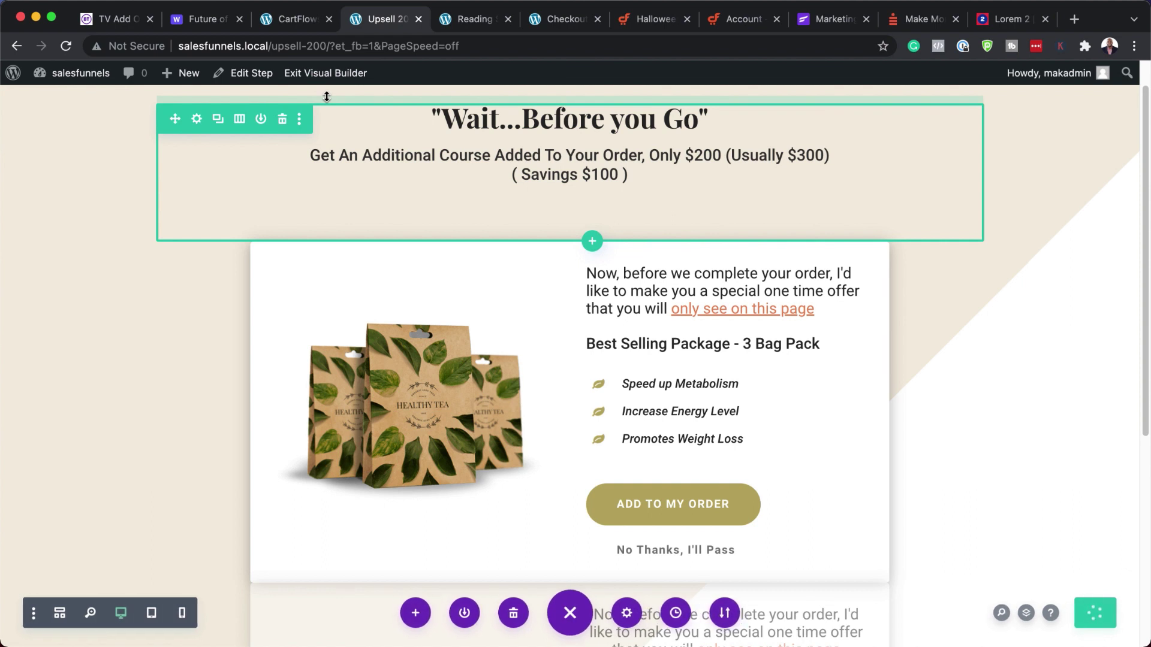
pyautogui.click(337, 74)
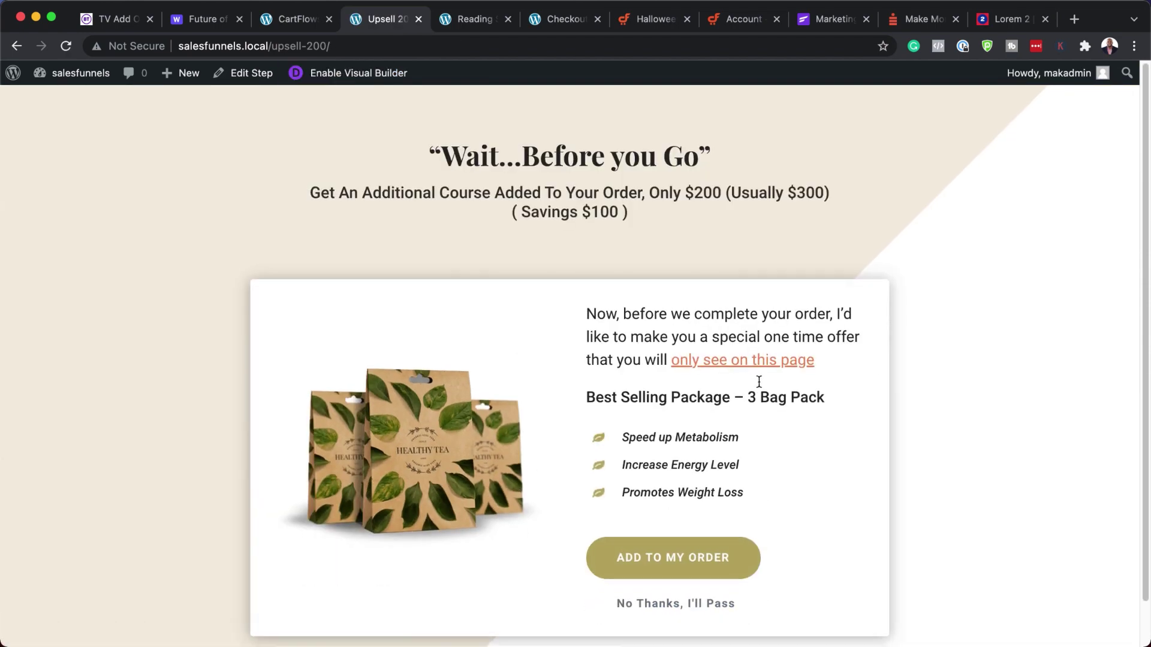
pyautogui.scroll(-1, 754, 429)
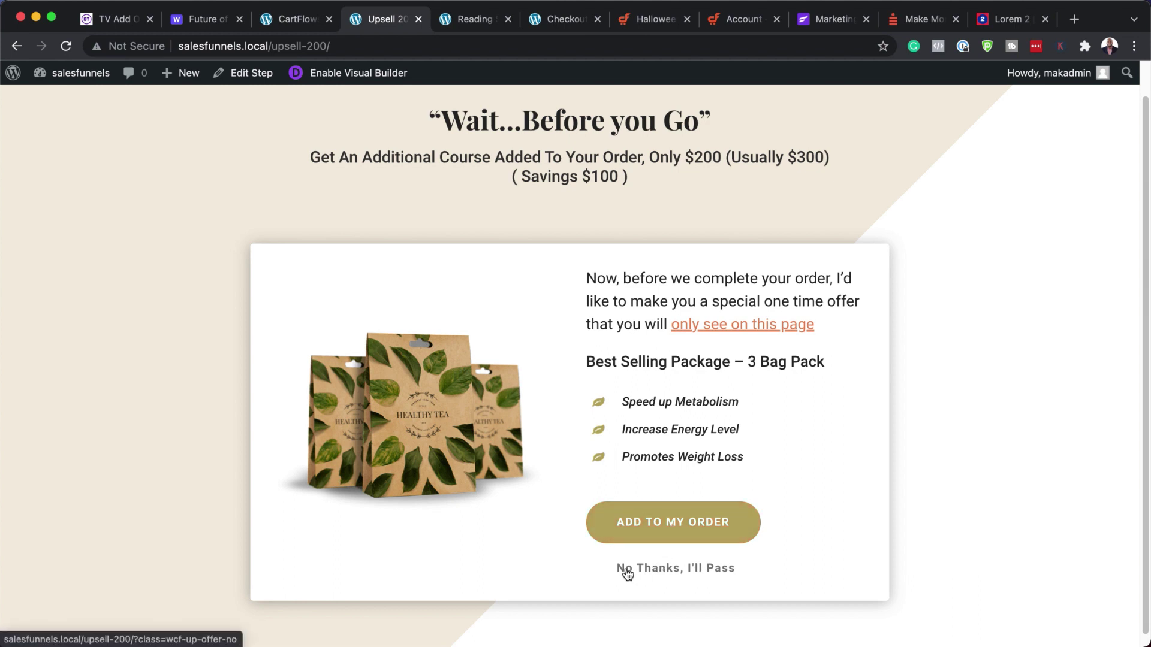
pyautogui.click(691, 529)
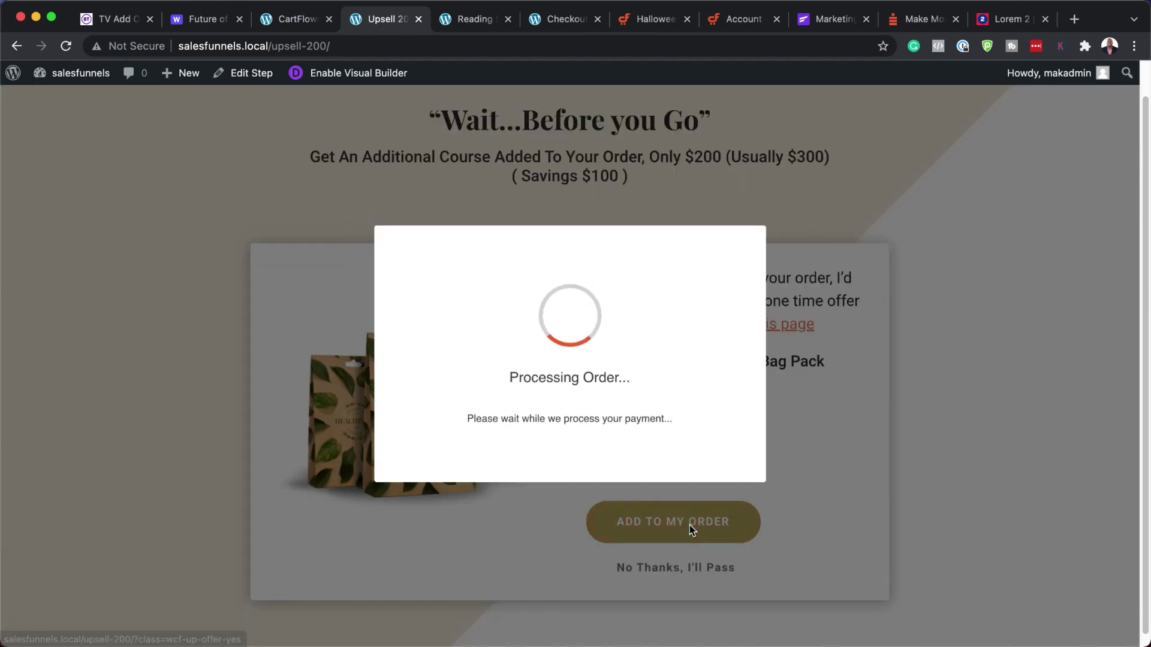
pyautogui.scroll(1, 687, 513)
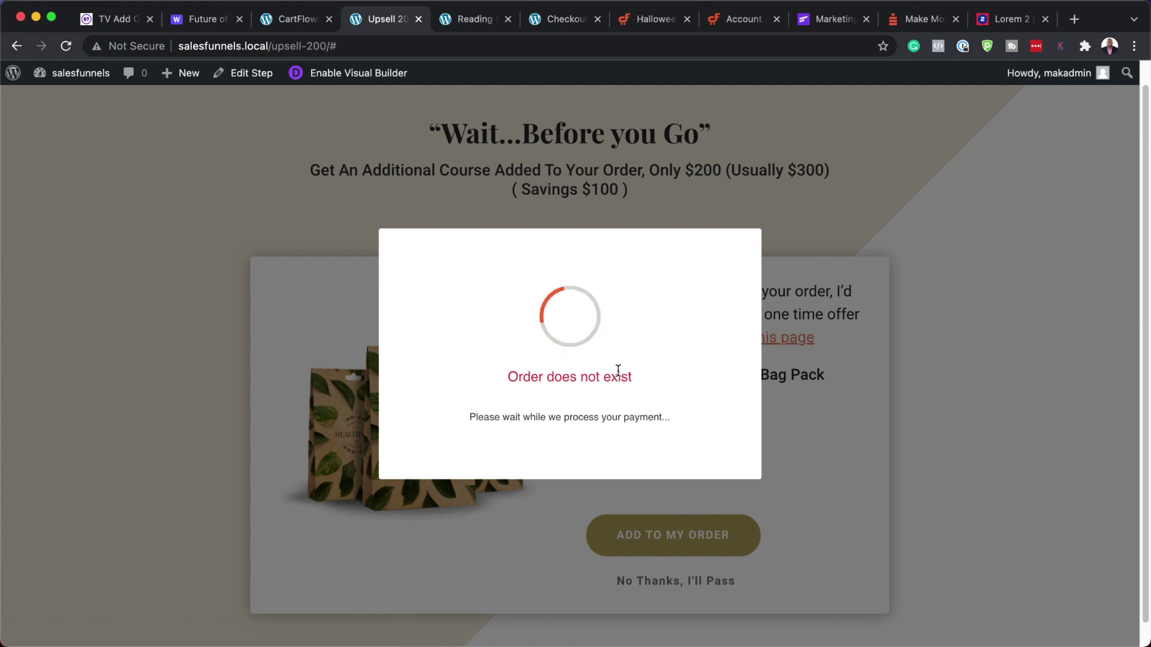
pyautogui.click(204, 19)
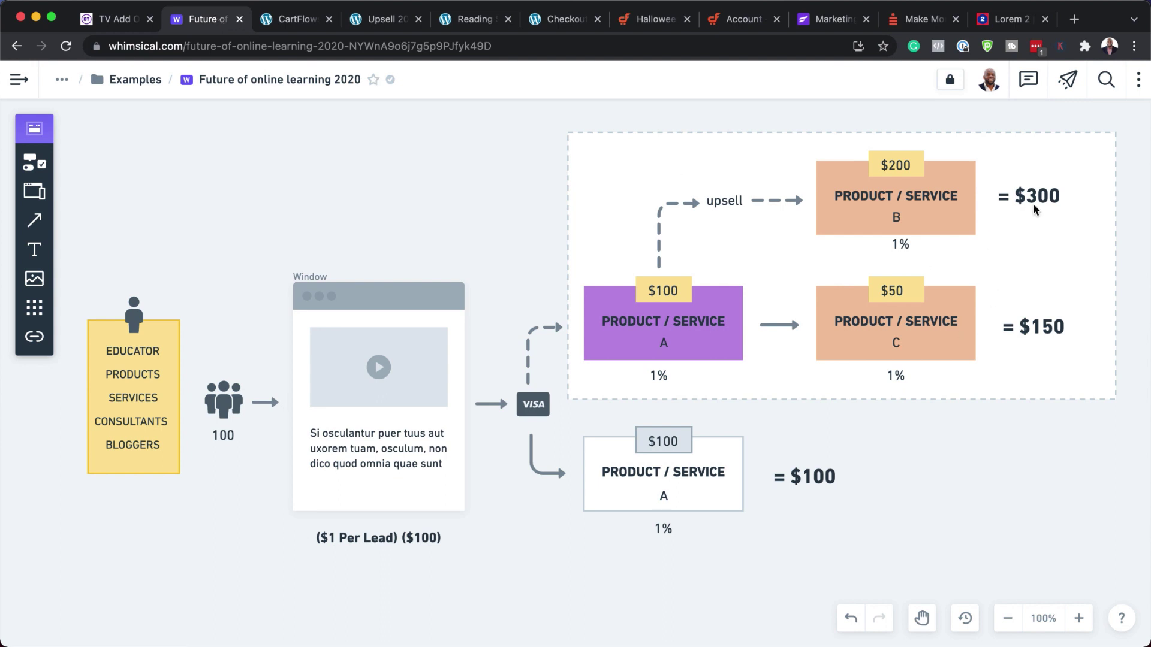